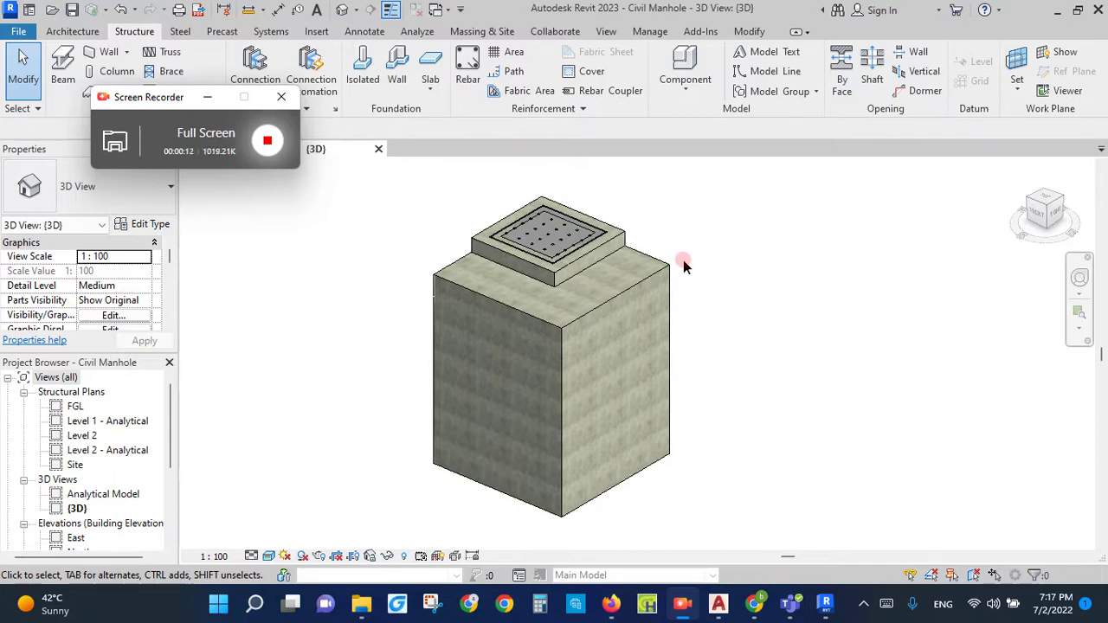
Step: Create a new project from the Metric-Structural Template
left_click(362, 251)
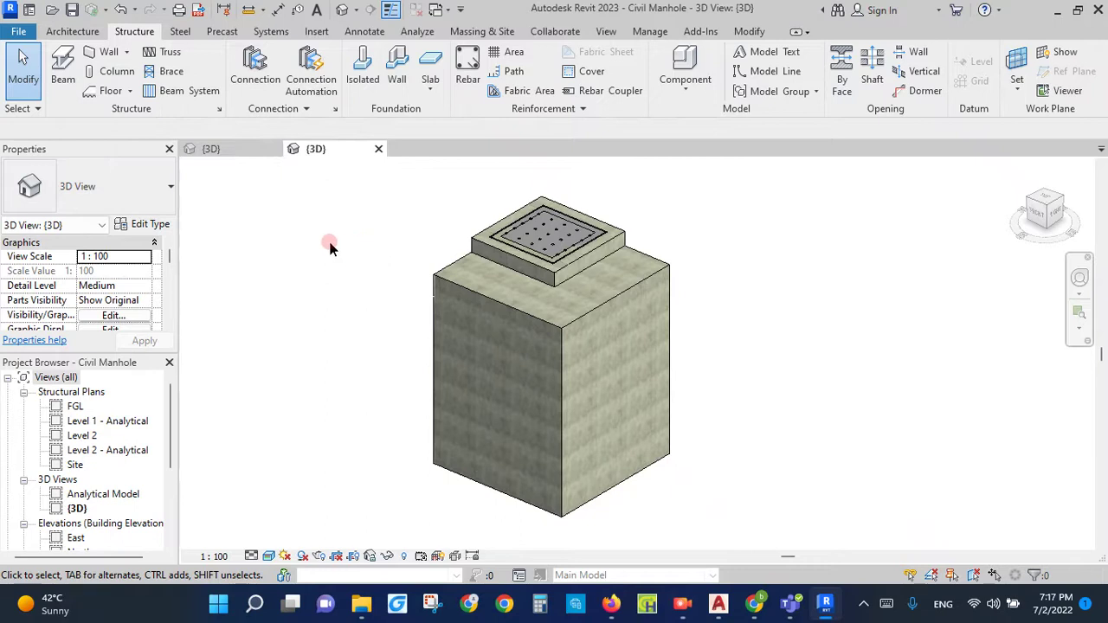
left_click(24, 33)
left_click(137, 98)
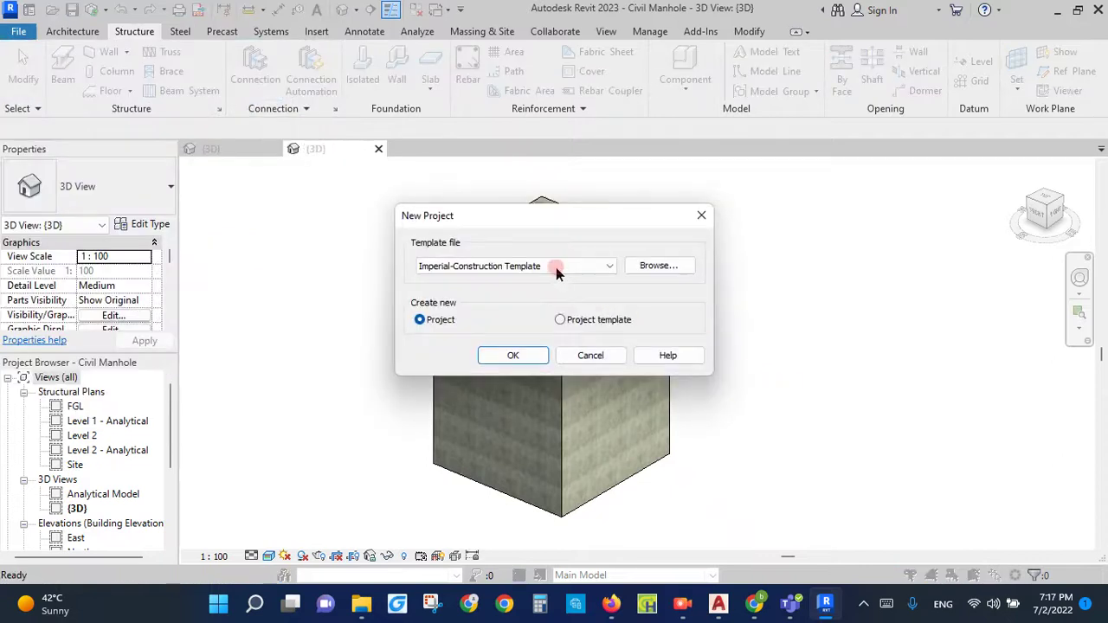
left_click(555, 269)
left_click(515, 359)
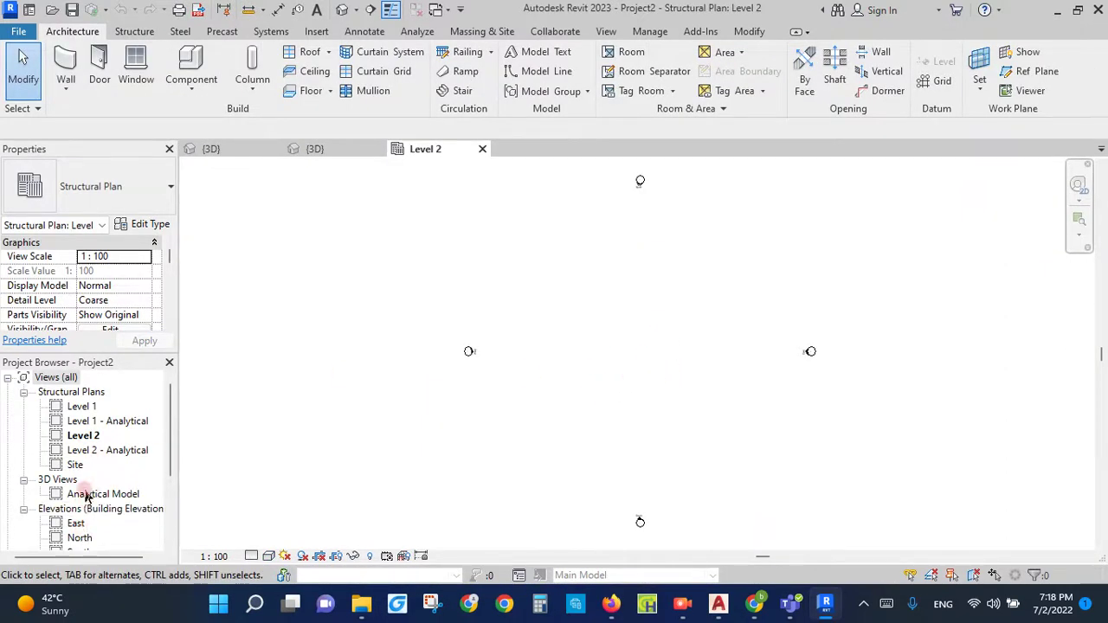
Step: Open the East elevation view from the Project Browser
scroll(87, 500, "down", 1)
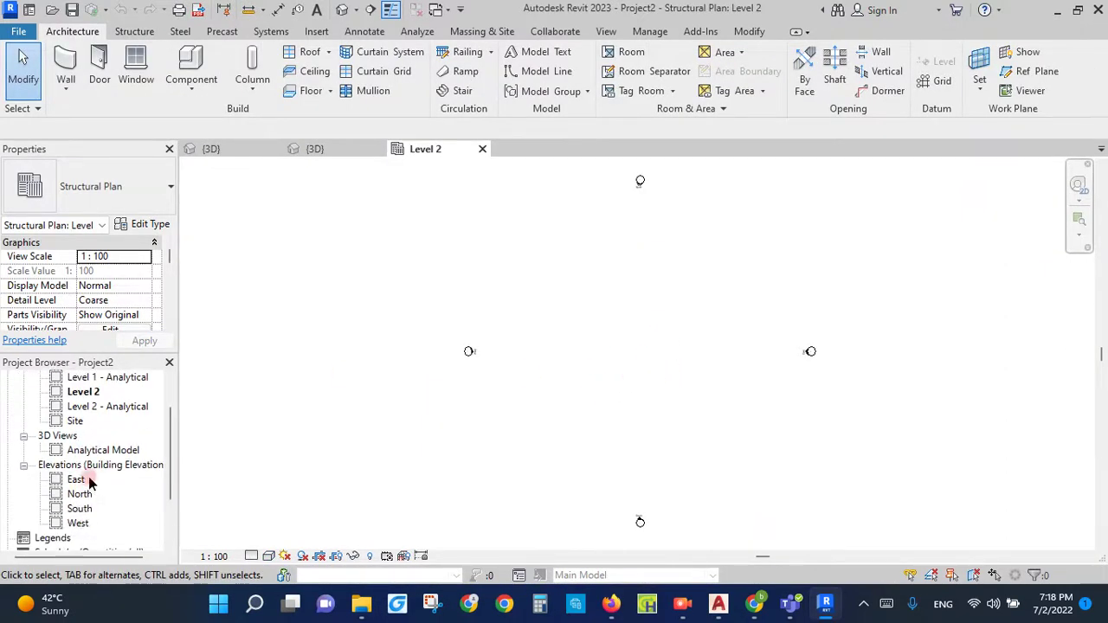
scroll(95, 416, "up", 1)
left_click(82, 406)
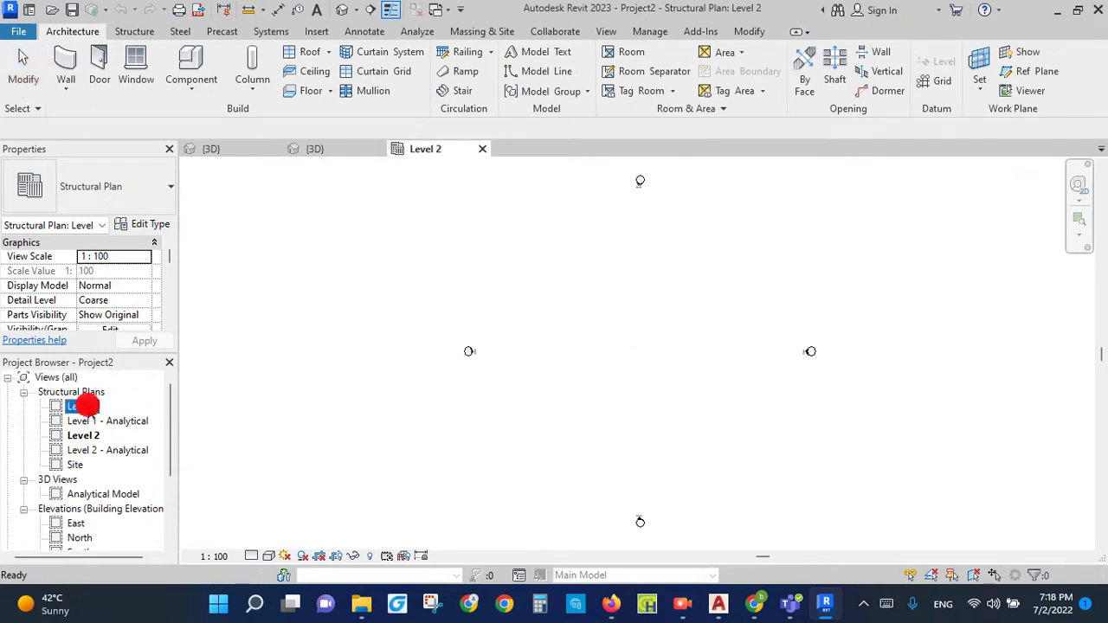
double_click(76, 524)
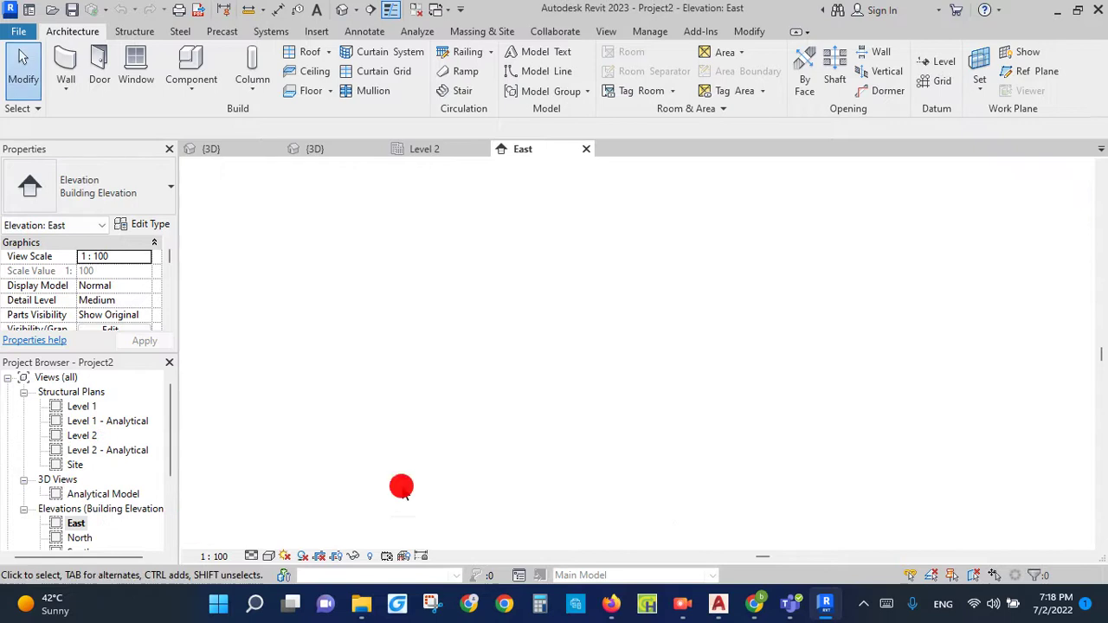
Step: Rename the Level 1 level to FGL in the East elevation
scroll(927, 448, "up", 2)
scroll(851, 392, "up", 2)
left_click(849, 386)
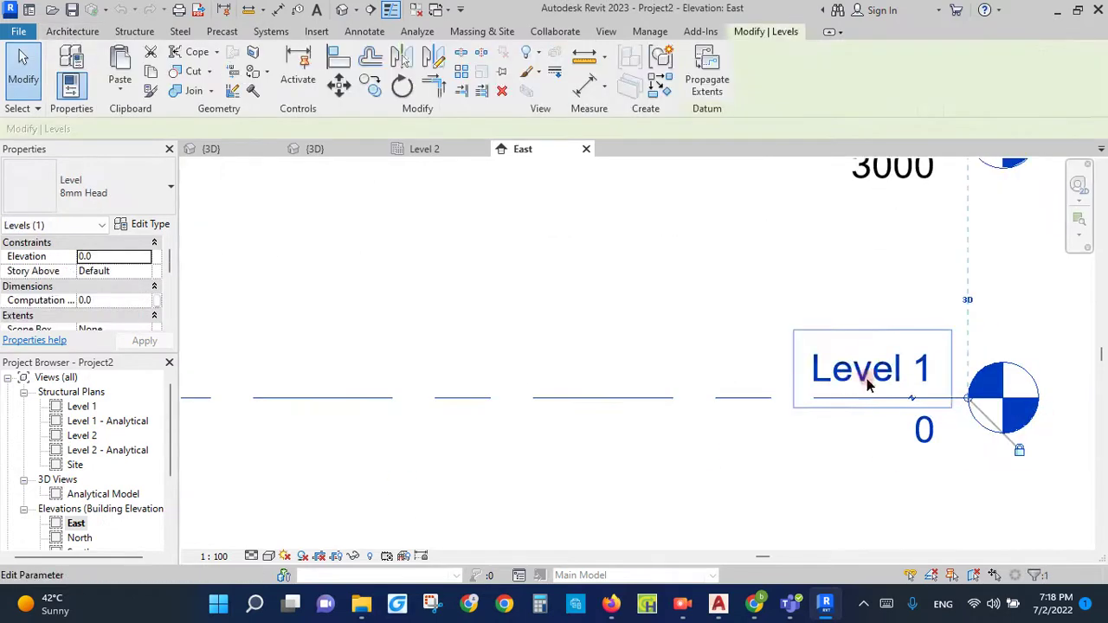
left_click(859, 378)
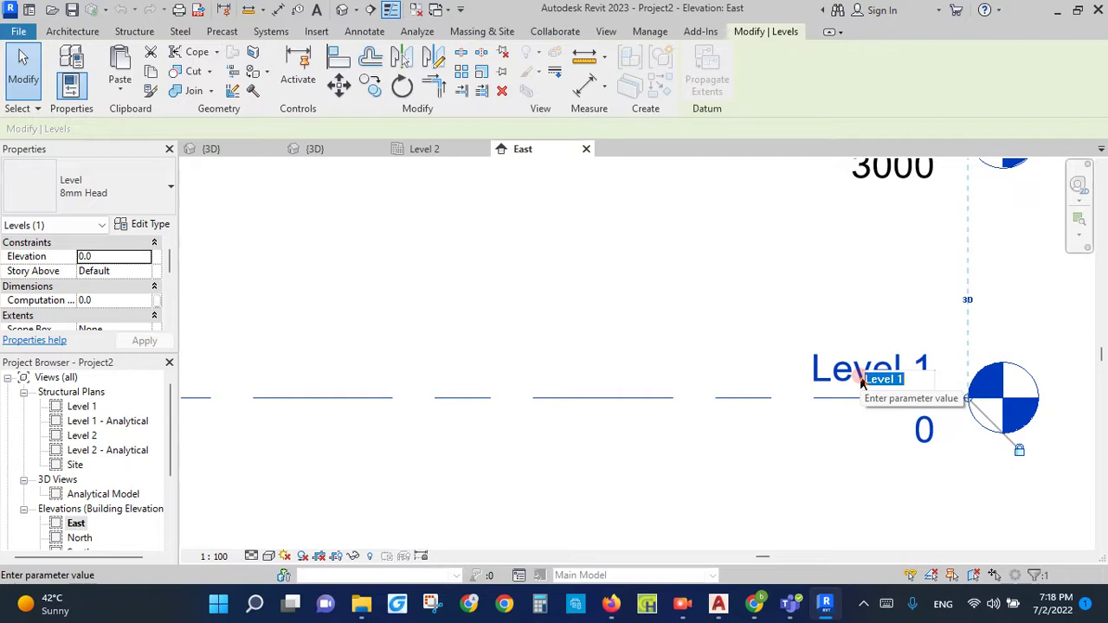
type("FGL")
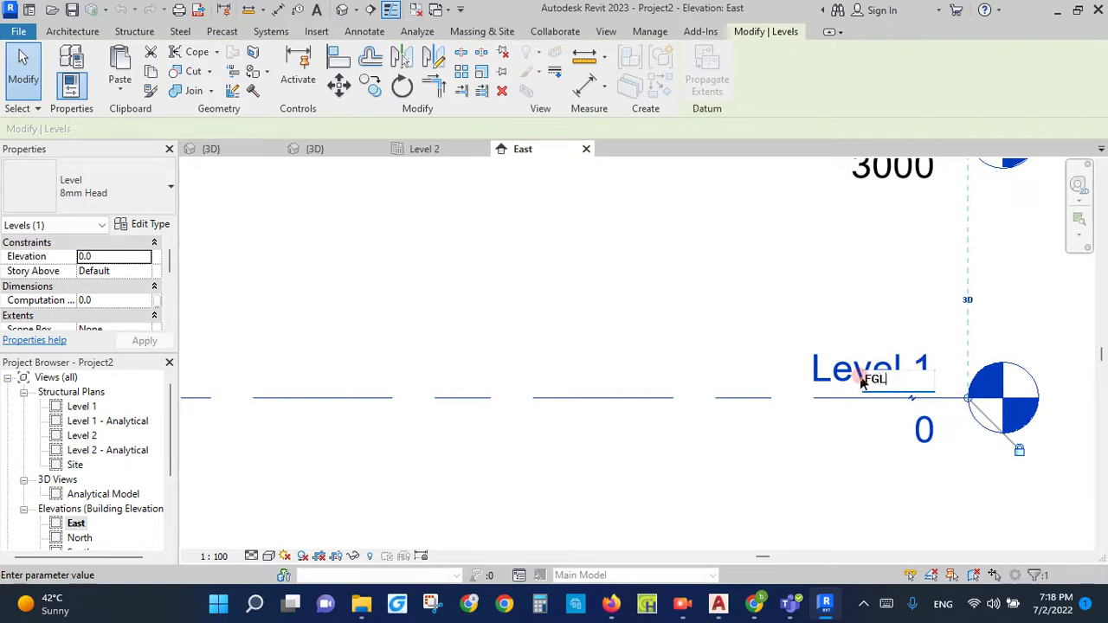
left_click(824, 452)
Step: Open the FGL structural plan view
scroll(681, 454, "down", 2)
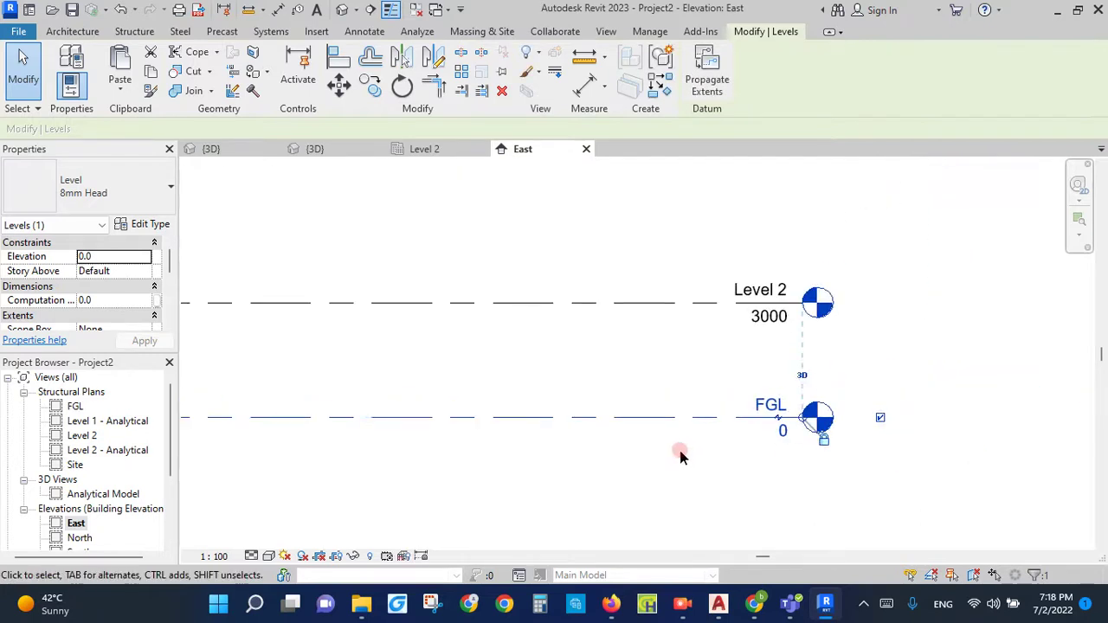
scroll(922, 388, "down", 2)
scroll(868, 387, "up", 2)
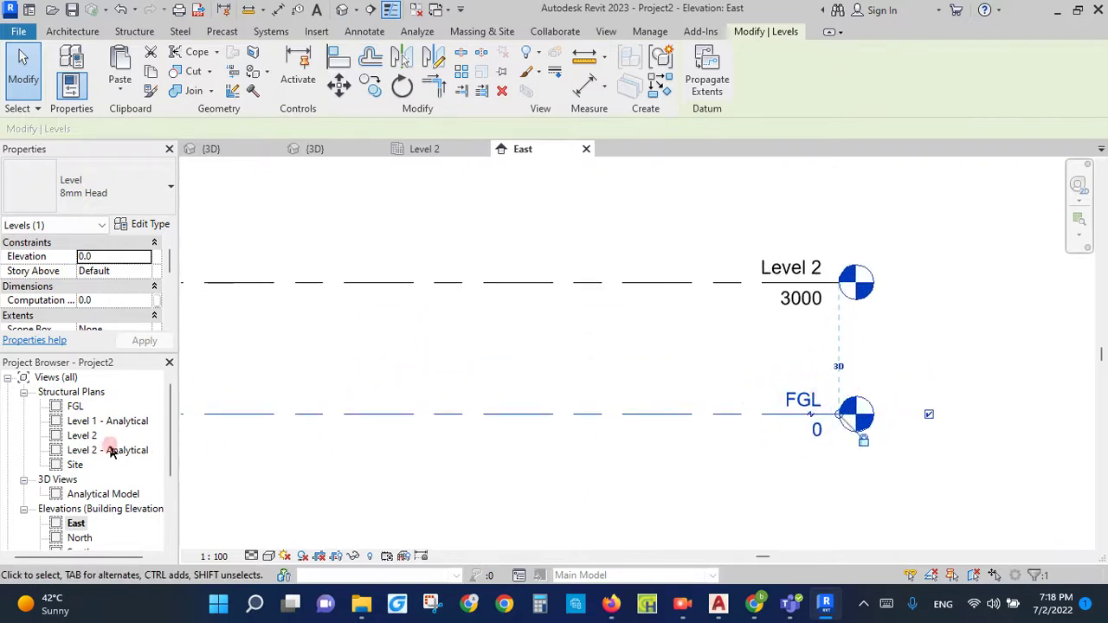
double_click(75, 406)
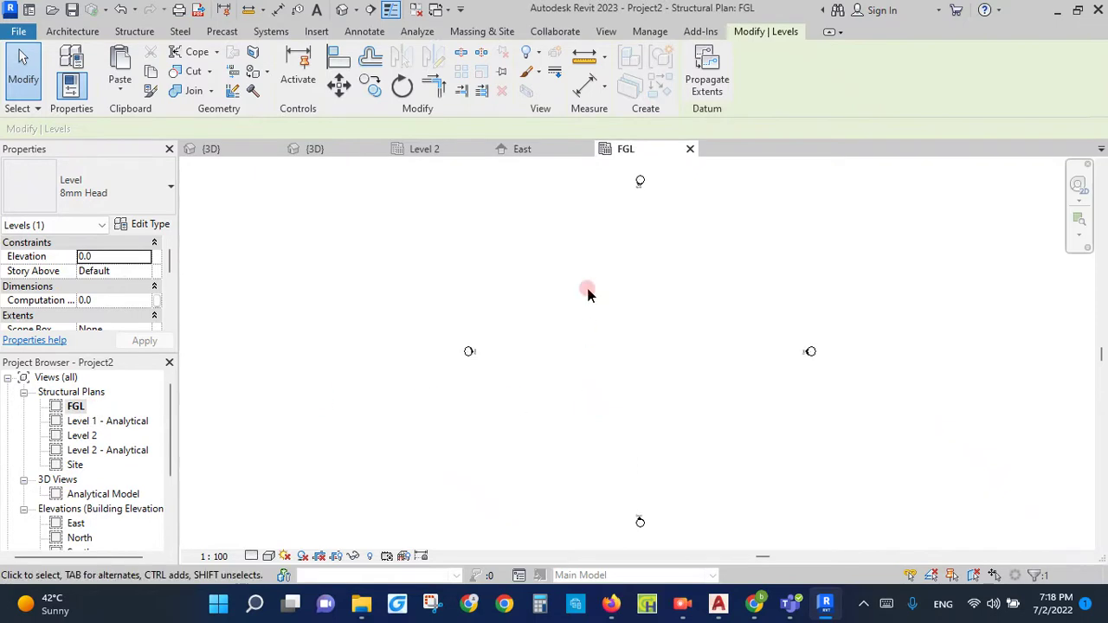
Step: Start a new floor and edit the Generic 300mm type's structure layer material
left_click(138, 31)
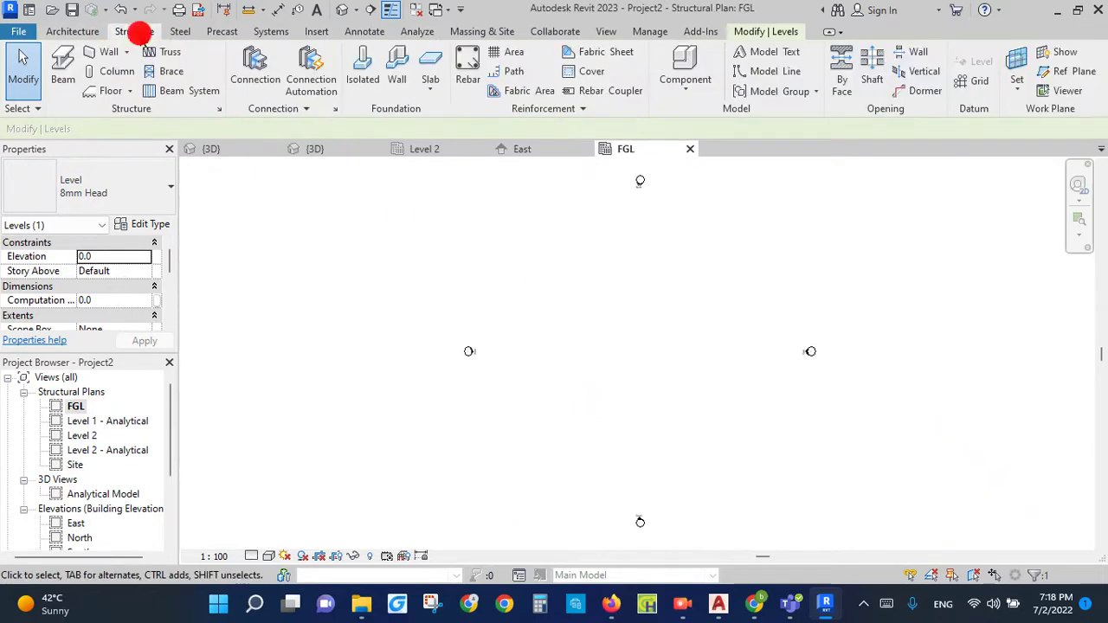
left_click(132, 92)
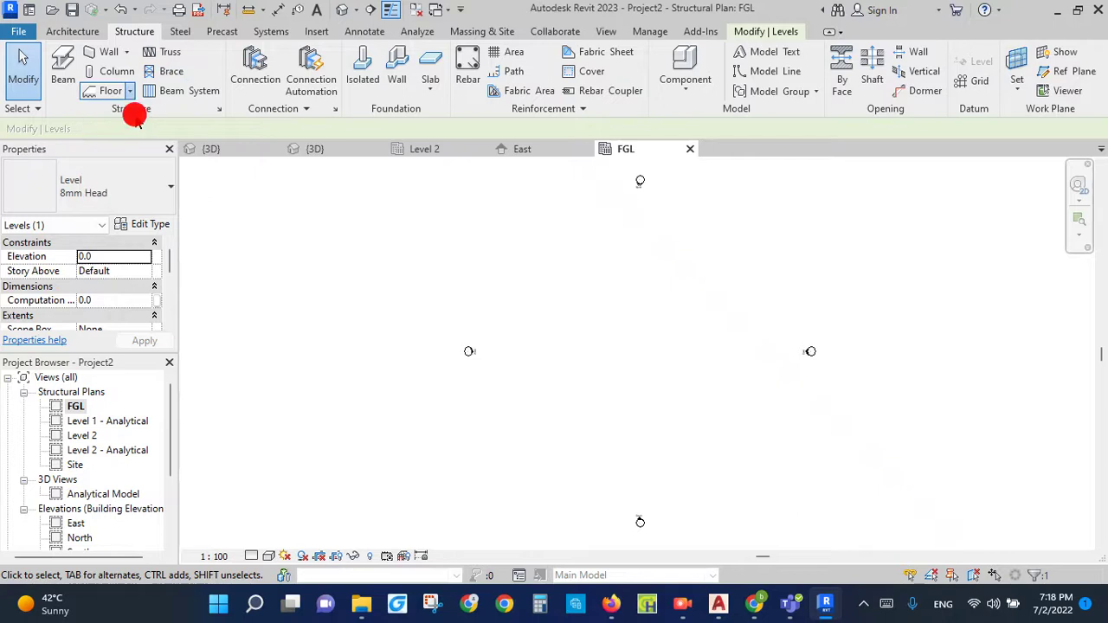
left_click(151, 225)
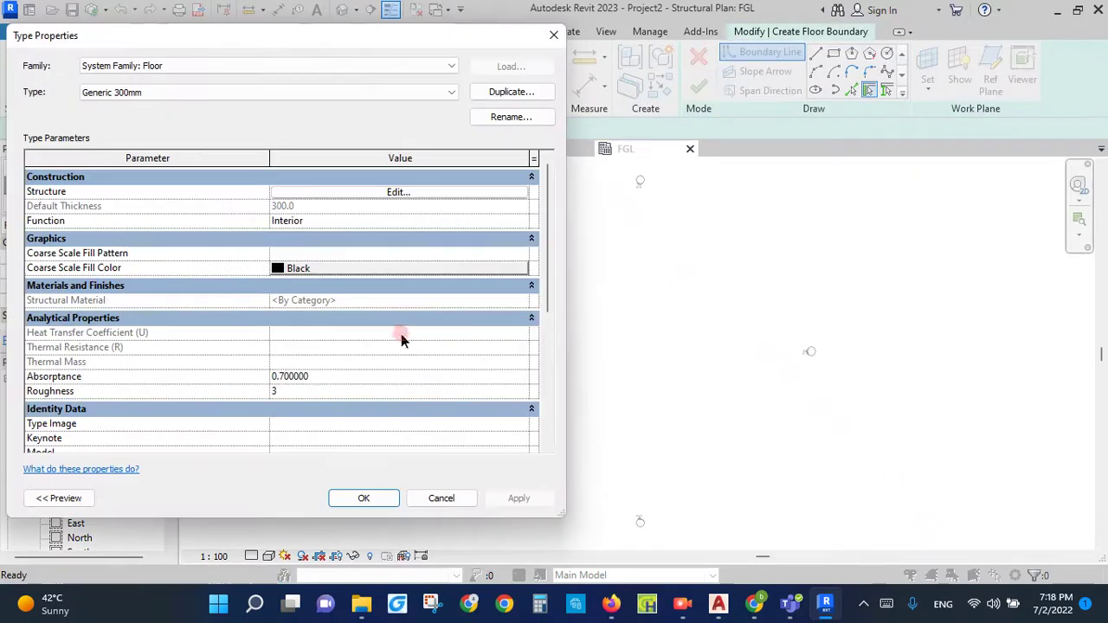
left_click(419, 194)
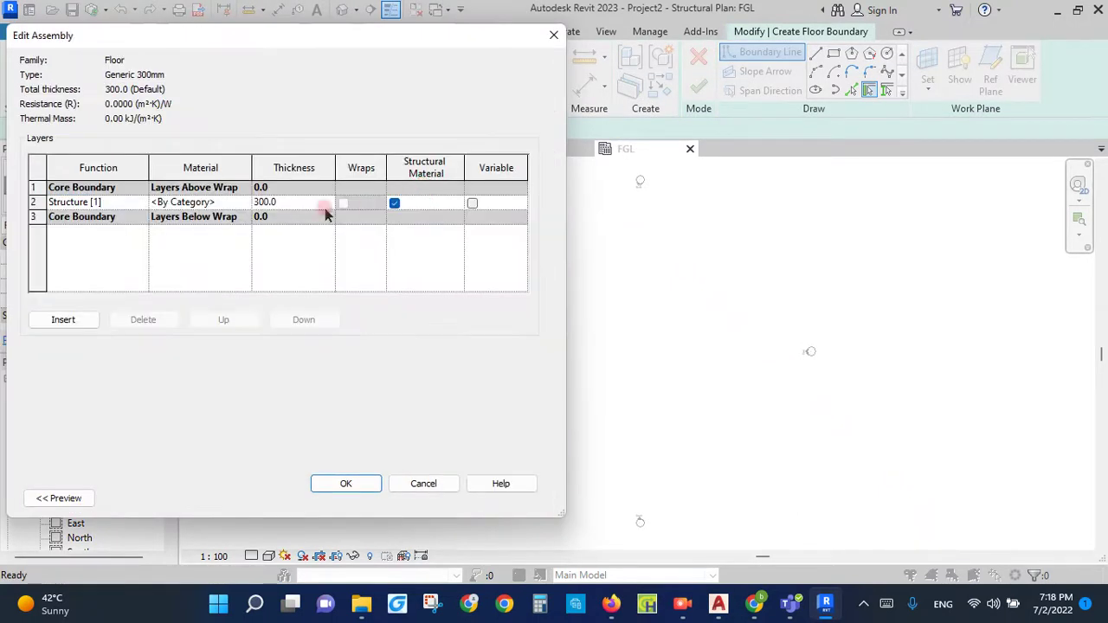
left_click(234, 203)
left_click(245, 202)
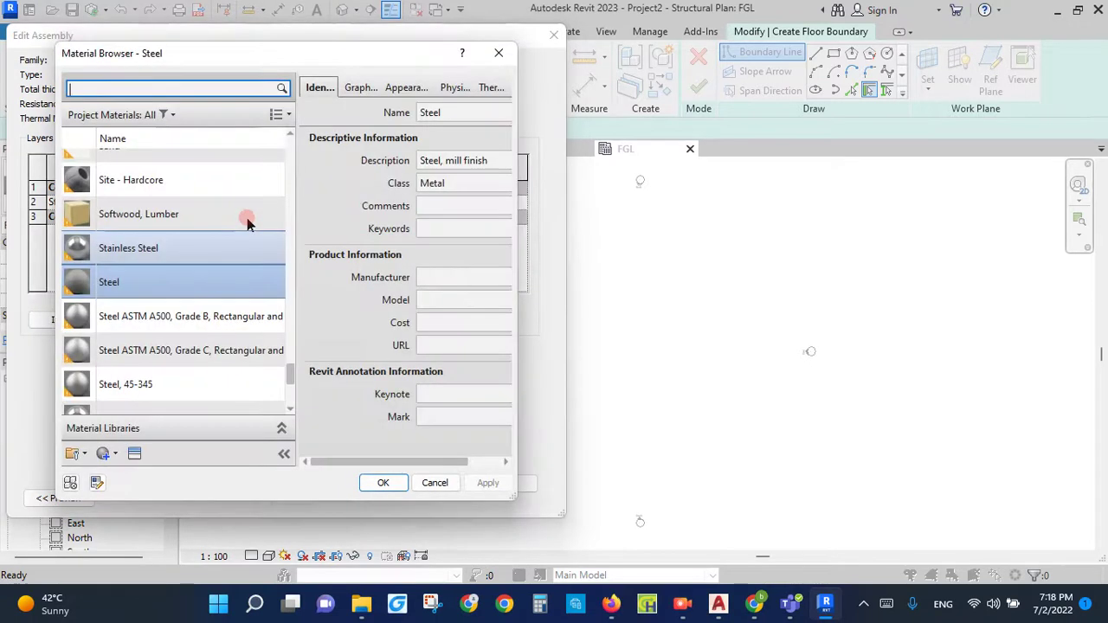
Step: Assign Concrete, Cast-in-Place gray to the structure layer and pick the Rectangle boundary tool
scroll(177, 260, "up", 5)
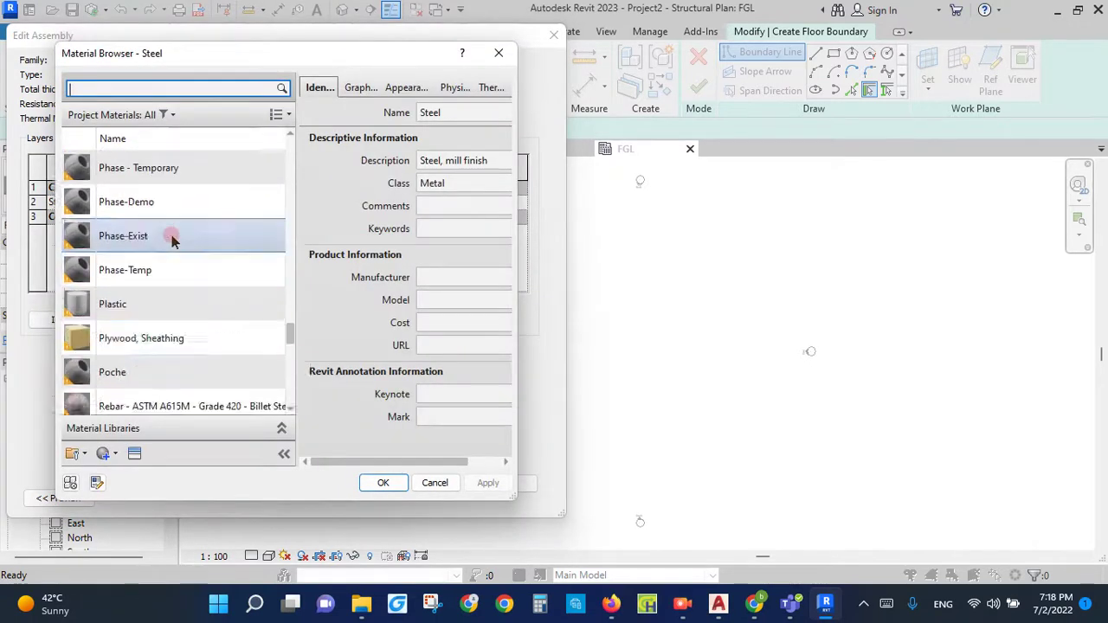
scroll(173, 244, "up", 5)
scroll(179, 290, "up", 3)
scroll(181, 290, "up", 3)
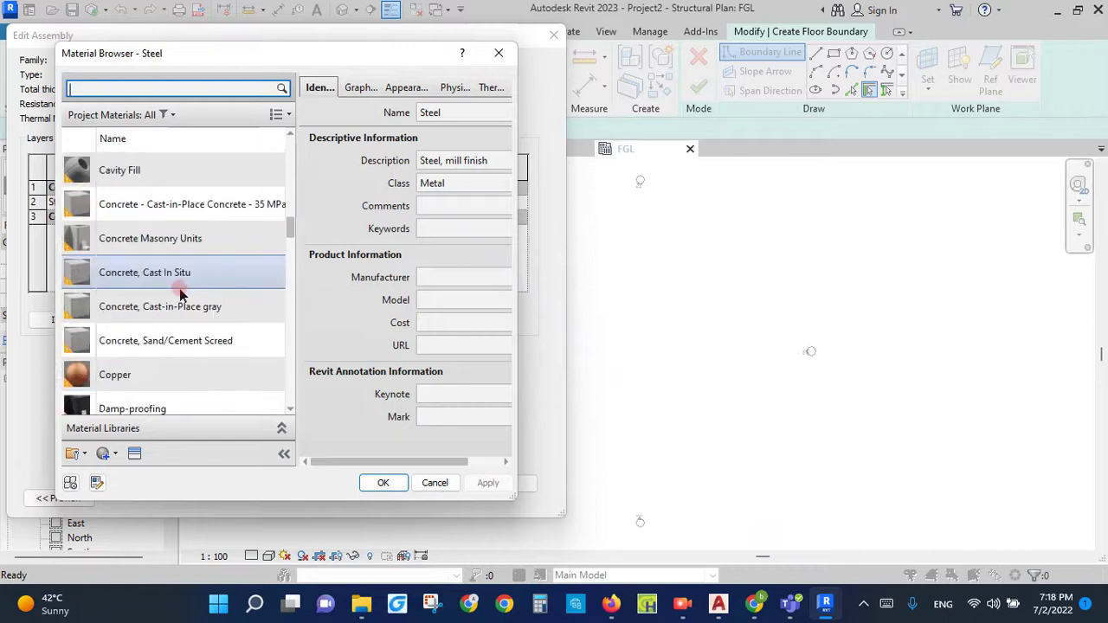
left_click(211, 309)
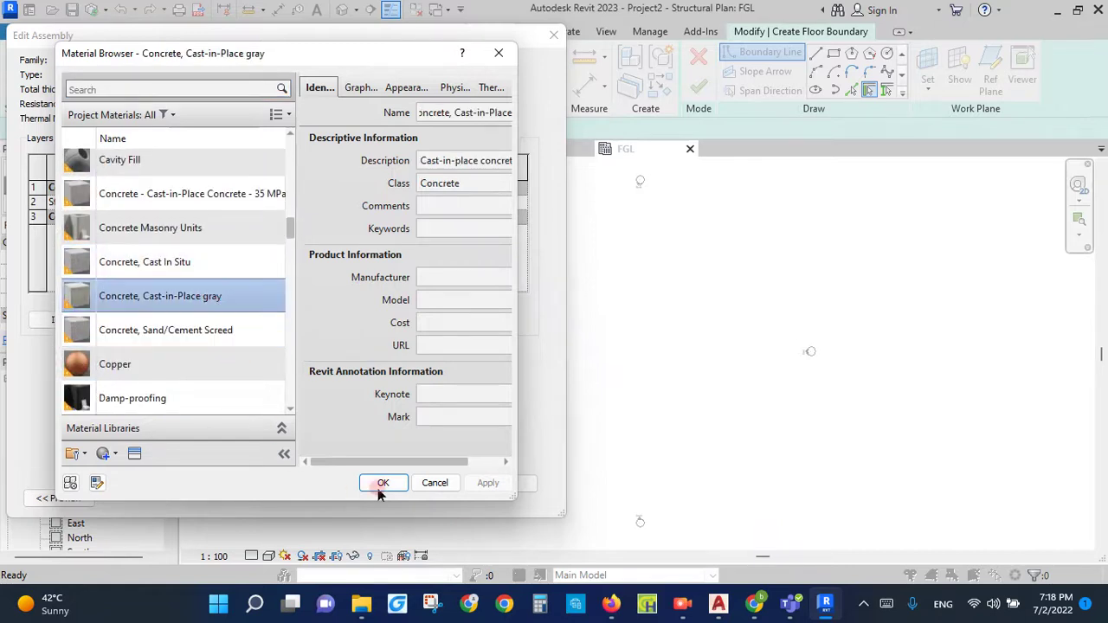
left_click(382, 484)
left_click(347, 484)
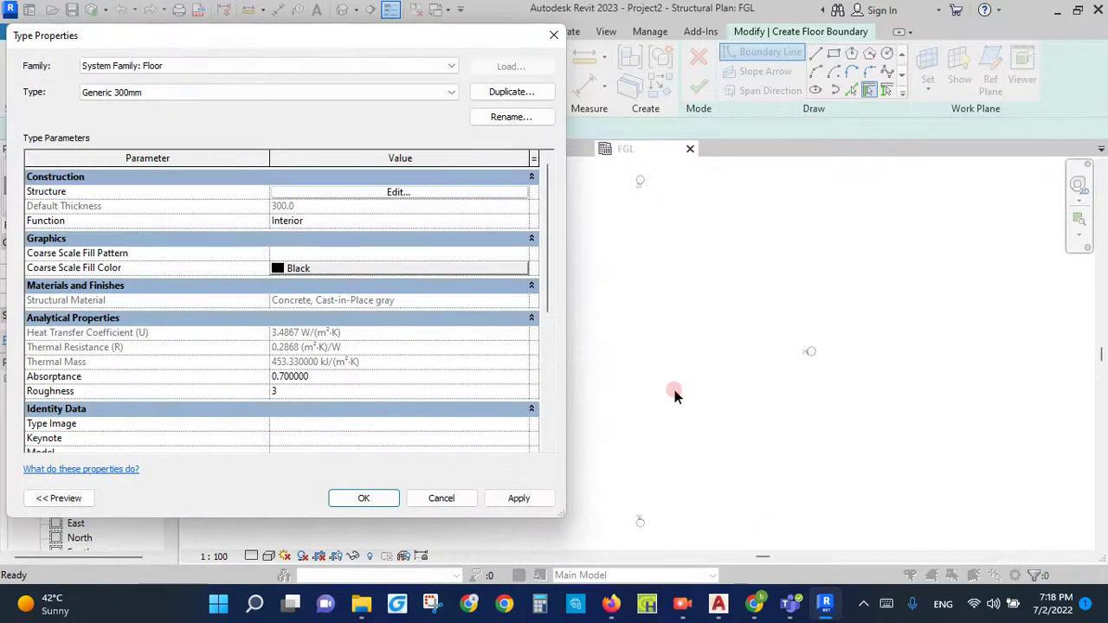
left_click(340, 506)
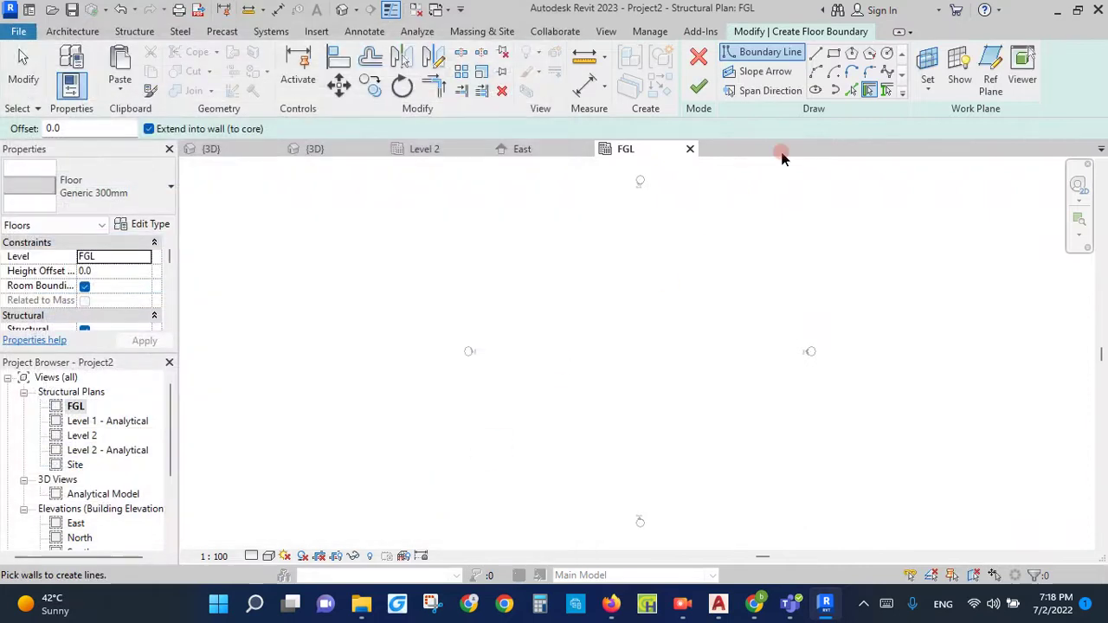
left_click(834, 57)
Step: Sketch a 3000 × 3000 square floor boundary on FGL
left_click(582, 269)
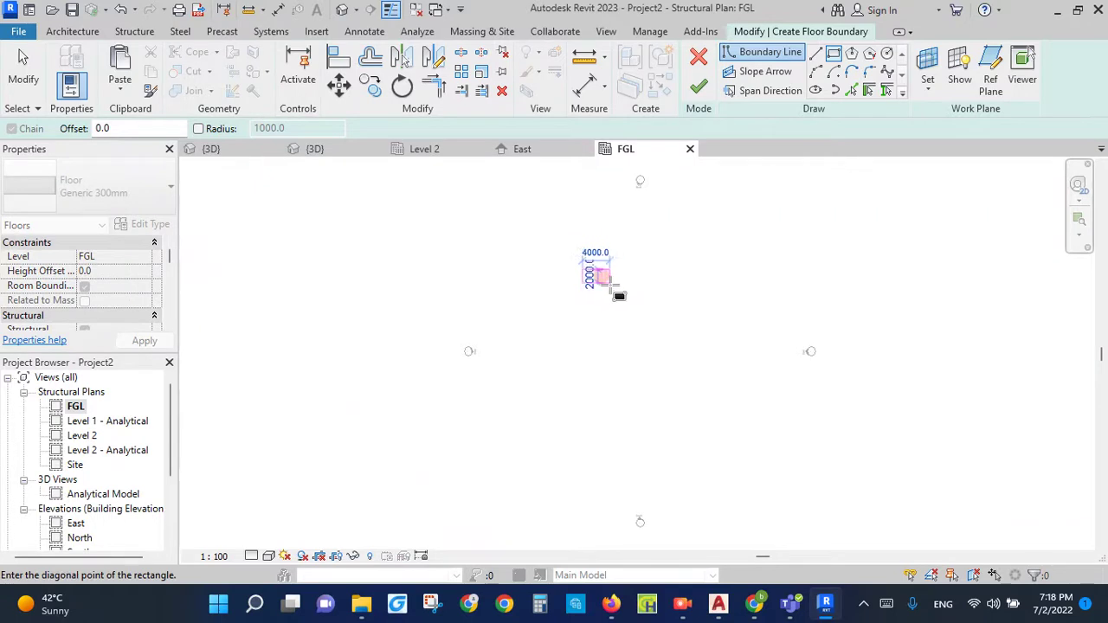
left_click(604, 287)
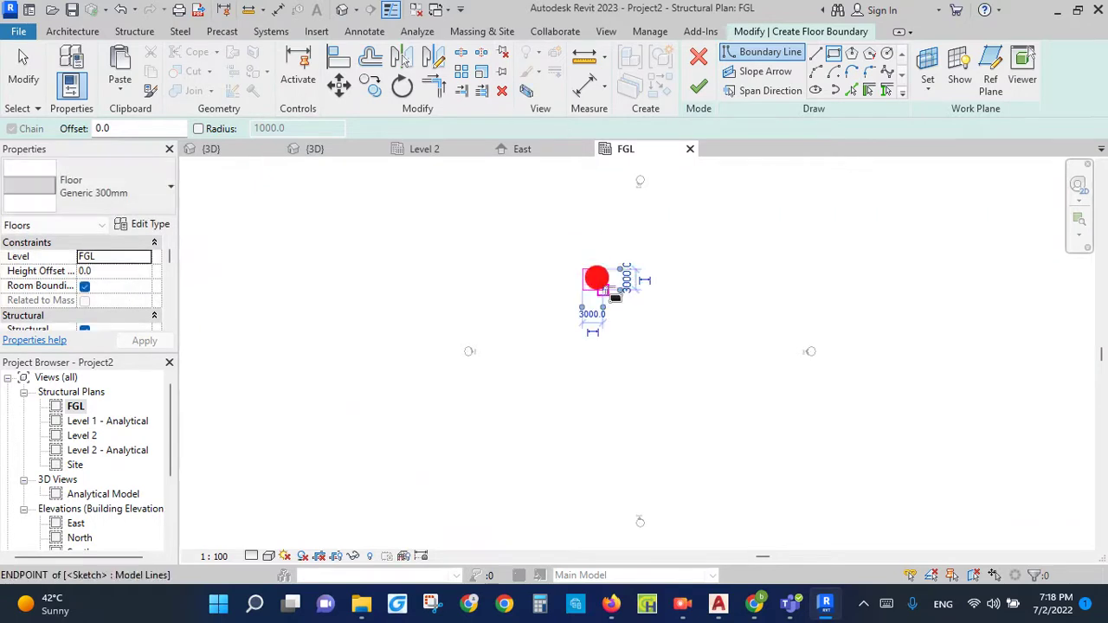
scroll(602, 280, "up", 3)
scroll(602, 281, "up", 1)
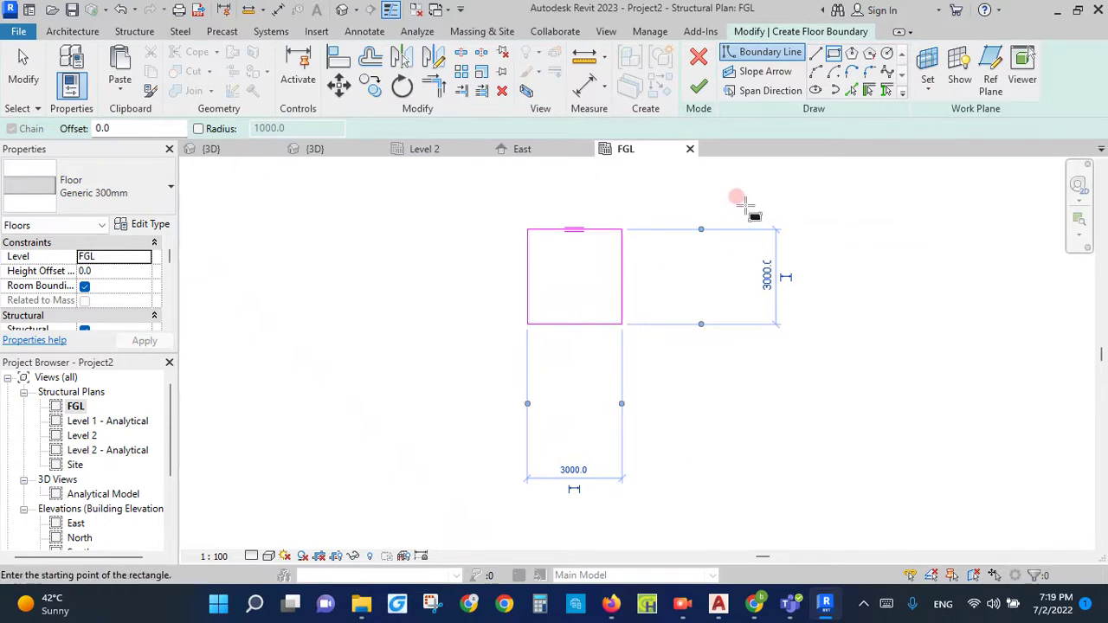
Step: Set the floor's Height Offset to -3000 and finish the floor sketch
left_click(106, 270)
type("-3000")
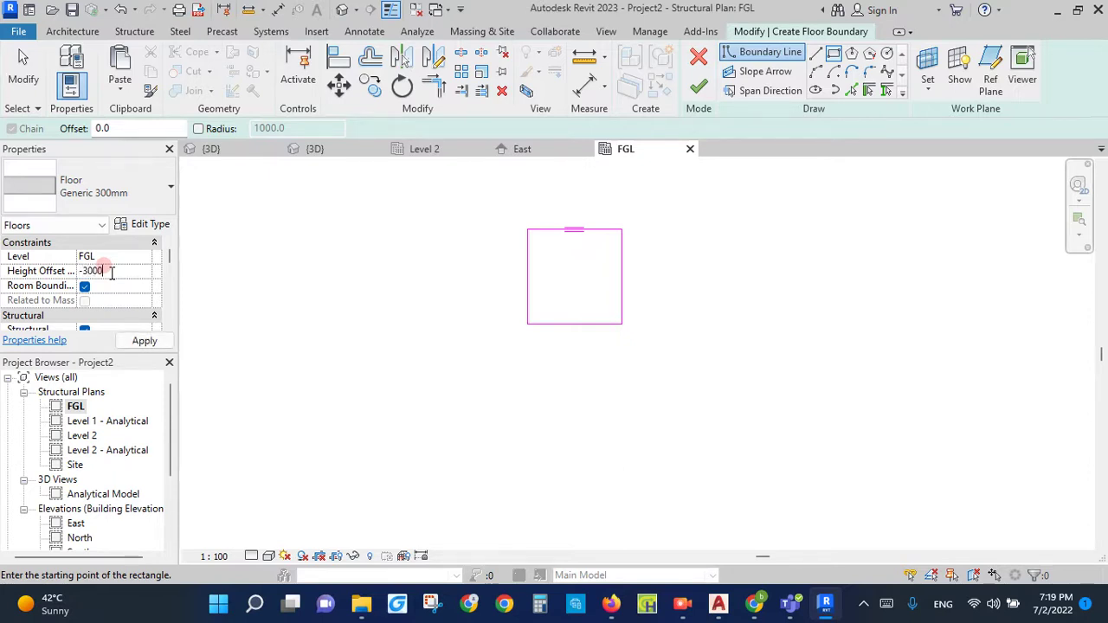
left_click(146, 340)
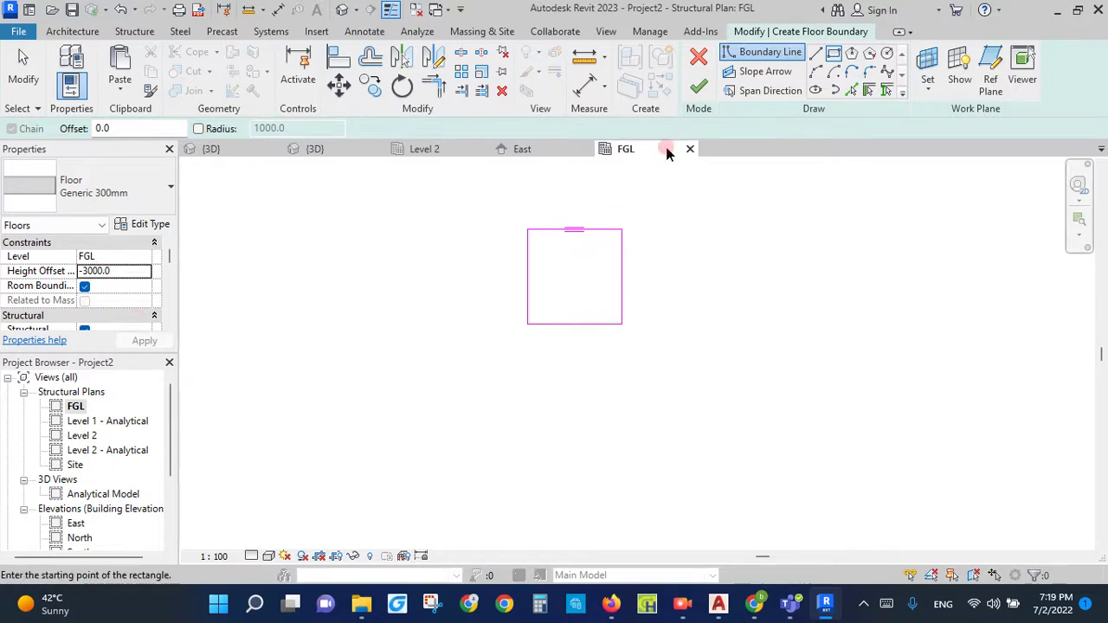
left_click(698, 86)
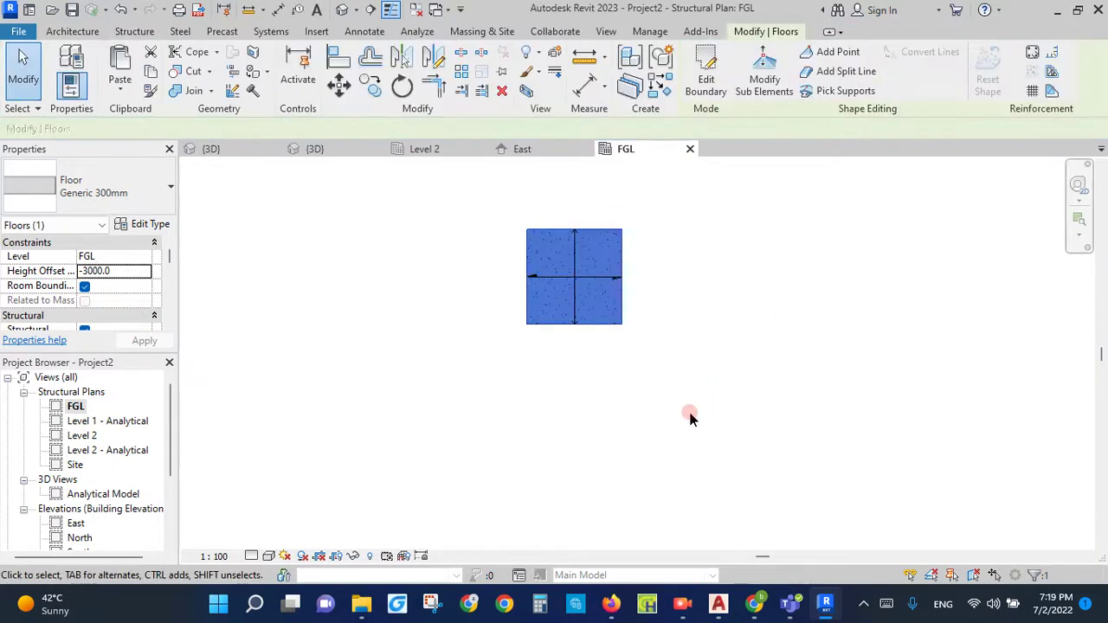
left_click(596, 280)
left_click(607, 415)
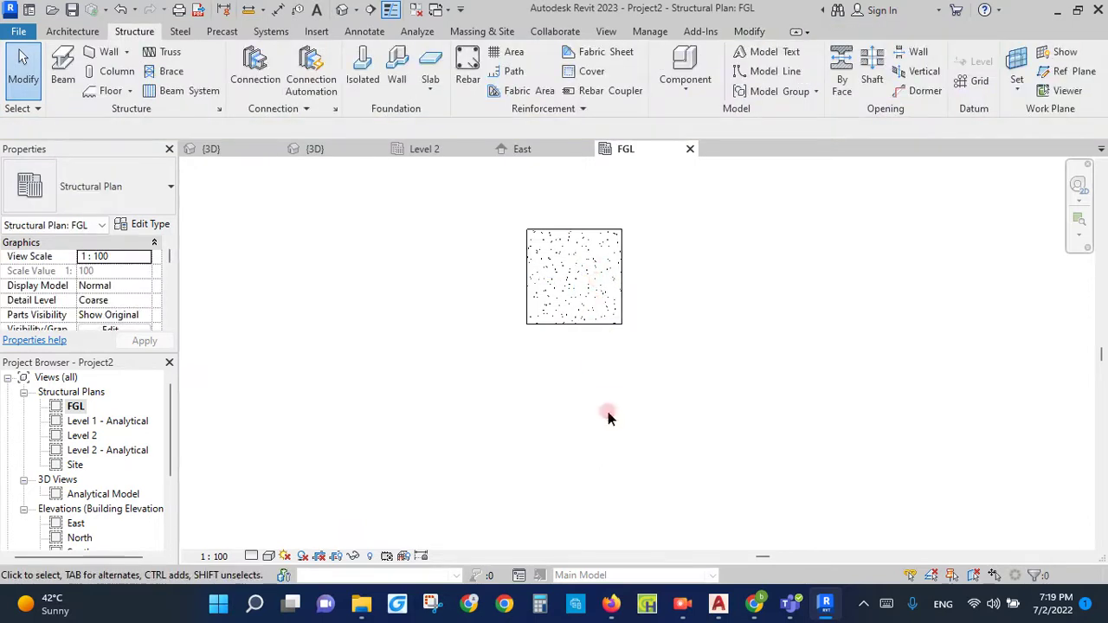
scroll(593, 233, "up", 2)
scroll(623, 433, "down", 1)
scroll(587, 327, "up", 1)
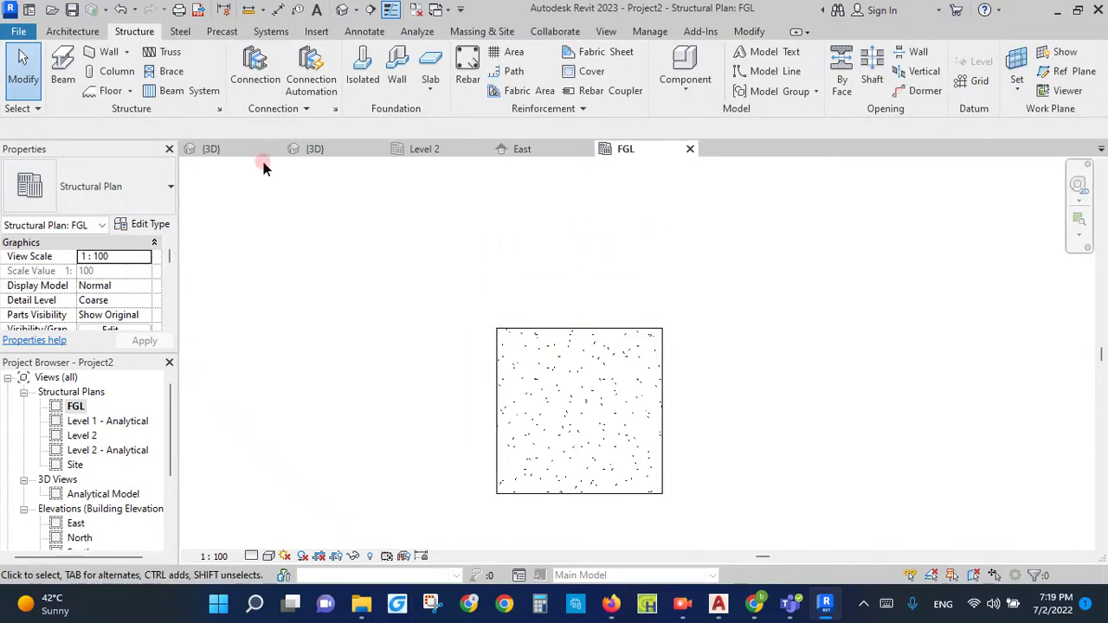
left_click(127, 52)
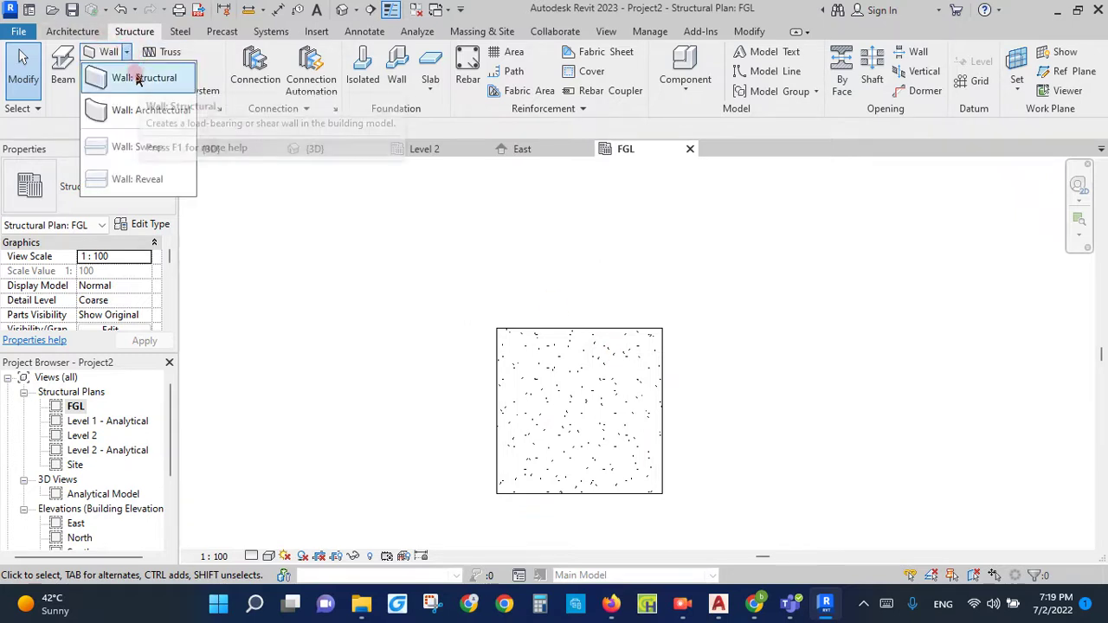
Step: Start a structural wall and duplicate Generic - 200mm as a new type WALL 250MM
left_click(139, 79)
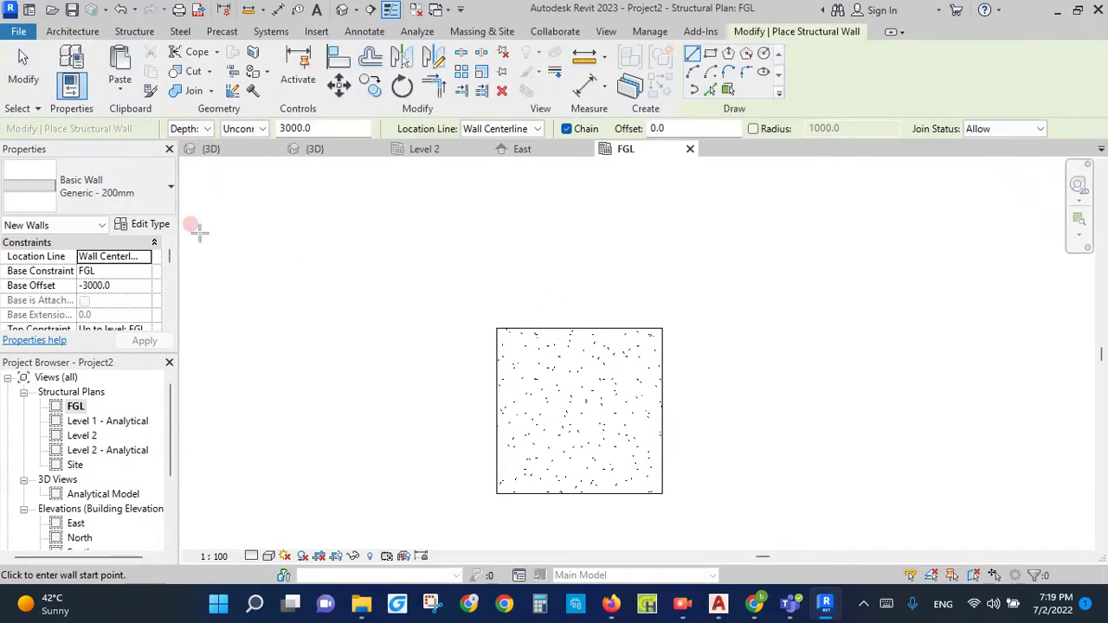
left_click(166, 200)
left_click(165, 195)
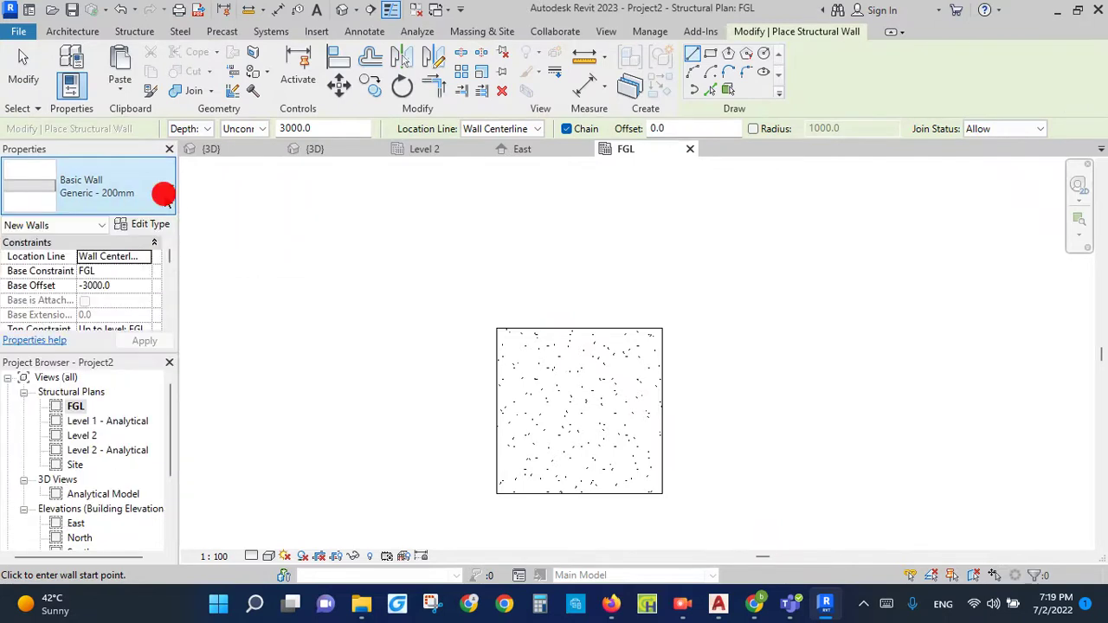
left_click(161, 224)
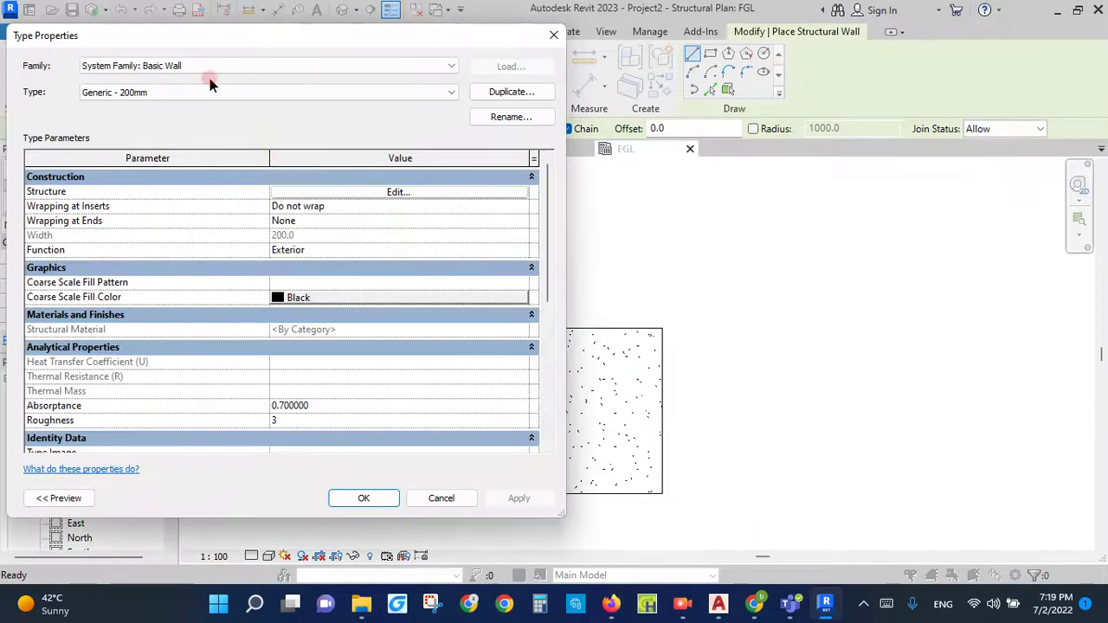
left_click(518, 93)
type("WALL 250MM")
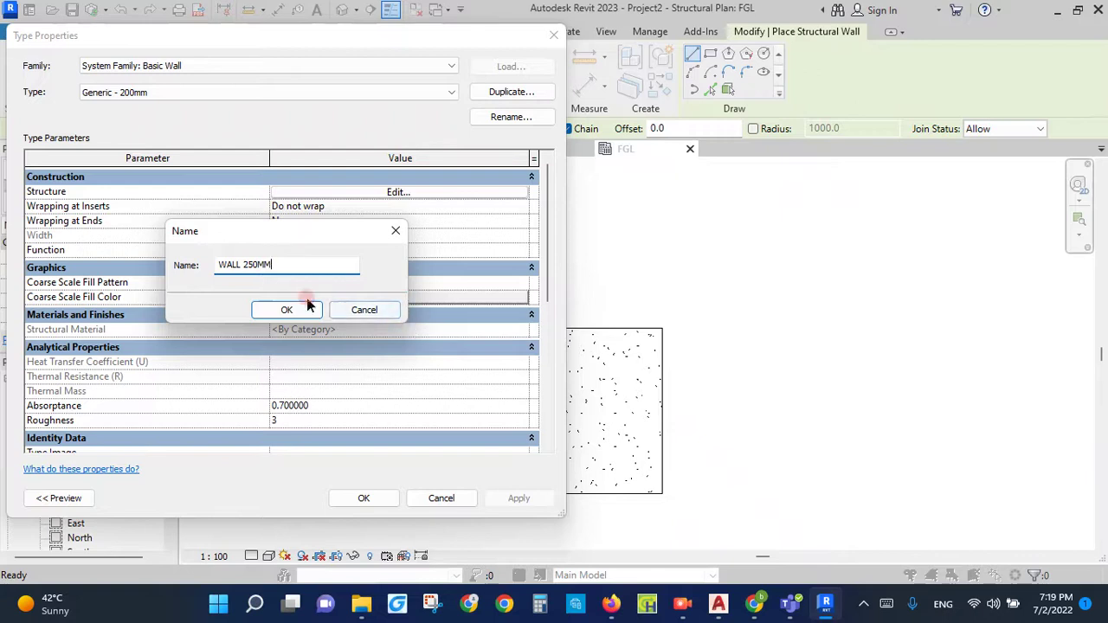
left_click(286, 309)
Step: Give WALL 250MM a 250 mm Concrete, Cast-in-Place gray structure layer
left_click(361, 193)
left_click(297, 202)
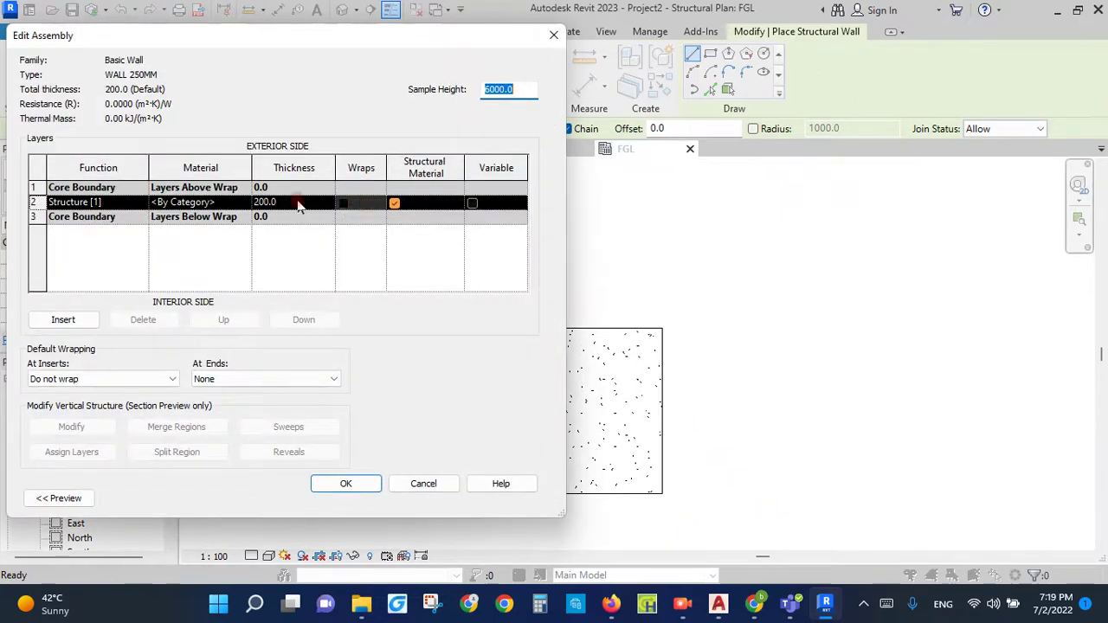
left_click(234, 206)
left_click(244, 202)
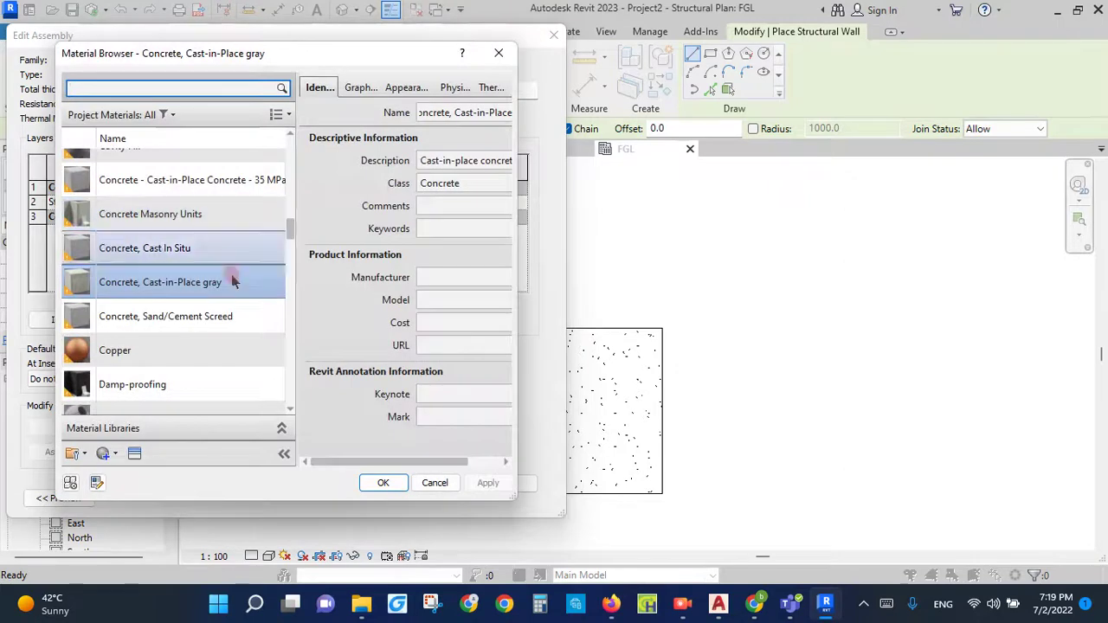
left_click(384, 483)
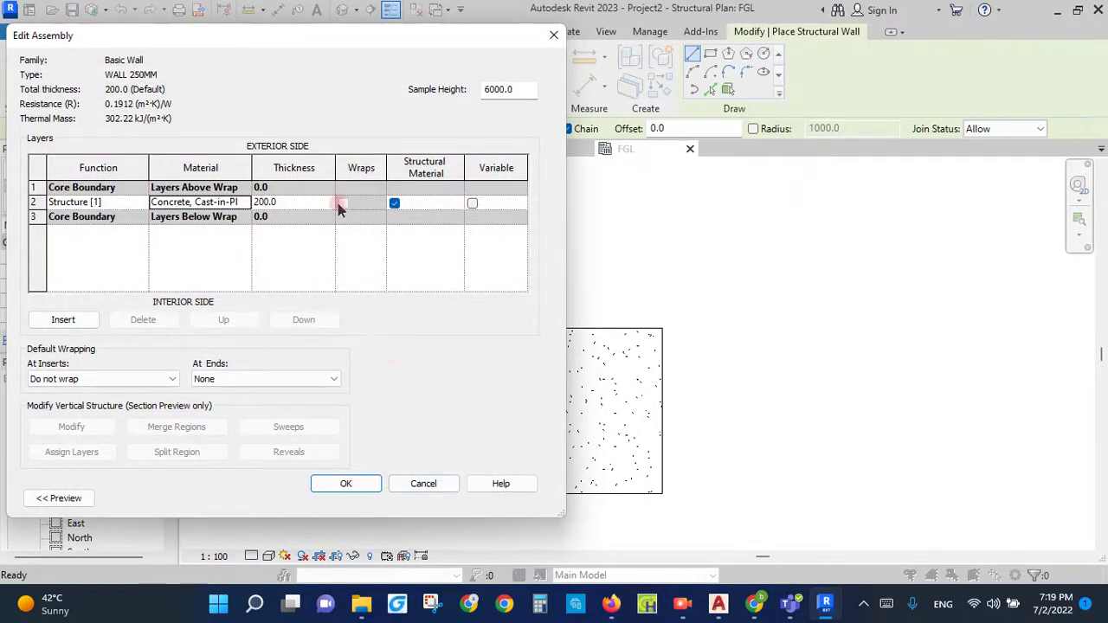
left_click(317, 202)
type("250")
key("Tab")
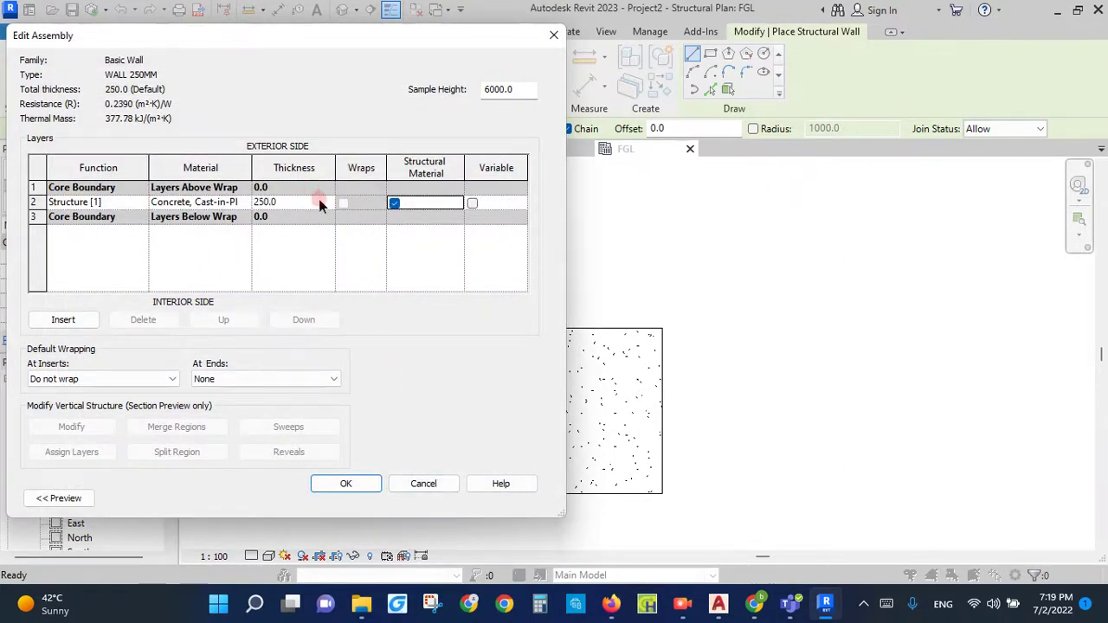
left_click(345, 483)
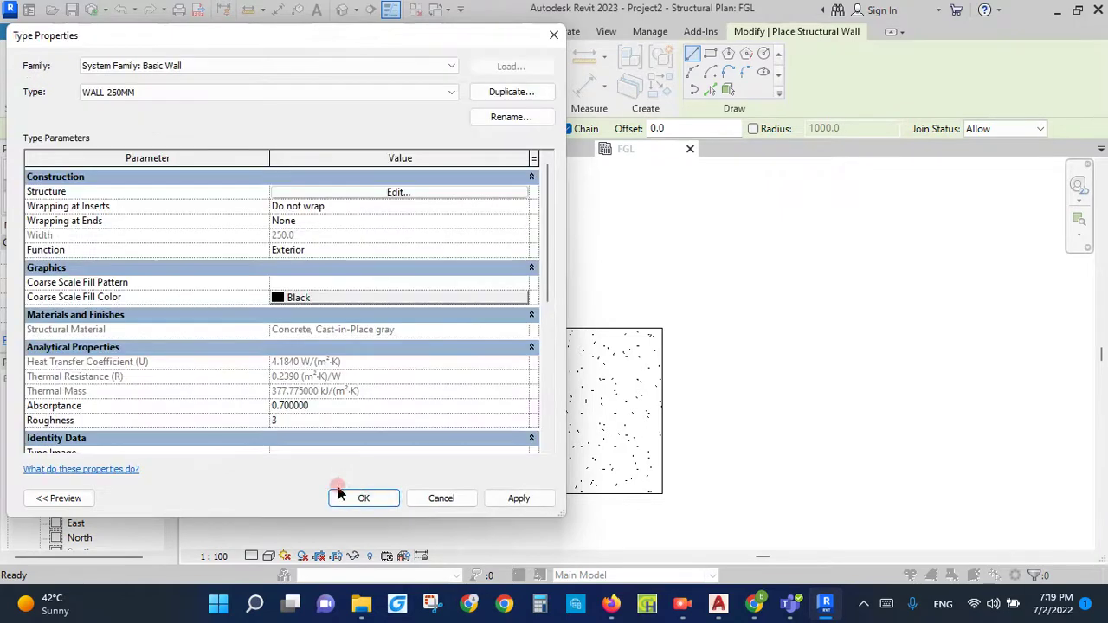
left_click(362, 500)
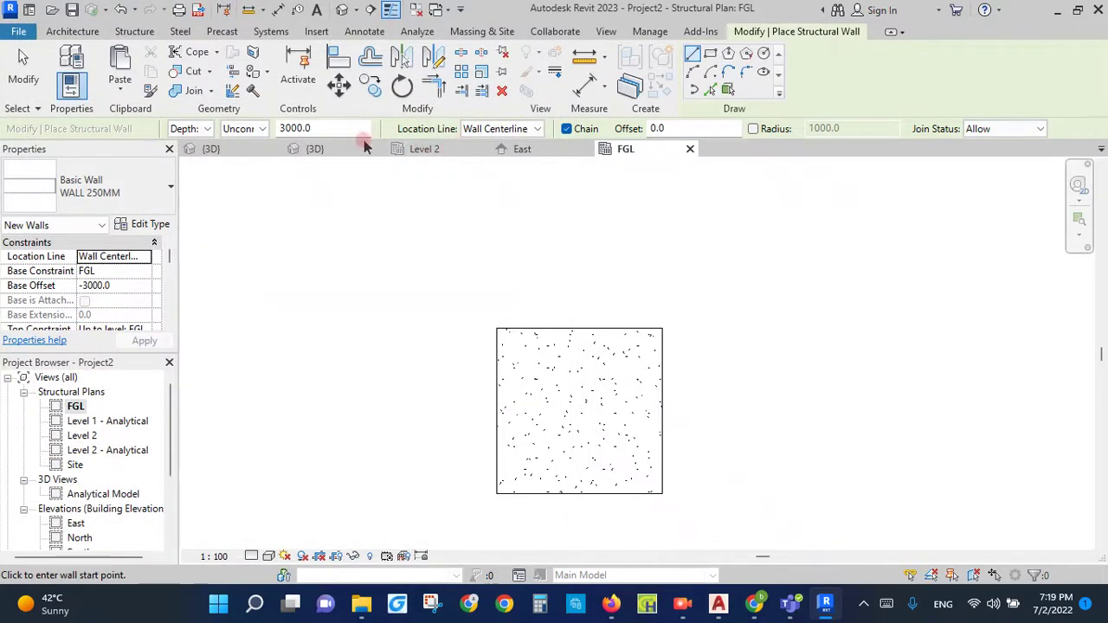
Step: With location line Core Face: Exterior, chain four walls around the slab's corners
left_click(532, 129)
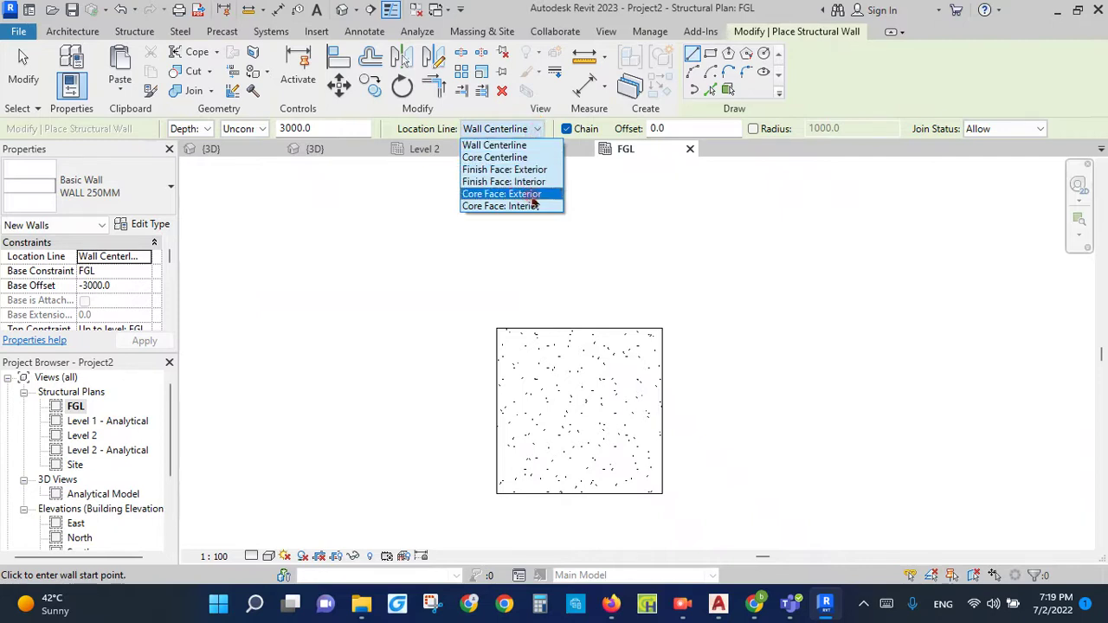
left_click(530, 195)
left_click(660, 494)
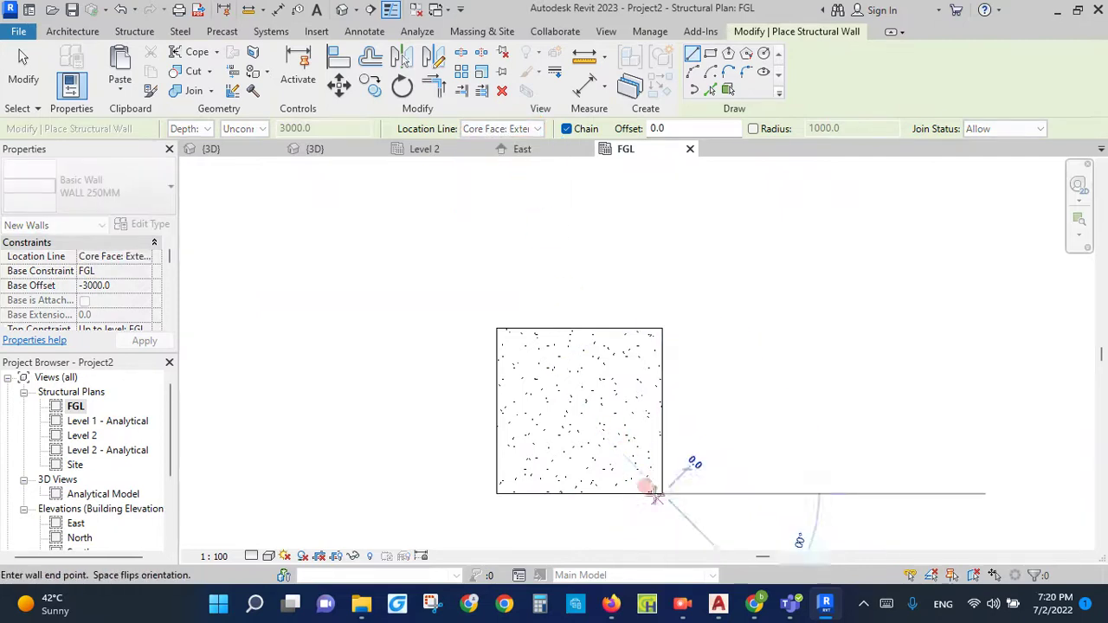
left_click(496, 492)
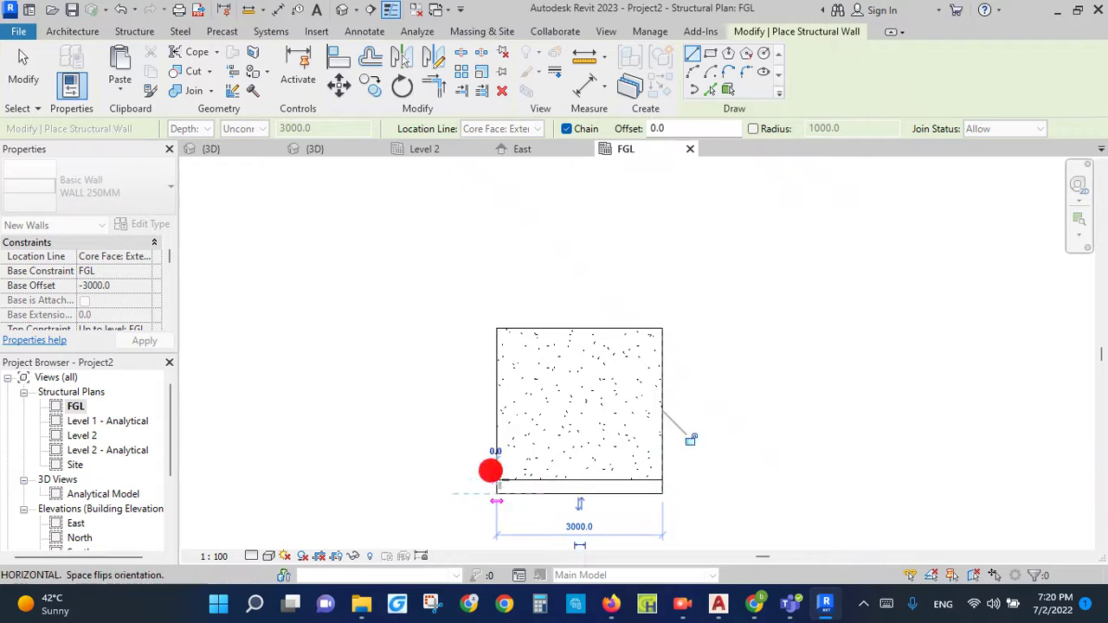
left_click(496, 328)
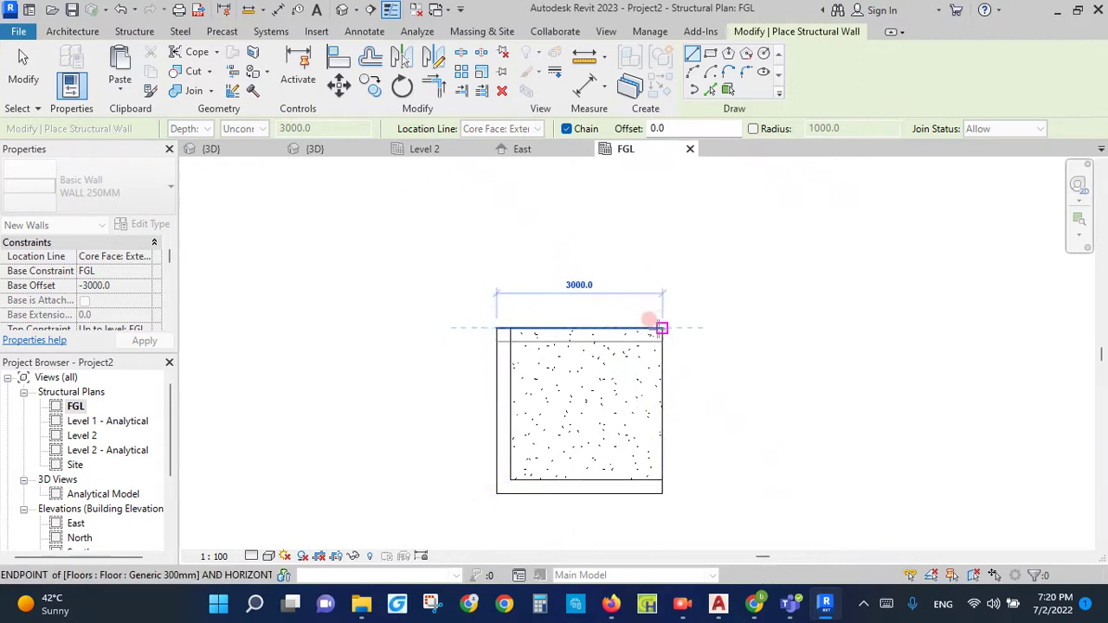
left_click(661, 328)
left_click(661, 483)
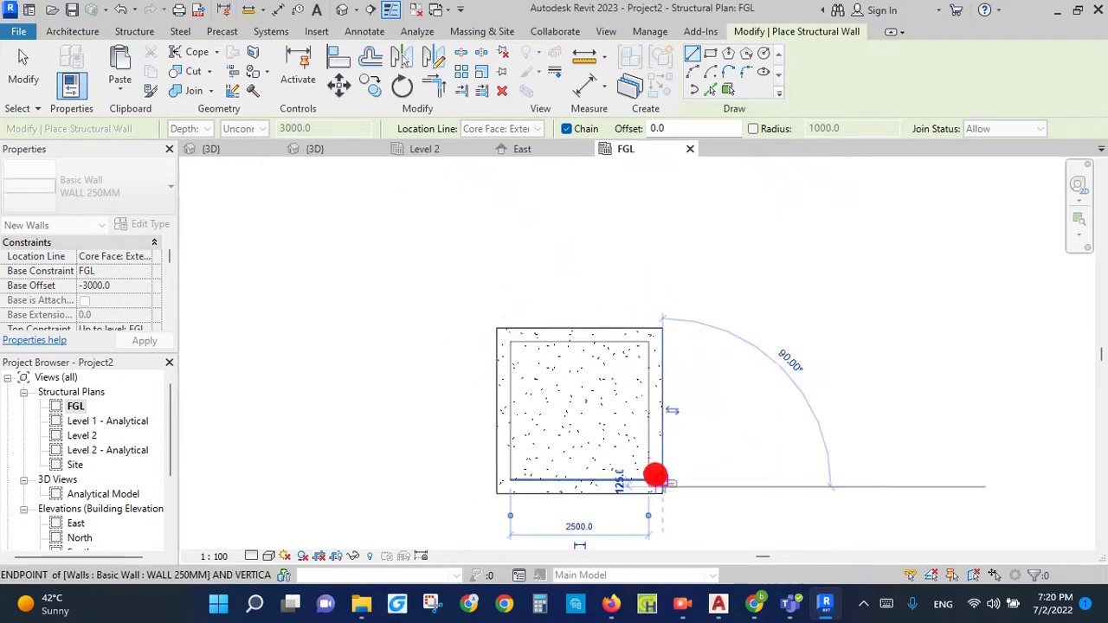
key("Escape")
key("Escape")
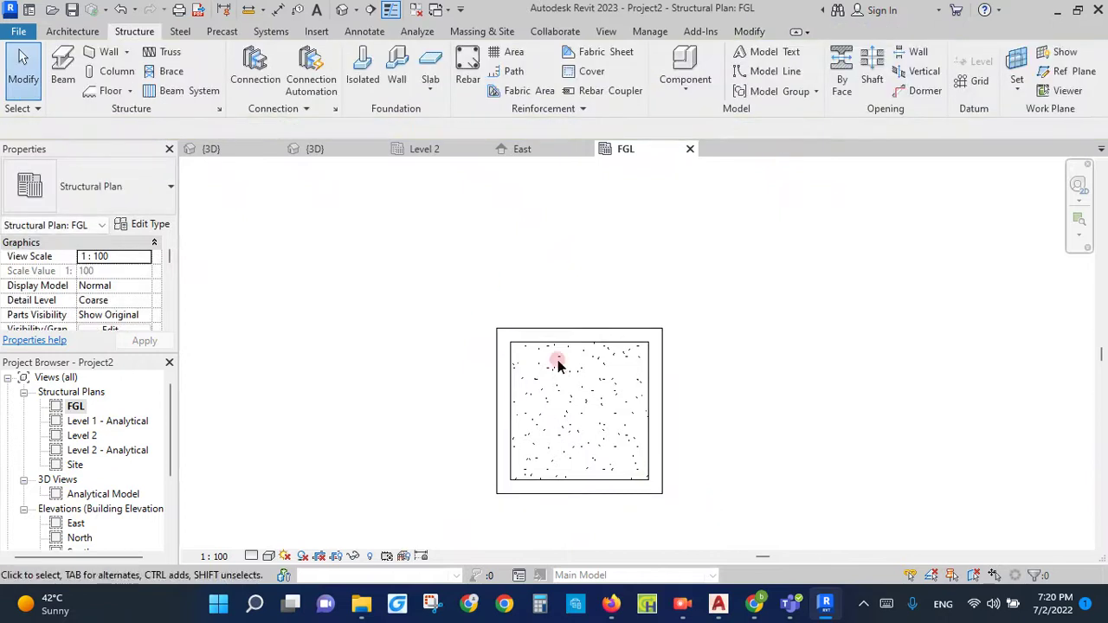
Step: Open the default 3D view in Hidden Line visual style
left_click(342, 10)
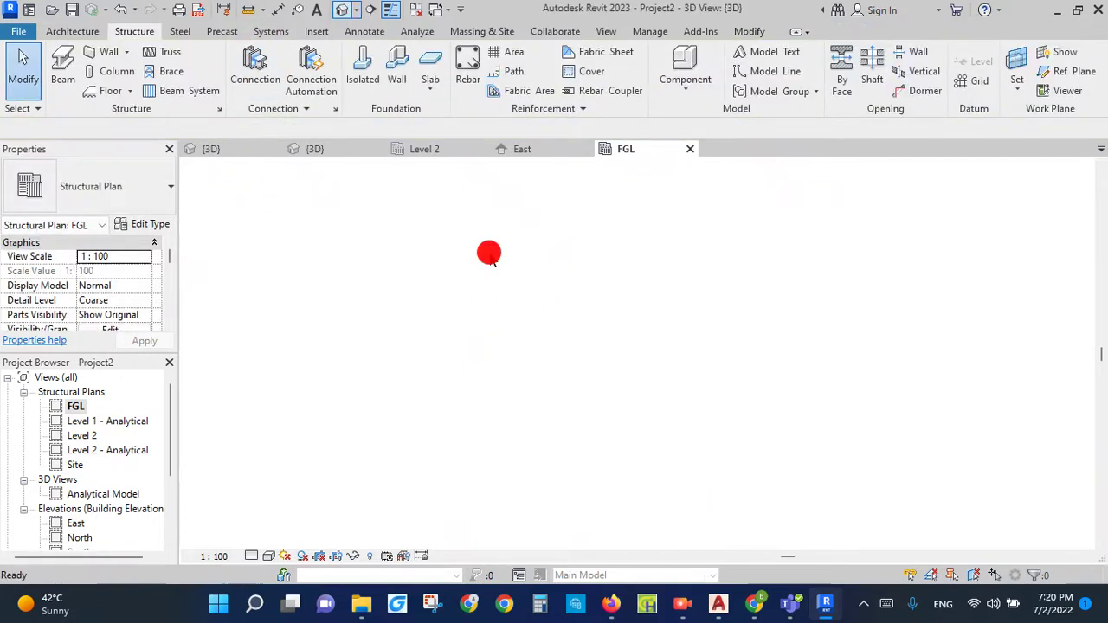
scroll(626, 347, "up", 3)
scroll(638, 482, "up", 2)
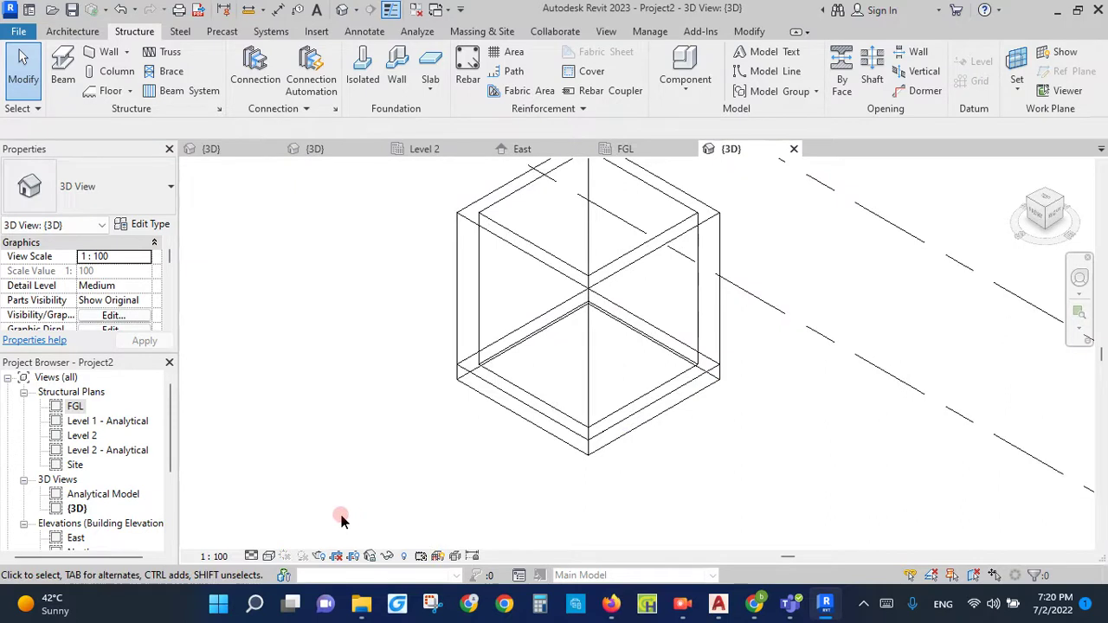
left_click(268, 556)
left_click(299, 485)
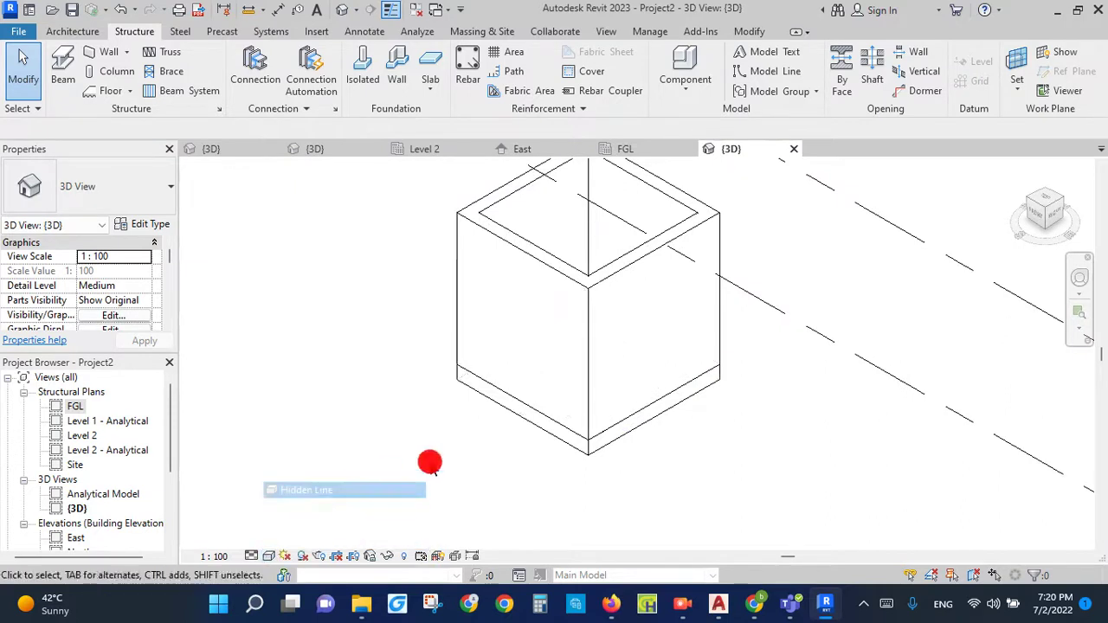
scroll(691, 362, "up", 2)
scroll(635, 381, "down", 2)
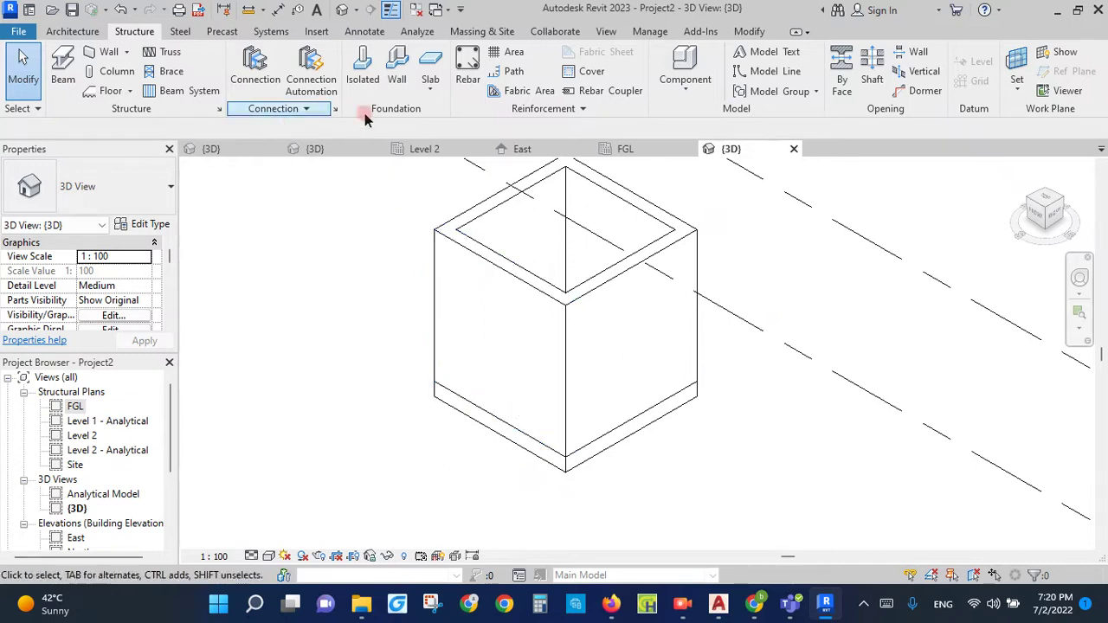
Step: Join the surrounding walls to the floor slab with Join Geometry
left_click(747, 33)
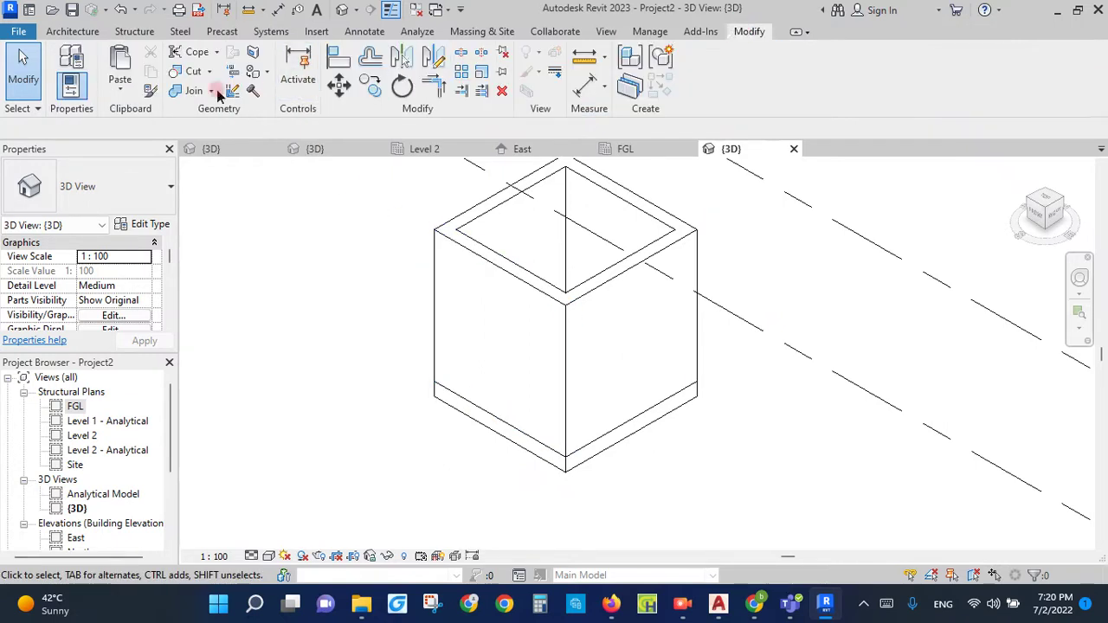
left_click(187, 91)
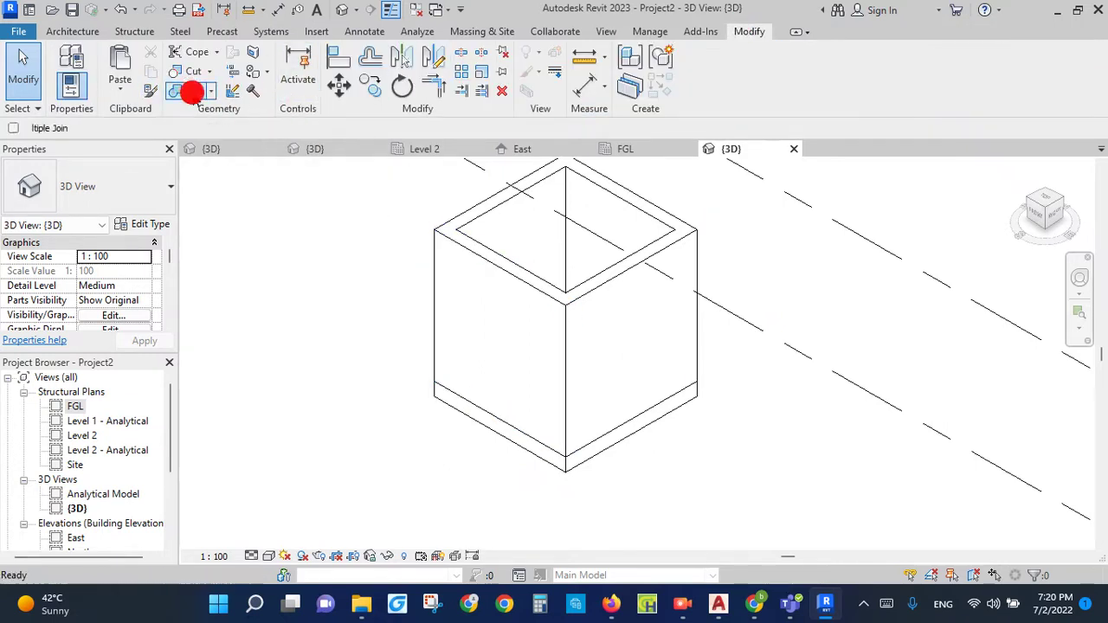
left_click(697, 387)
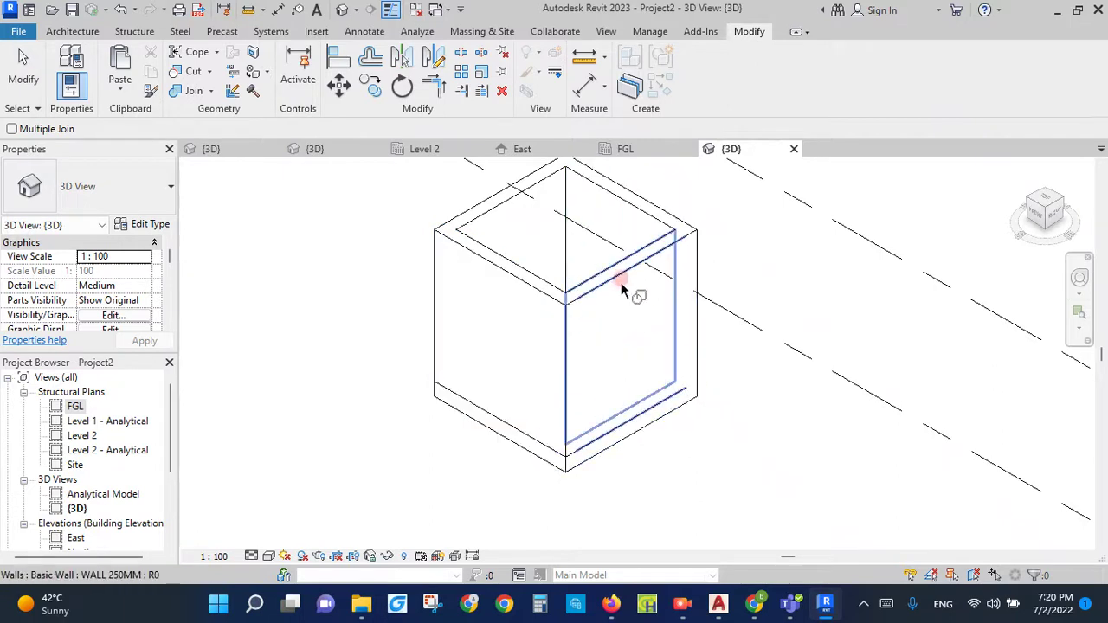
left_click(636, 403)
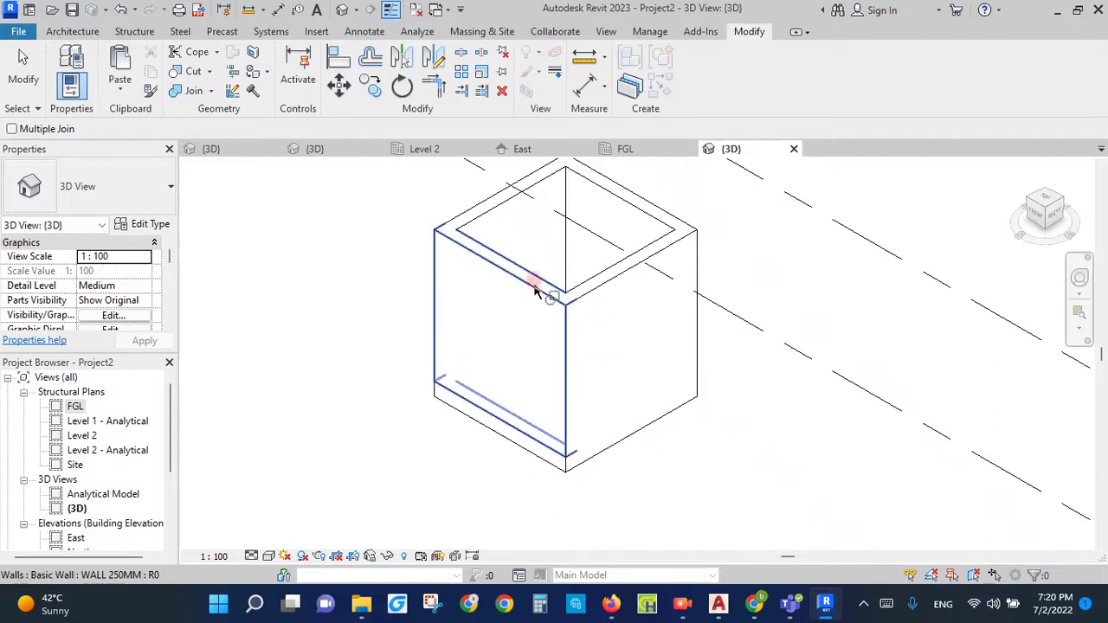
left_click(520, 416)
left_click(508, 432)
left_click(483, 352)
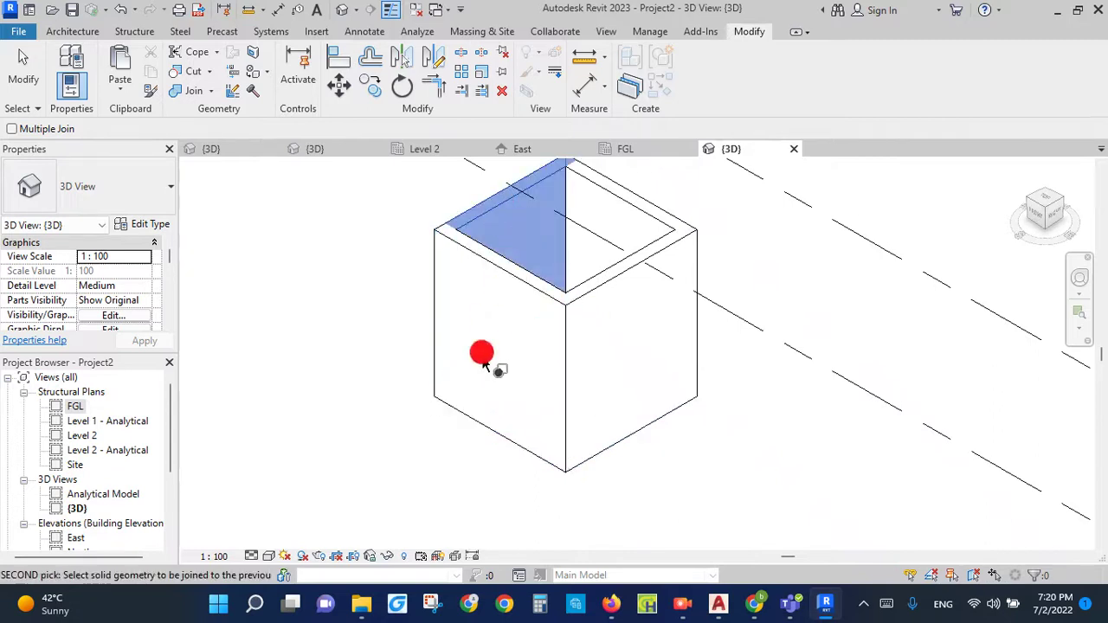
left_click(475, 416)
scroll(406, 395, "down", 2)
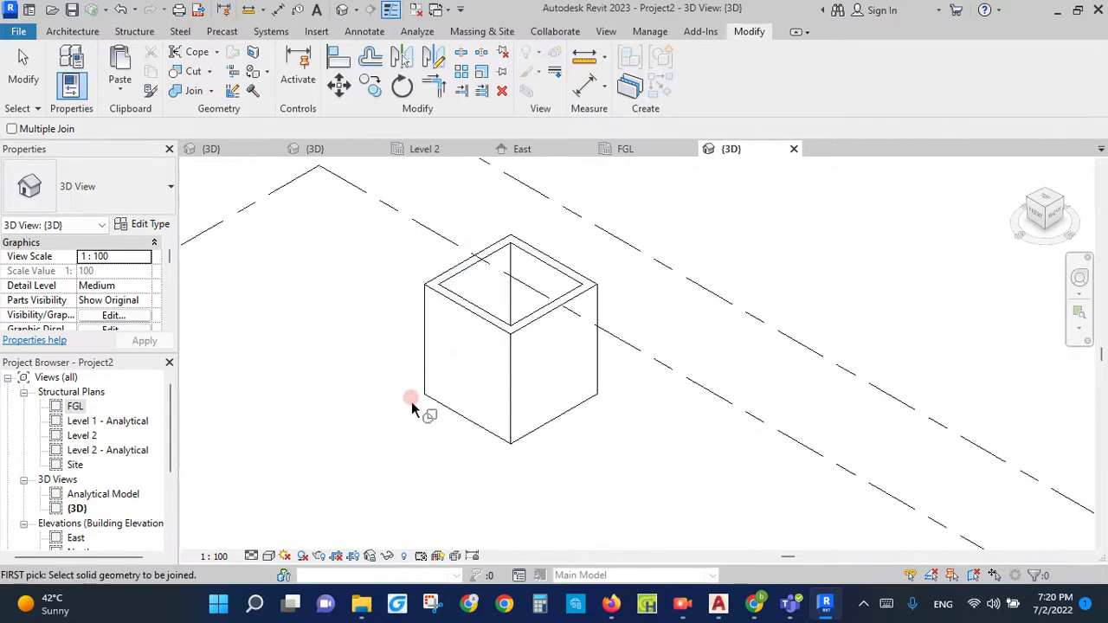
key("Escape")
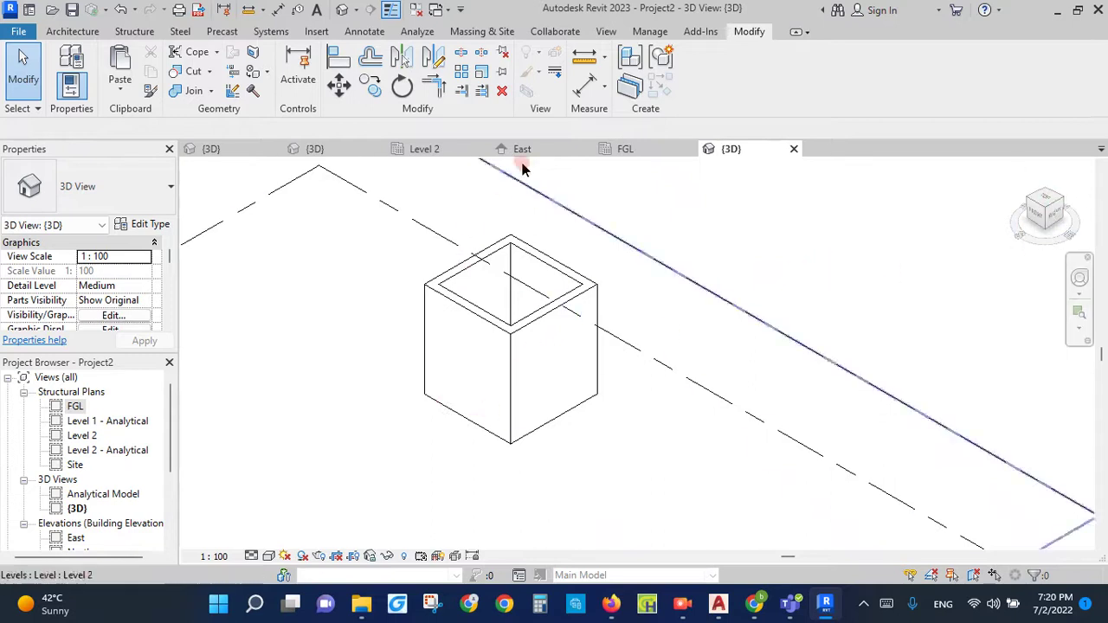
Step: Set the FGL plan to Fine detail level and 1:25 scale
left_click(642, 154)
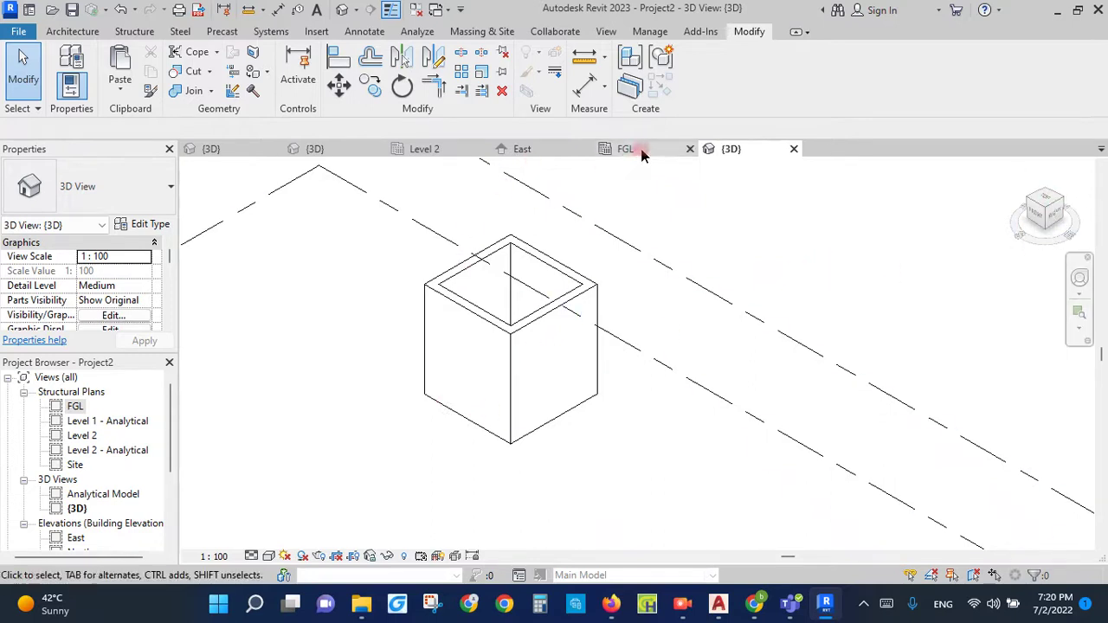
left_click(373, 11)
key("Escape")
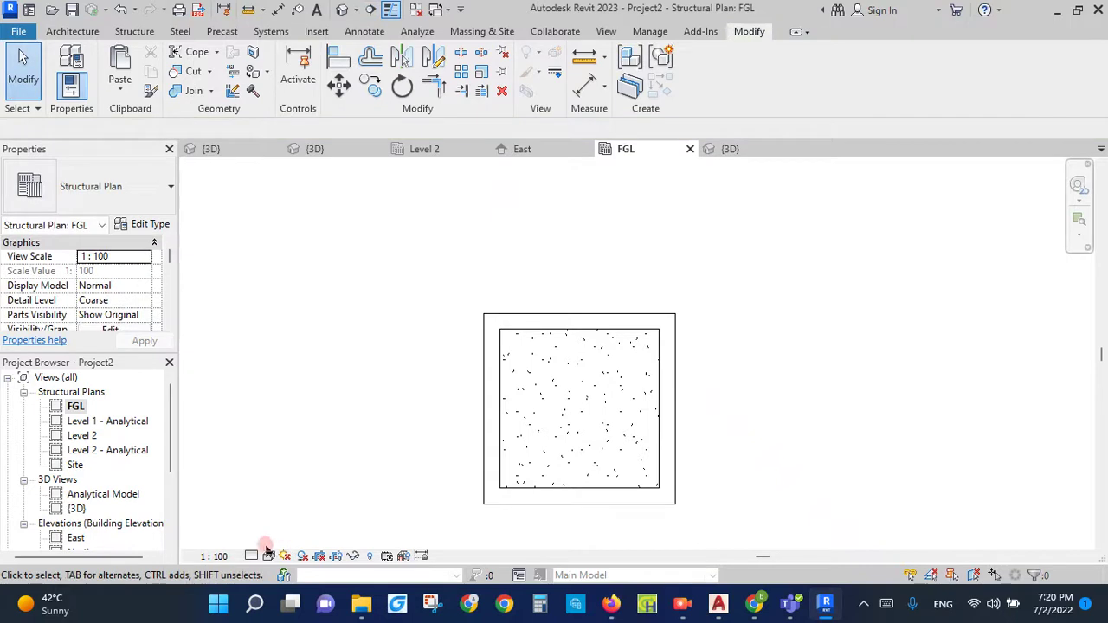
left_click(258, 556)
left_click(272, 537)
left_click(216, 556)
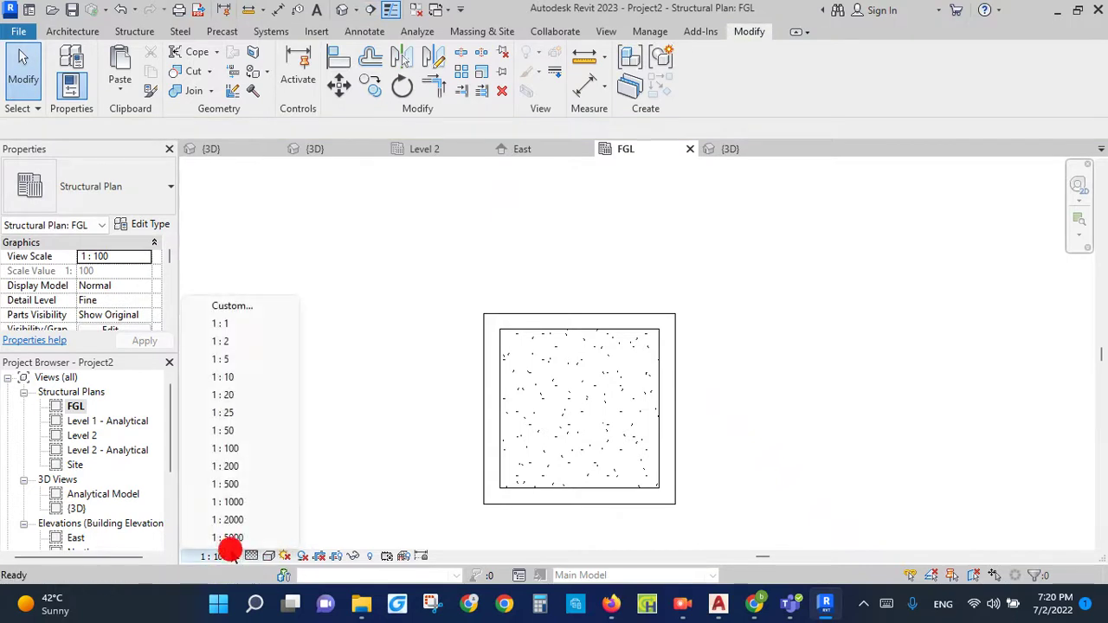
left_click(236, 413)
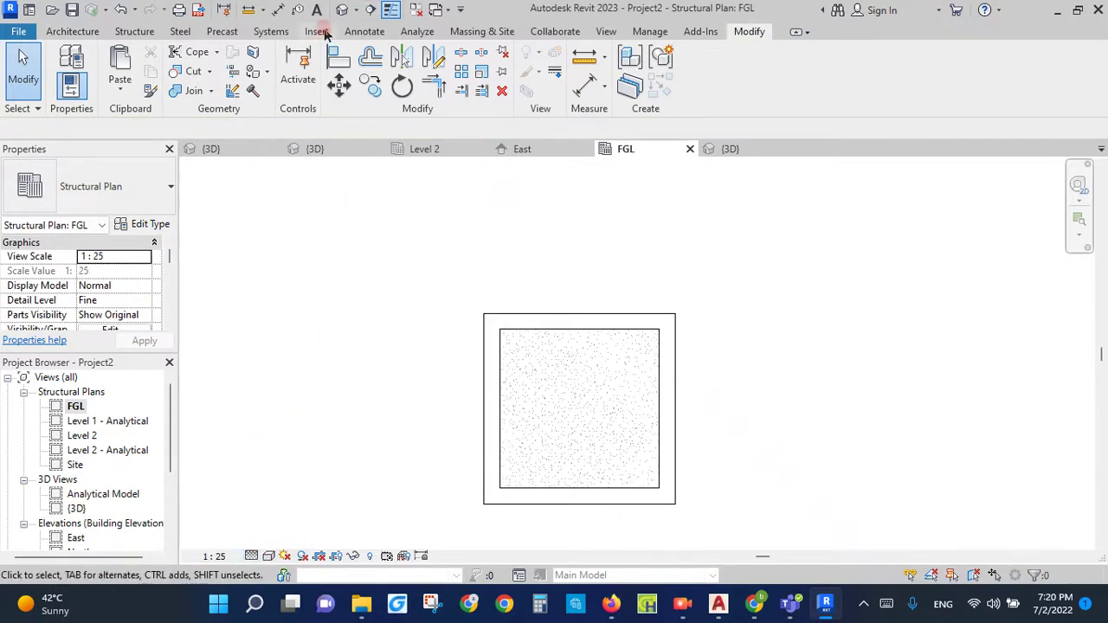
Step: Draw a horizontal section with reduced view depth and a vertical section across the box
left_click(373, 10)
left_click(437, 401)
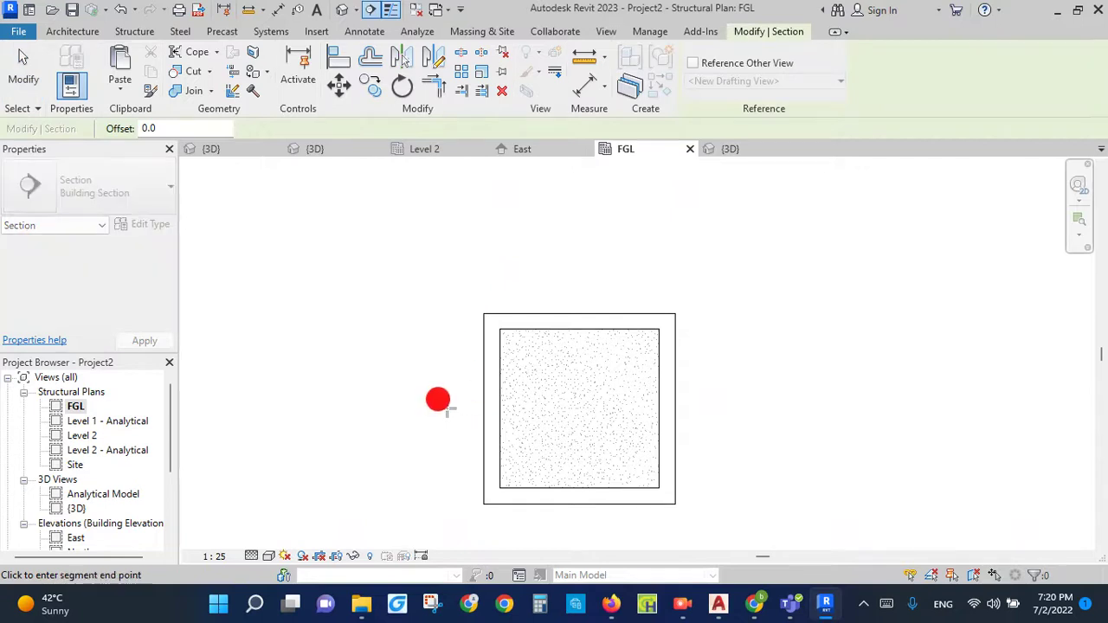
left_click(701, 400)
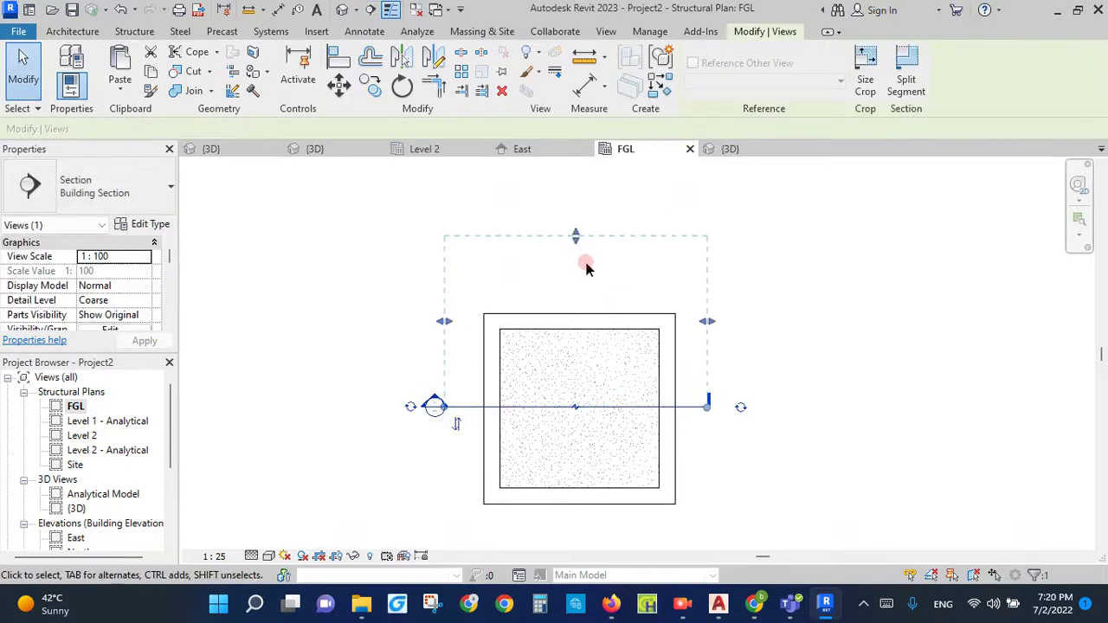
left_click_drag(575, 237, 574, 369)
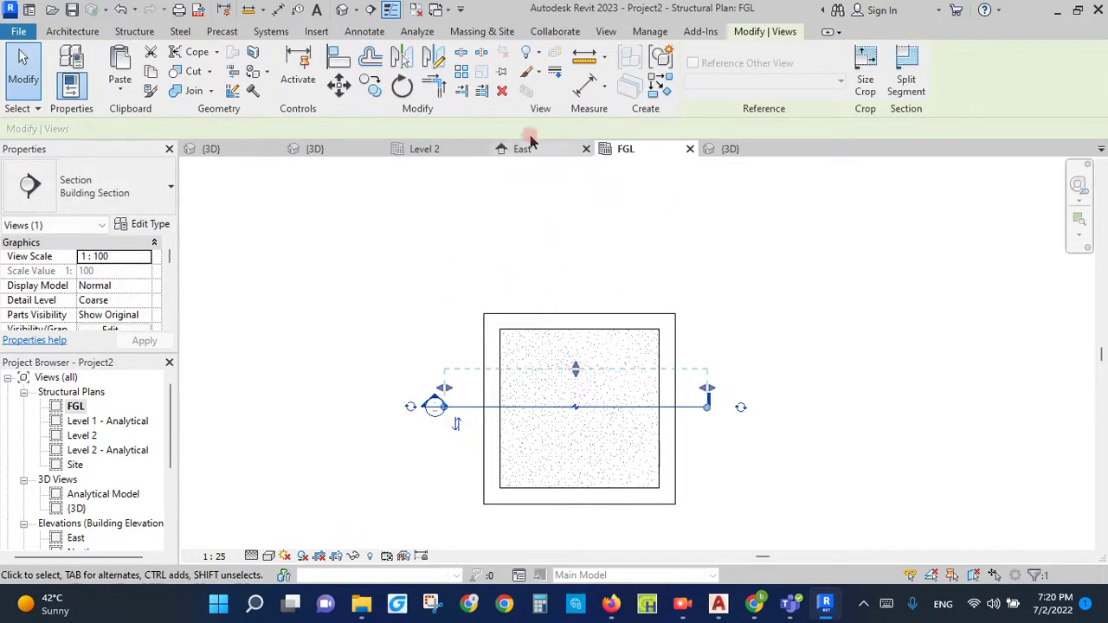
left_click(640, 91)
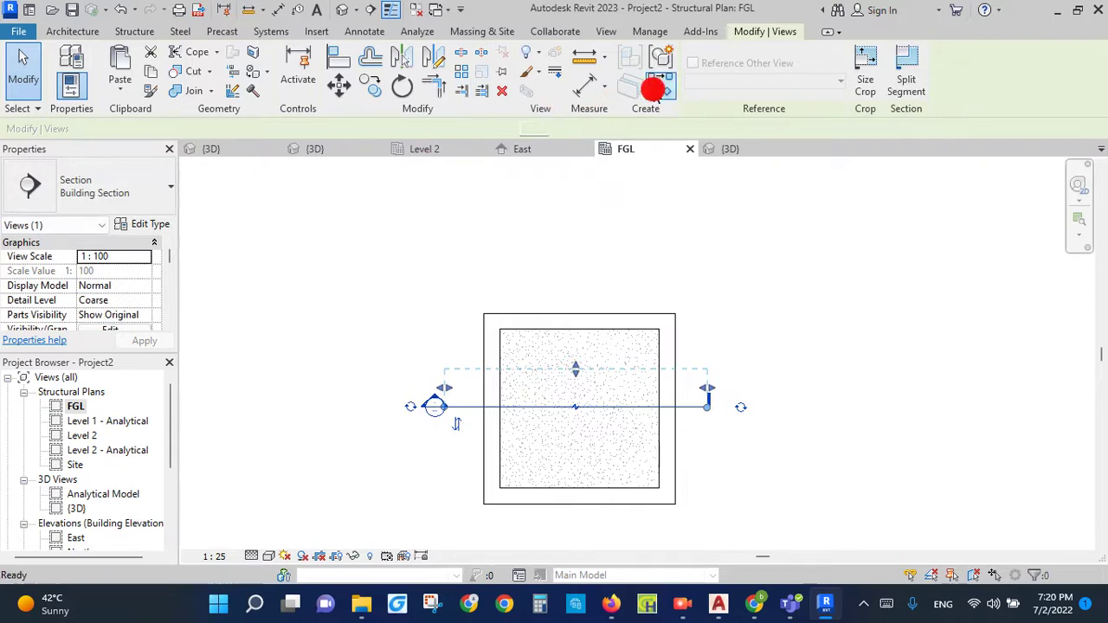
left_click(524, 290)
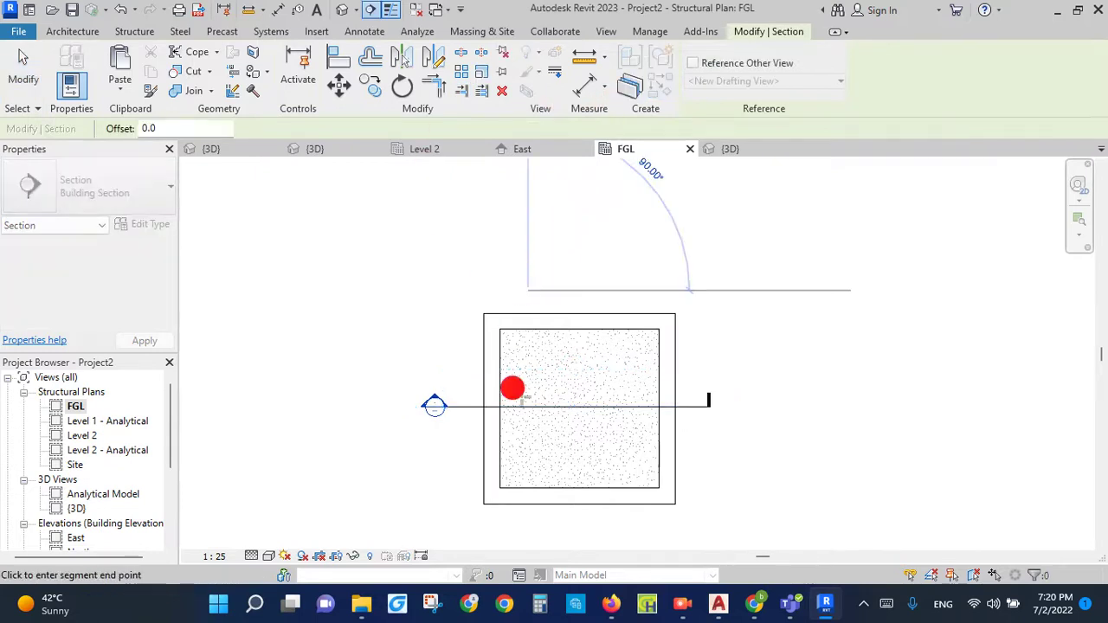
left_click(528, 539)
key("Escape")
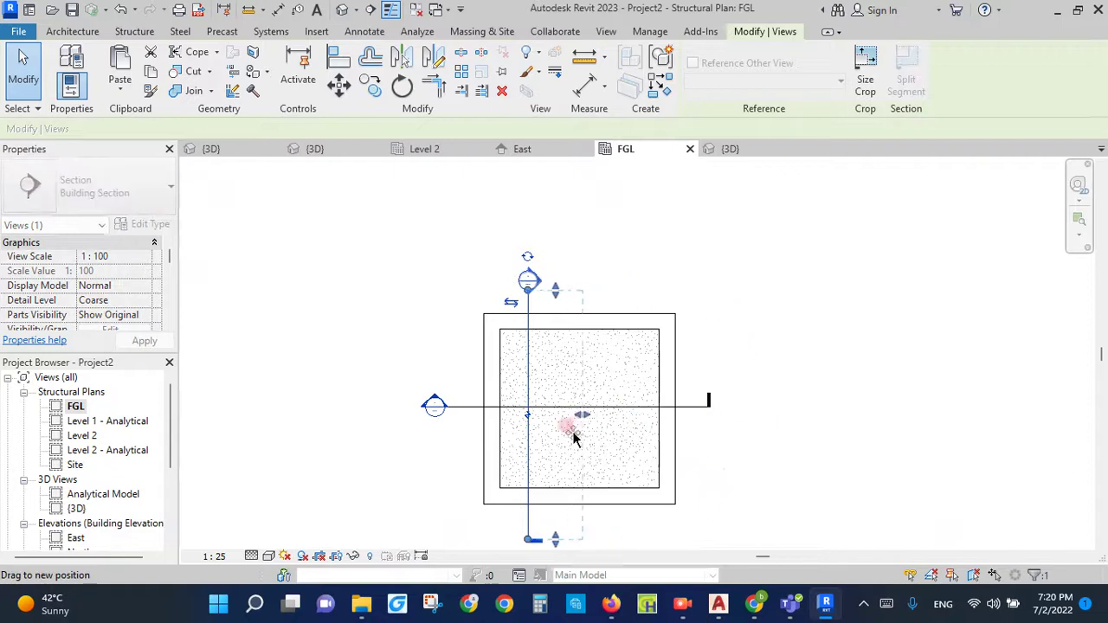
left_click(571, 432)
right_click(693, 411)
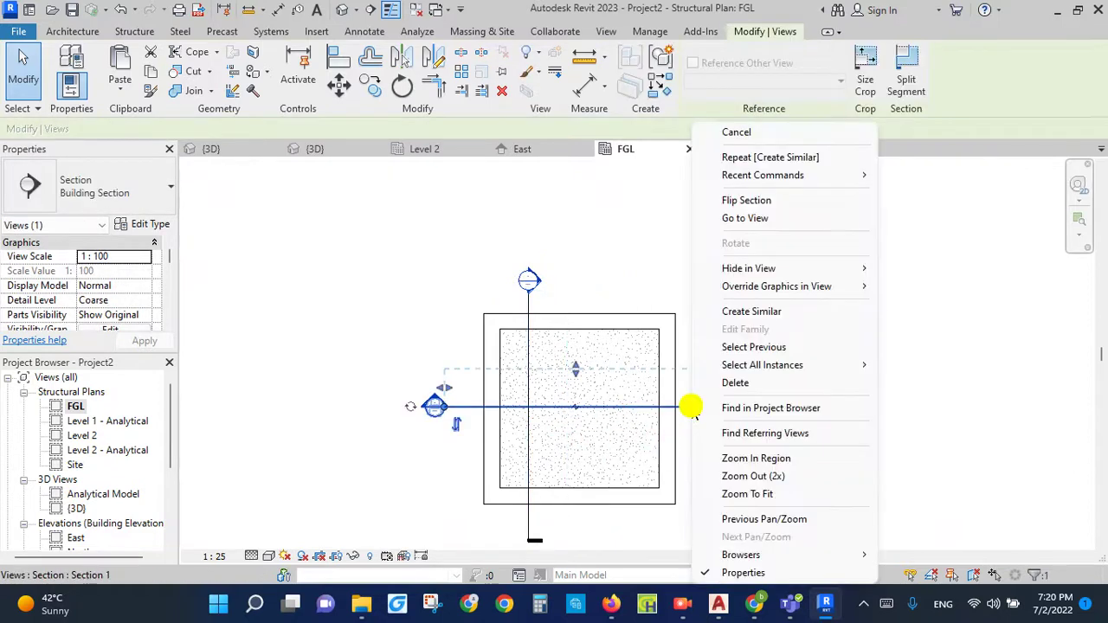
left_click(754, 390)
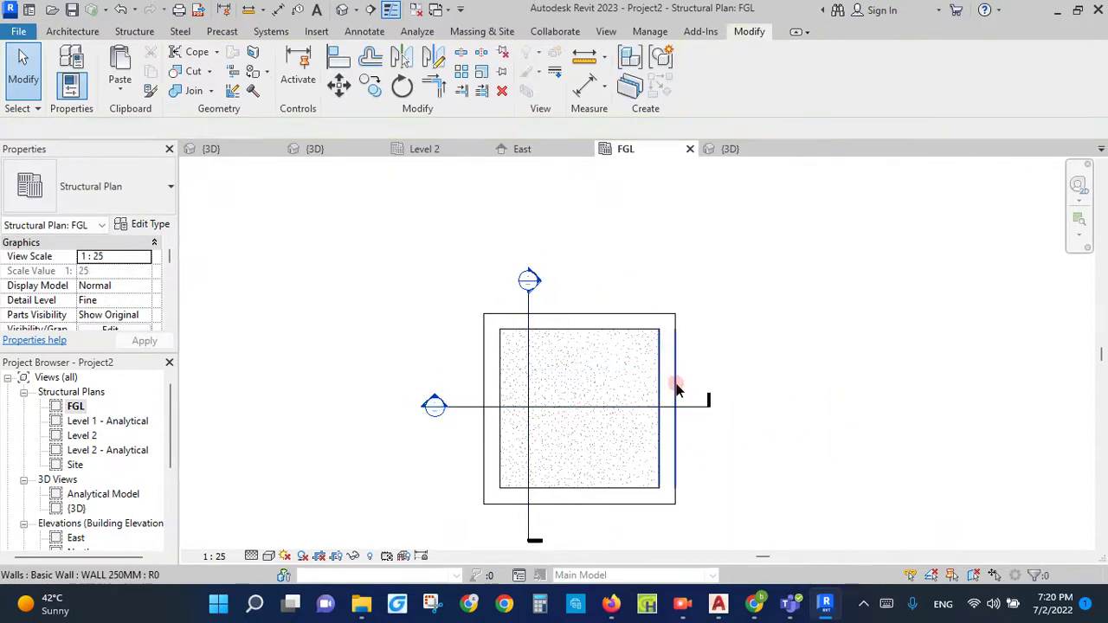
left_click(134, 32)
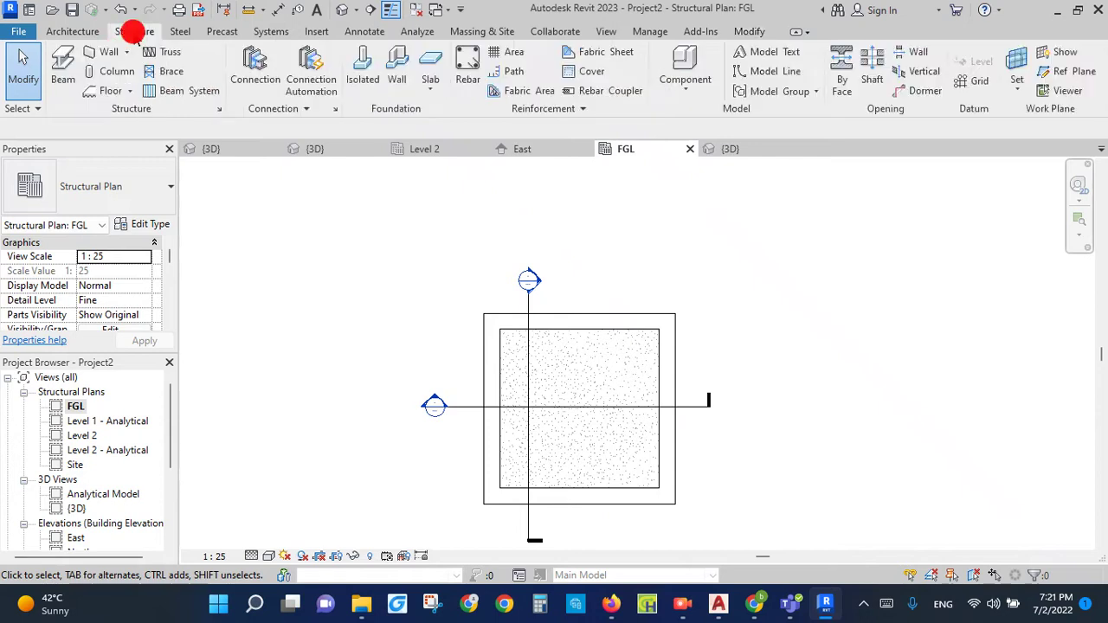
Step: Create a structural floor at -500 offset spanning the outer wall corners
left_click(130, 91)
left_click(138, 116)
type("-500")
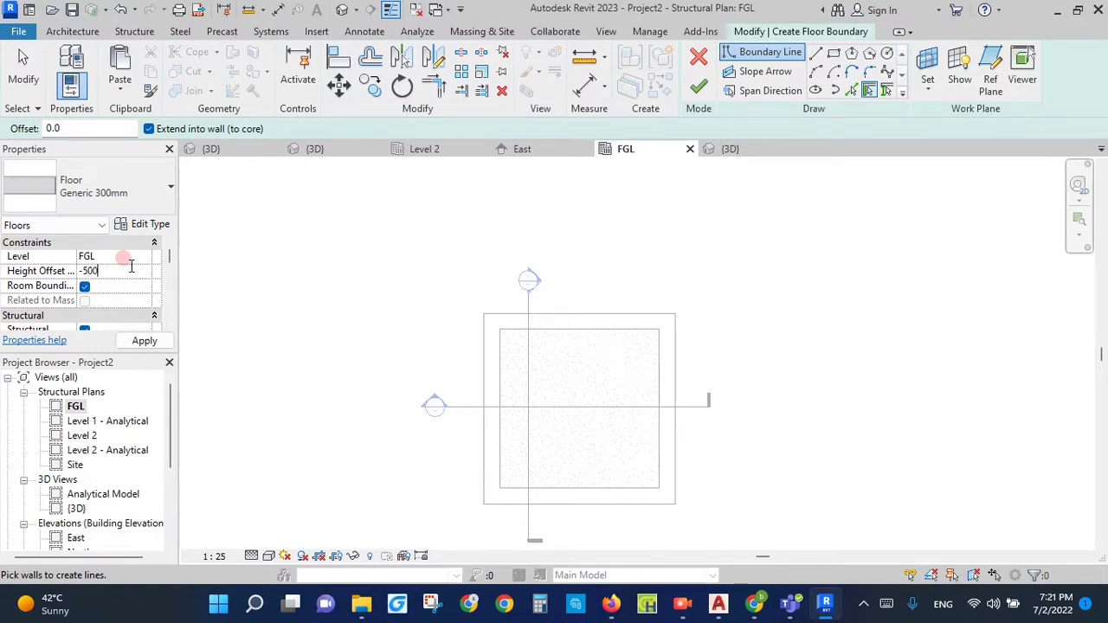
left_click(833, 54)
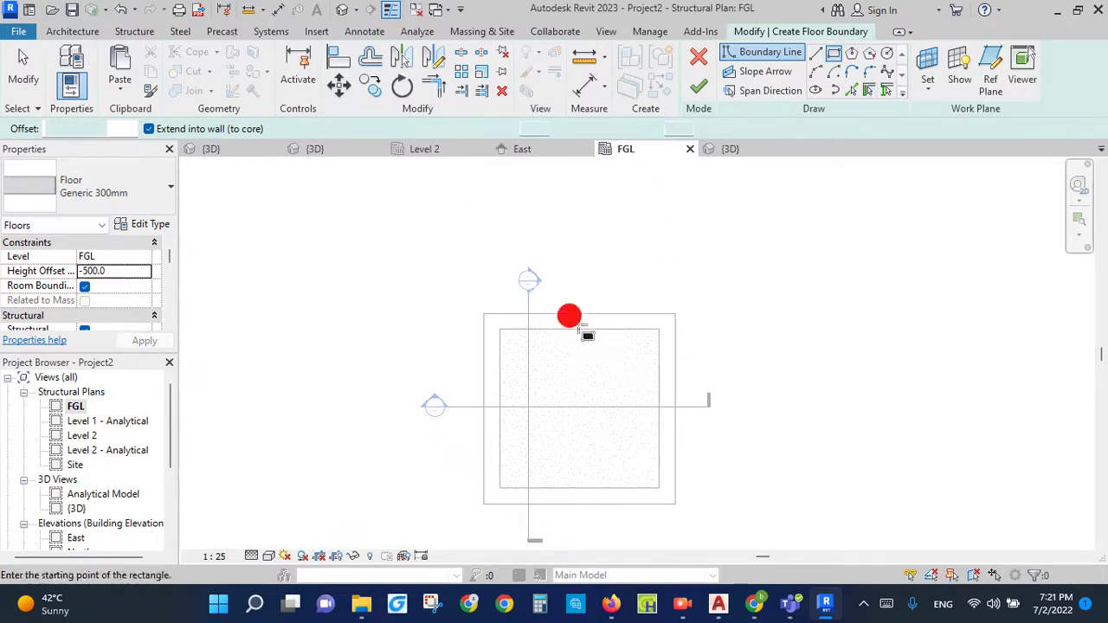
left_click(483, 313)
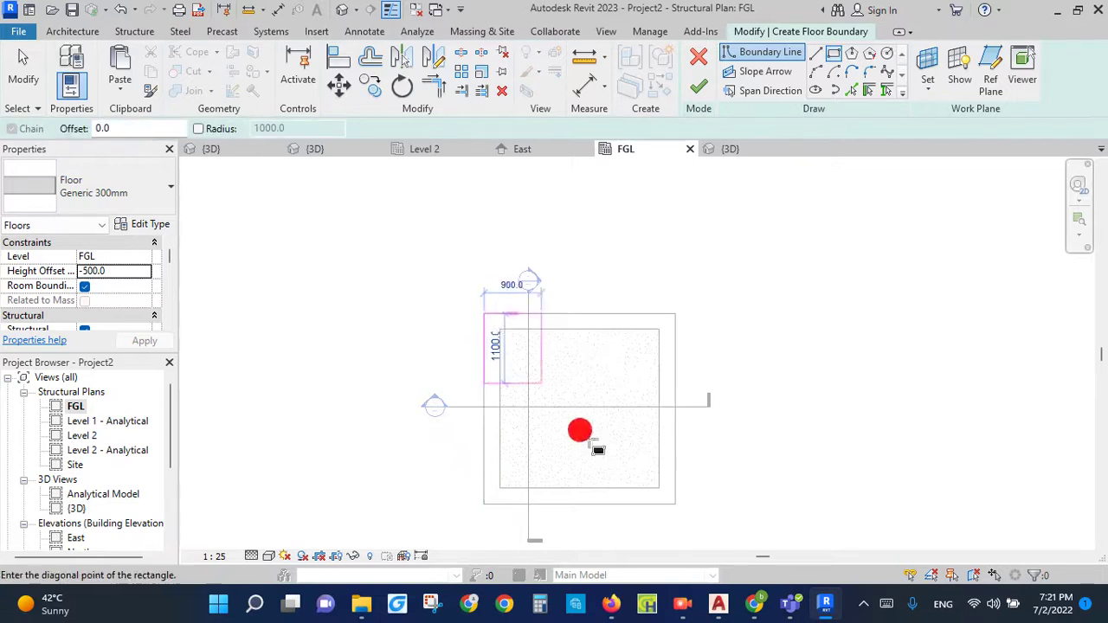
left_click(675, 504)
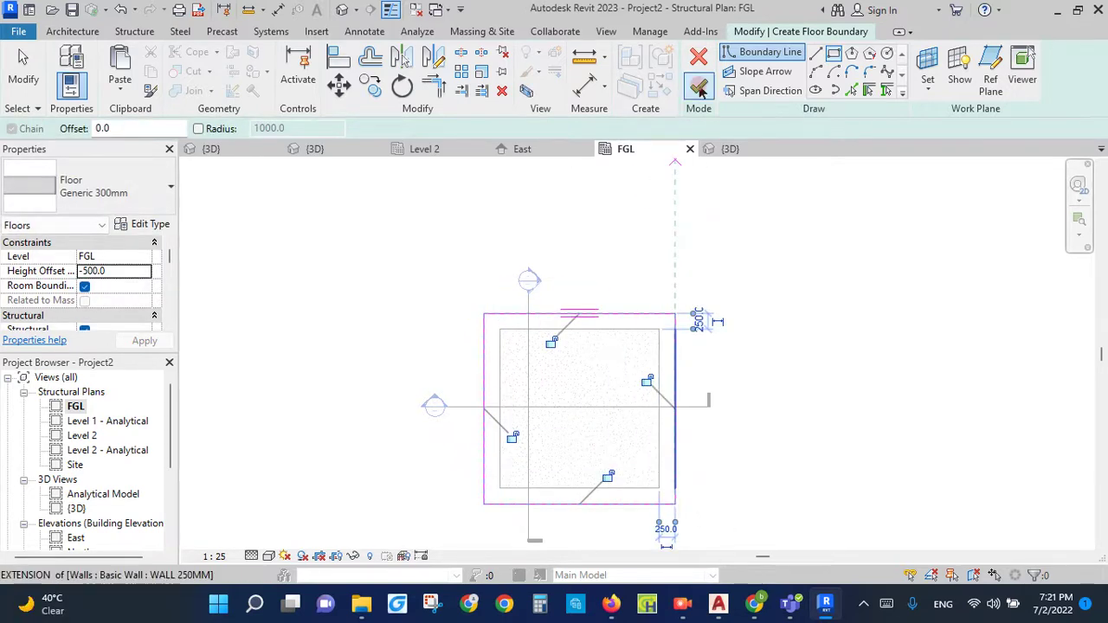
left_click(699, 85)
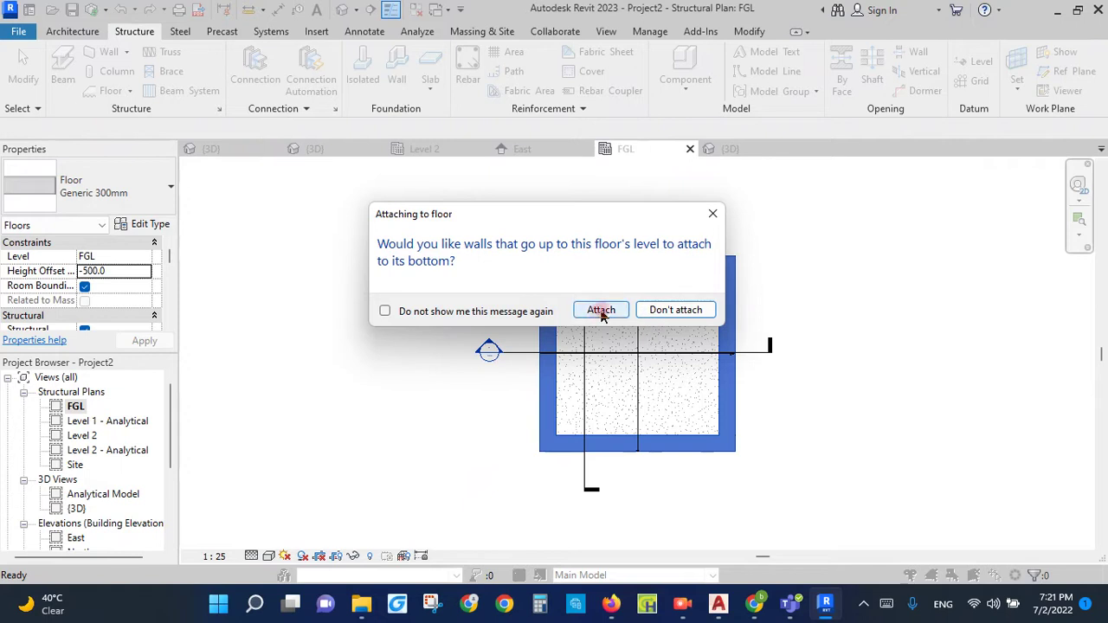
Step: Attach the walls to the new floor's underside
left_click(601, 310)
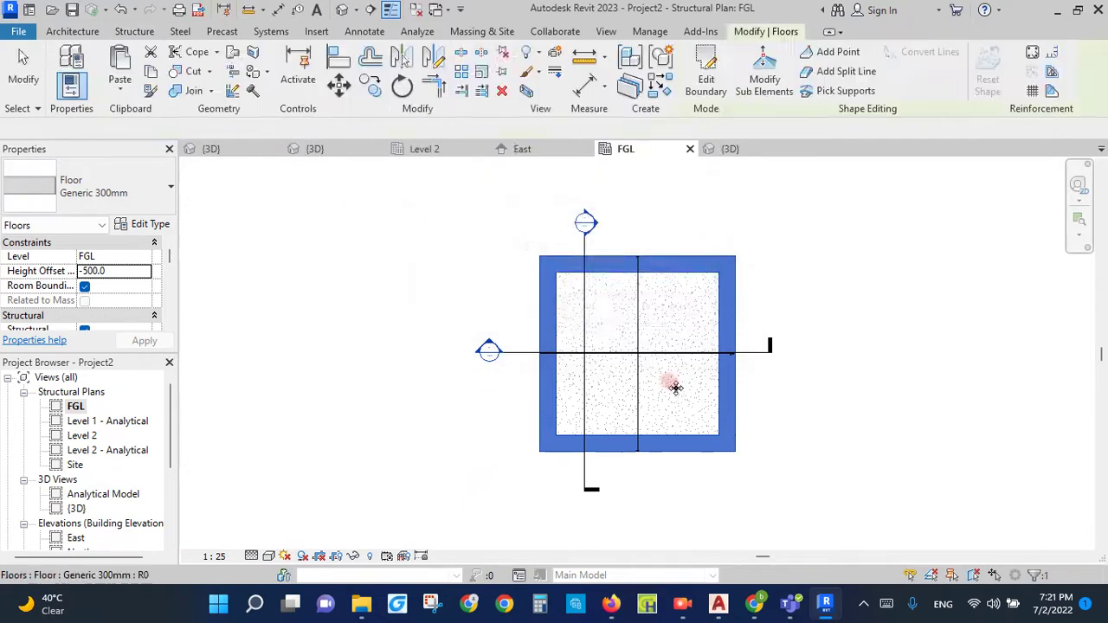
left_click(606, 452)
left_click(582, 453)
key("Escape")
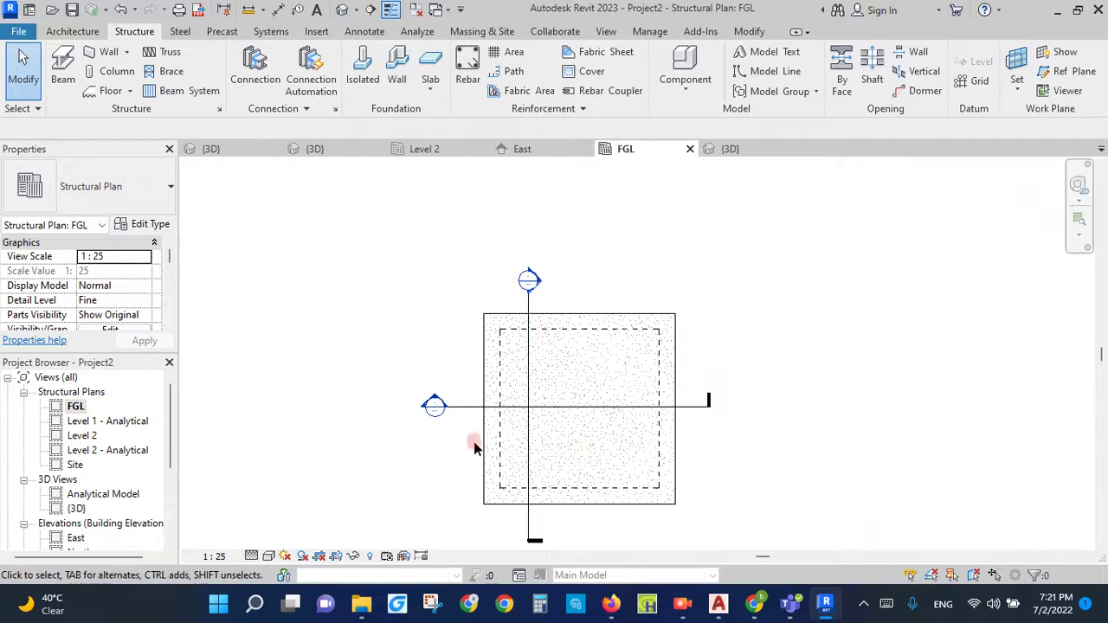
Step: Go to the Section 1 view from the horizontal section line
left_click(463, 407)
right_click(472, 407)
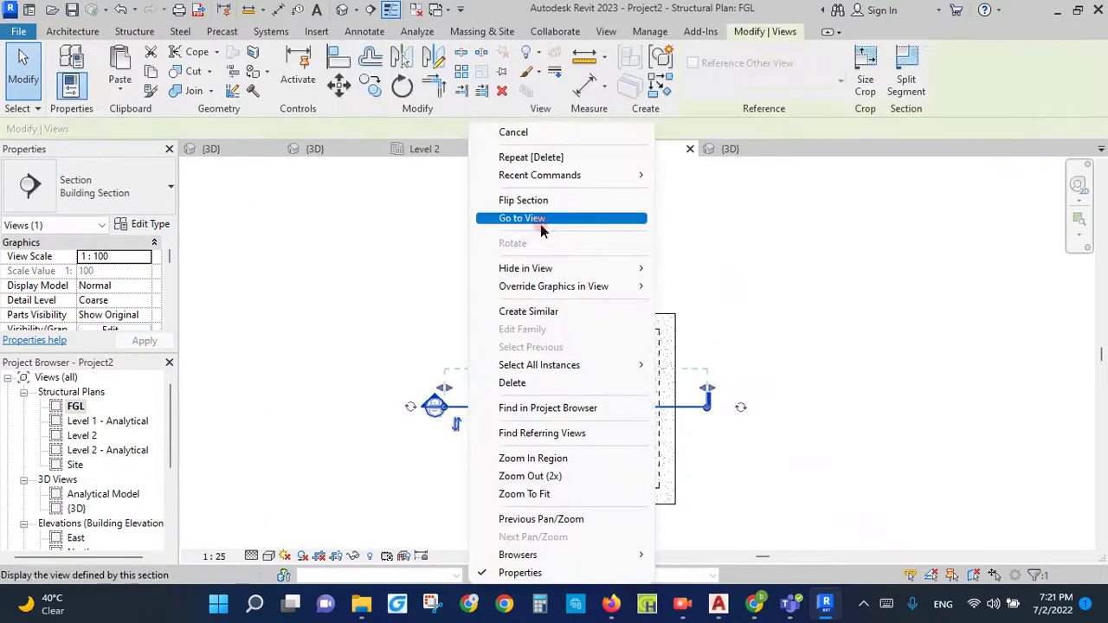
left_click(567, 220)
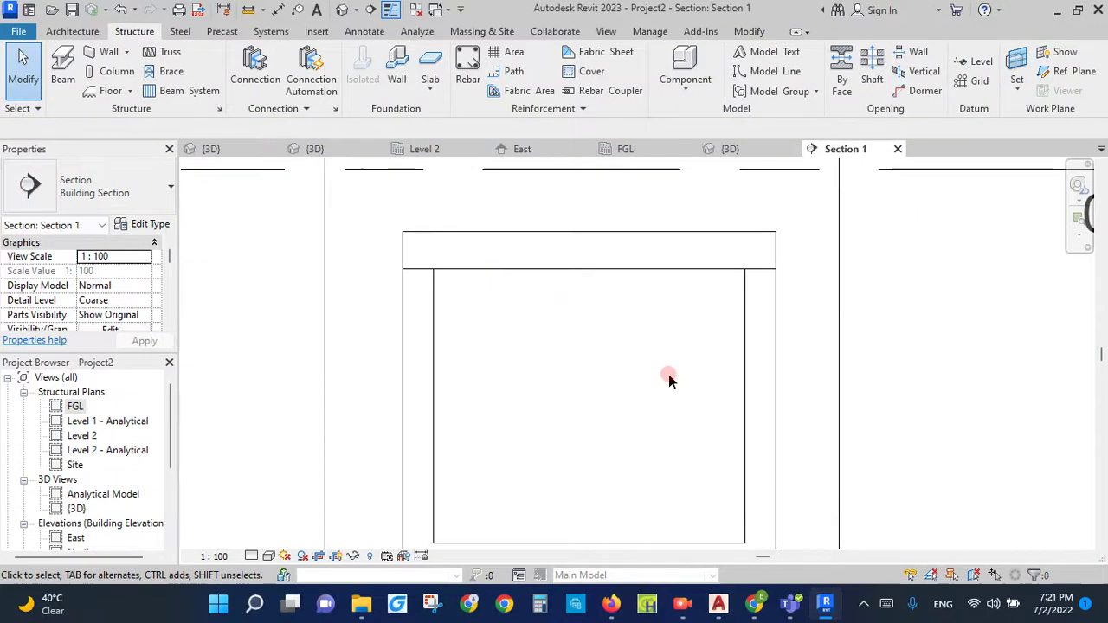
scroll(532, 403, "down", 2)
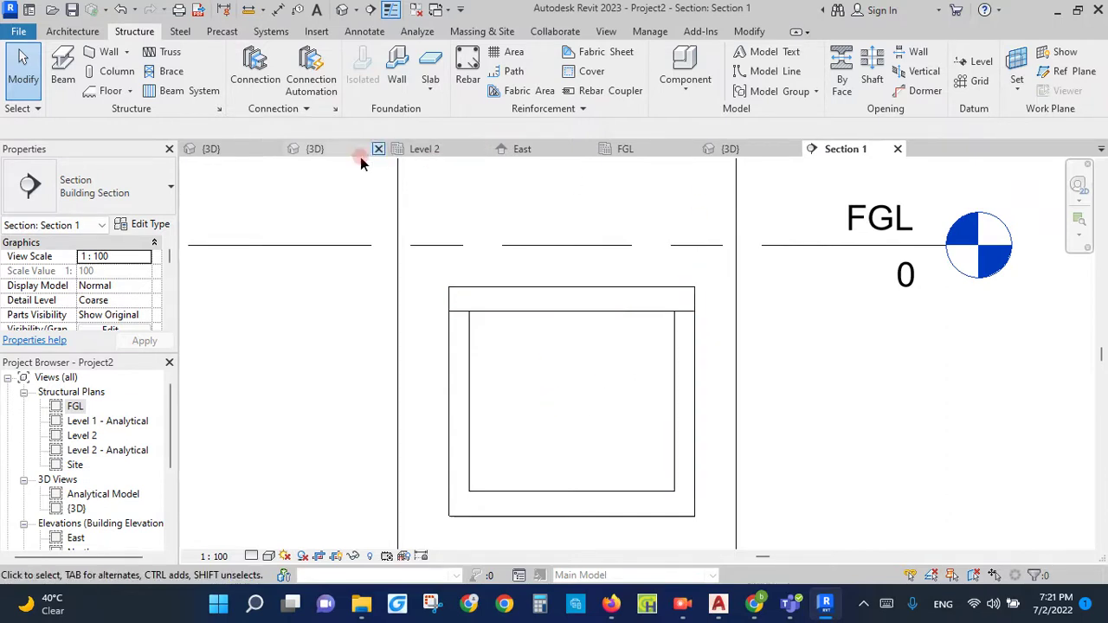
Step: Set Section 1 to Fine detail level at 1:25 scale
left_click(251, 556)
left_click(260, 538)
left_click(214, 556)
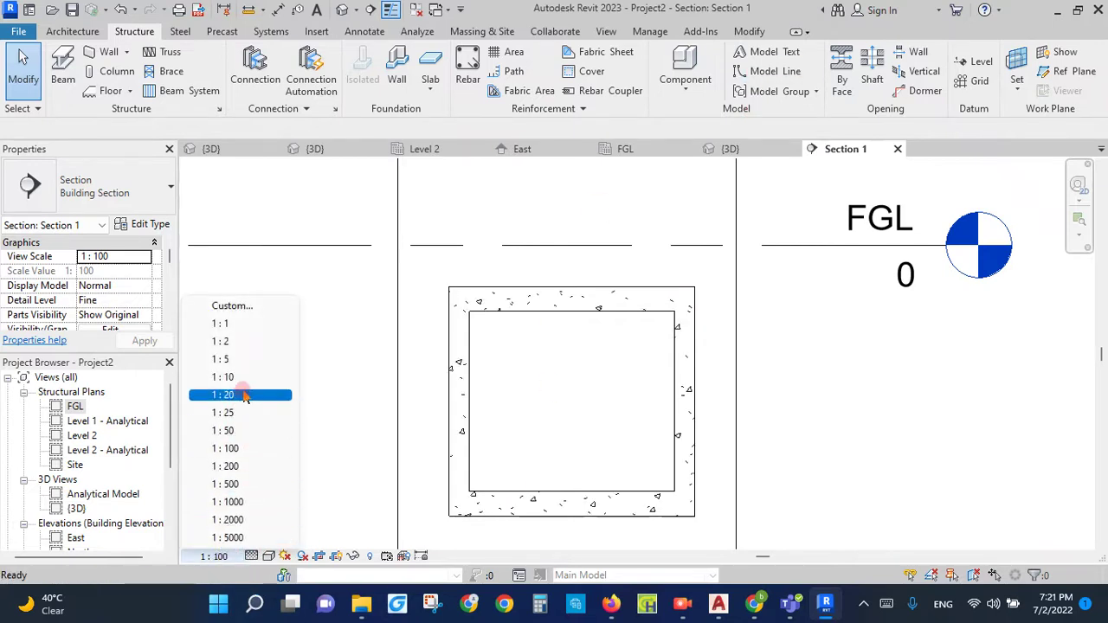
left_click(227, 413)
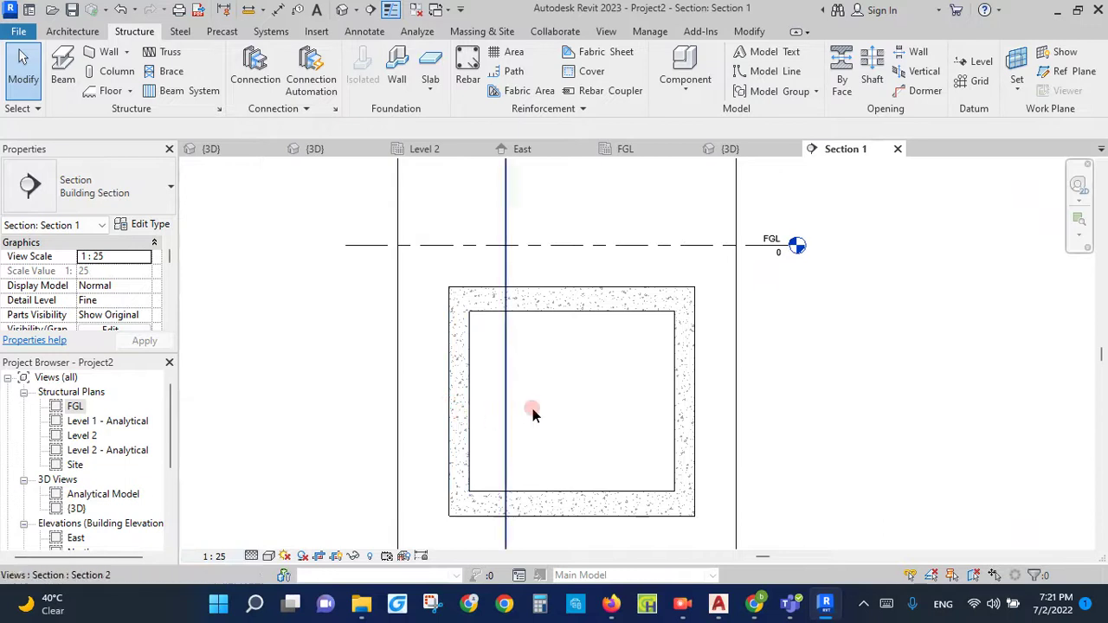
scroll(566, 431, "down", 2)
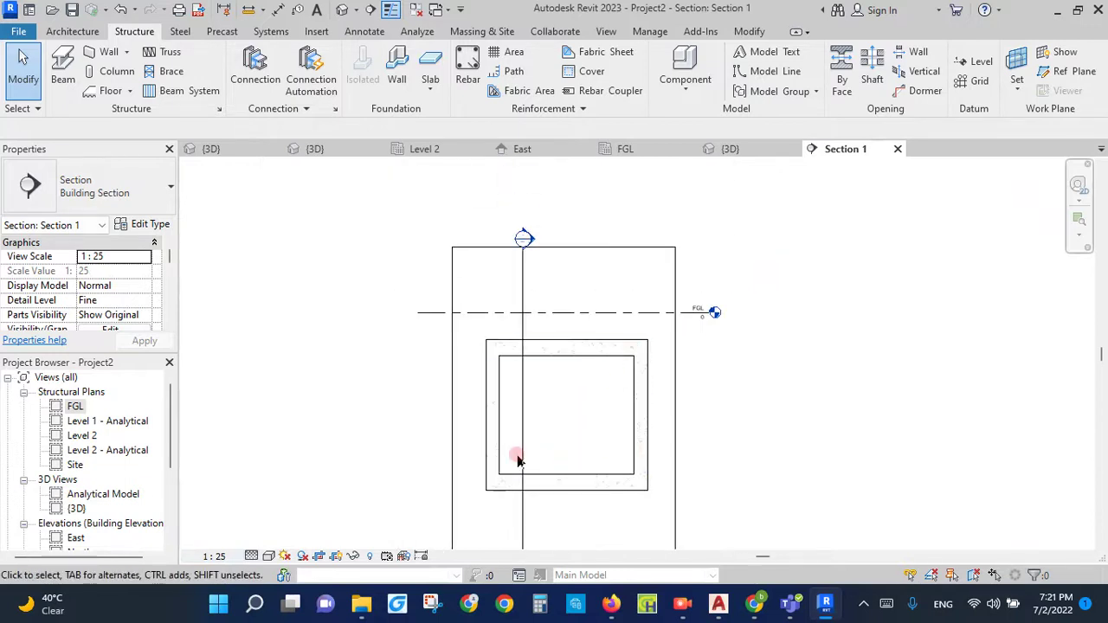
Step: Return to the 3D view and select the top floor slab
left_click(730, 151)
scroll(522, 366, "up", 1)
scroll(379, 309, "up", 3)
left_click(369, 271)
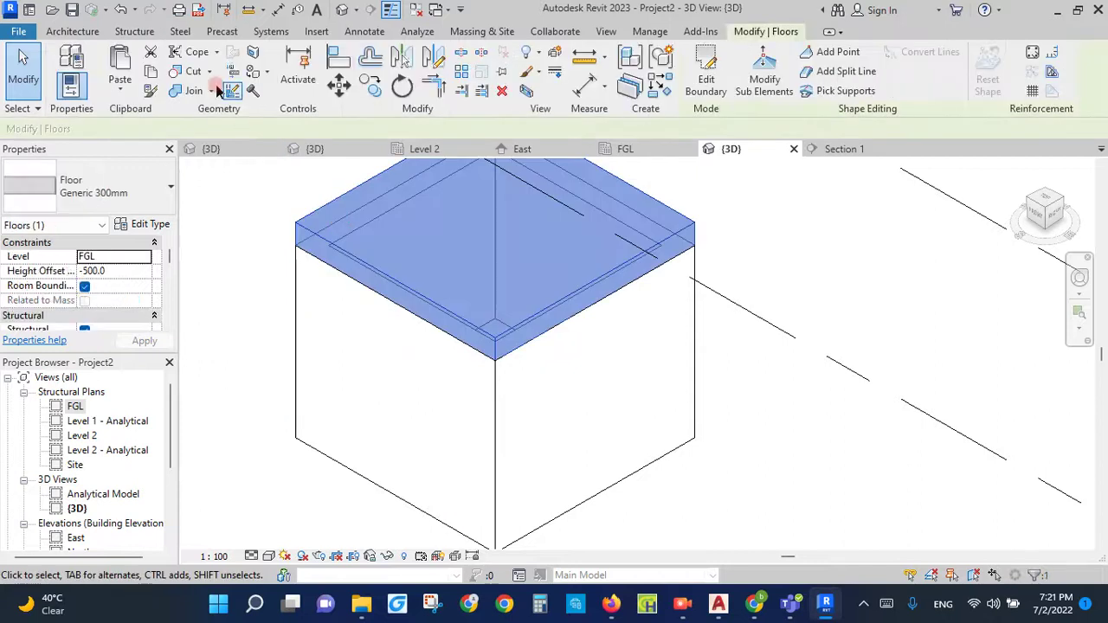
Step: Join the floor slab with the left, right and rear walls using Join Geometry
left_click(182, 93)
left_click(346, 270)
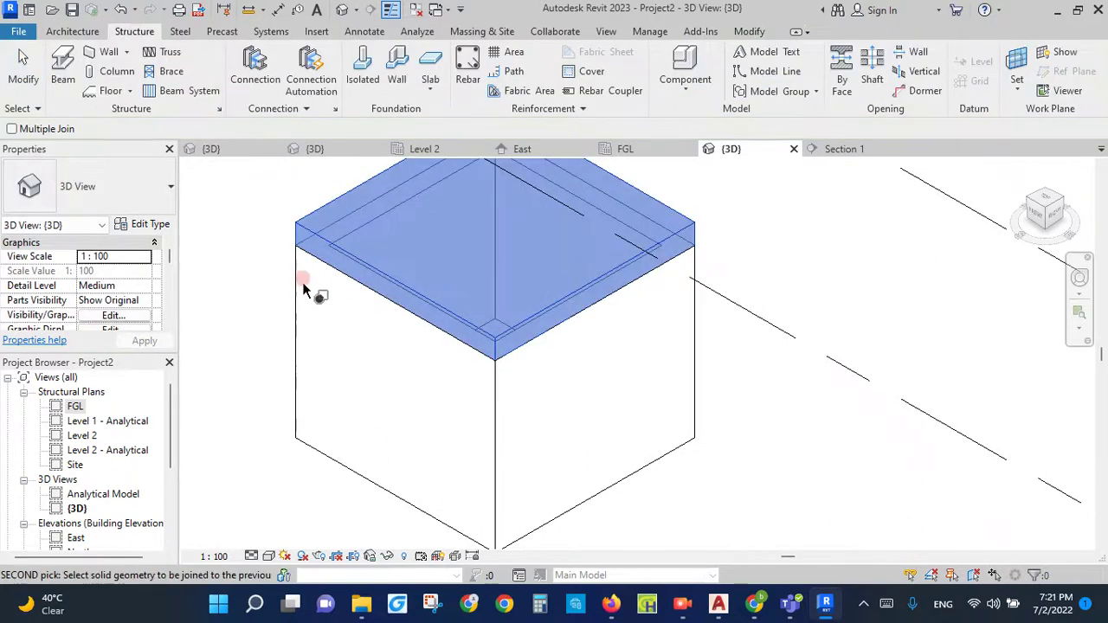
left_click(297, 288)
left_click(539, 317)
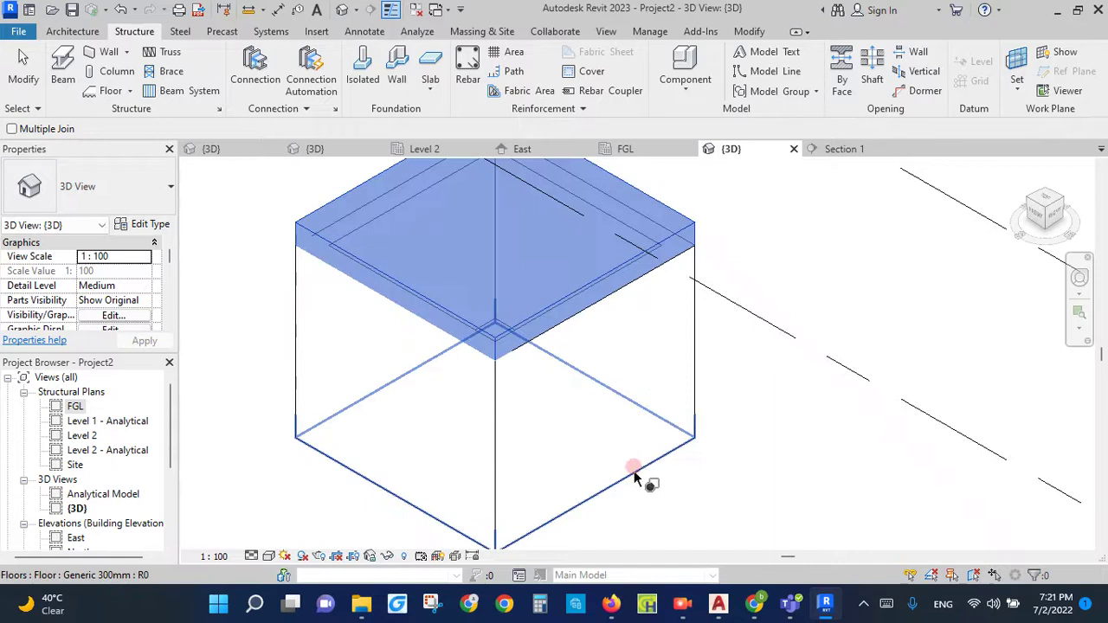
left_click(695, 387)
left_click(645, 280)
left_click(645, 287)
Step: Orbit to the other side of the model and pick the floor for a further join
scroll(581, 423, "down", 2)
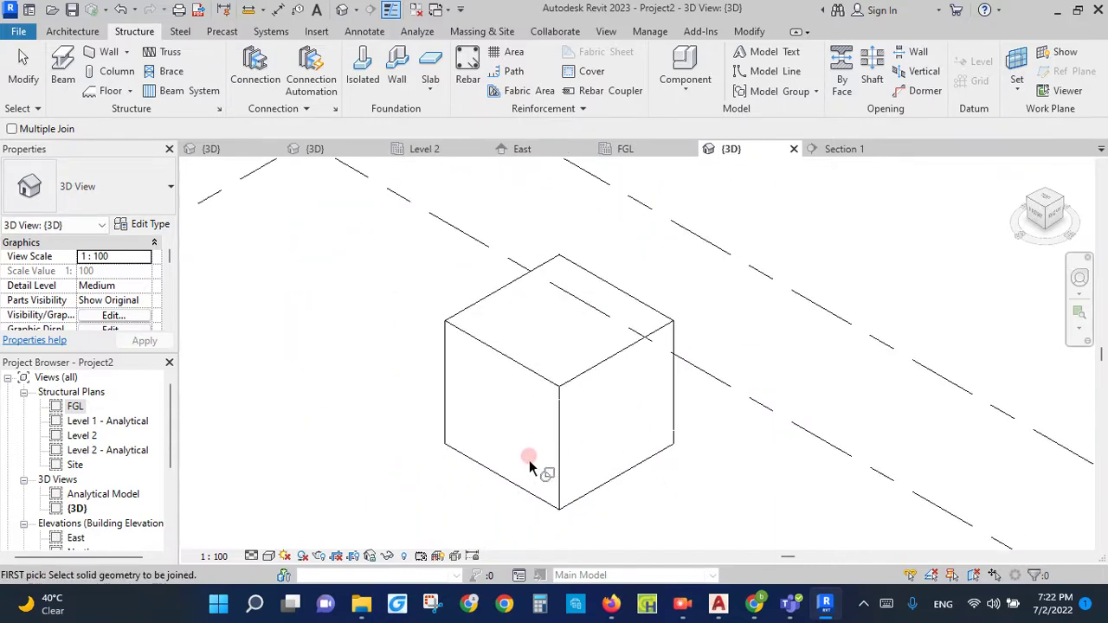
scroll(630, 412, "down", 2)
mouse_move(601, 447)
middle_mouse_down("shift")
mouse_move(710, 465)
mouse_move(849, 380)
middle_mouse_up("shift")
scroll(403, 478, "up", 2)
scroll(448, 410, "up", 3)
left_click(480, 372)
Step: Check the joins from the left side and a corner isometric, then end Join Geometry
scroll(482, 381, "down", 2)
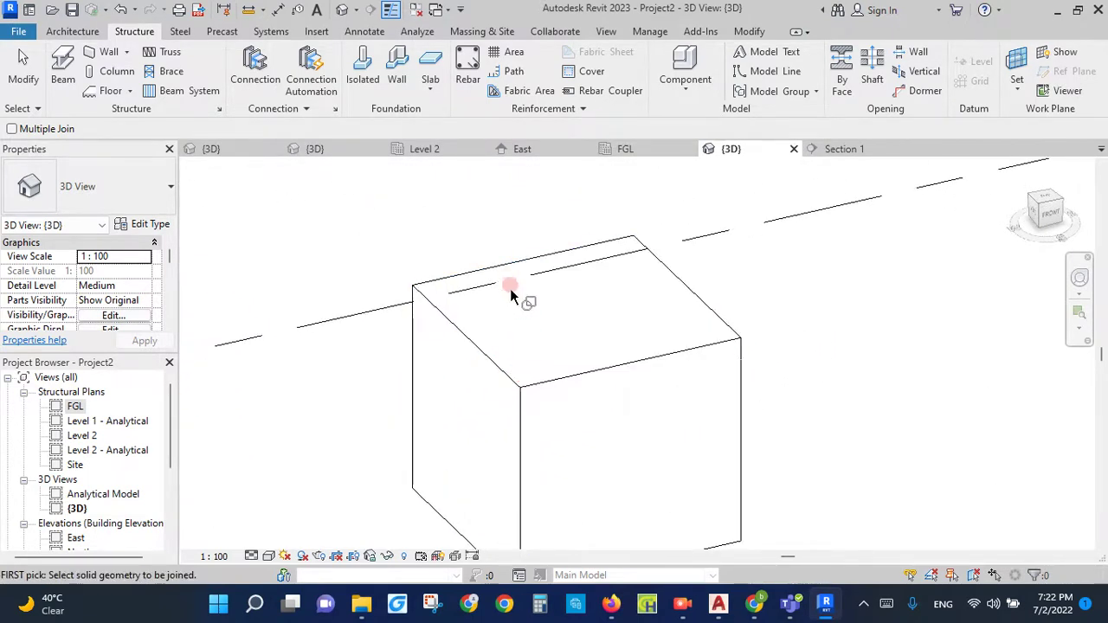
mouse_move(544, 474)
middle_mouse_down("shift")
mouse_move(866, 441)
mouse_move(754, 373)
middle_mouse_up("shift")
scroll(644, 387, "down", 2)
scroll(643, 386, "down", 1)
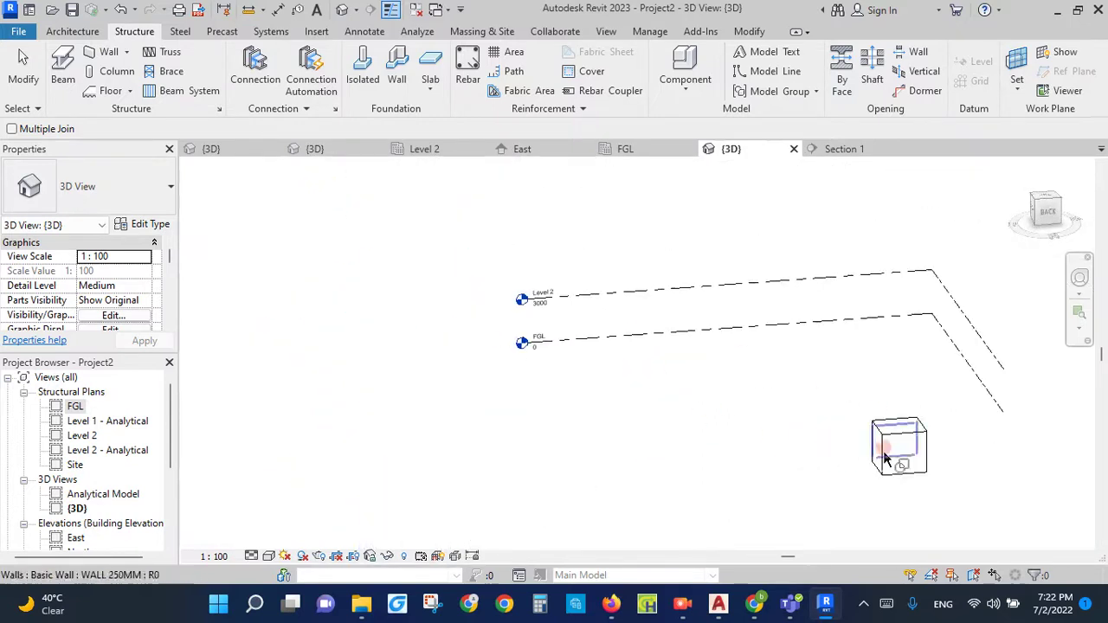
left_click(1023, 199)
scroll(688, 286, "up", 2)
scroll(683, 291, "up", 4)
scroll(634, 316, "up", 3)
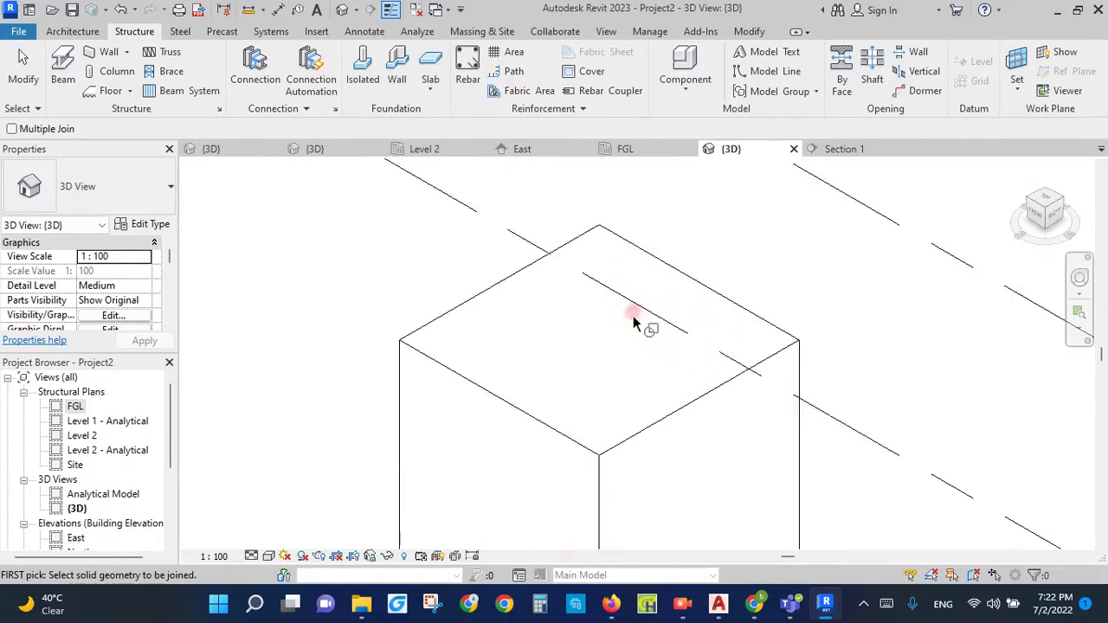
key("Escape")
Step: Return to the FGL structural plan and zoom in on the cap slab
left_click(644, 149)
scroll(581, 388, "up", 3)
scroll(579, 388, "up", 1)
left_click(843, 80)
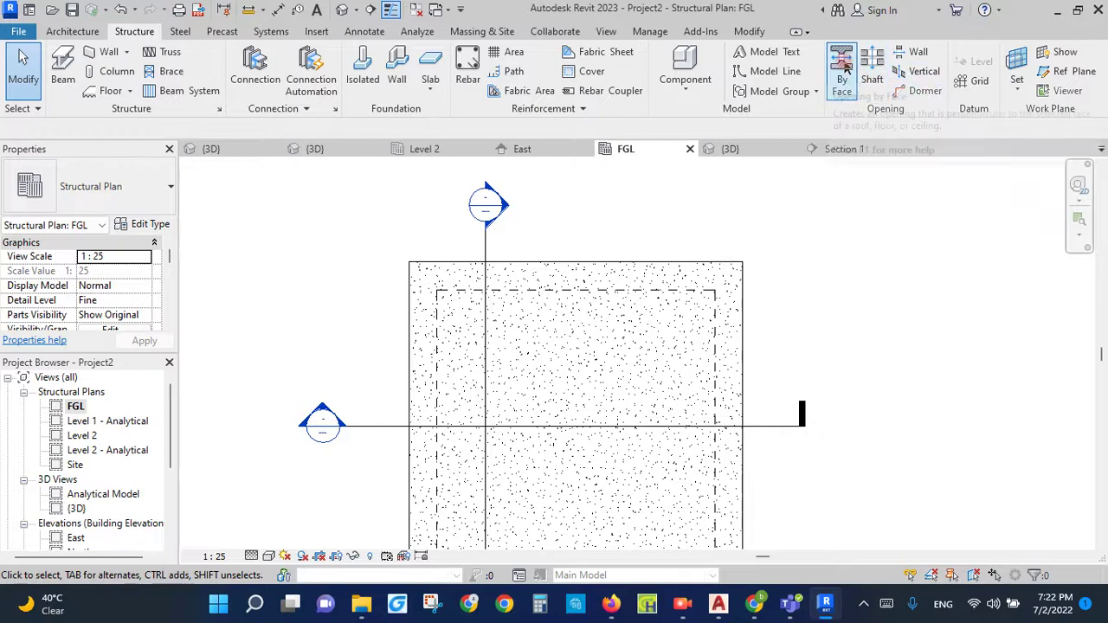
Step: Cut a 1000 × 1000 rectangular By Face opening near the floor's upper-left corner, locking its edge distance
left_click(439, 261)
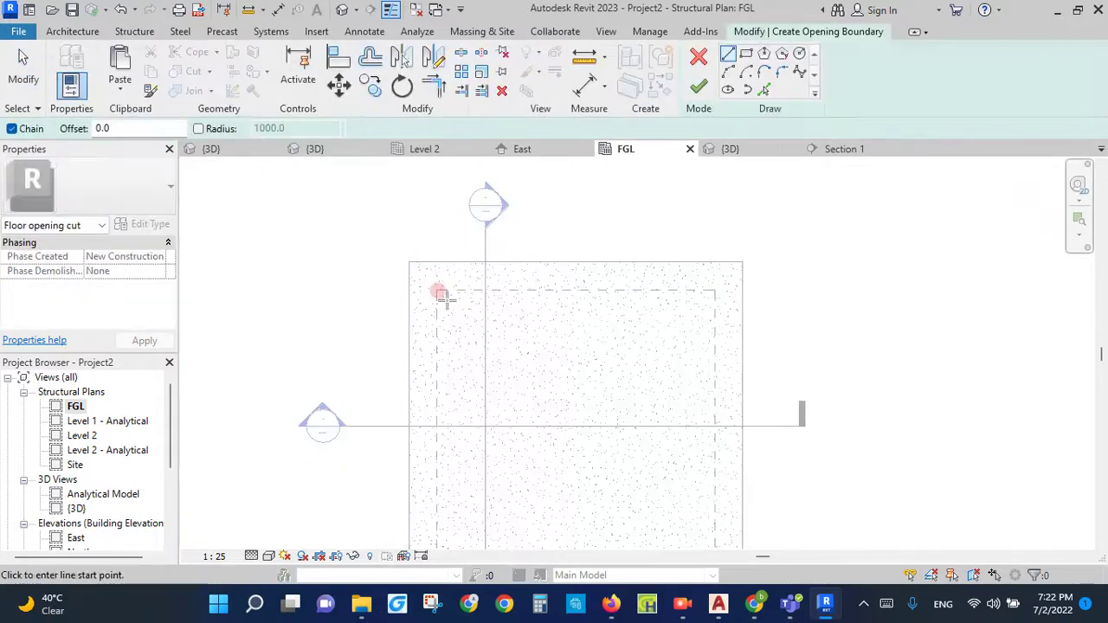
left_click(743, 57)
left_click(438, 291)
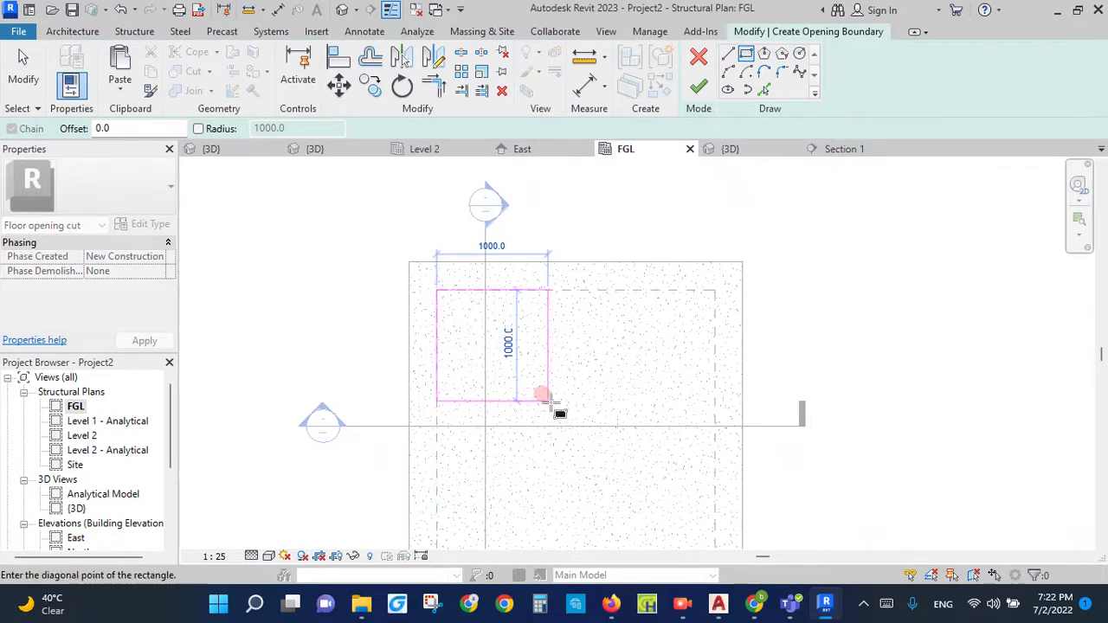
left_click(548, 400)
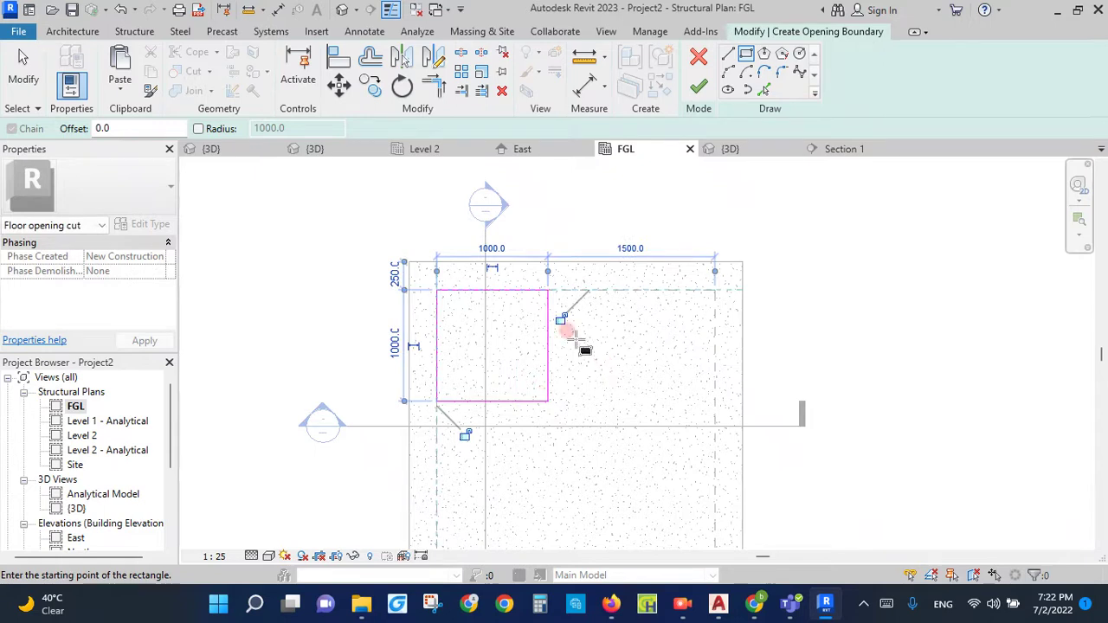
left_click(560, 319)
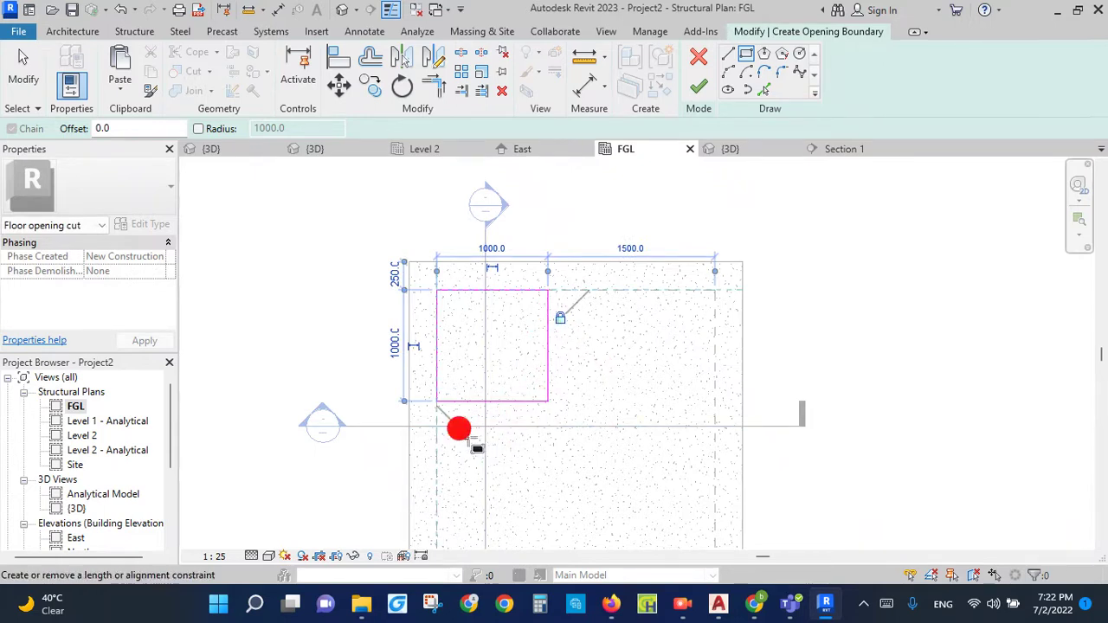
left_click(699, 87)
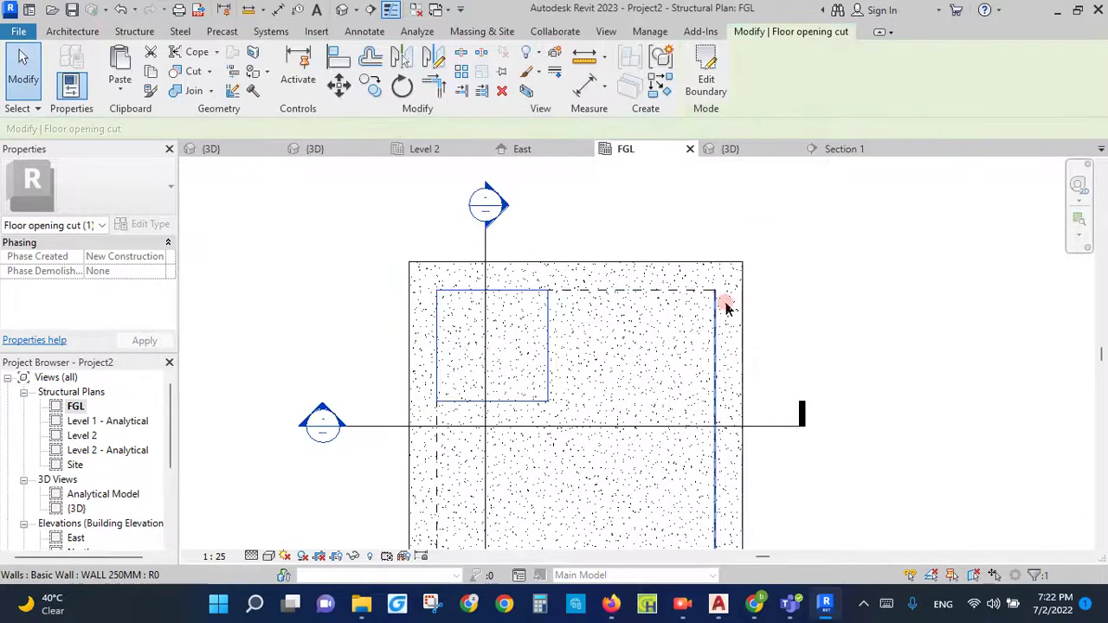
key("Escape")
left_click(548, 387)
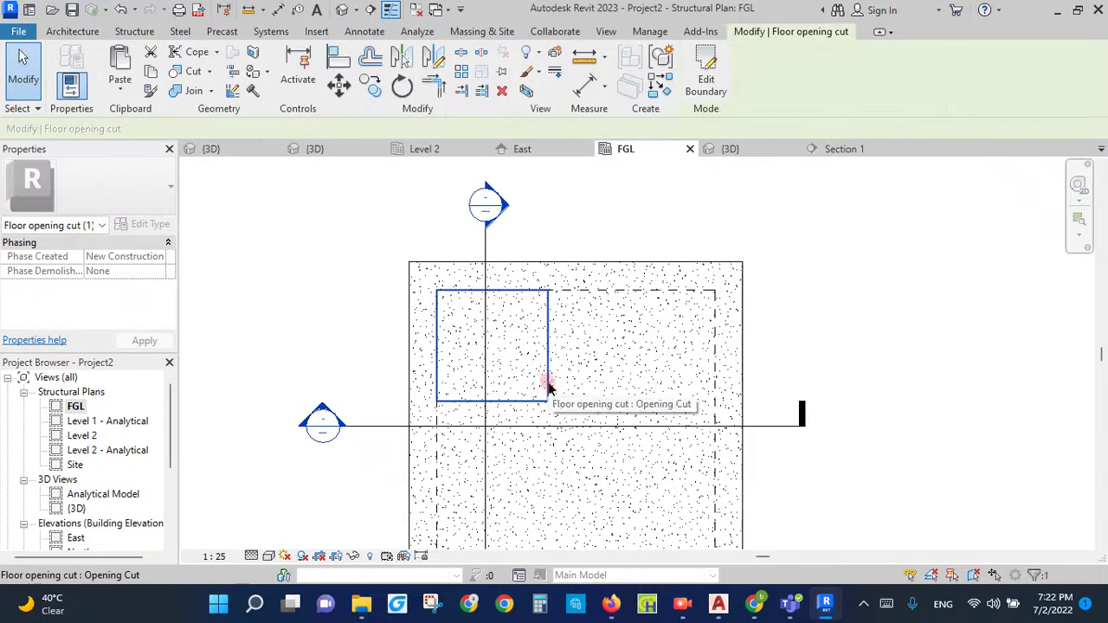
key("Escape")
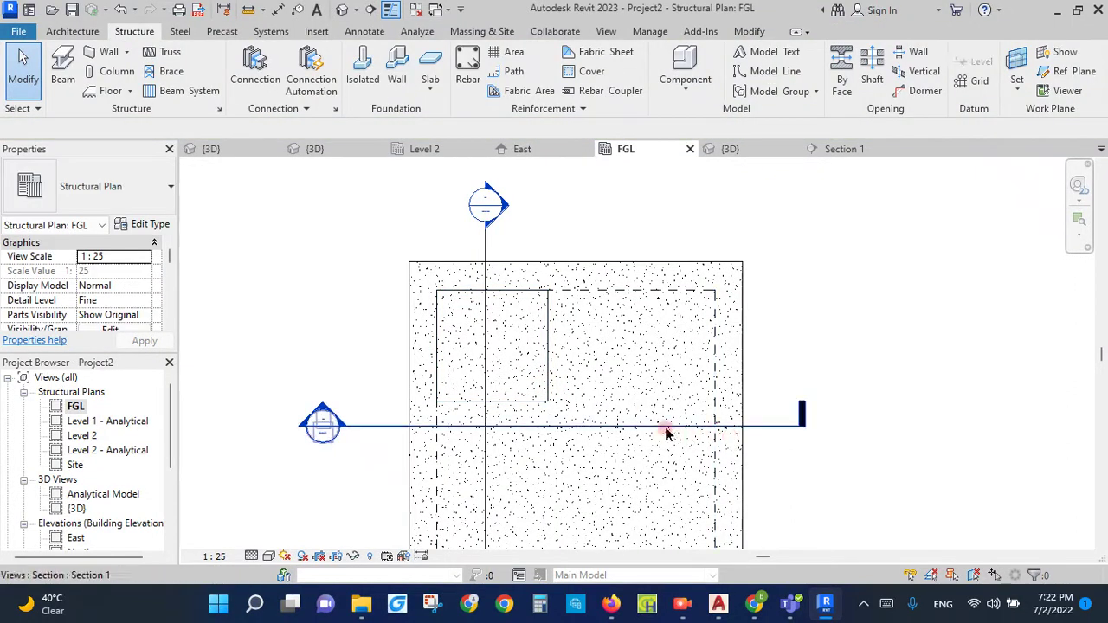
Step: Drag the Section 1 line up through the opening, review Section 1, then return to FGL
left_click(666, 426)
left_click_drag(667, 426, 672, 387)
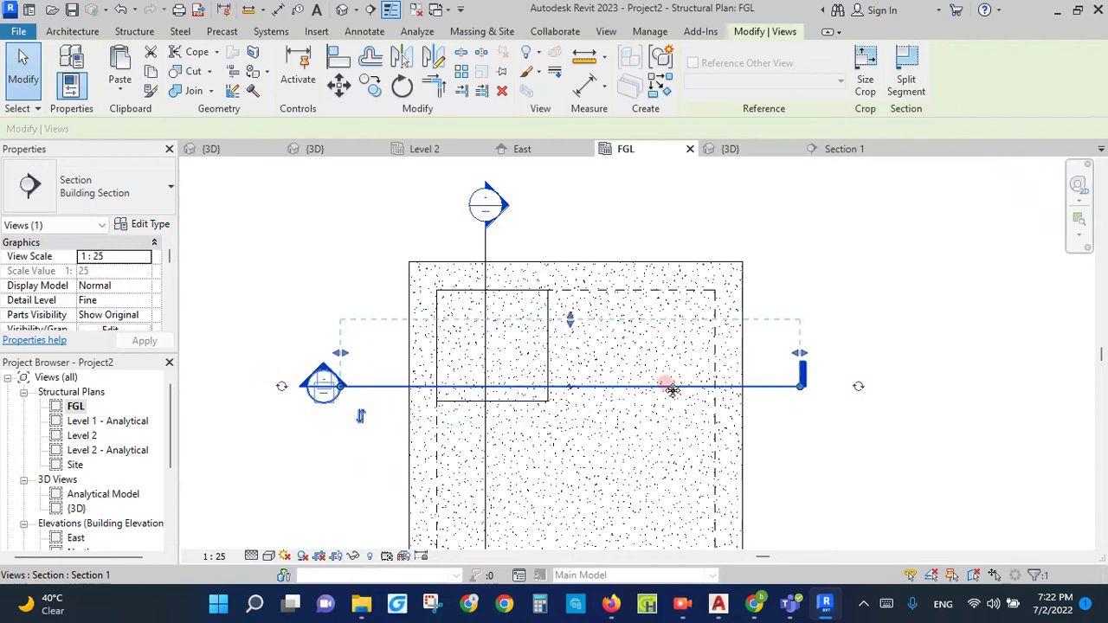
left_click(856, 149)
scroll(530, 371, "up", 1)
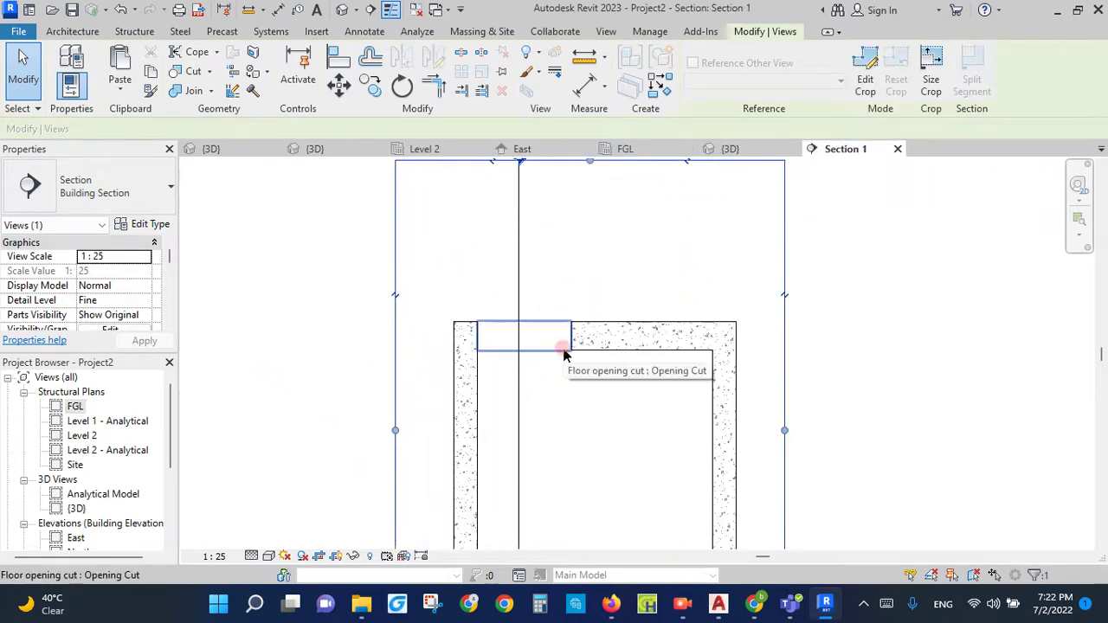
scroll(562, 401, "down", 4)
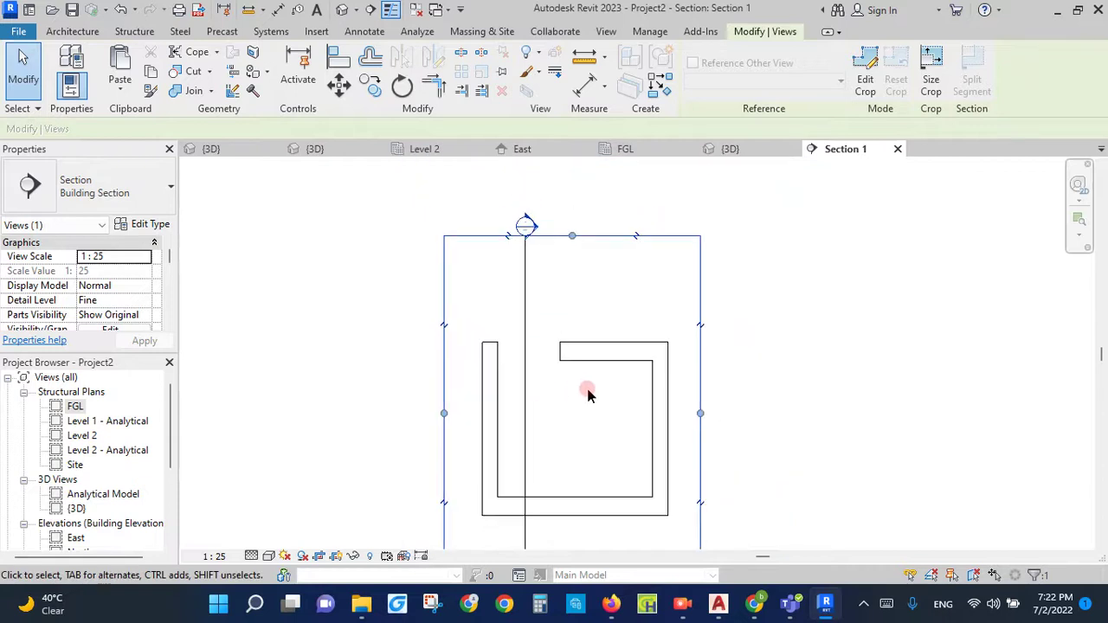
scroll(574, 390, "down", 1)
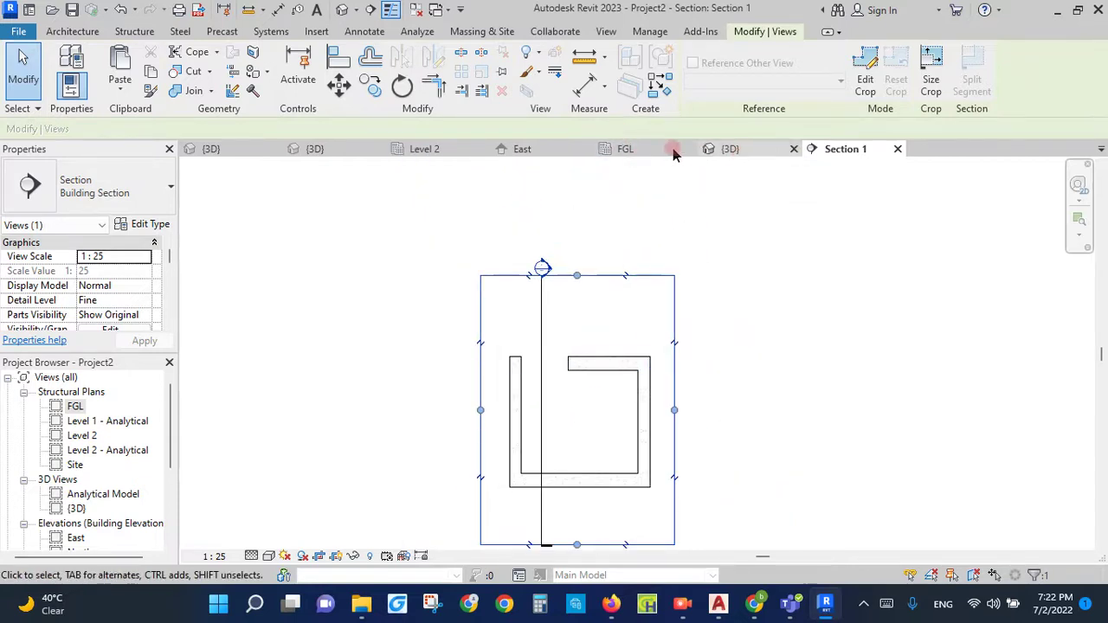
left_click(645, 150)
scroll(523, 371, "up", 2)
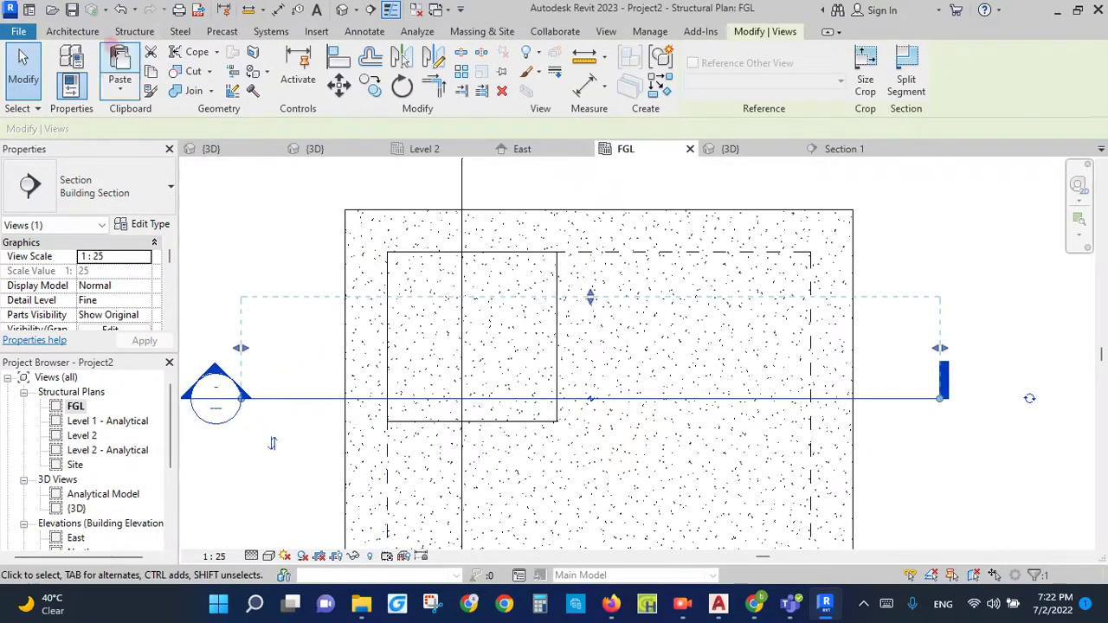
Step: Draw four WALL 250MM structural walls along the bottom, right, top and left of the opening
left_click(135, 31)
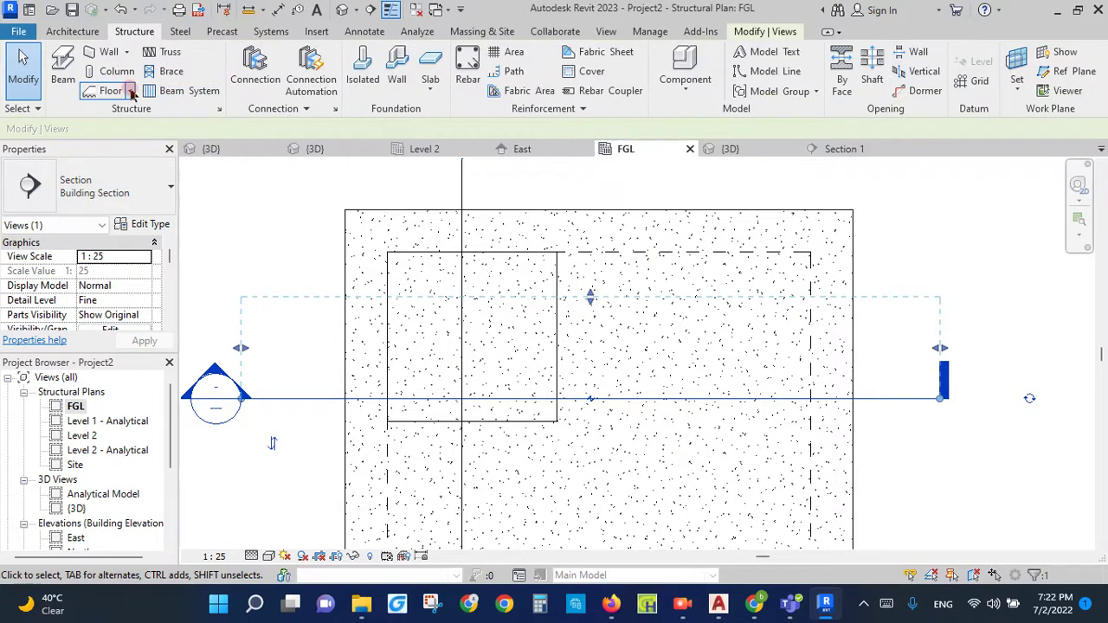
left_click(126, 52)
left_click(113, 77)
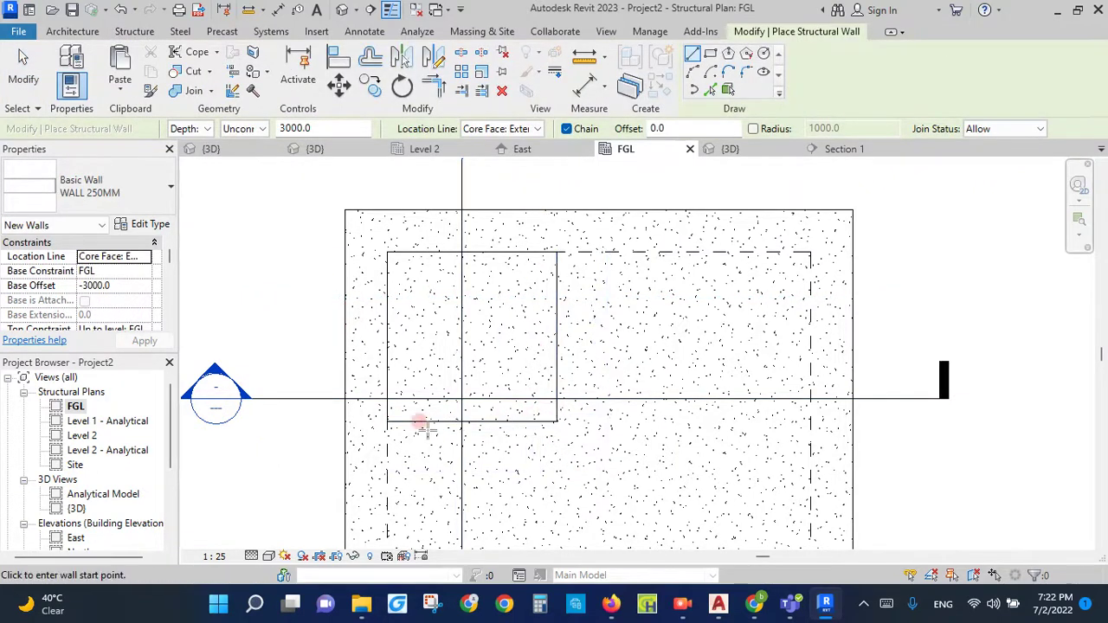
left_click(387, 421)
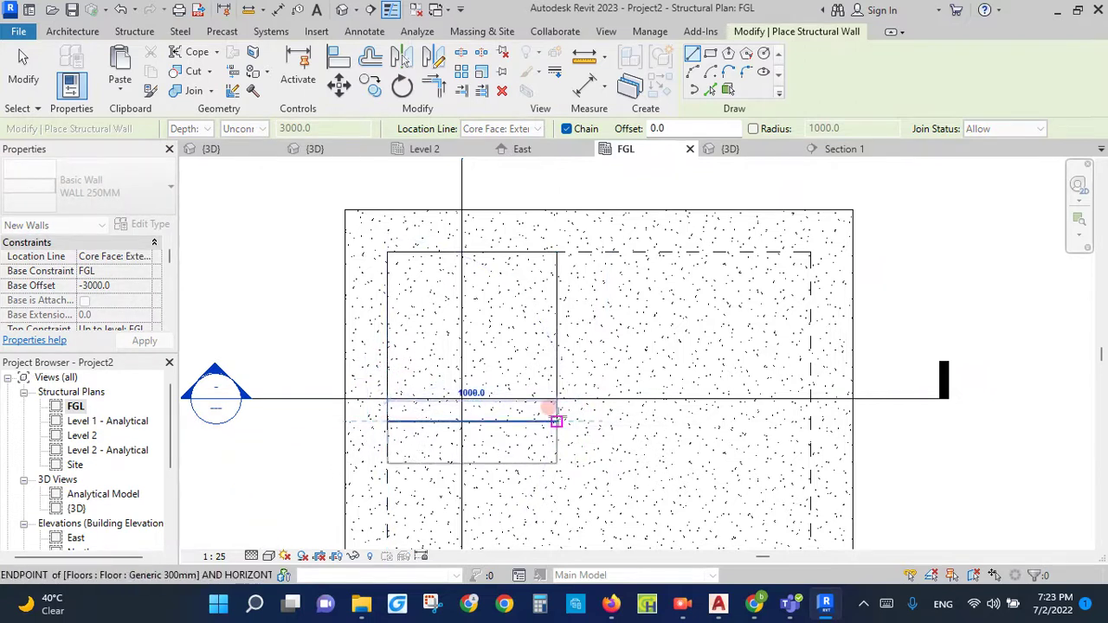
left_click(557, 422)
left_click(557, 252)
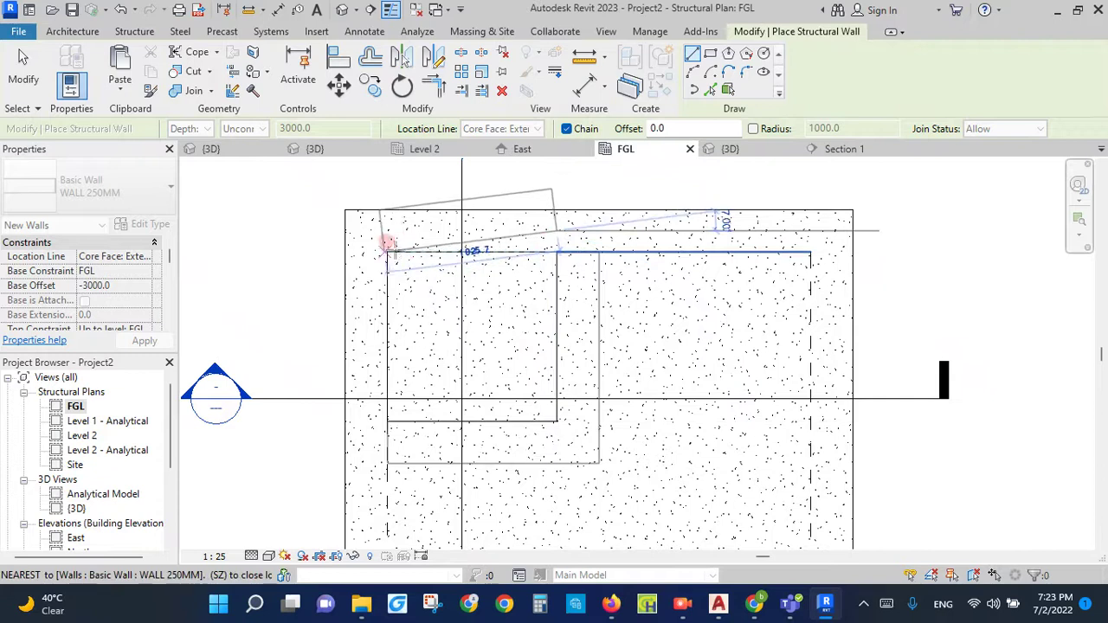
key("Escape")
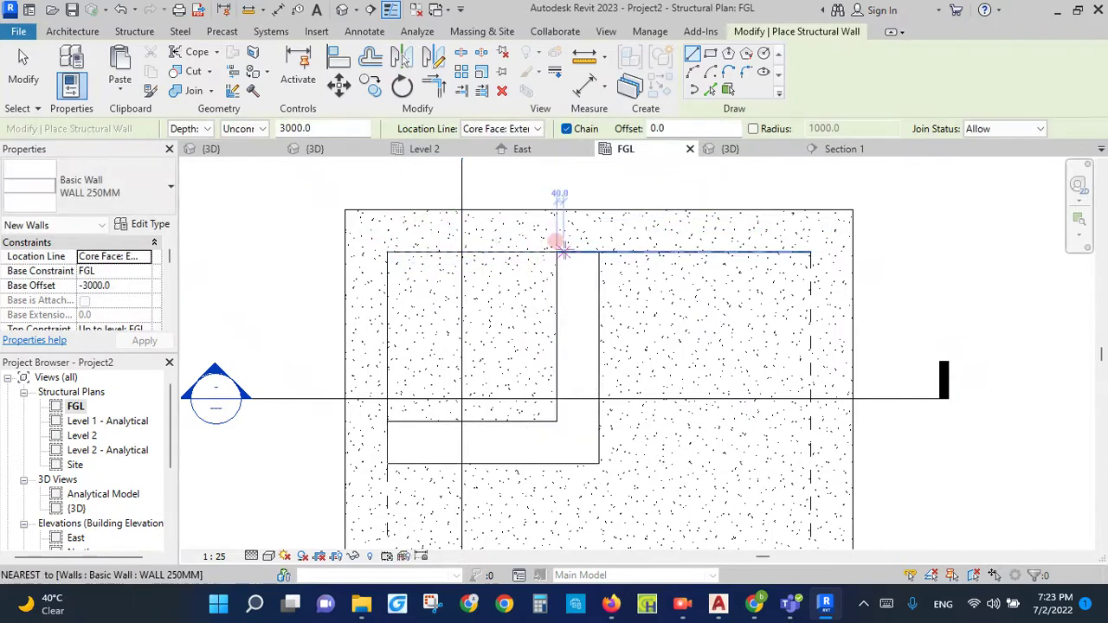
left_click(386, 250)
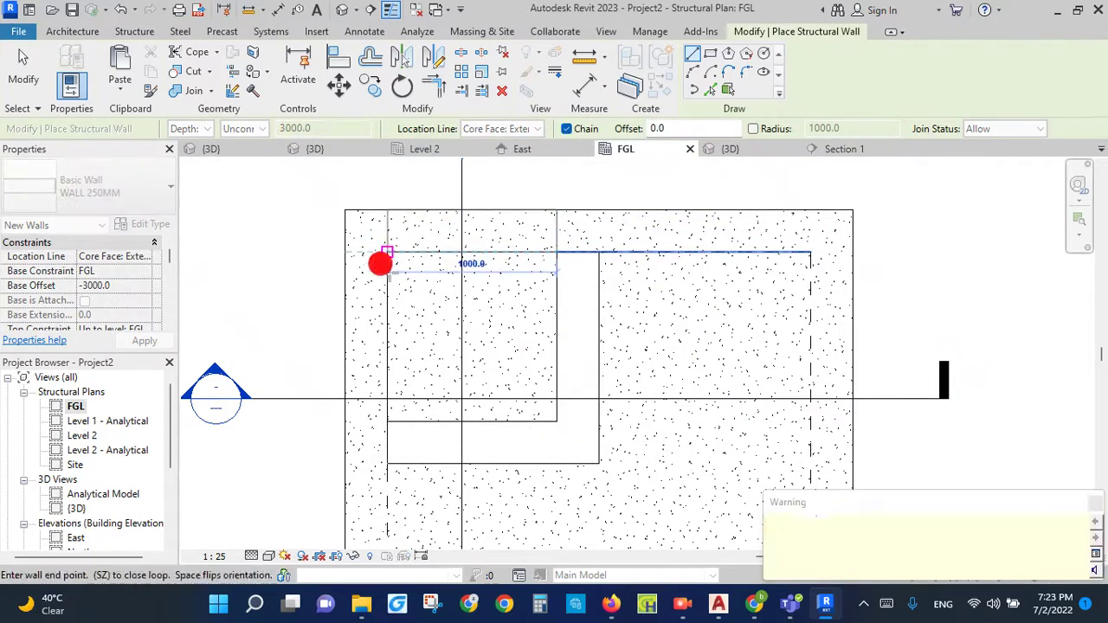
left_click(386, 421)
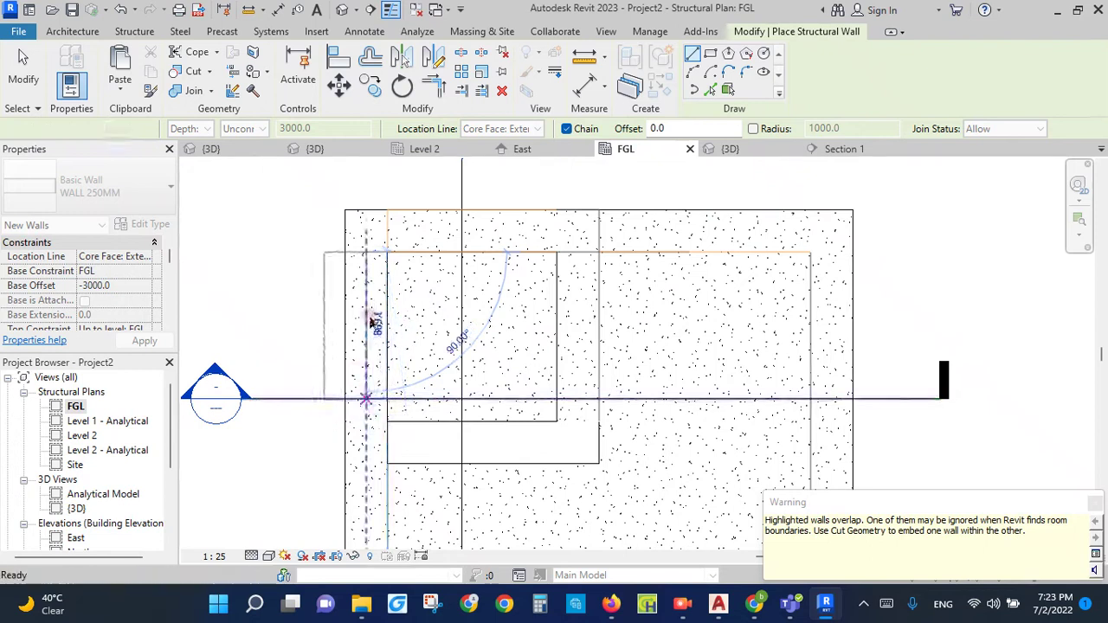
left_click(386, 252)
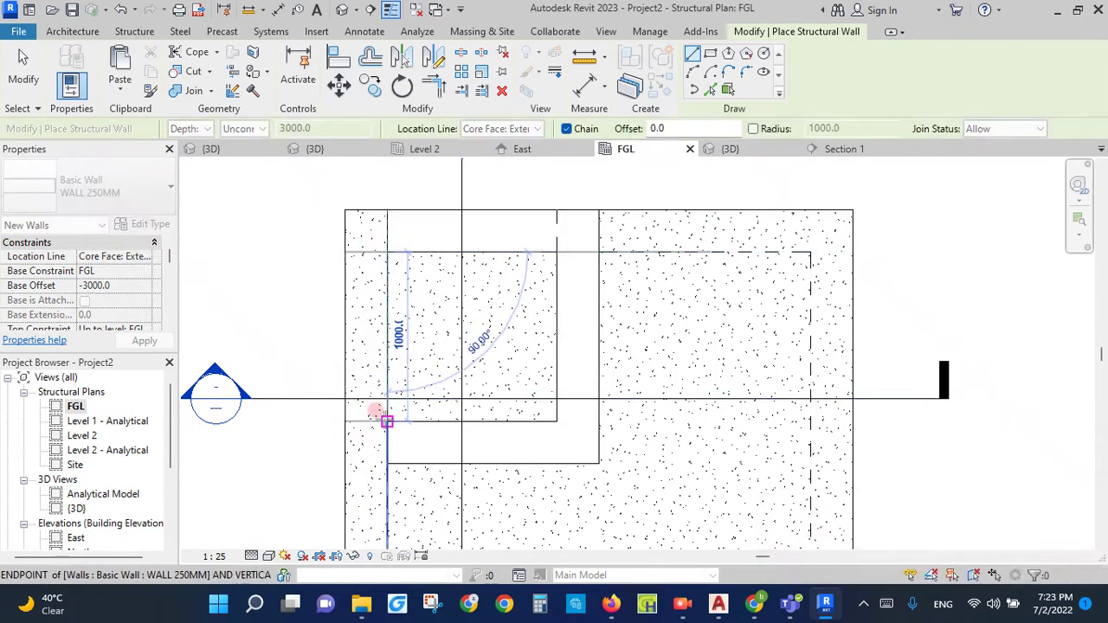
left_click(386, 421)
key("Escape")
key("Escape")
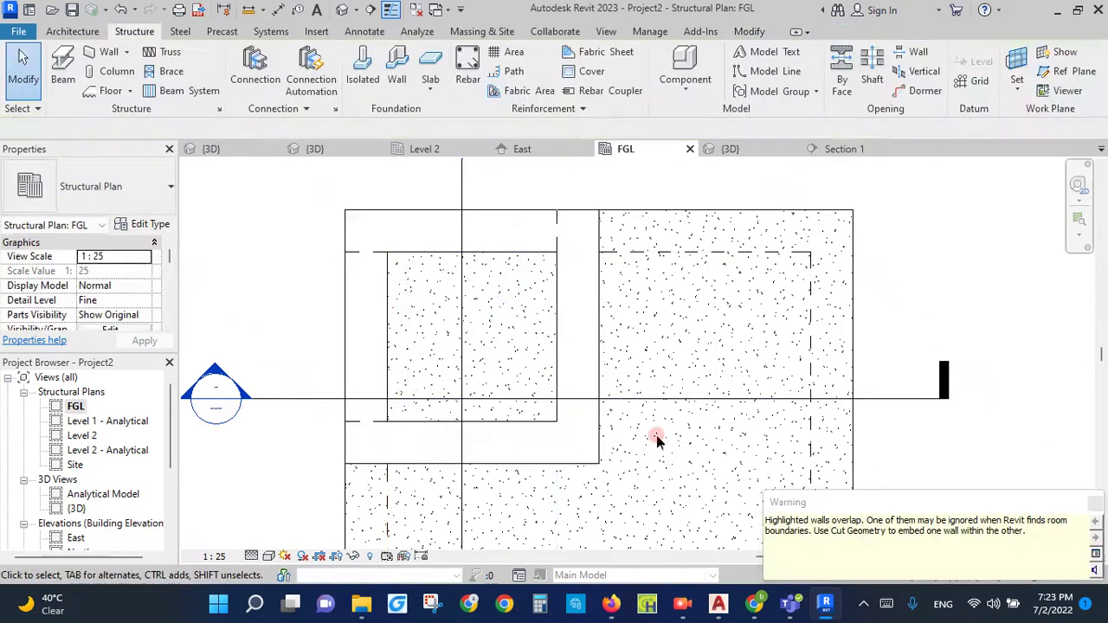
Step: Select all four walls and change their Base Offset from -3000.0 to -500.0
left_click(596, 441)
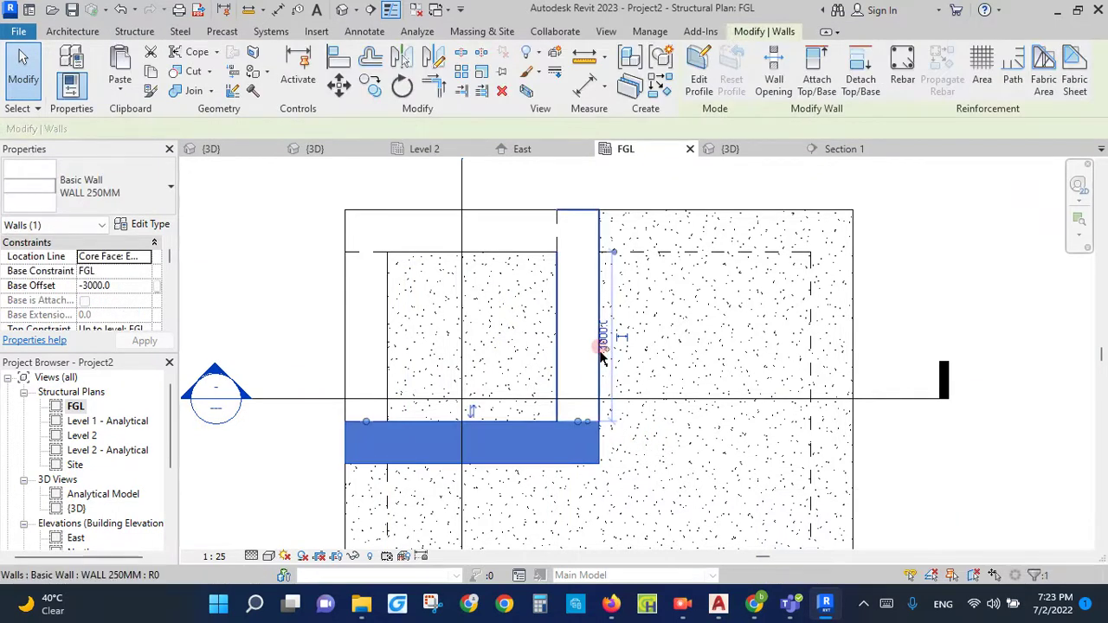
left_click(597, 350, "ctrl")
left_click(516, 217, "ctrl")
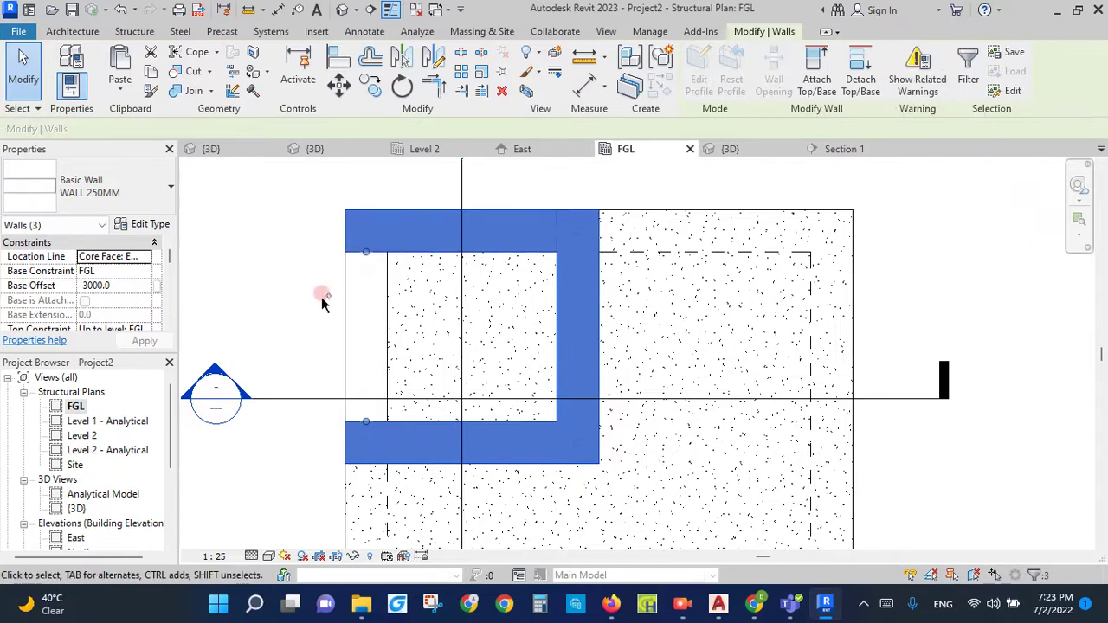
left_click(343, 300, "ctrl")
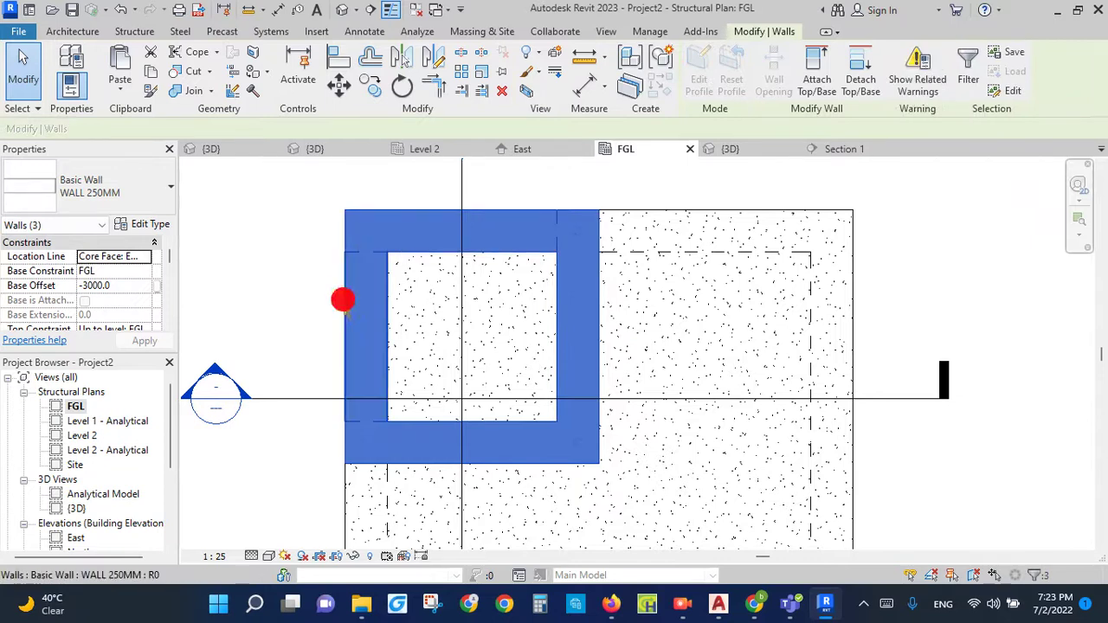
left_click(130, 286)
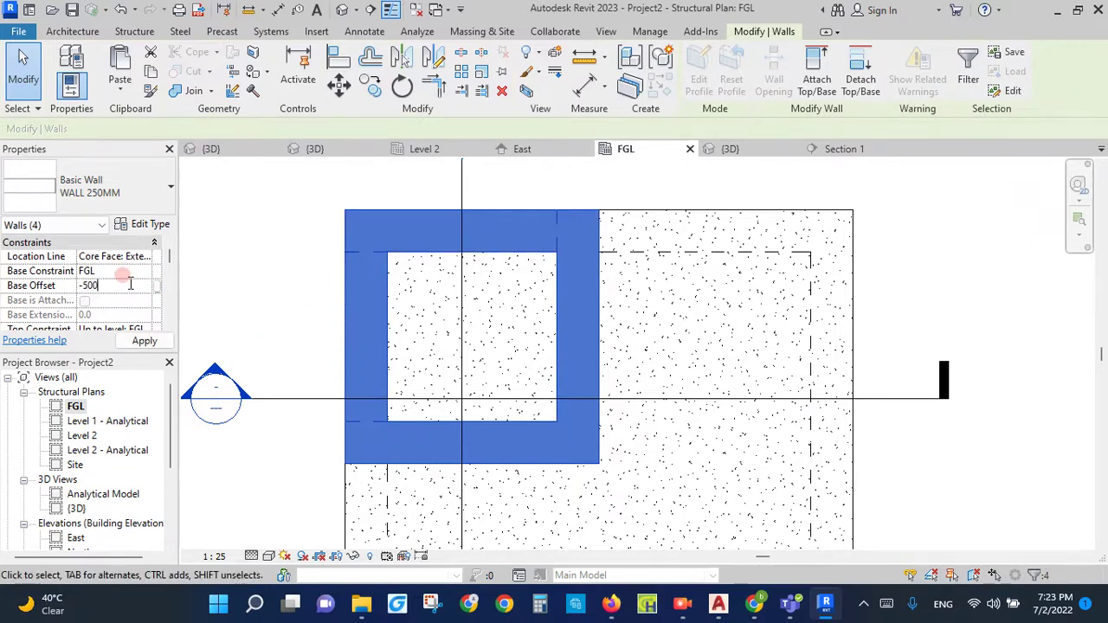
left_click(703, 405)
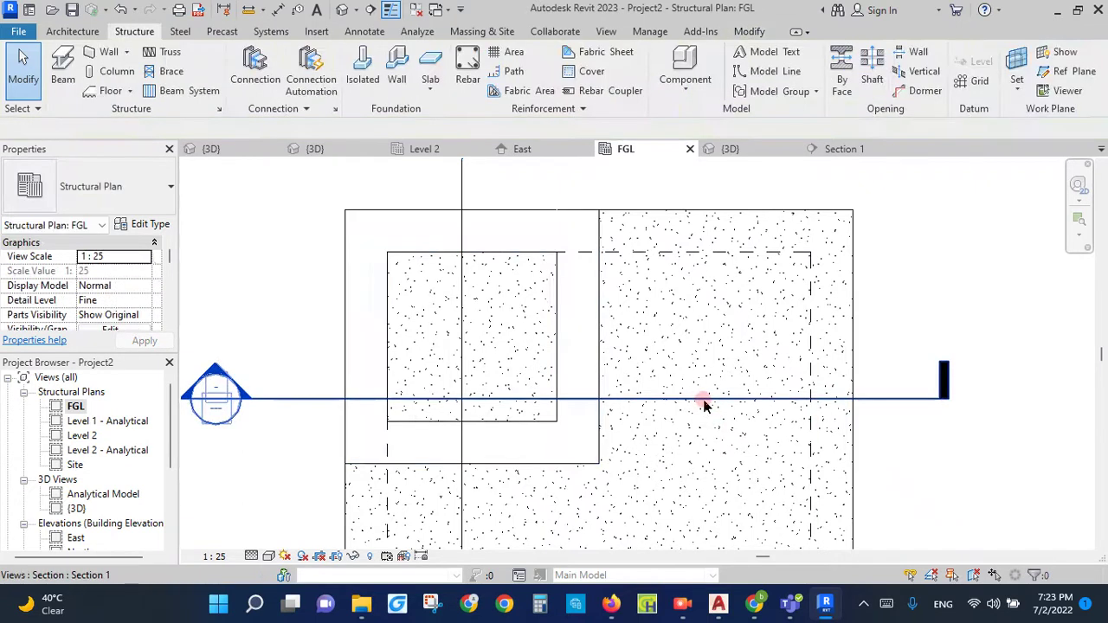
Step: Check Section 1, then orbit and zoom the 3D view to inspect the neck walls
left_click(847, 156)
scroll(569, 347, "up", 3)
scroll(568, 376, "up", 2)
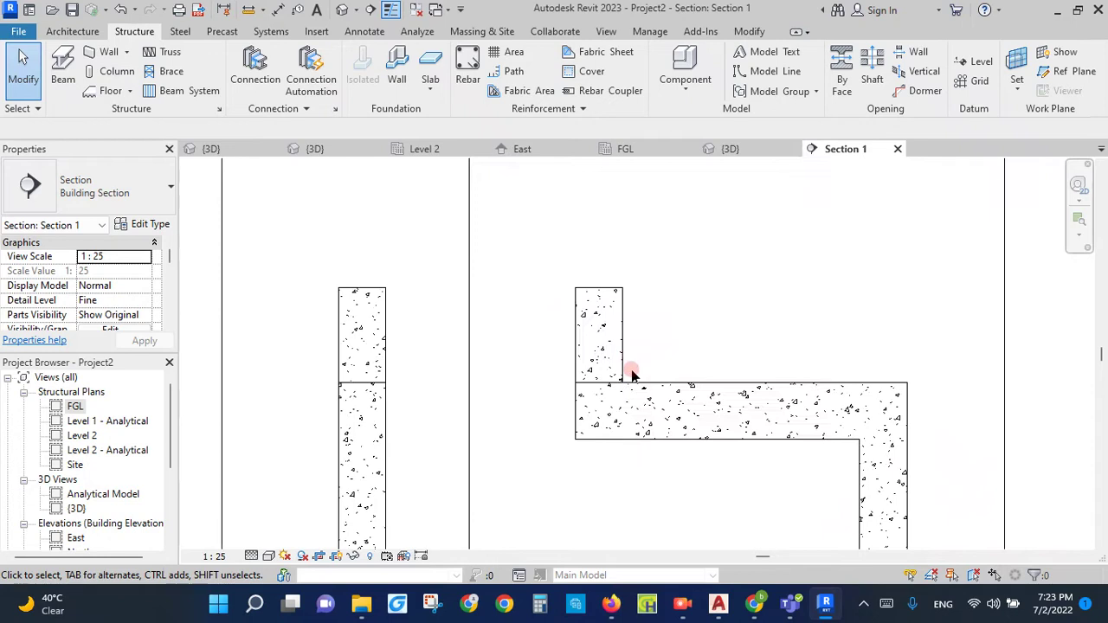
scroll(513, 379, "down", 2)
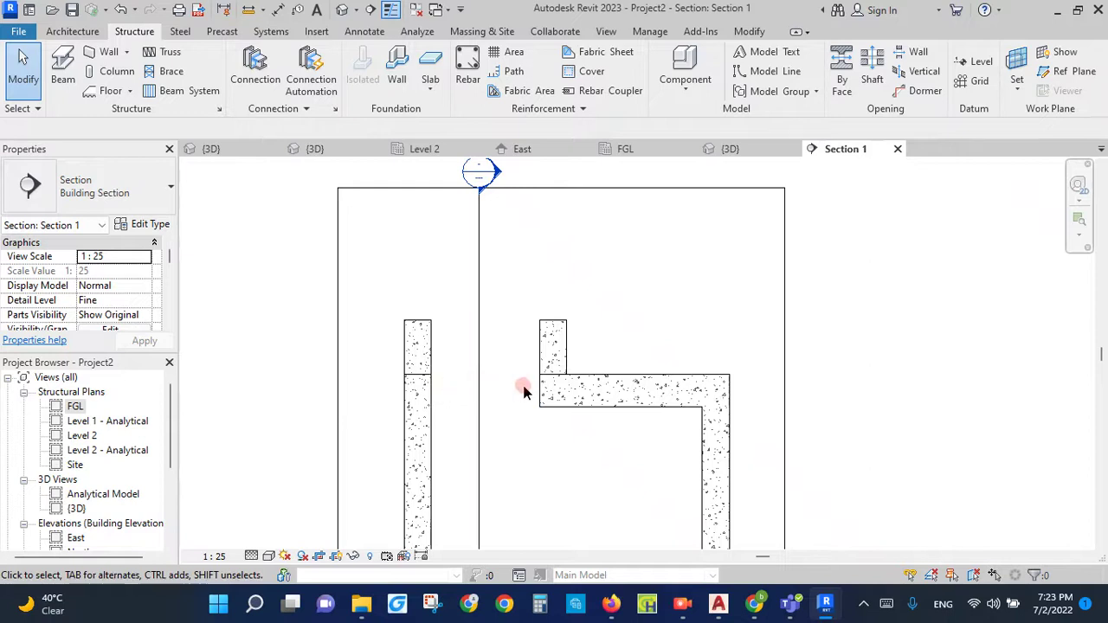
left_click(731, 149)
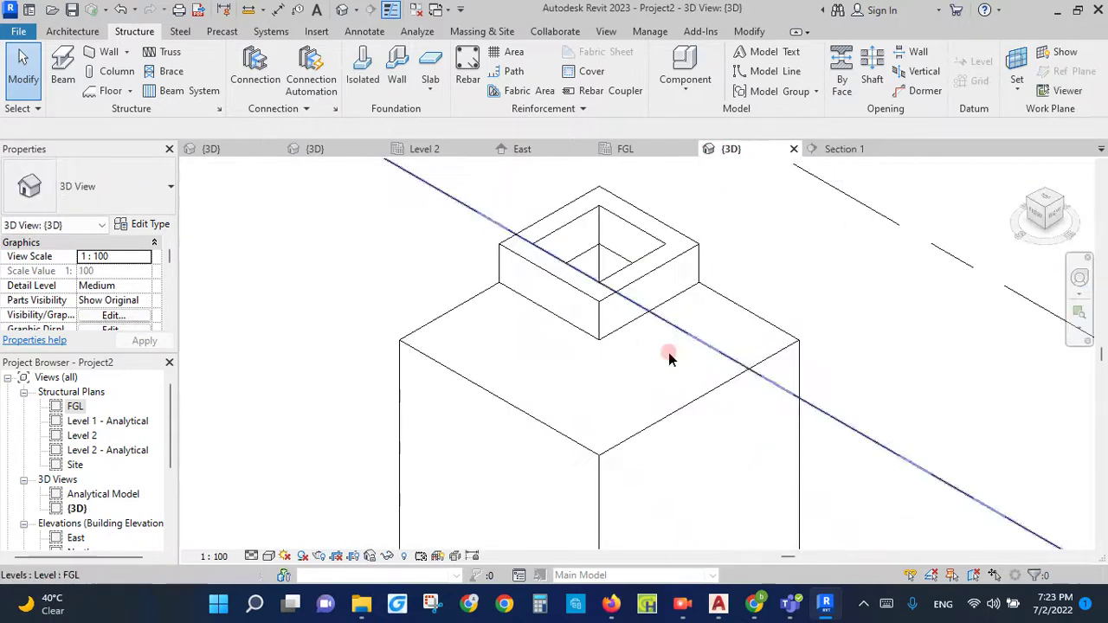
scroll(502, 341, "down", 3)
scroll(502, 341, "down", 3)
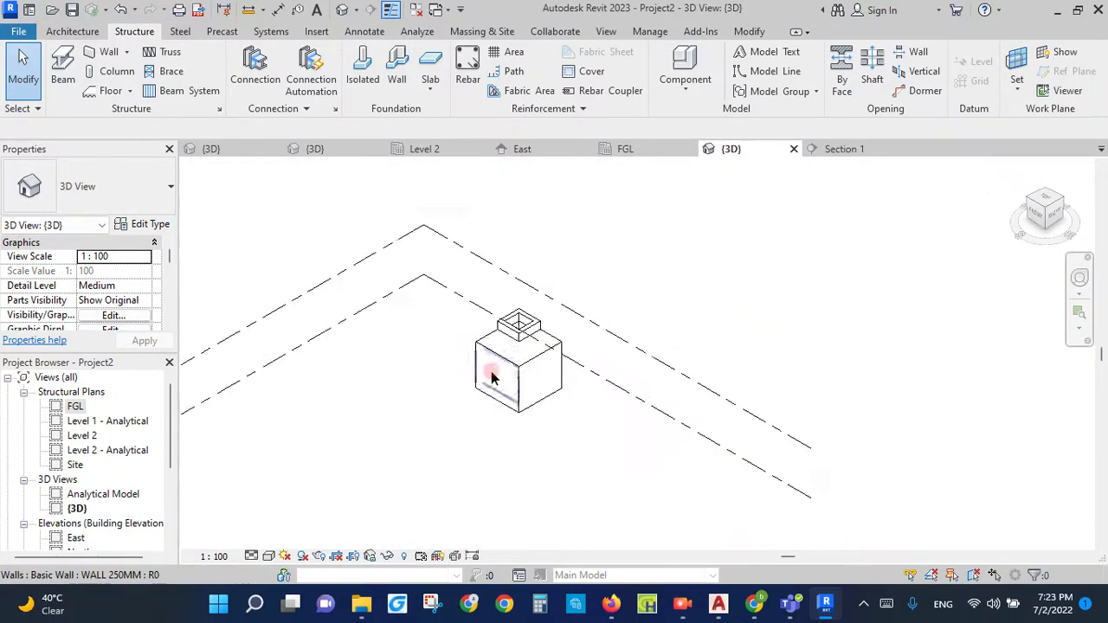
mouse_move(487, 435)
middle_mouse_down("shift")
mouse_move(594, 439)
mouse_move(753, 390)
mouse_move(764, 355)
middle_mouse_up("shift")
scroll(366, 571, "up", 2)
scroll(407, 442, "up", 2)
scroll(371, 431, "up", 2)
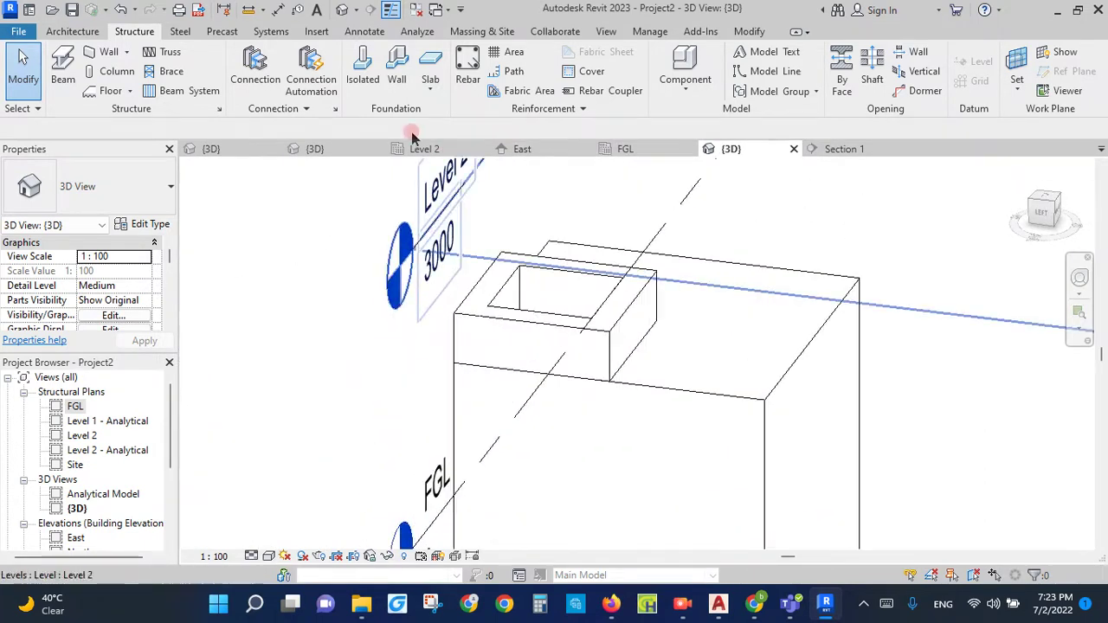
left_click(487, 308)
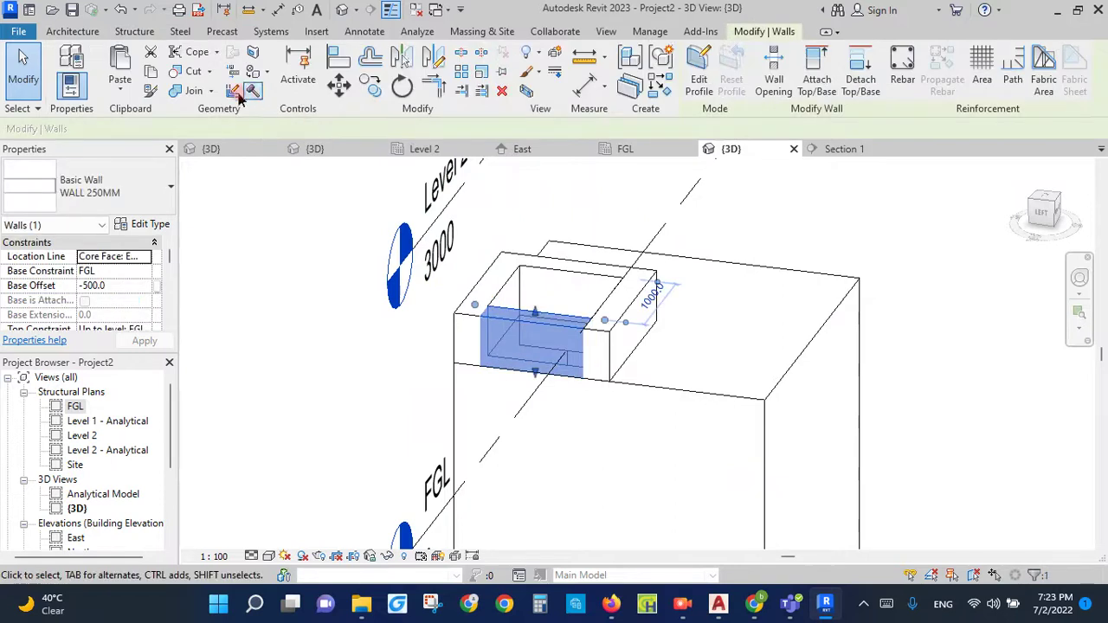
Step: Join the front, second and left neck walls with the floor slab
left_click(192, 92)
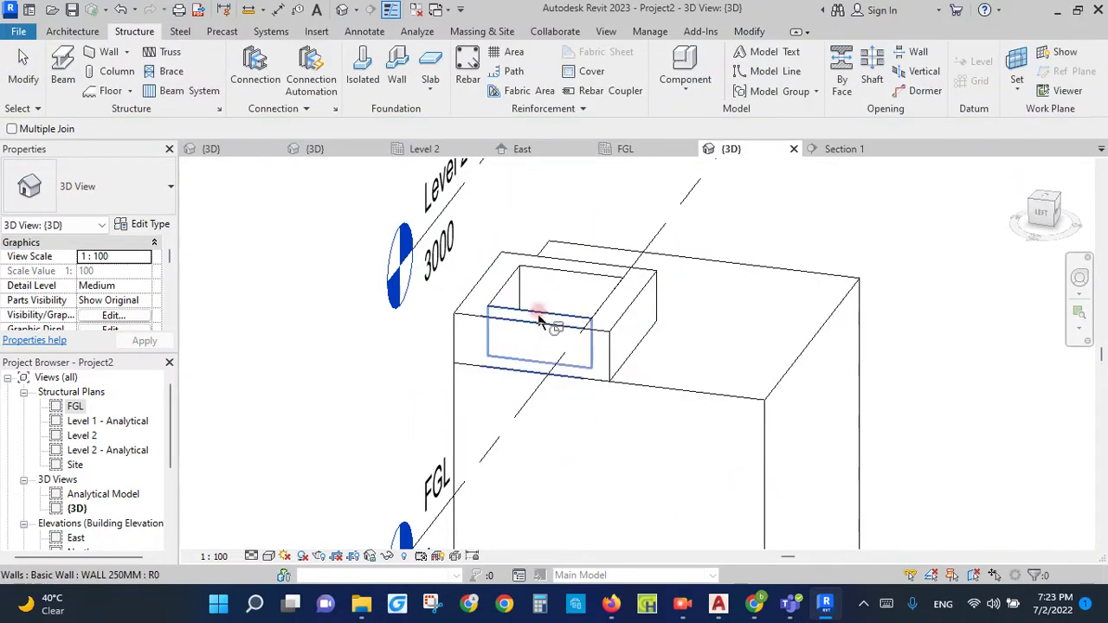
left_click(569, 346)
left_click(652, 400)
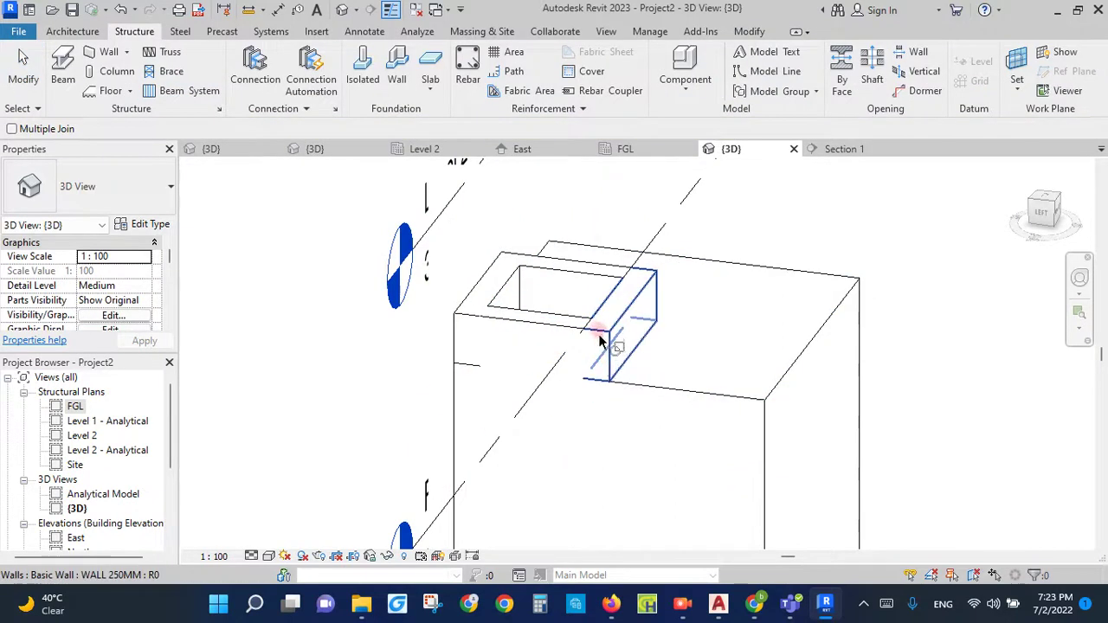
left_click(606, 359)
left_click(624, 390)
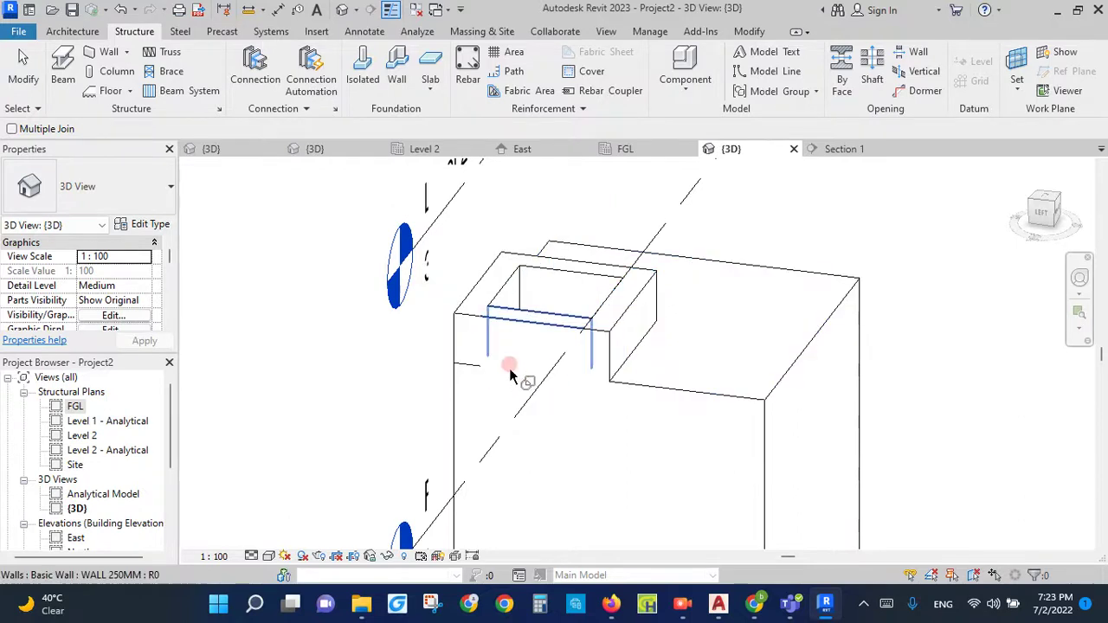
left_click(476, 344)
left_click(459, 386)
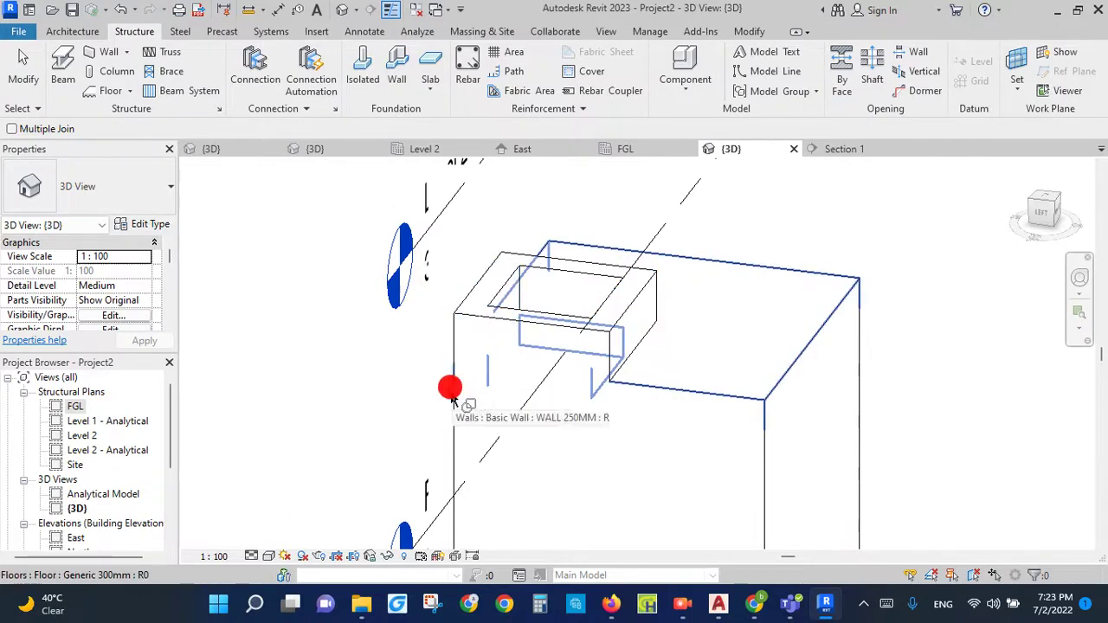
Step: Orbit to the back and join the remaining neck wall with its neighbouring wall
scroll(489, 264, "down", 5)
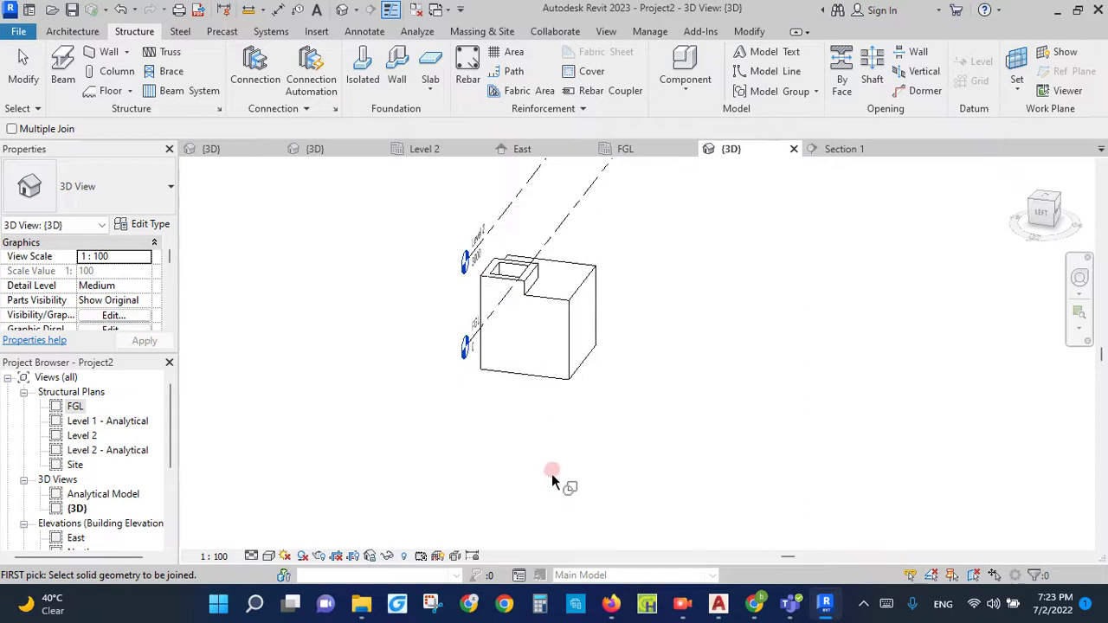
middle_click_drag(532, 473, 437, 393, "shift")
scroll(903, 388, "down", 2)
scroll(903, 381, "up", 3)
scroll(902, 368, "up", 3)
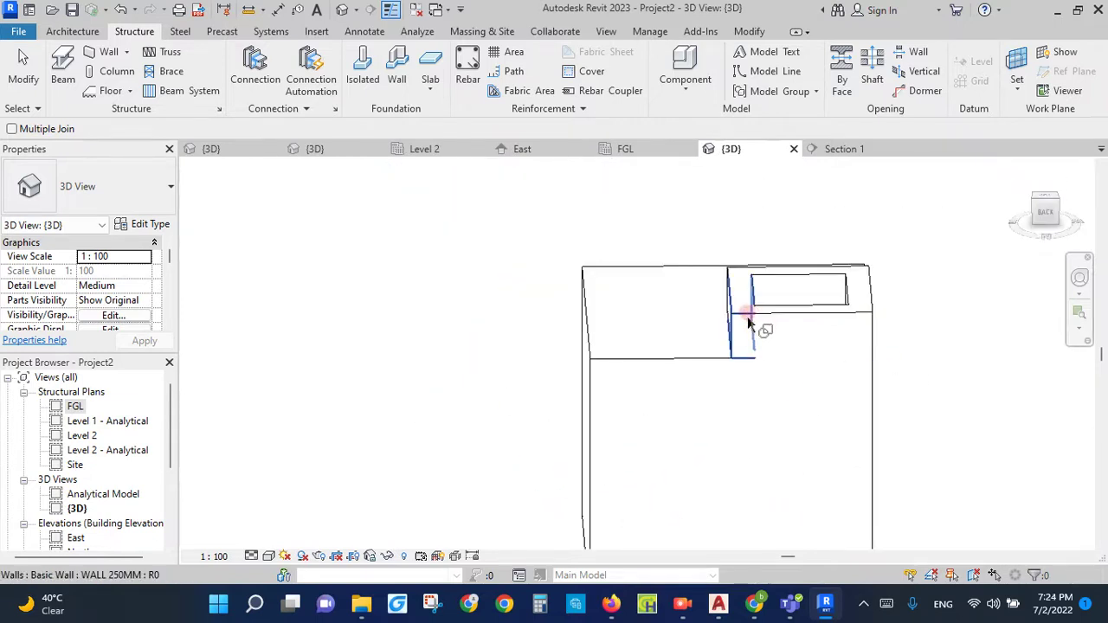
left_click(732, 346)
left_click(717, 362)
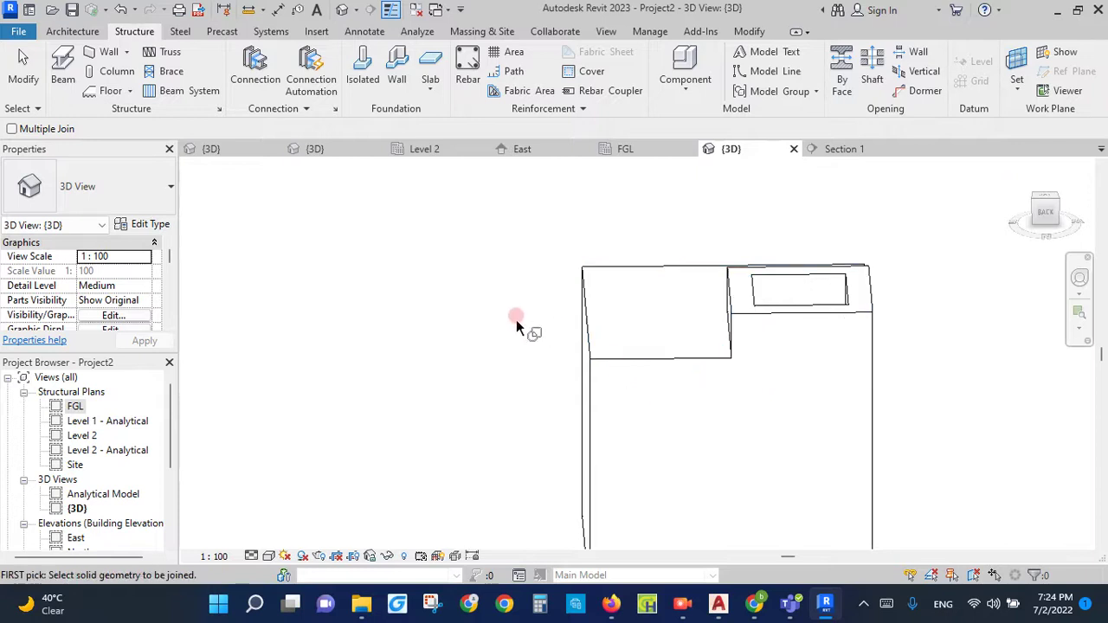
scroll(524, 338, "down", 2)
key("Escape")
key("Escape")
Step: Orbit to a corner isometric view and zoom in to review the joined manhole
mouse_move(665, 417)
middle_mouse_down("shift")
mouse_move(495, 425)
mouse_move(557, 470)
mouse_move(433, 511)
middle_mouse_up("shift")
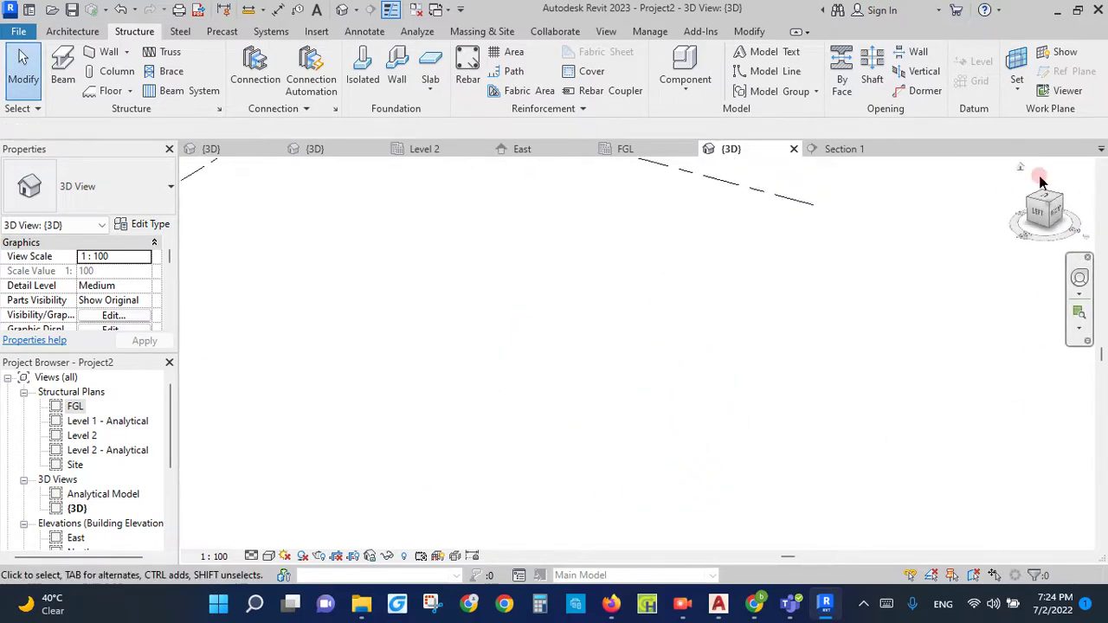
left_click(1019, 165)
scroll(791, 289, "up", 2)
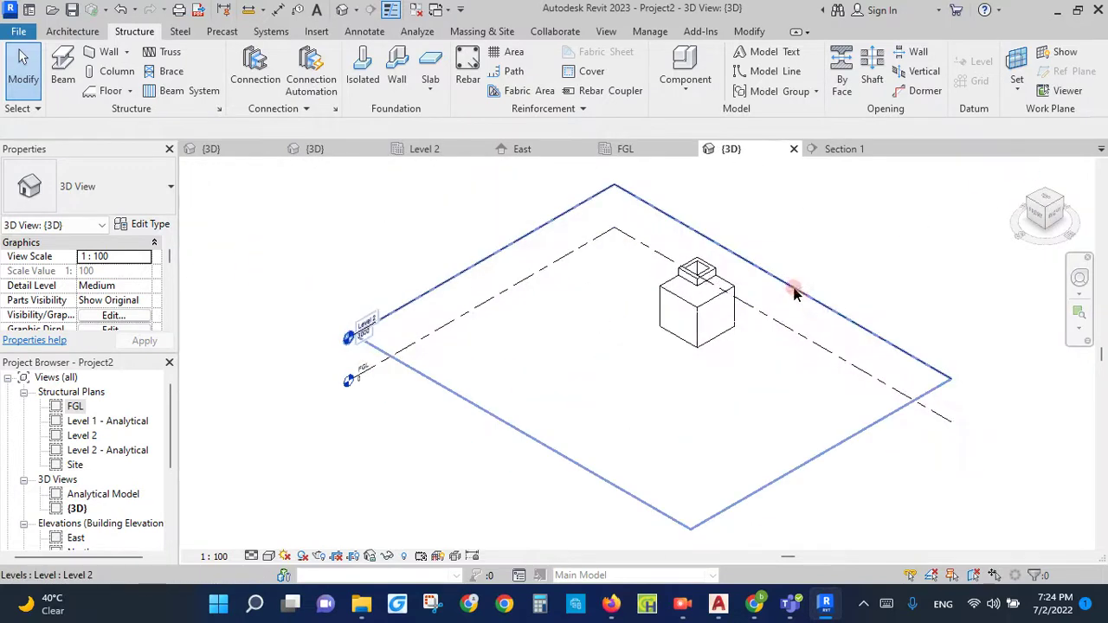
scroll(696, 248, "up", 3)
scroll(512, 208, "up", 2)
scroll(530, 201, "up", 2)
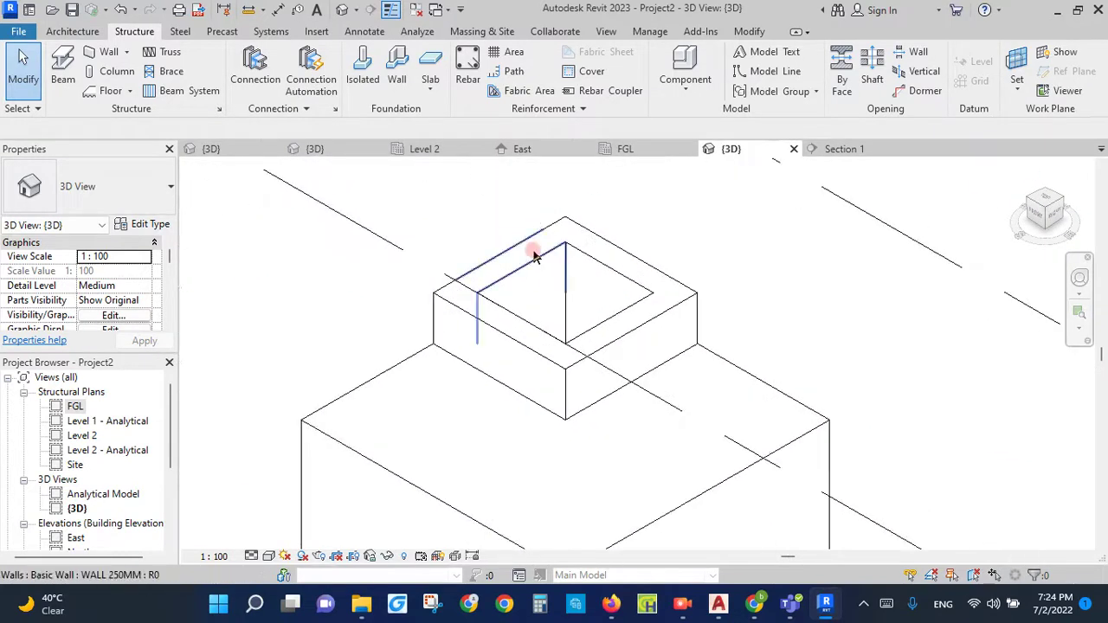
scroll(476, 293, "down", 1)
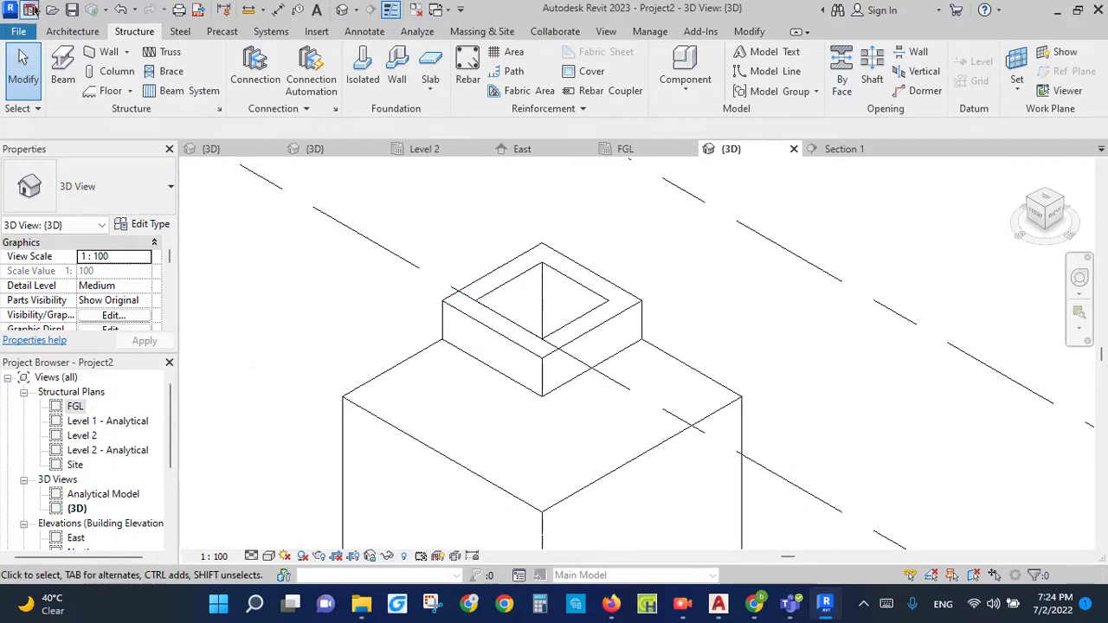
left_click(71, 10)
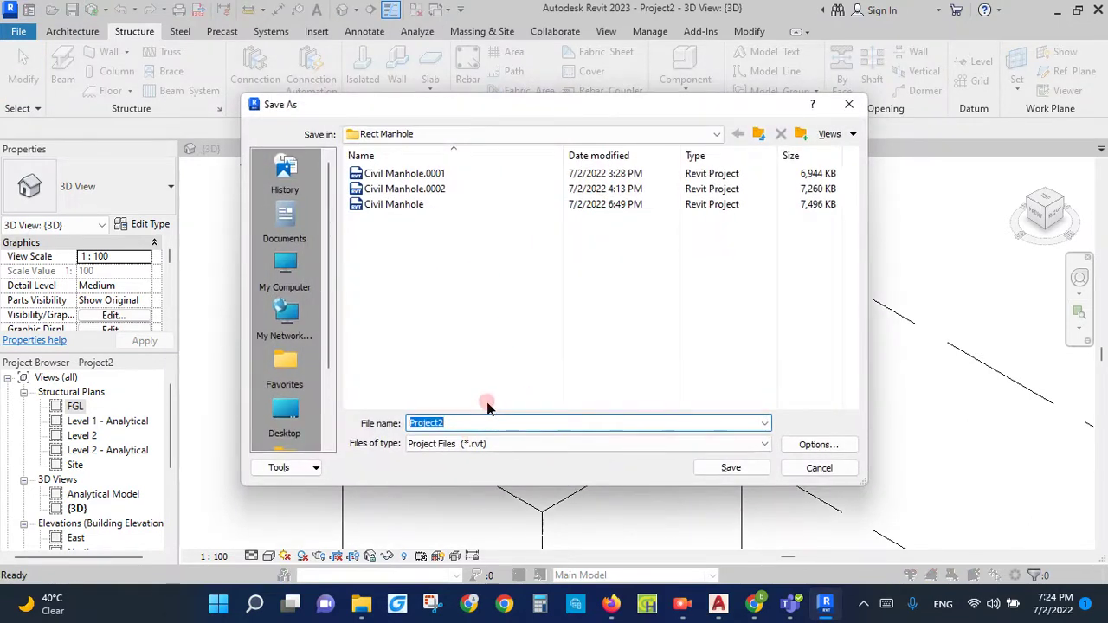
Step: Name the file CIVIL MANHOLE-001 and save it into the Rect Manhole folder
type("c")
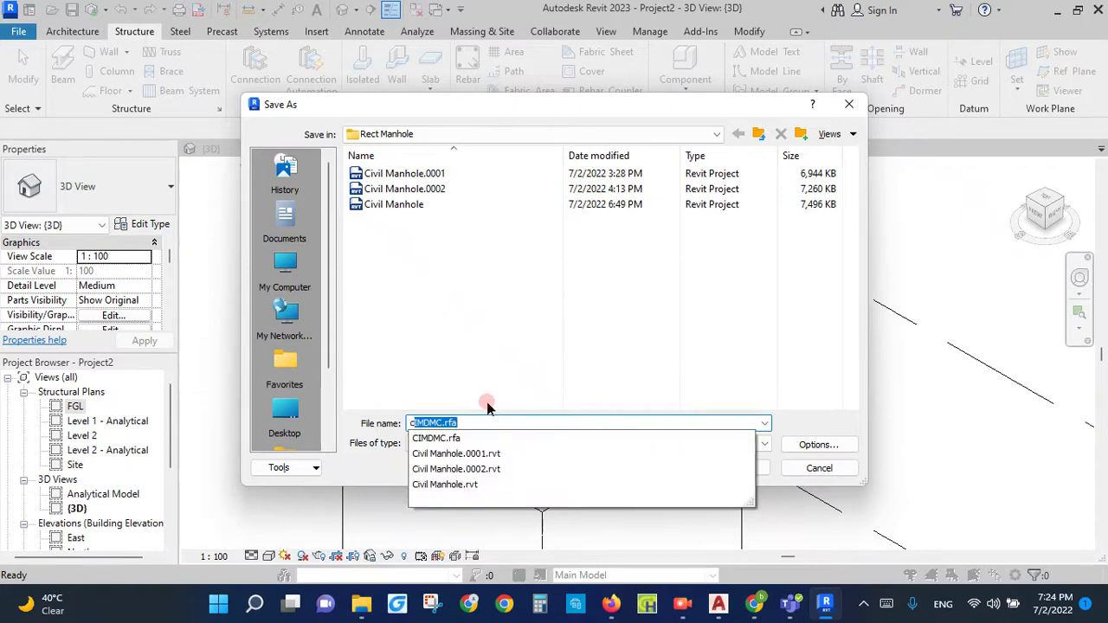
type("CIVIL")
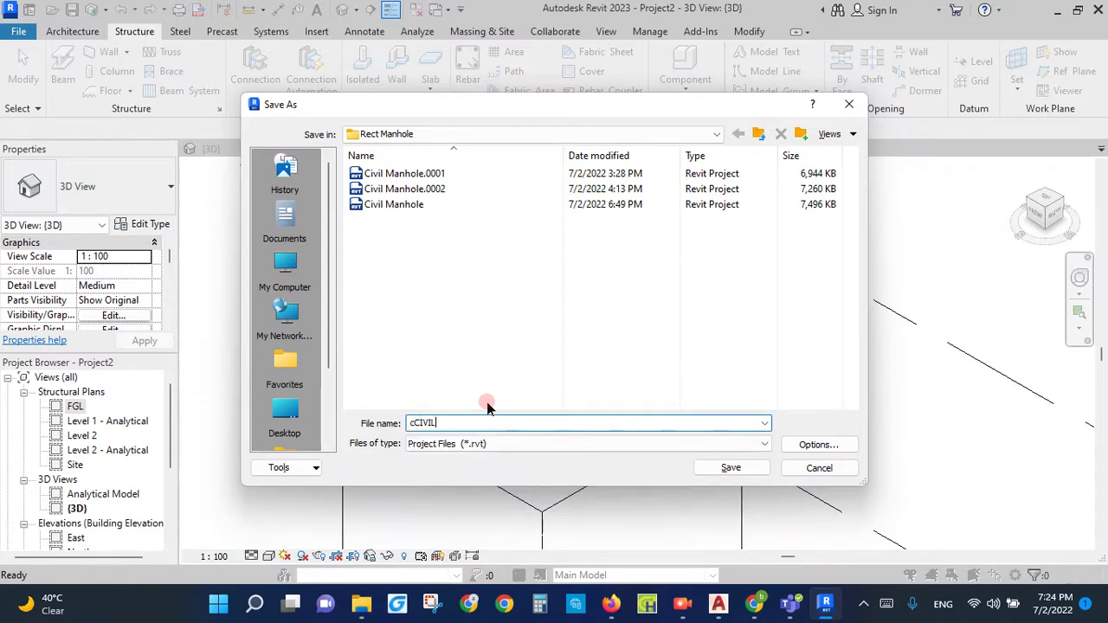
type("CIV")
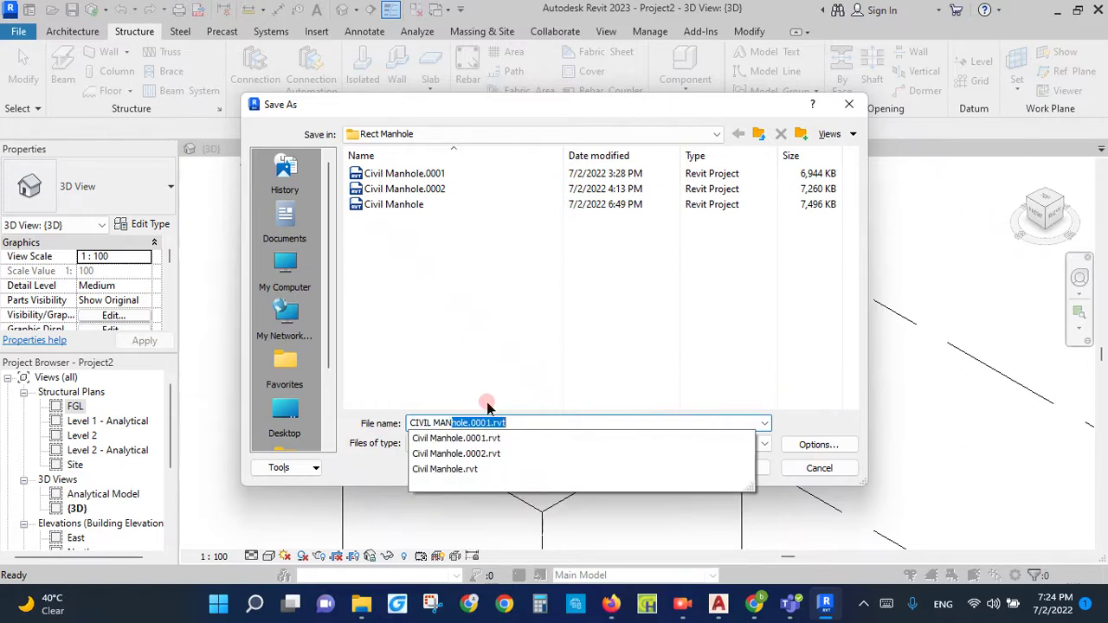
type("-001")
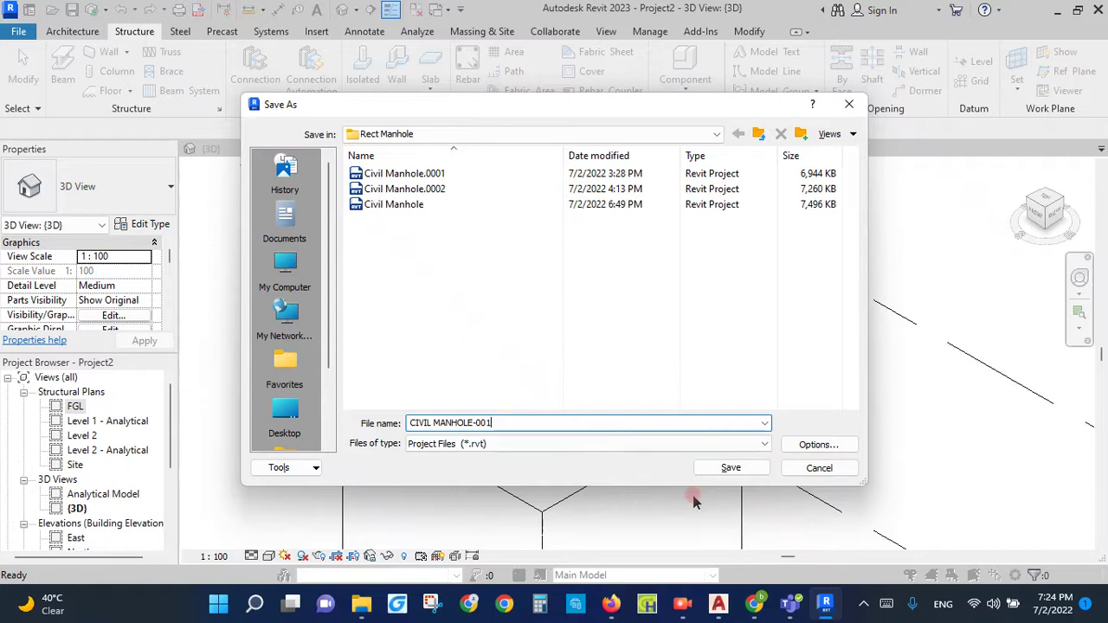
left_click(729, 472)
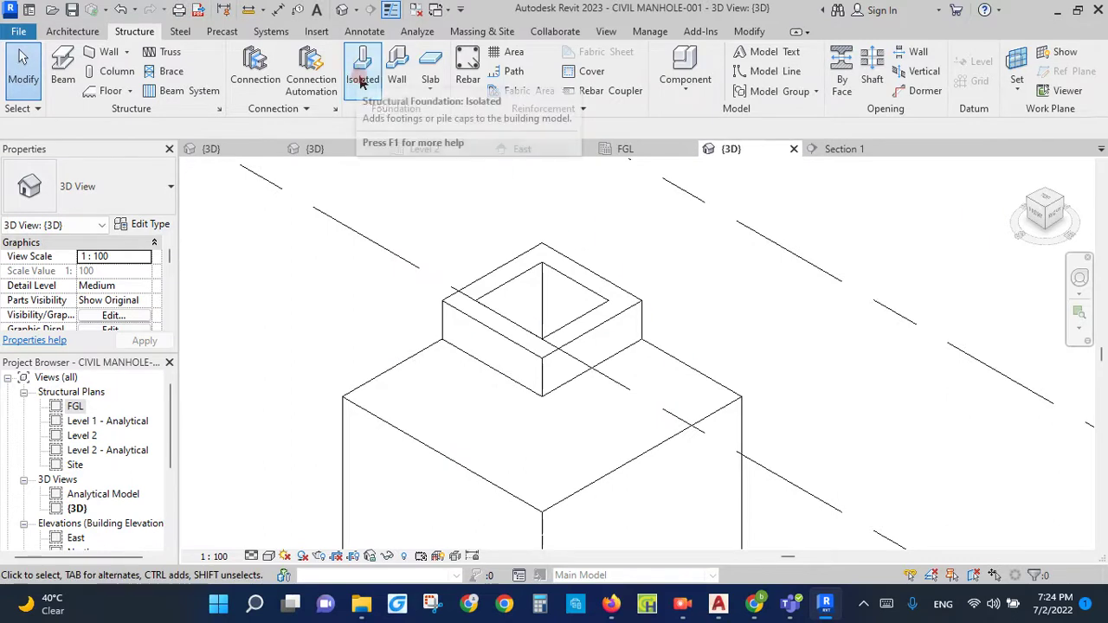
left_click(869, 150)
Step: Close Section 1 and create a new family from the English Metric Generic Model template
left_click(898, 150)
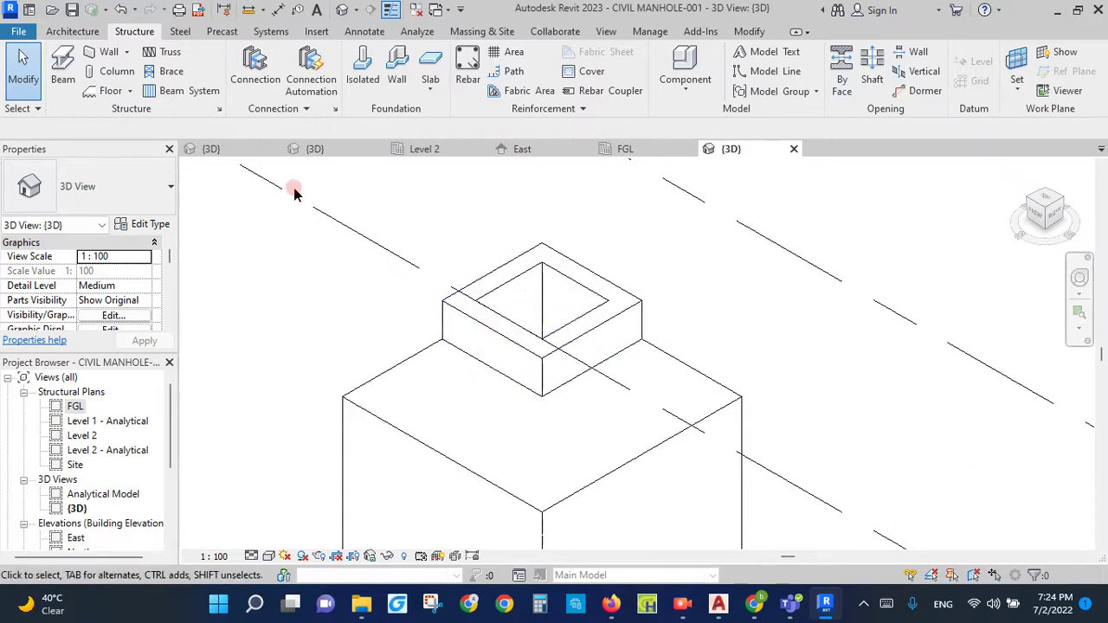
left_click(22, 33)
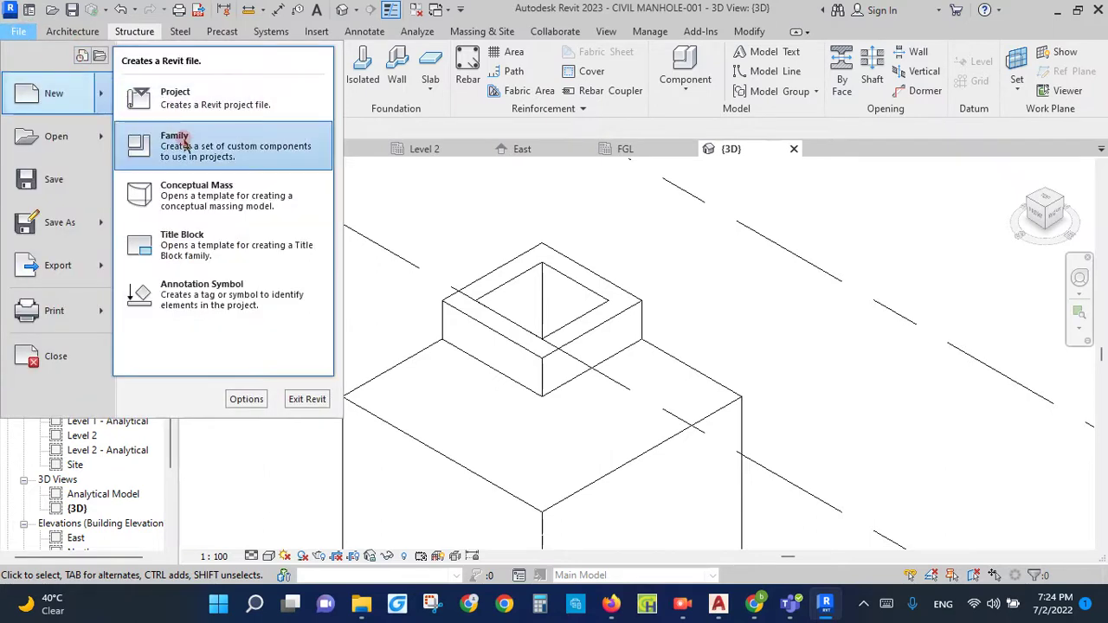
left_click(183, 144)
scroll(495, 303, "down", 5)
scroll(483, 285, "up", 5)
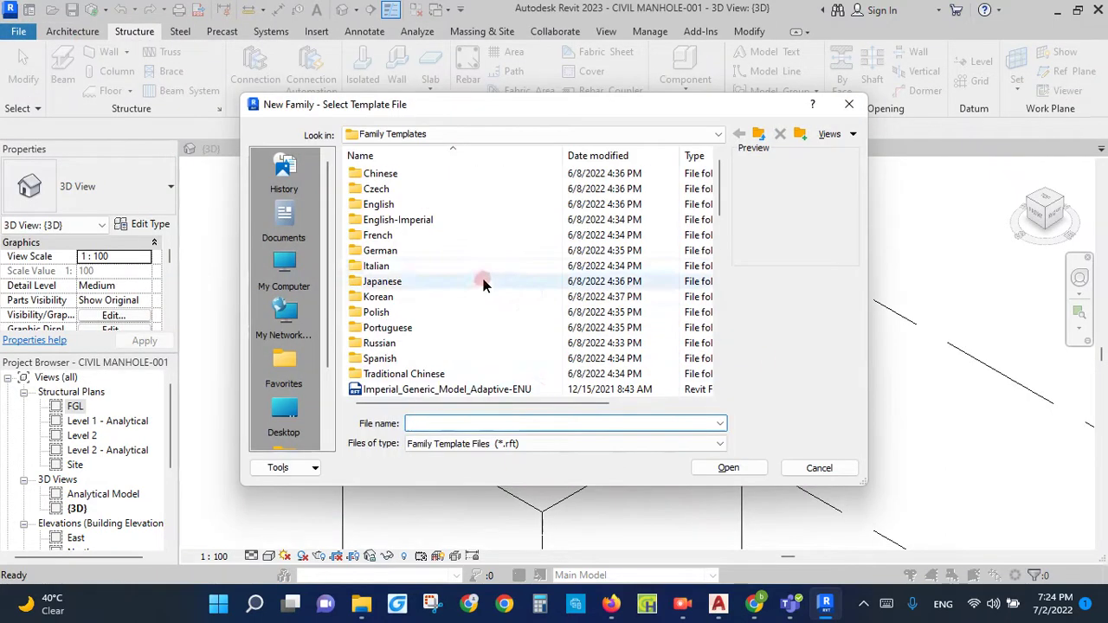
double_click(388, 206)
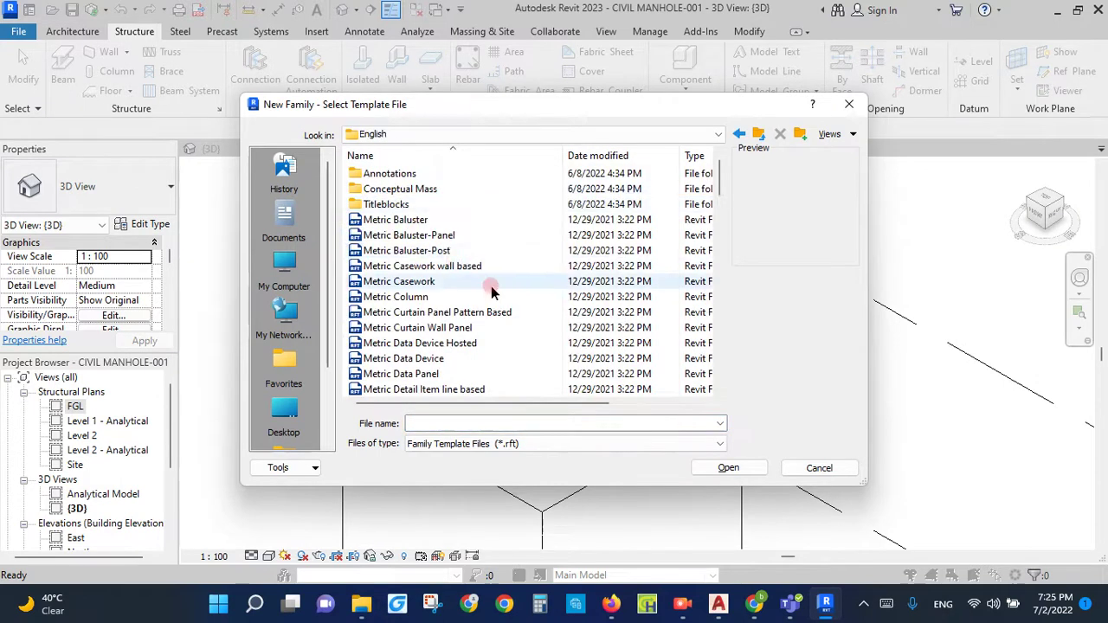
scroll(491, 285, "down", 5)
scroll(475, 314, "down", 4)
scroll(472, 319, "down", 2)
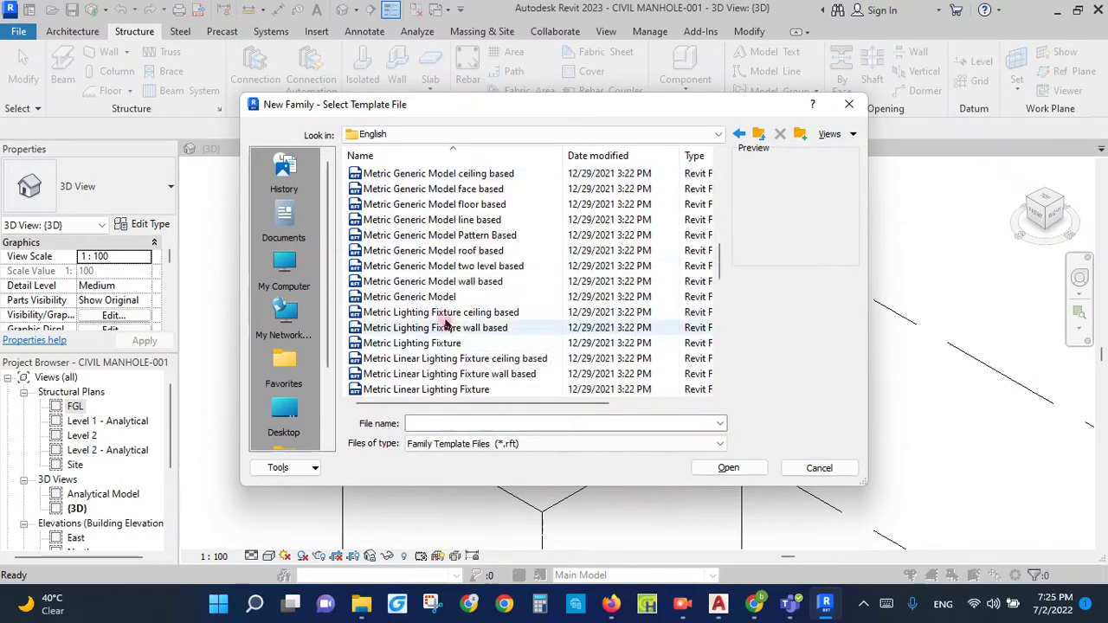
double_click(407, 297)
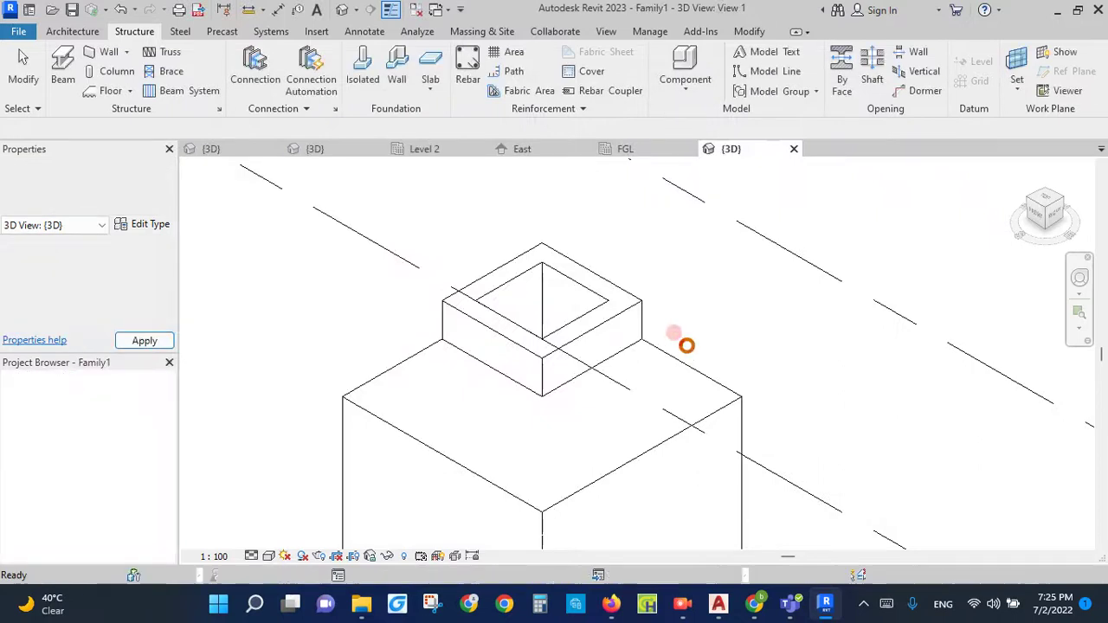
Step: Draw vertical reference lines on the Ref. Level plan of Family1
scroll(610, 420, "down", 2)
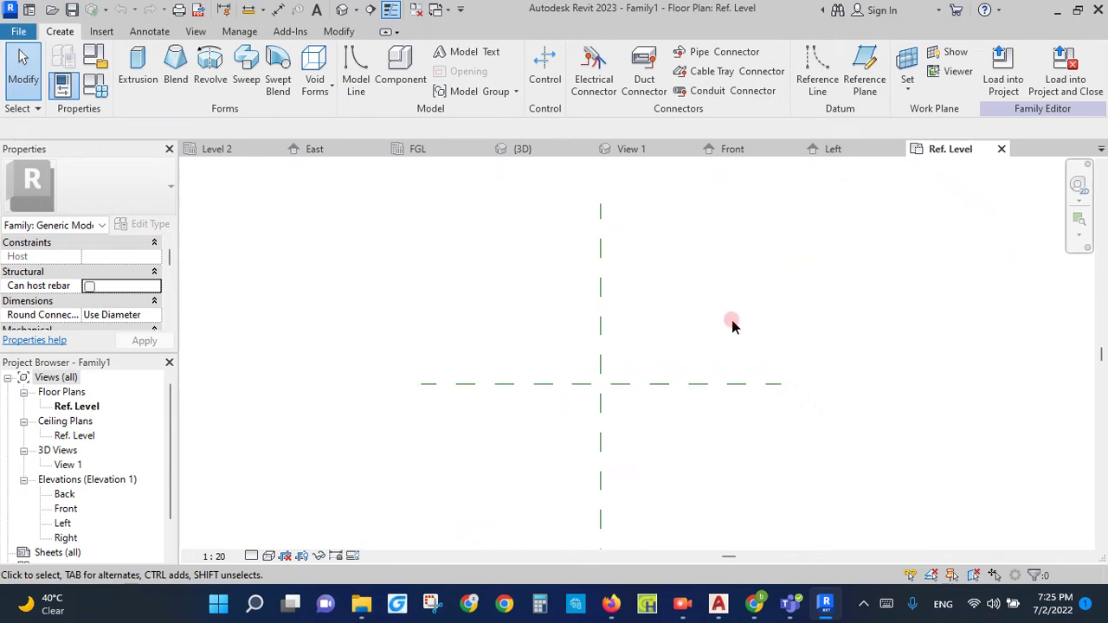
left_click(814, 59)
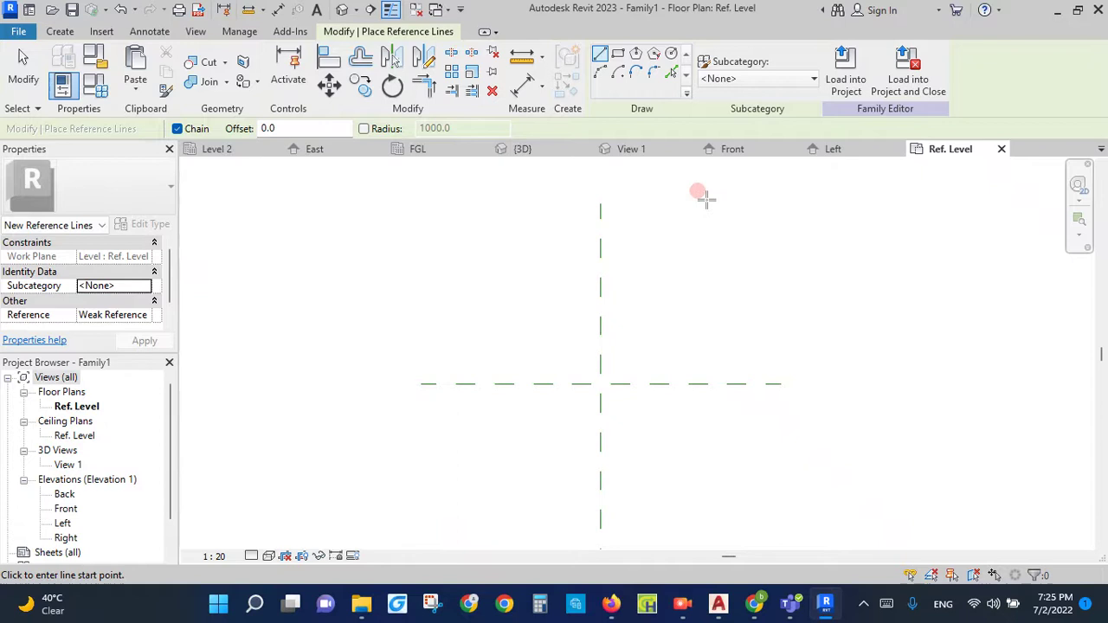
left_click(708, 200)
left_click(707, 546)
scroll(686, 460, "down", 2)
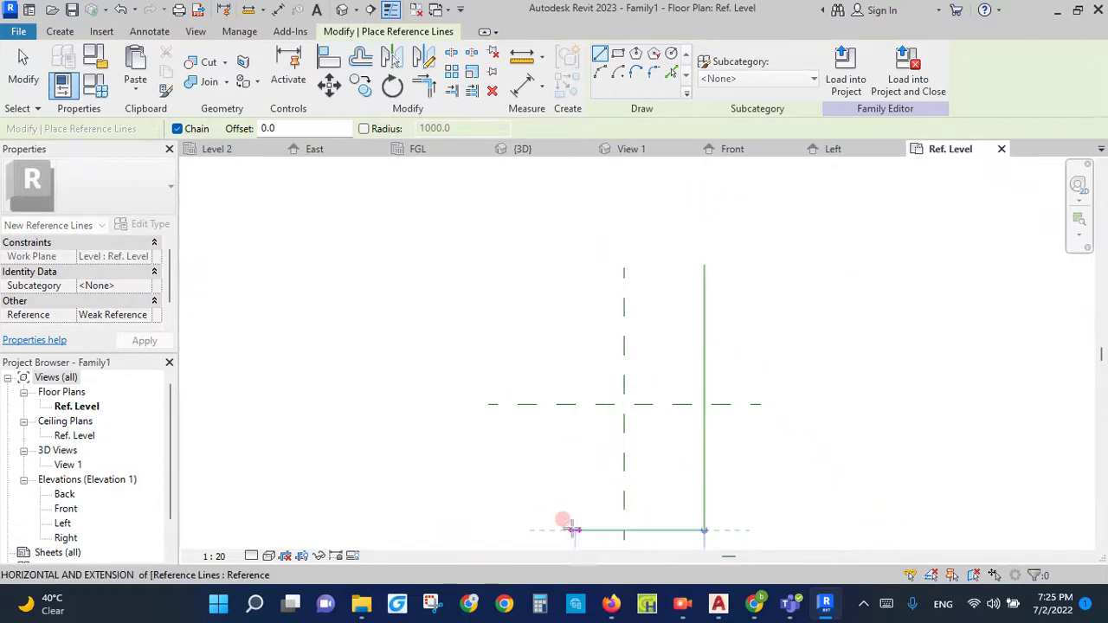
left_click(555, 530)
left_click(555, 264)
key("Escape")
Step: Draw horizontal reference lines above and below the centre plane, across both vertical lines
left_click(764, 307)
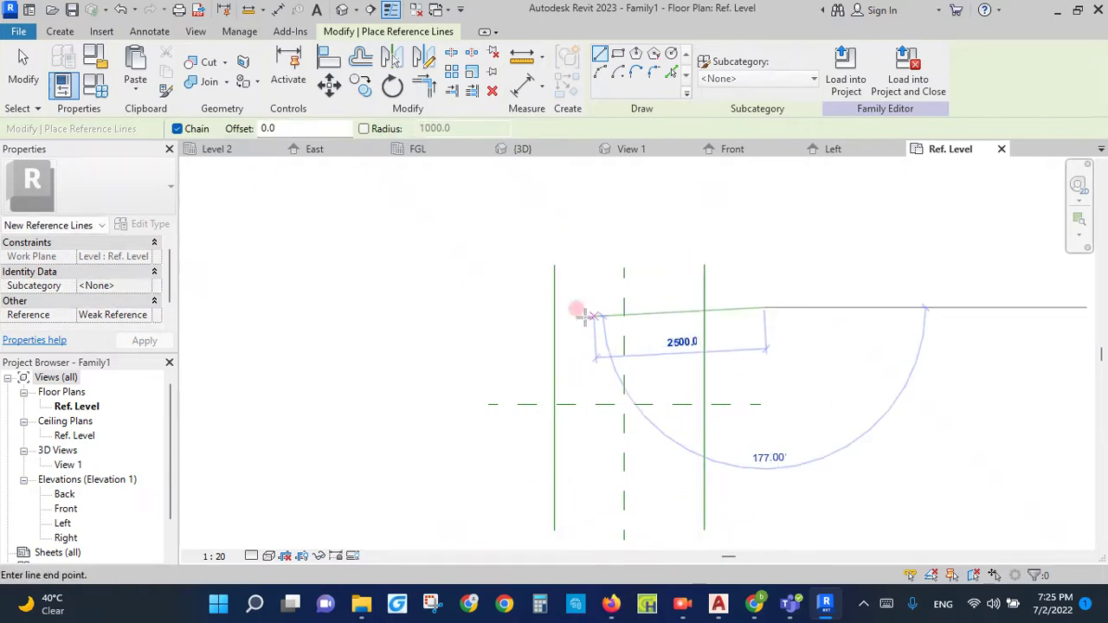
left_click(497, 307)
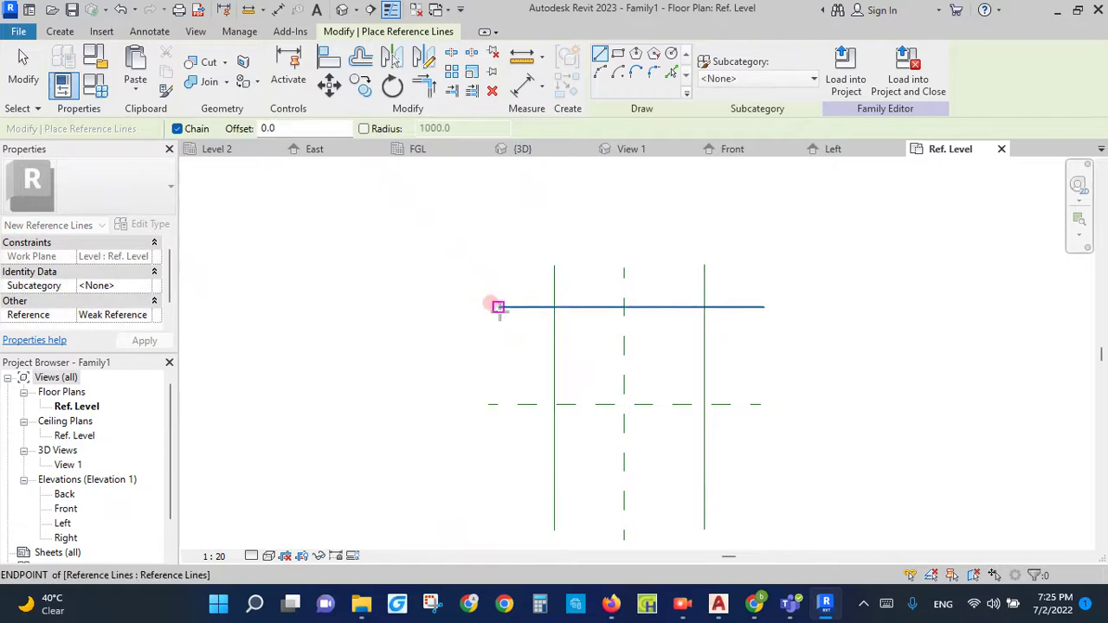
key("Escape")
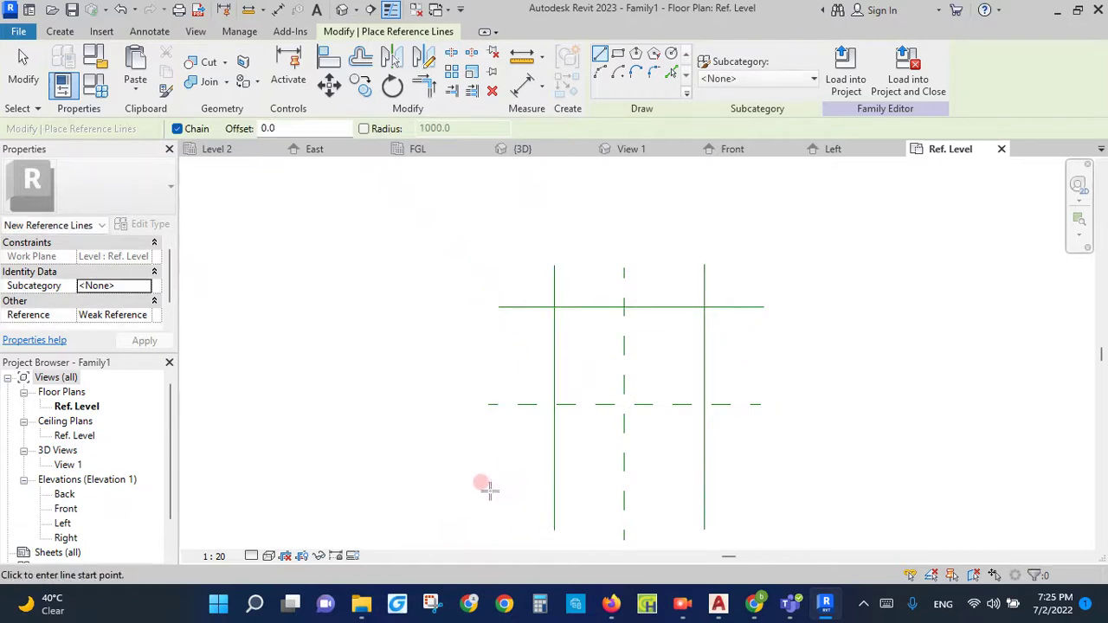
left_click(498, 496)
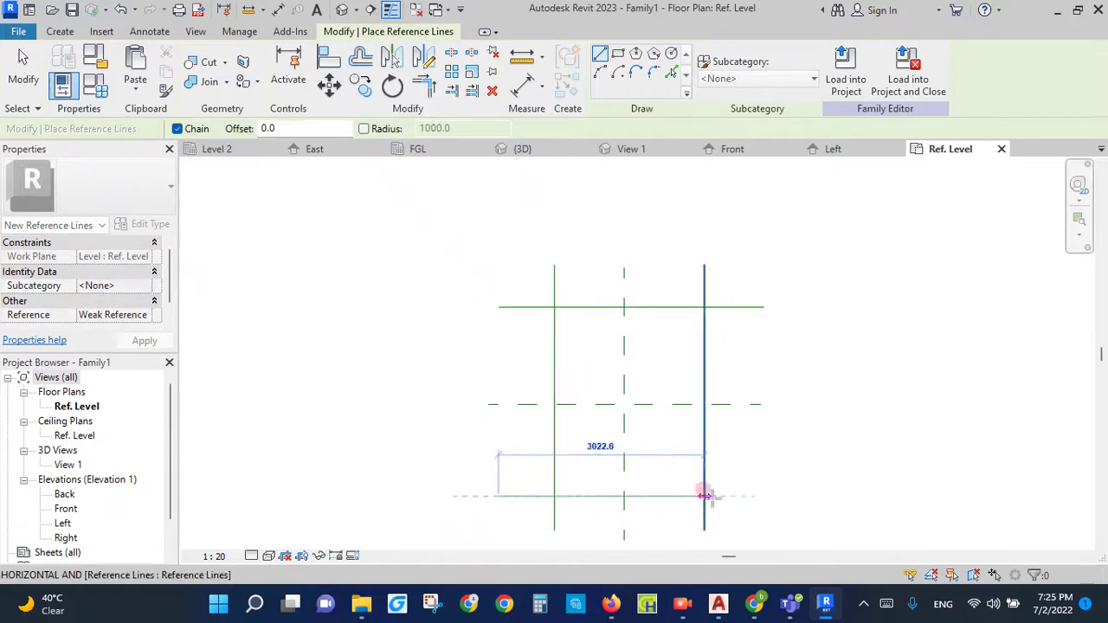
left_click(763, 496)
key("Escape")
key("Escape")
Step: Add EQ dimension strings across the horizontal and vertical reference lines about both centre planes
key("i")
left_click(524, 497)
left_click(523, 405)
left_click(512, 308)
left_click(440, 317)
left_click(425, 402)
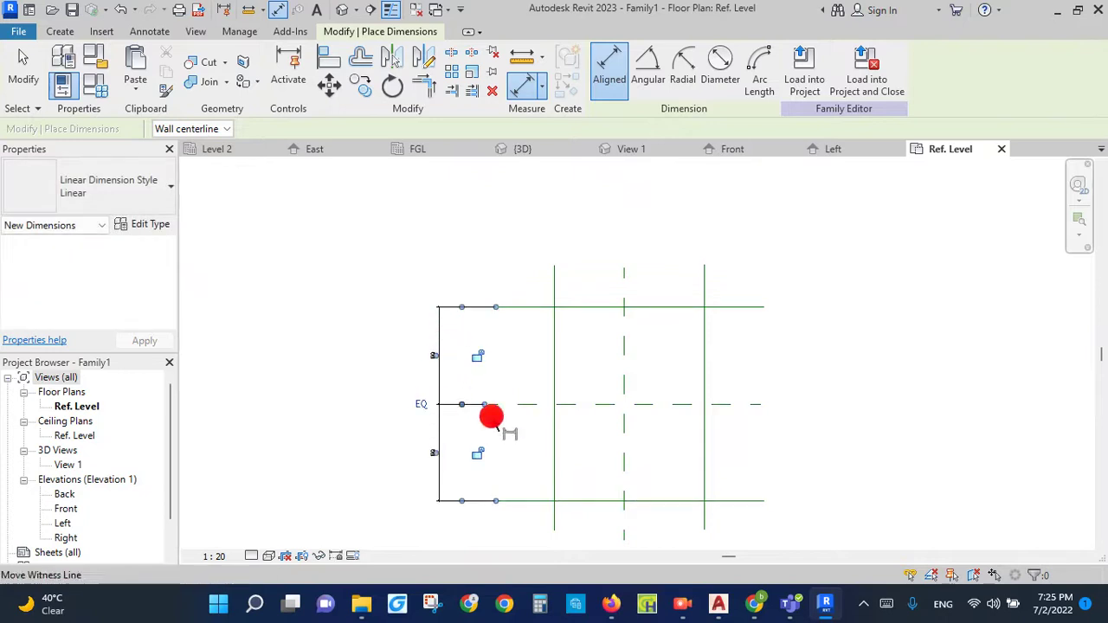
left_click(554, 272)
left_click(623, 291)
left_click(704, 307)
left_click(666, 240)
left_click(629, 222)
Step: Add overall dimensions on the right (2843) and bottom (2364) of the reference lines
left_click(749, 501)
left_click(750, 309)
left_click(809, 346)
scroll(750, 320, "down", 2)
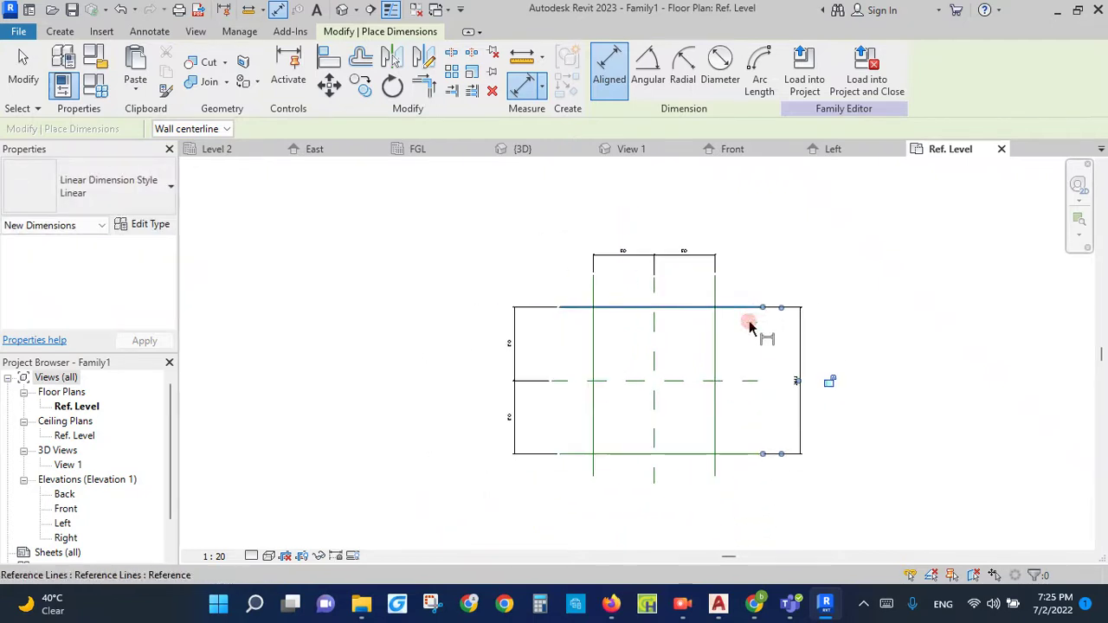
scroll(728, 472, "up", 2)
left_click(700, 462)
left_click(456, 463)
left_click(500, 524)
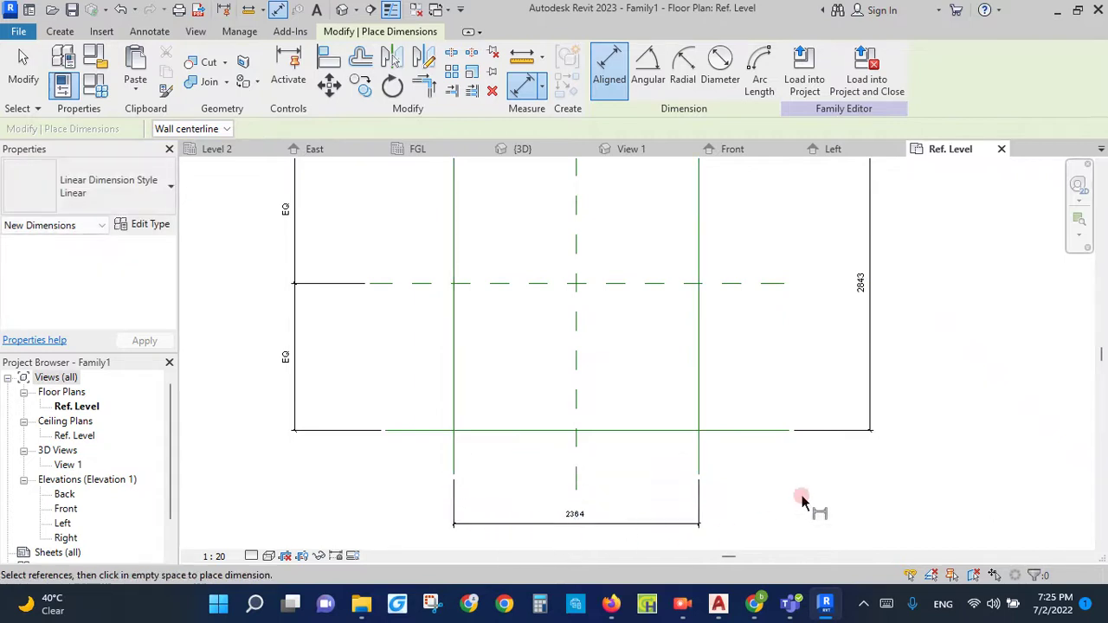
key("Escape")
left_click(864, 405)
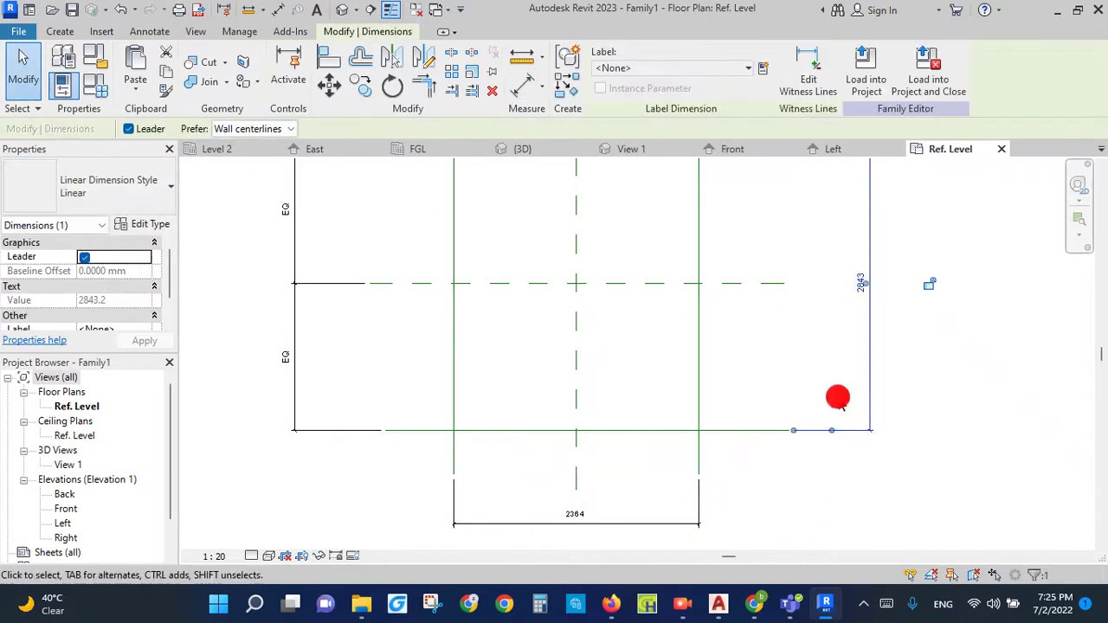
Step: Label the 2843 dimension with a new parameter W_mh and set it to 1000
left_click(762, 68)
type("W_mh")
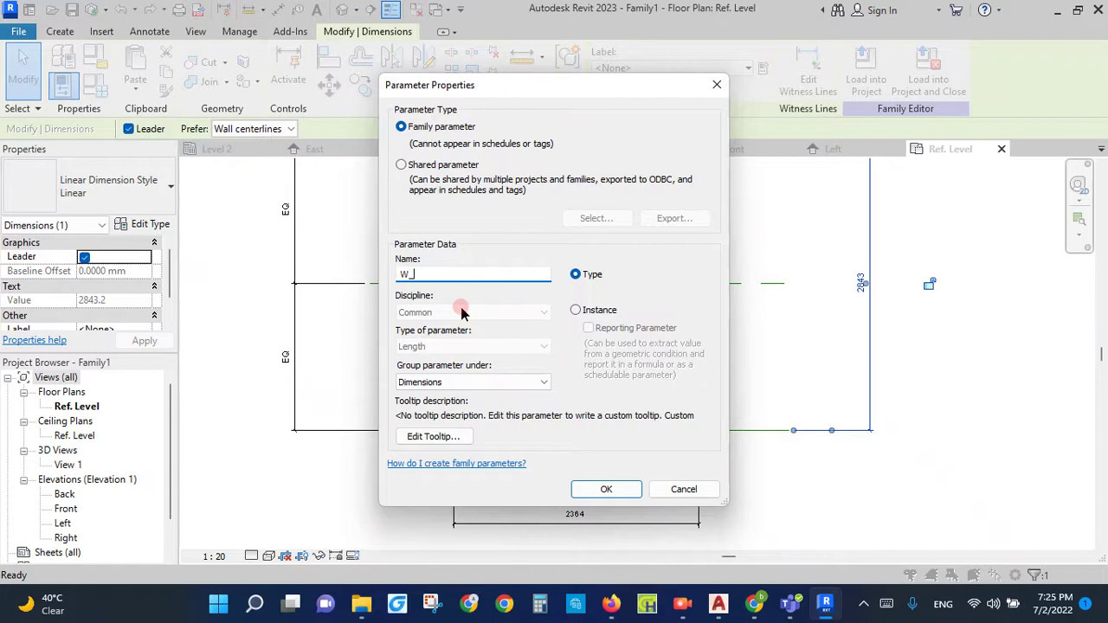
left_click(606, 489)
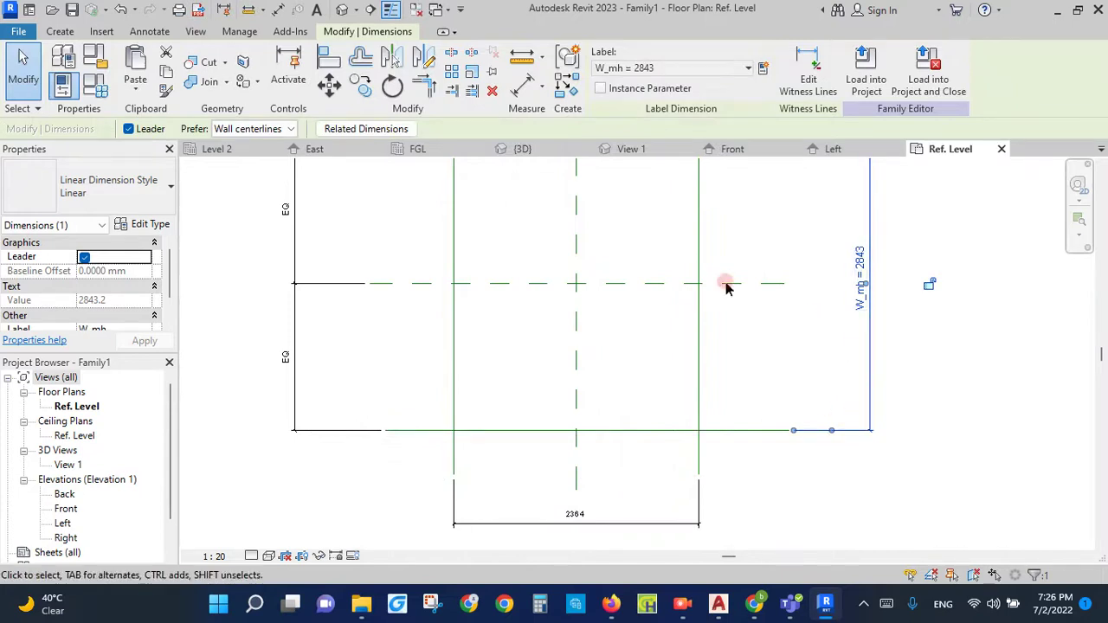
left_click(122, 115)
double_click(223, 274)
type("1000")
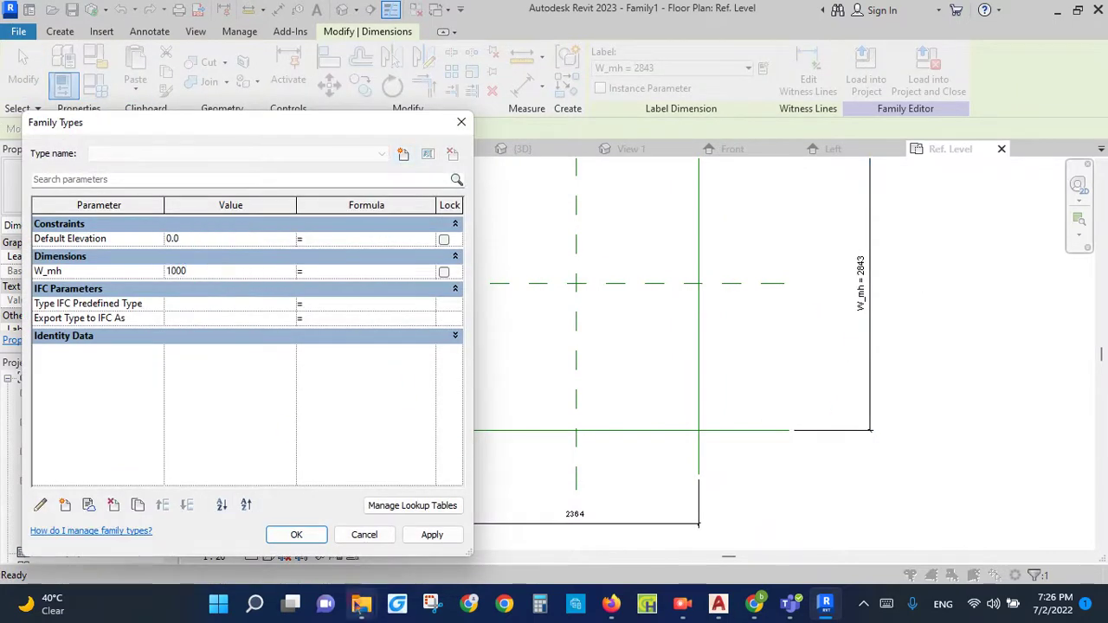
left_click(303, 534)
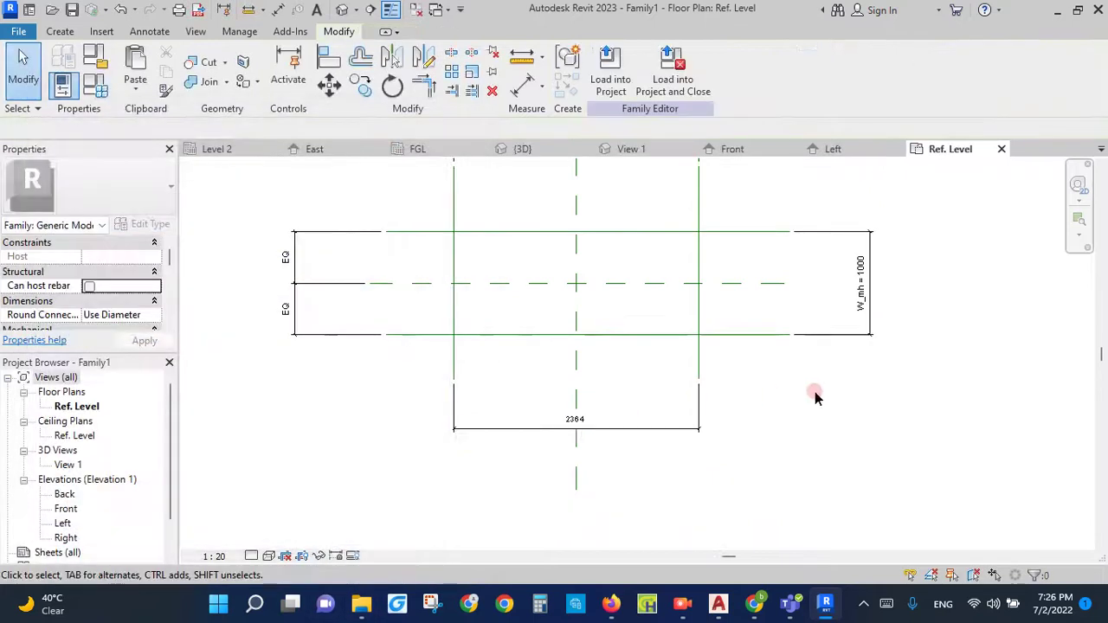
Step: Label the 2364 width dimension with W_mh so the square becomes 1000 × 1000
left_click(666, 424)
left_click(736, 68)
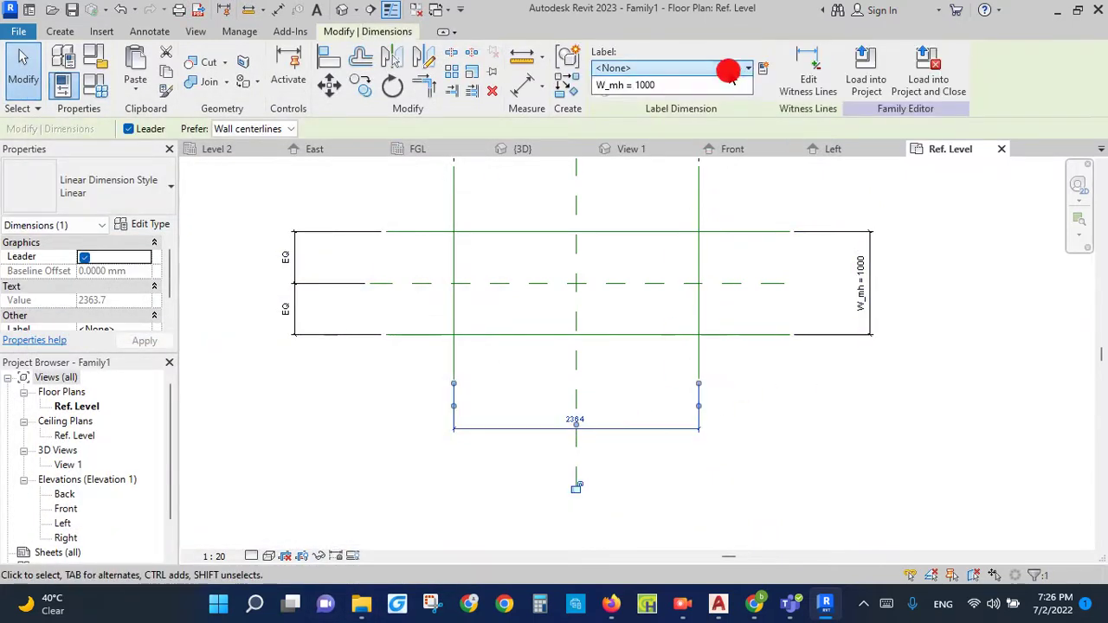
left_click(641, 141)
scroll(618, 302, "up", 2)
scroll(627, 301, "up", 2)
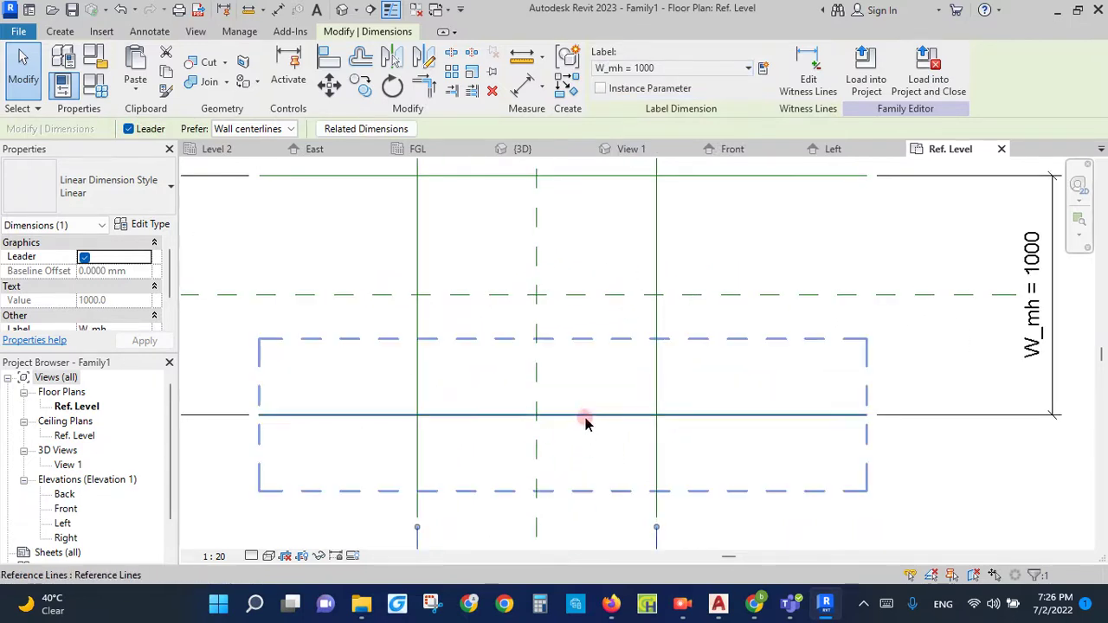
scroll(609, 403, "down", 3)
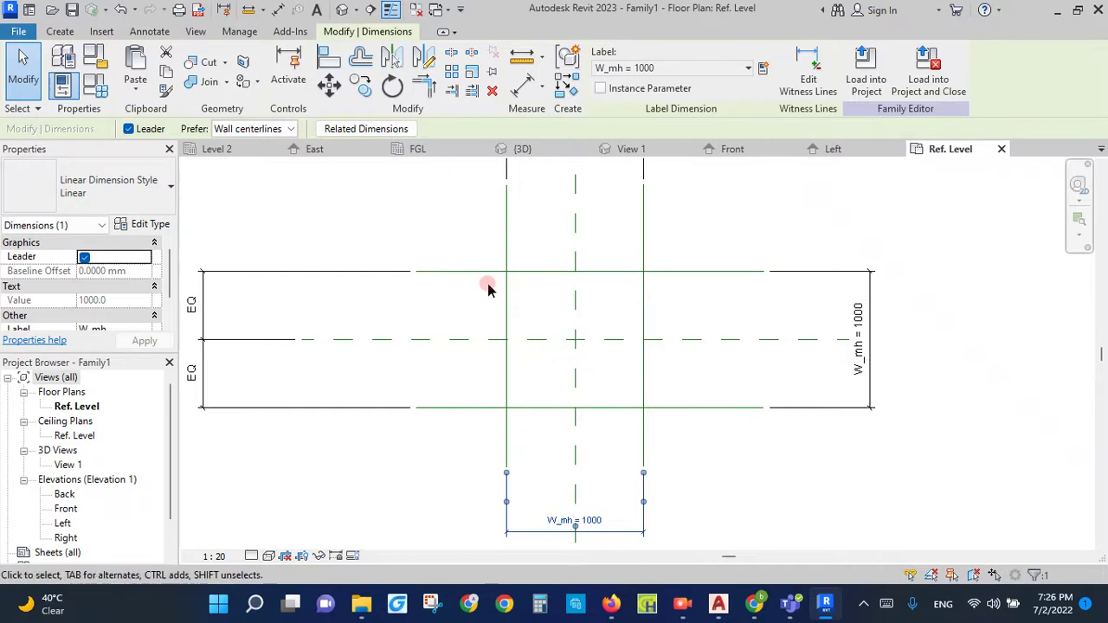
left_click(66, 35)
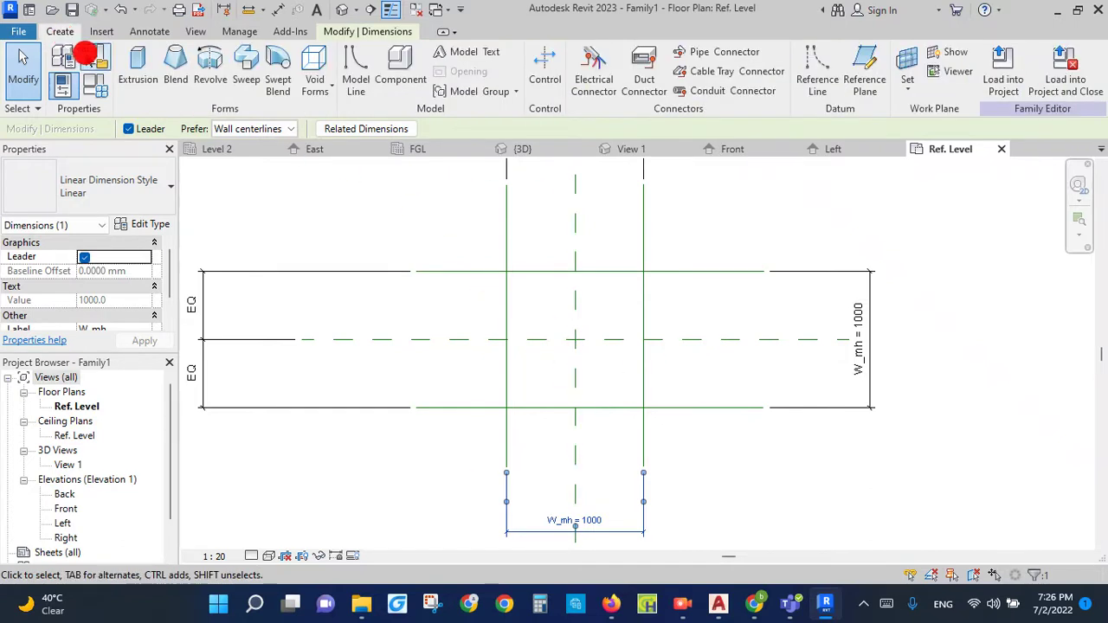
Step: Start a sweep and sketch a square path on the four reference lines, then finish the path
left_click(247, 61)
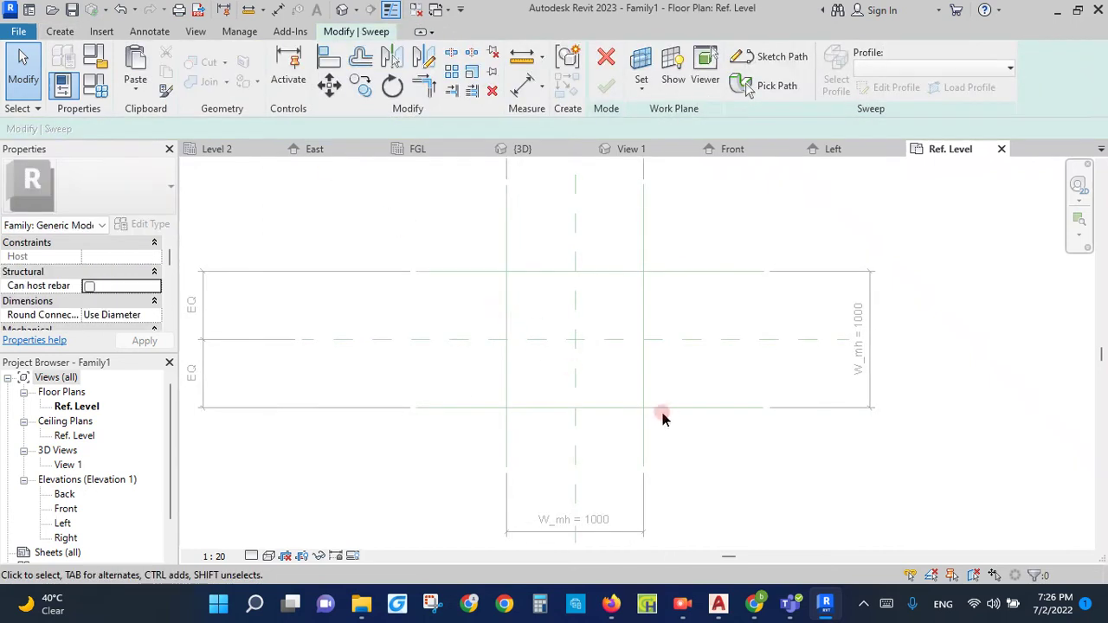
left_click(776, 59)
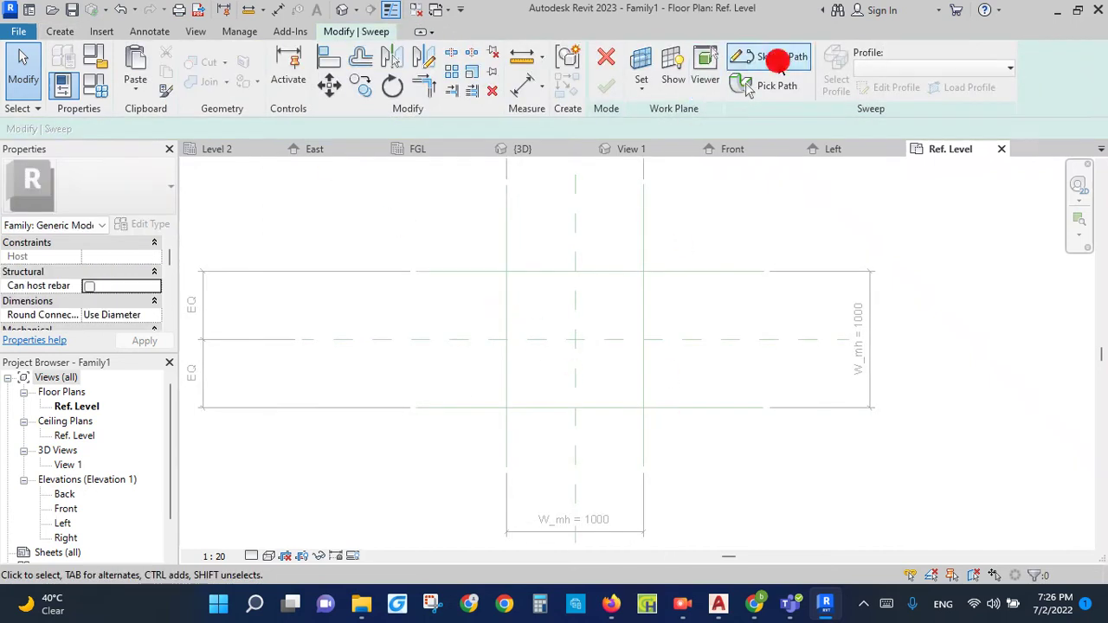
left_click(643, 271)
left_click(507, 271)
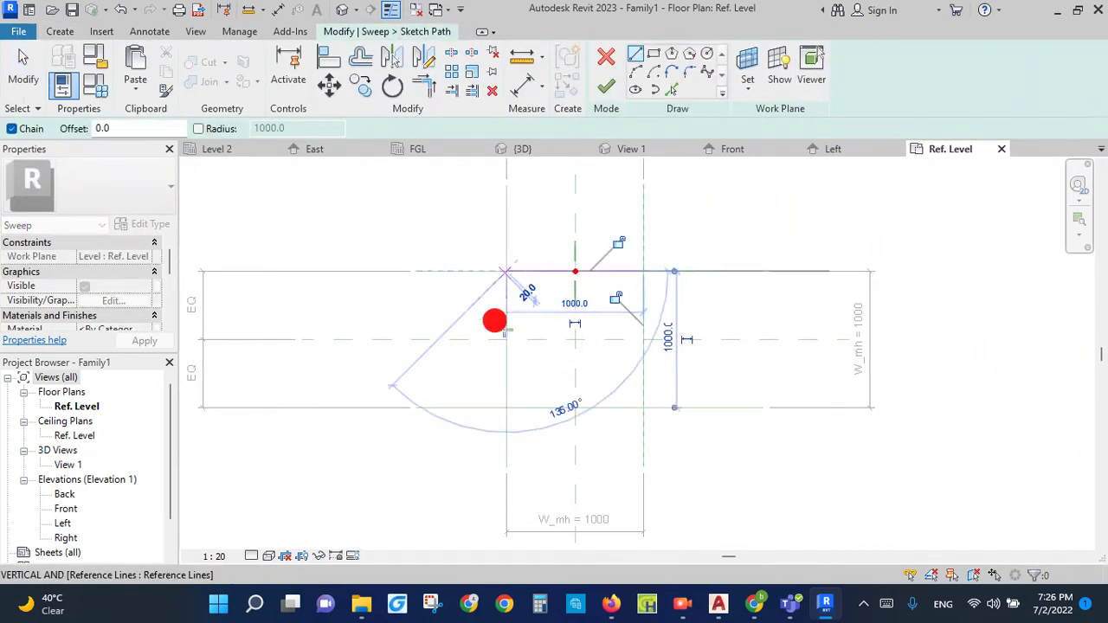
left_click(507, 406)
left_click(643, 407)
left_click(644, 271)
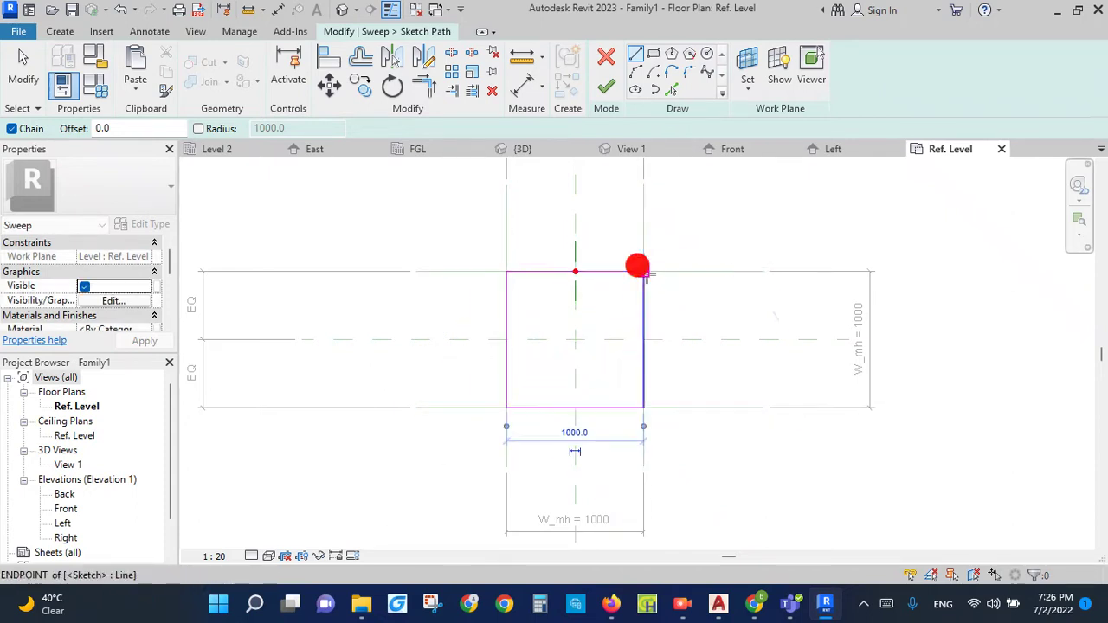
left_click(606, 87)
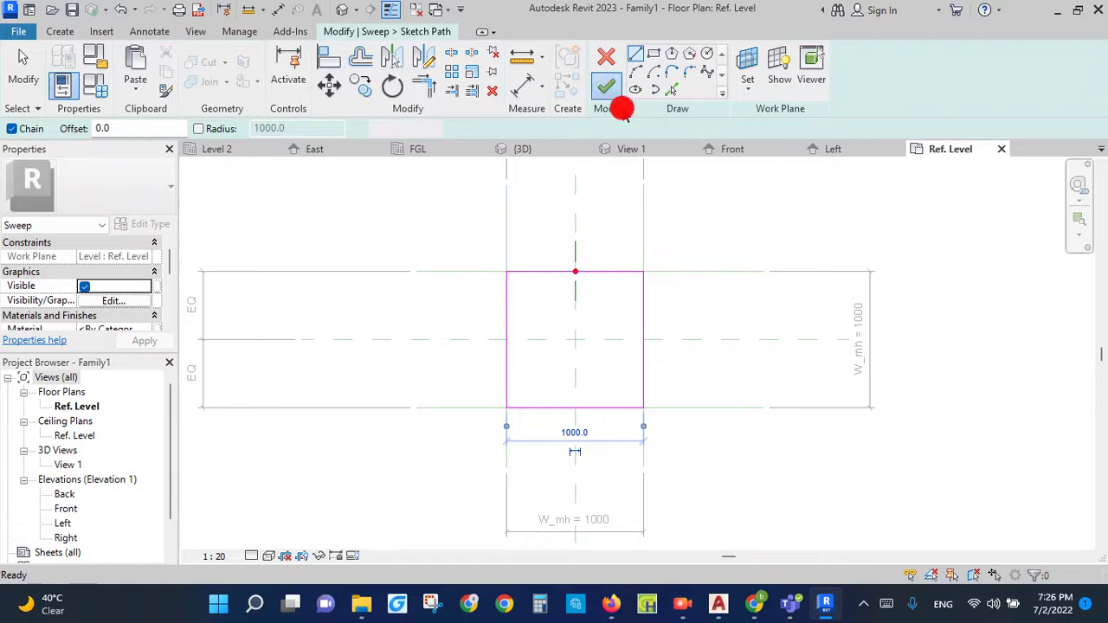
left_click(896, 90)
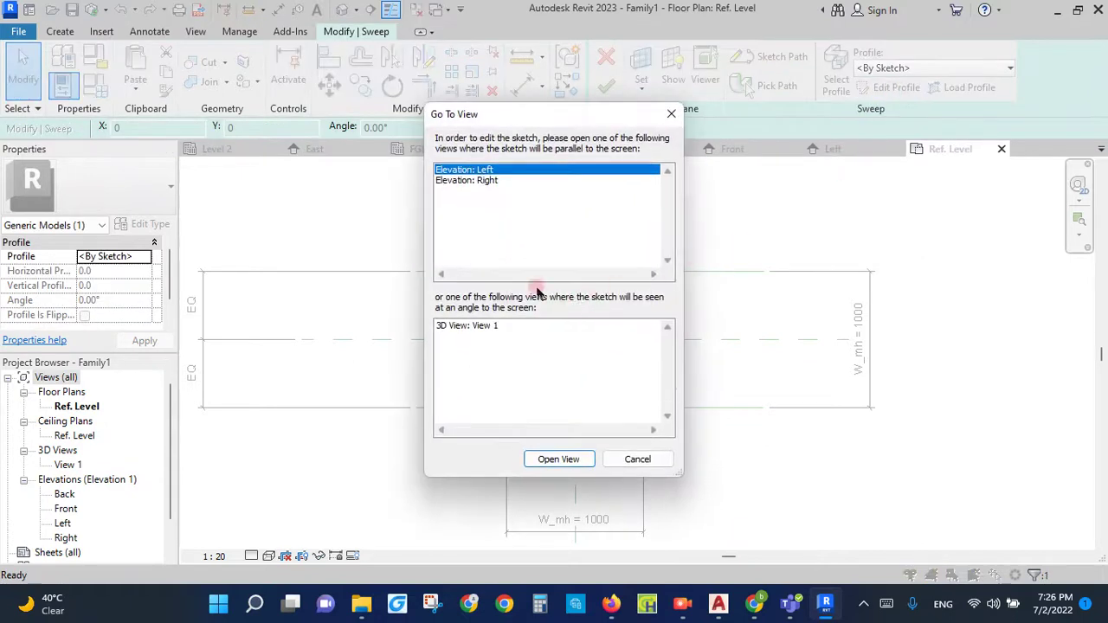
Step: Go to the Right elevation and zoom in on the profile area
double_click(483, 182)
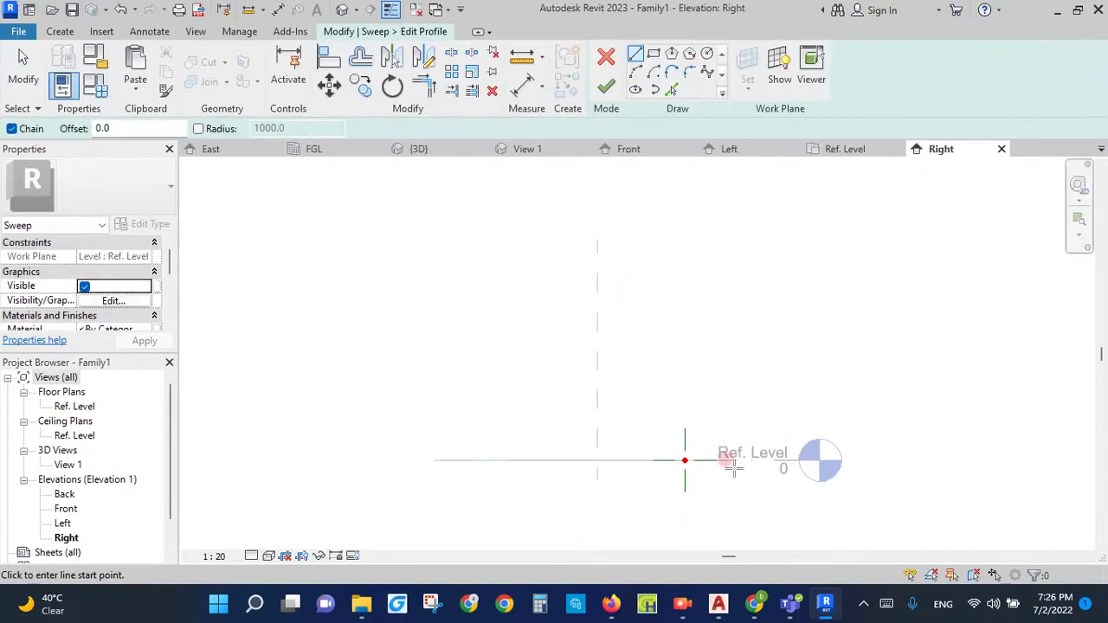
scroll(695, 482, "up", 2)
scroll(701, 474, "up", 2)
scroll(704, 455, "up", 2)
scroll(606, 294, "up", 2)
scroll(597, 288, "down", 3)
scroll(563, 295, "up", 2)
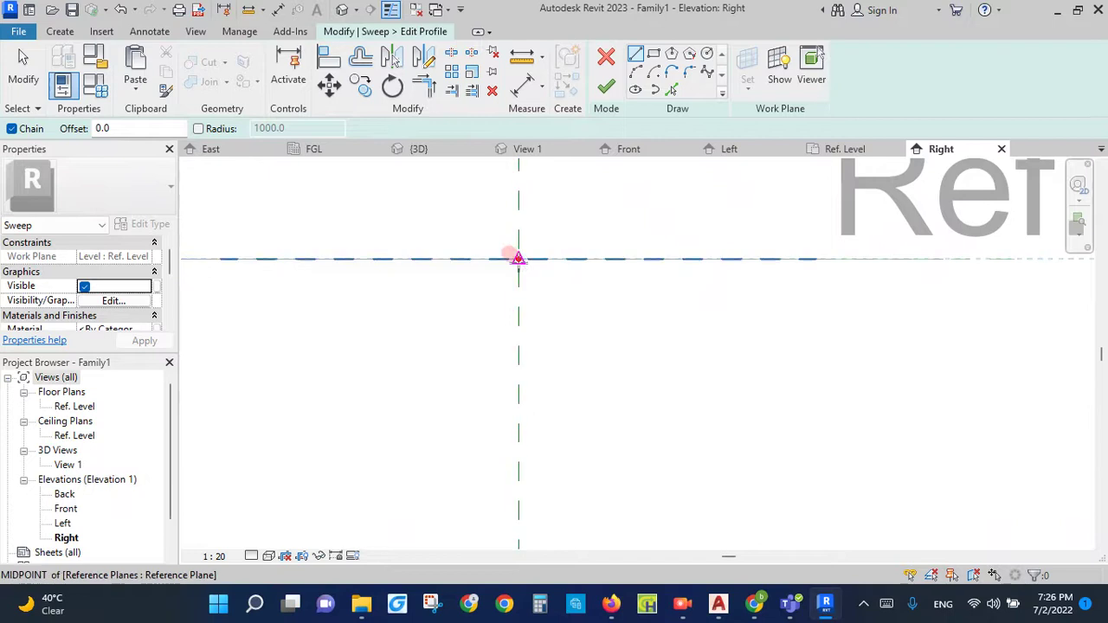
Step: Draw the profile outline from the plane intersection with both legs 100 long
left_click(518, 258)
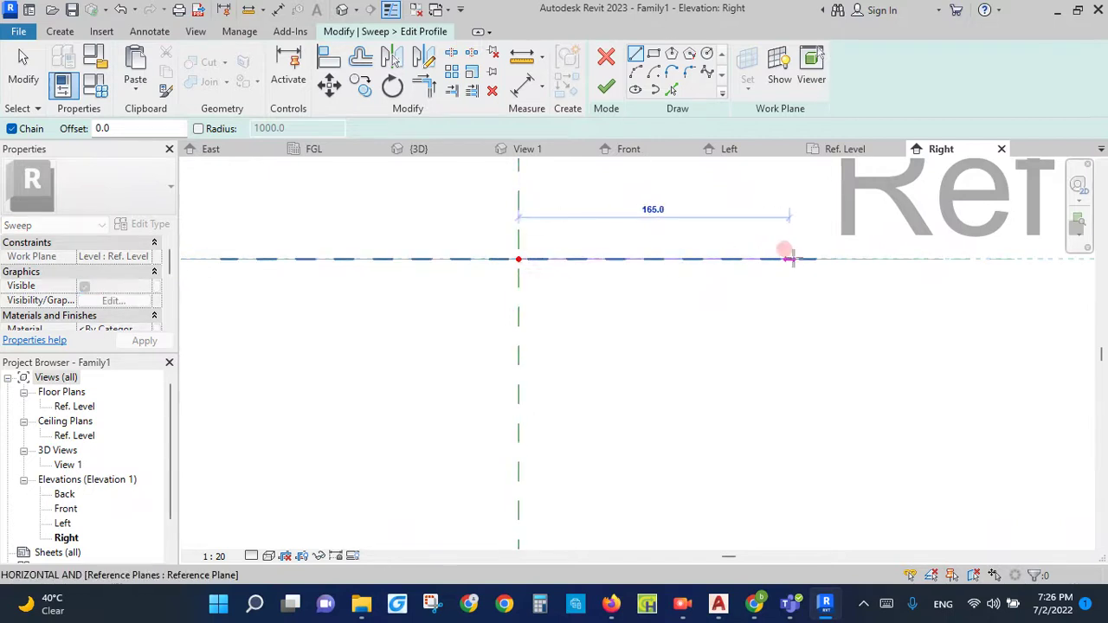
type("100")
key("Return")
left_click(674, 406)
left_click(518, 406)
key("Escape")
key("Escape")
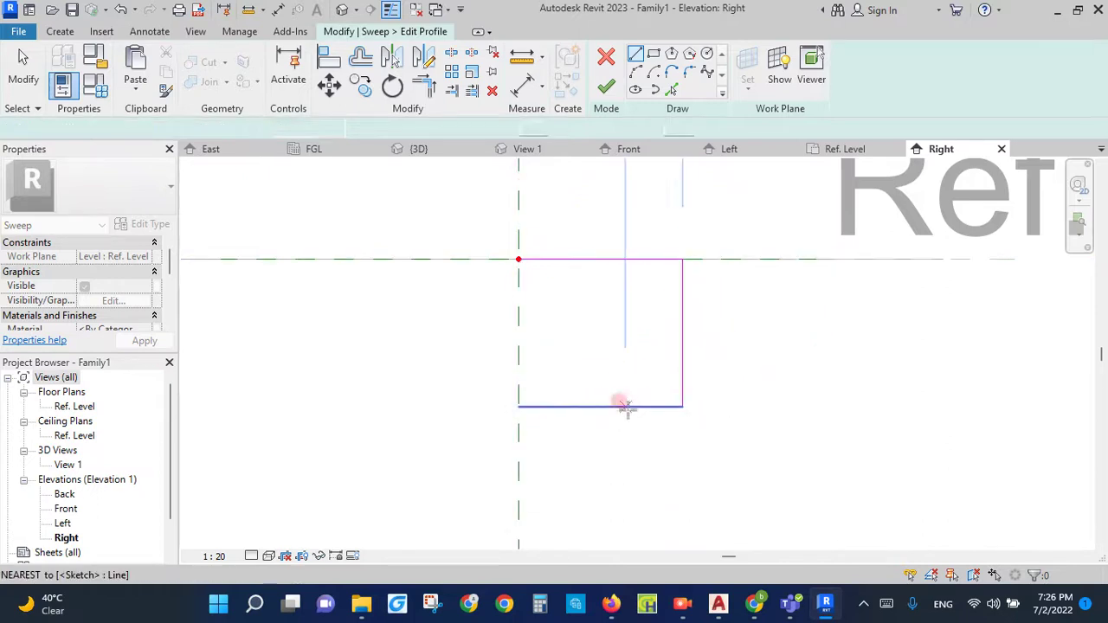
left_click(652, 406)
left_click(704, 336)
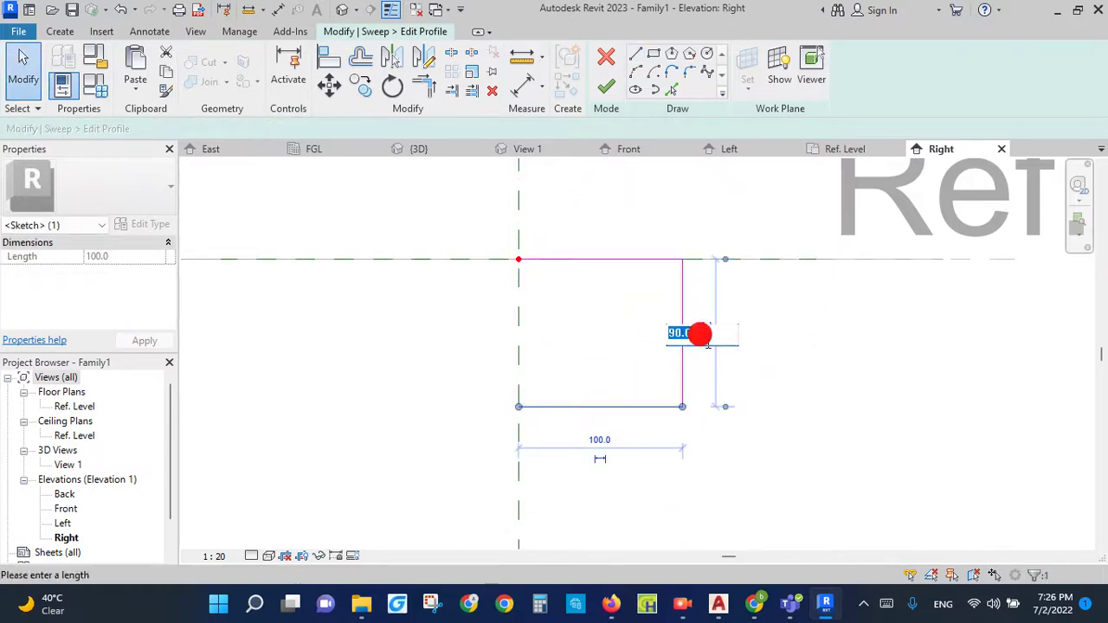
type("100")
key("Return")
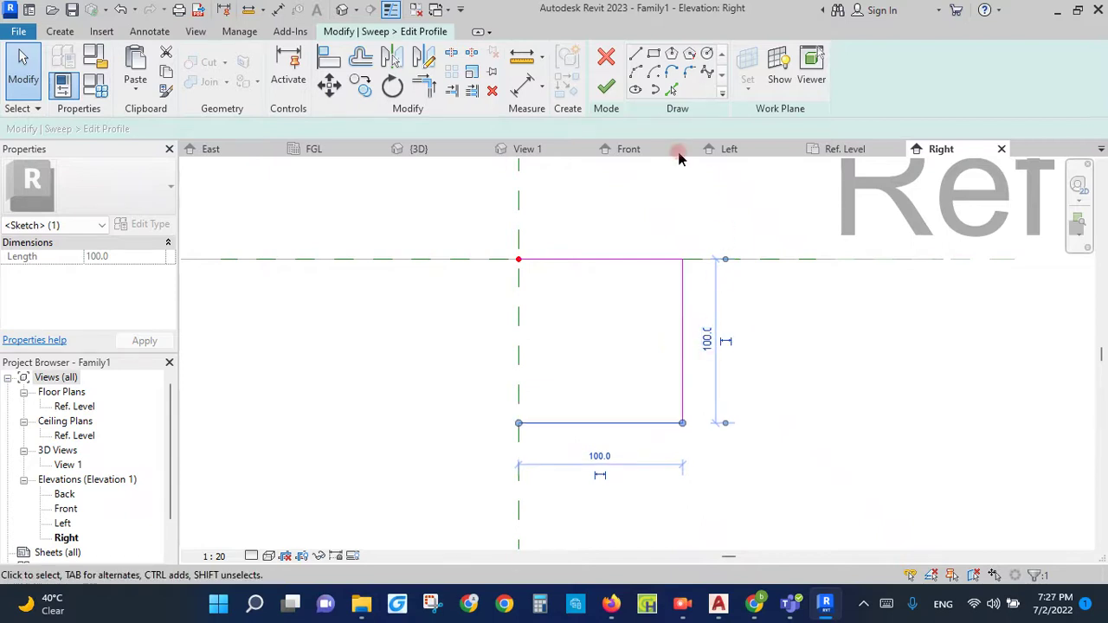
Step: Offset the bottom and vertical profile lines inward by 10 and extend the inner vertical line to the top
left_click(361, 57)
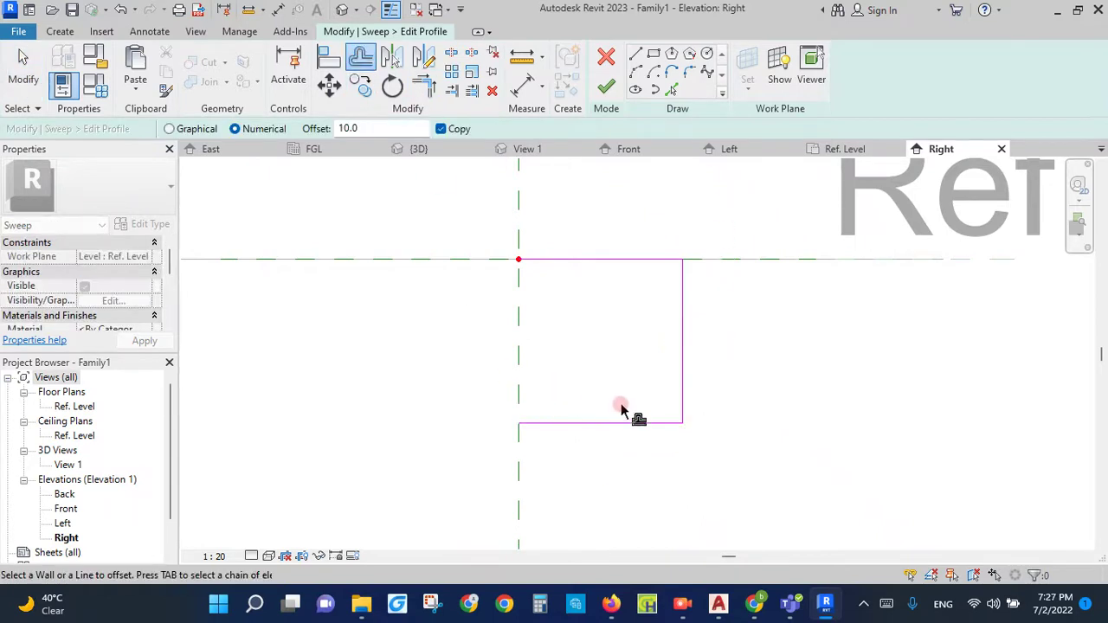
left_click(594, 419)
left_click(676, 338)
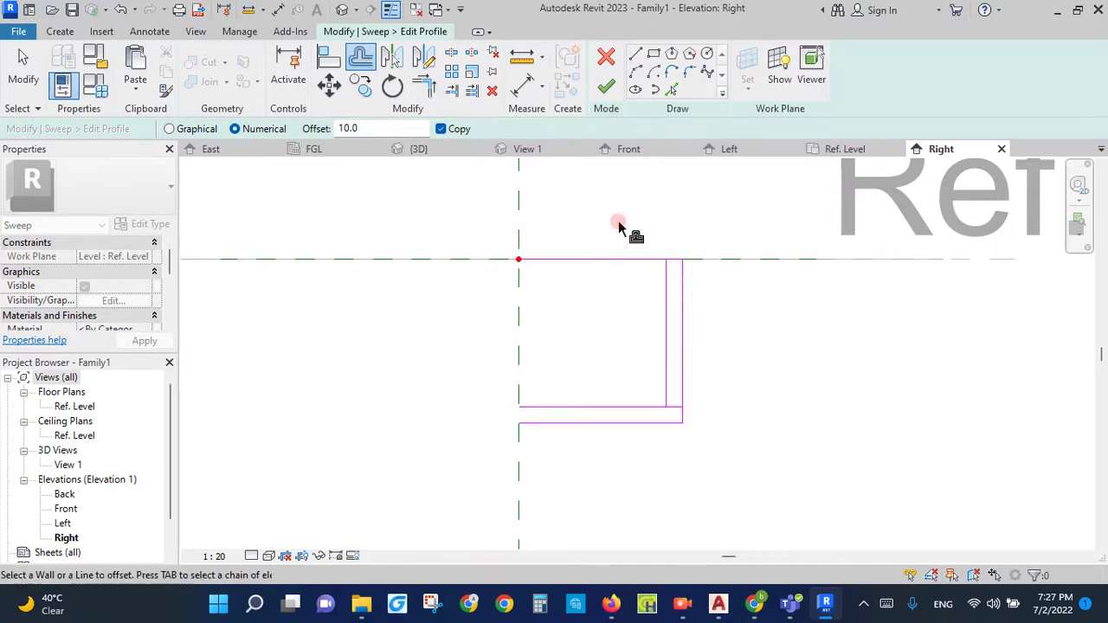
left_click(423, 84)
left_click(670, 270)
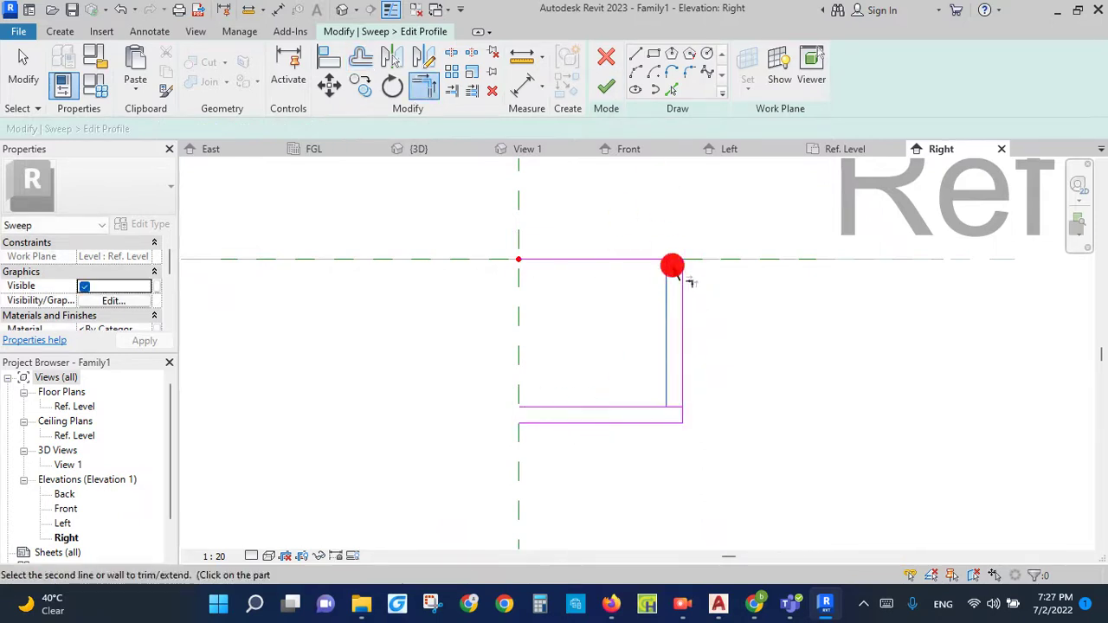
left_click(675, 262)
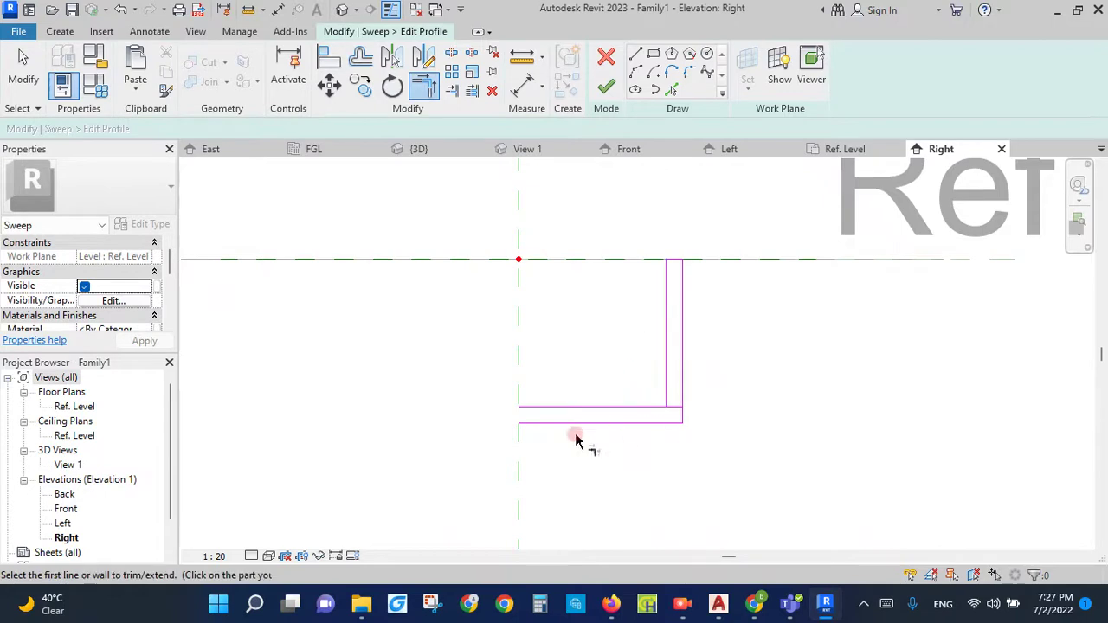
Step: Add a profile line locked to the reference plane and trim the inner lines into a clean corner
left_click(636, 55)
left_click(520, 407)
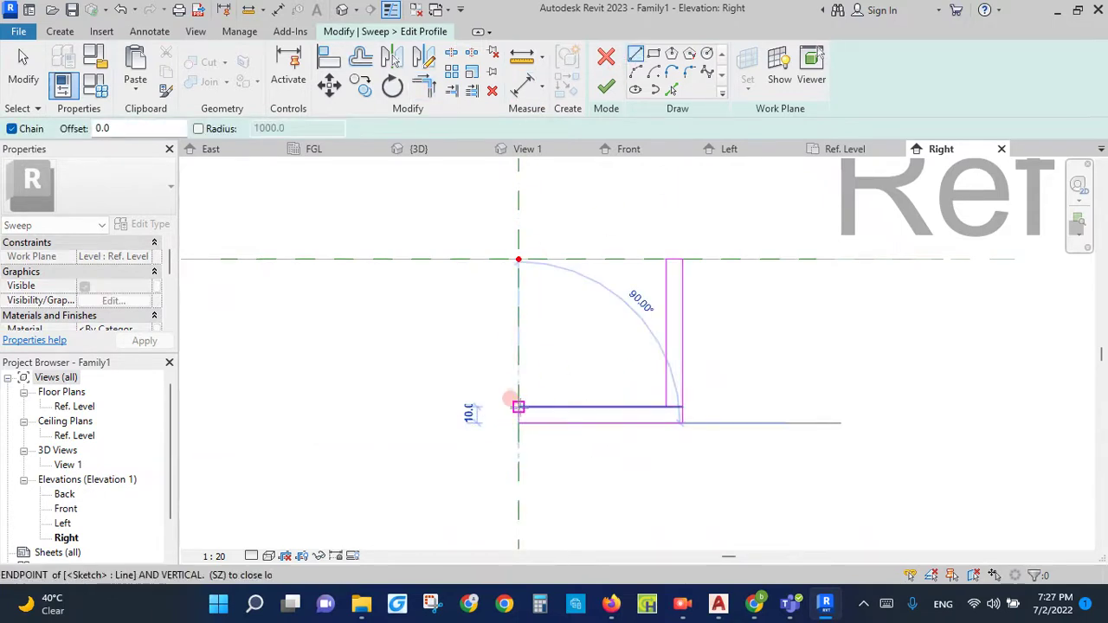
left_click(489, 383)
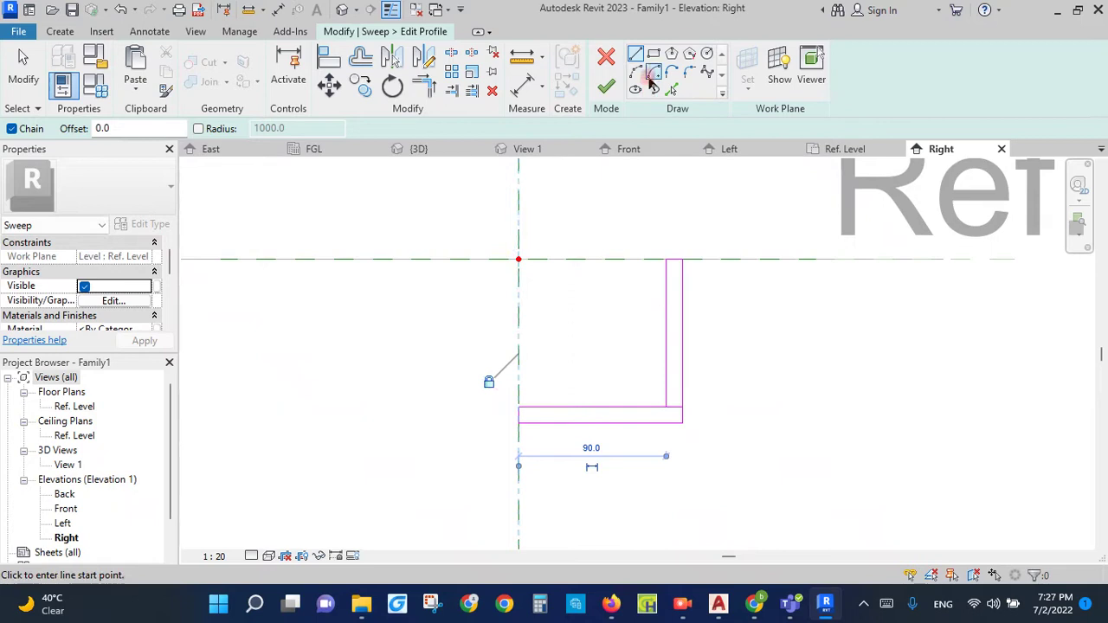
left_click(424, 85)
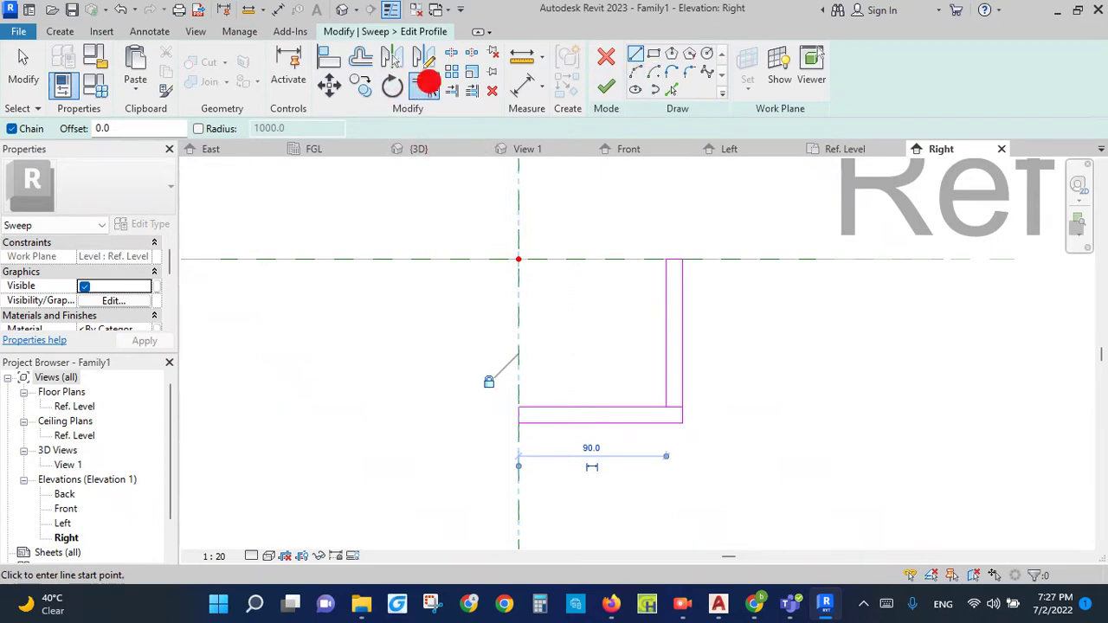
left_click(651, 403)
left_click(665, 389)
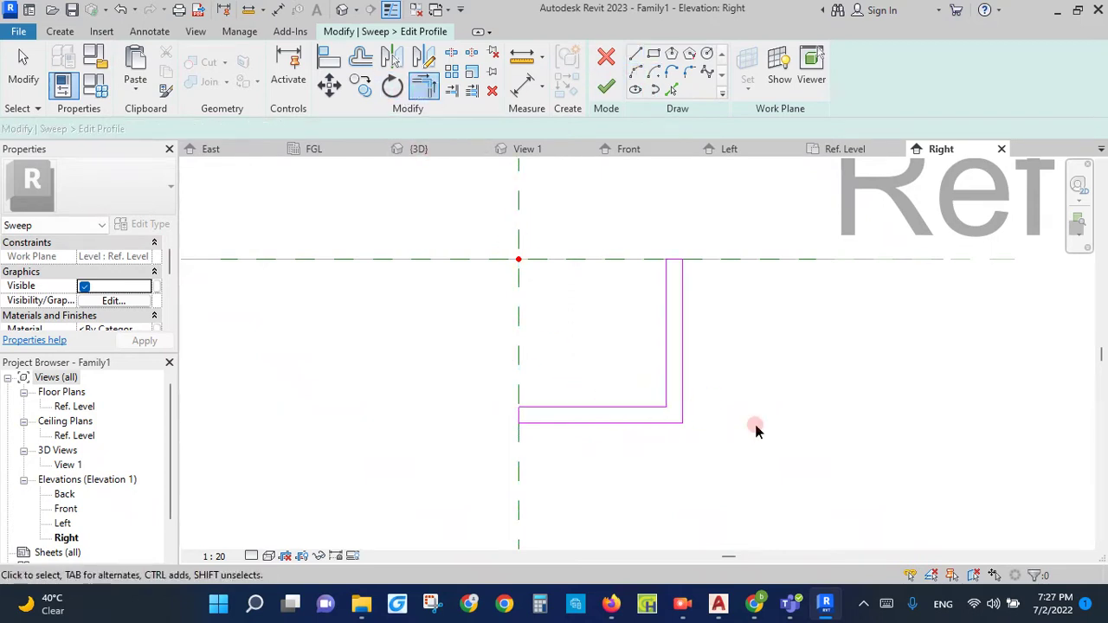
key("Escape")
Step: Dimension the profile's two 100 legs with aligned dimensions below and right of it
key("d")
key("i")
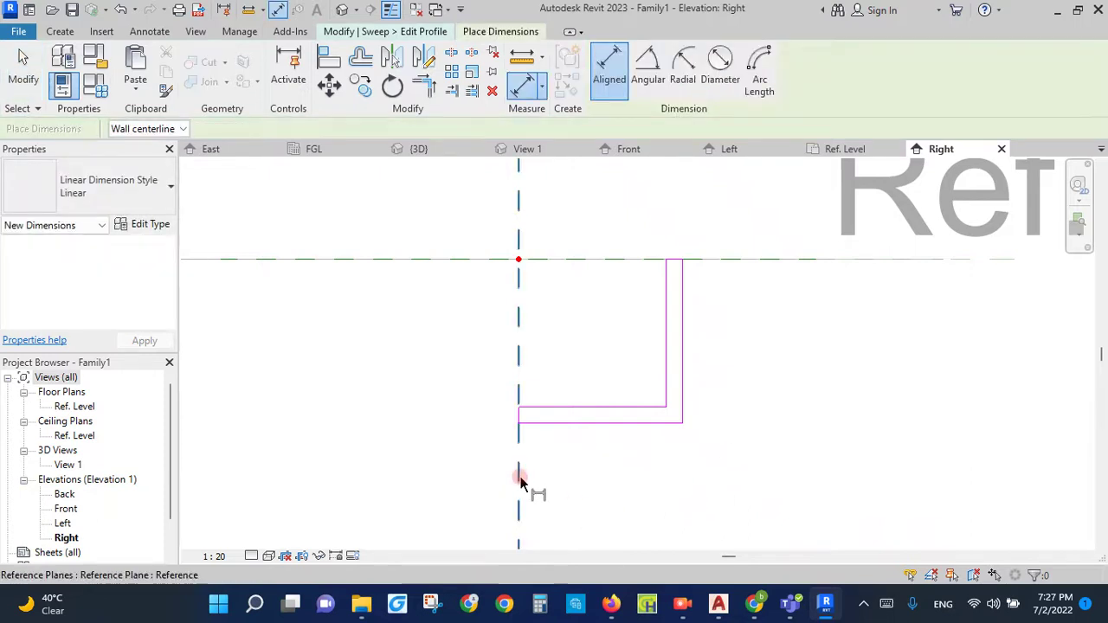
left_click(520, 470)
left_click(683, 411)
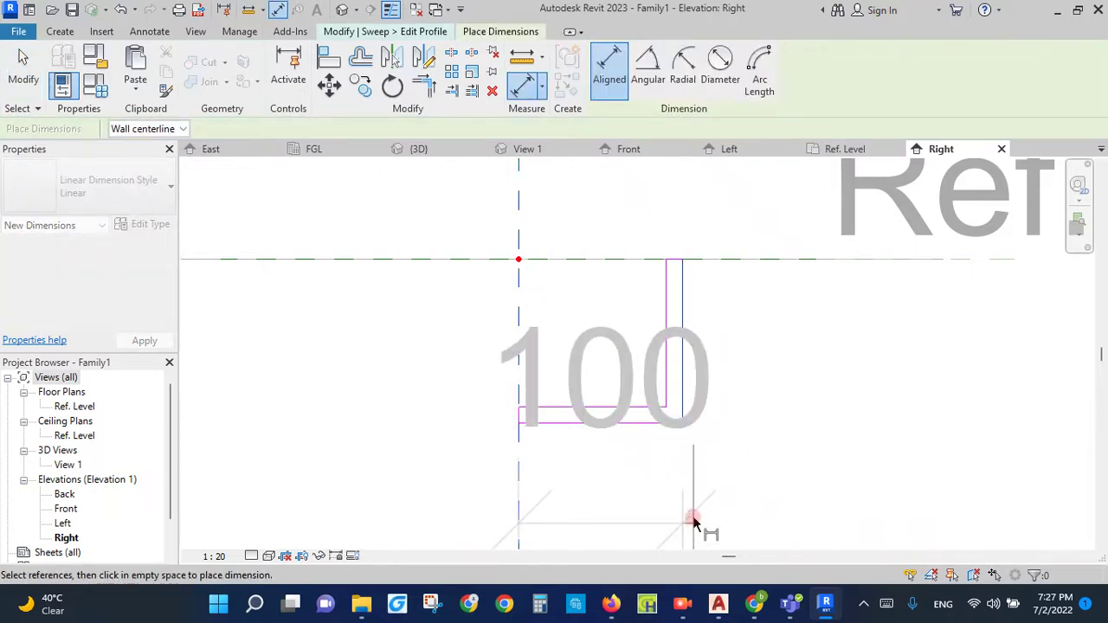
scroll(680, 389, "down", 3)
left_click(688, 509)
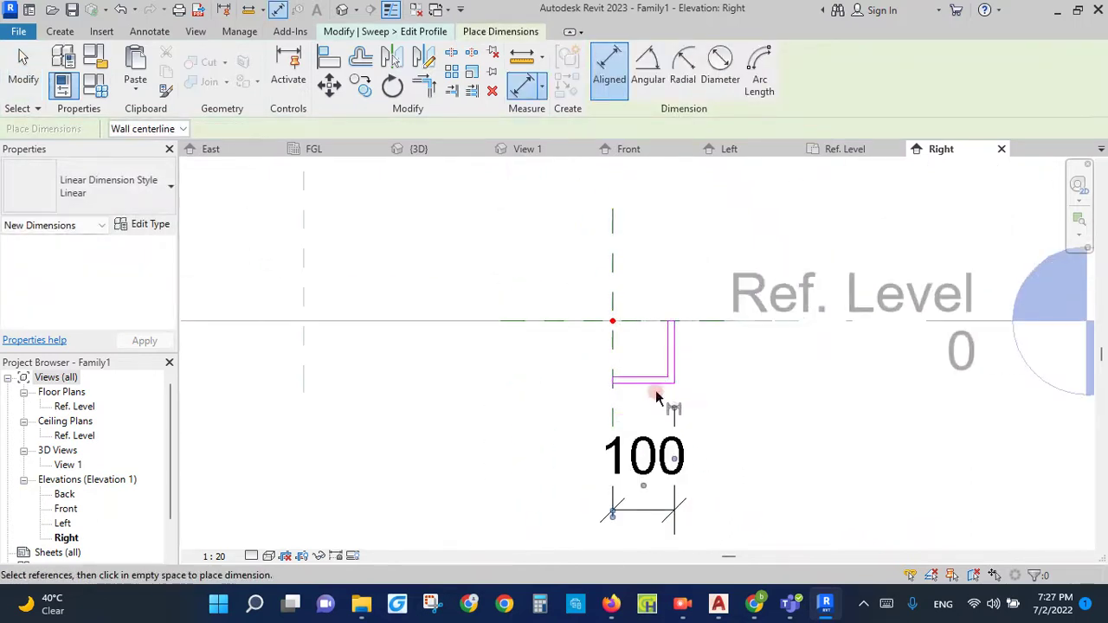
left_click(665, 381)
left_click(690, 328)
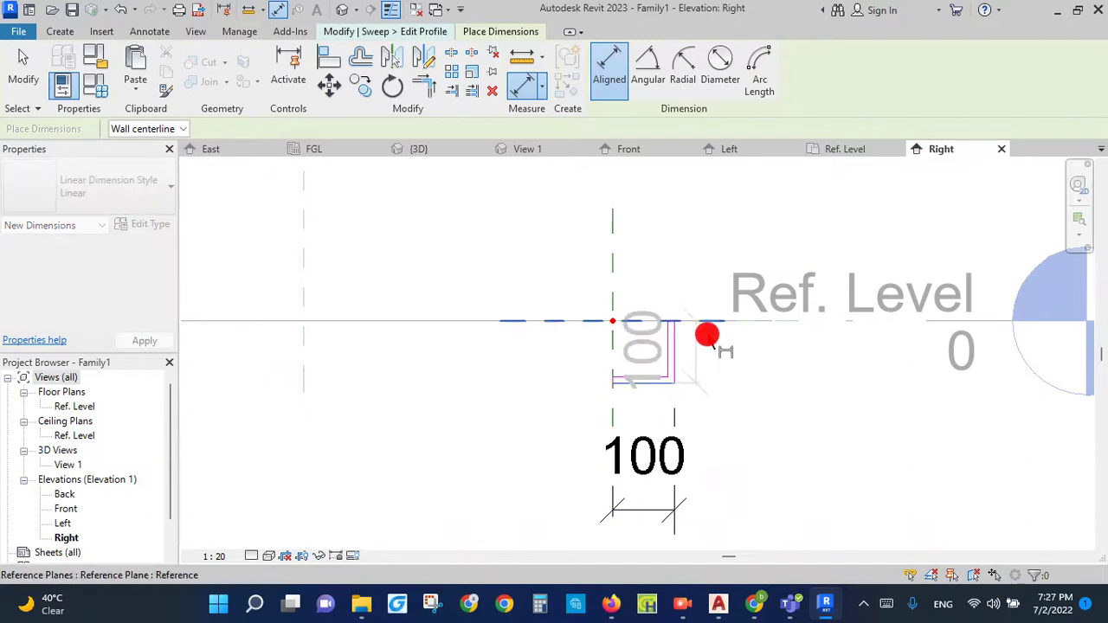
left_click(784, 403)
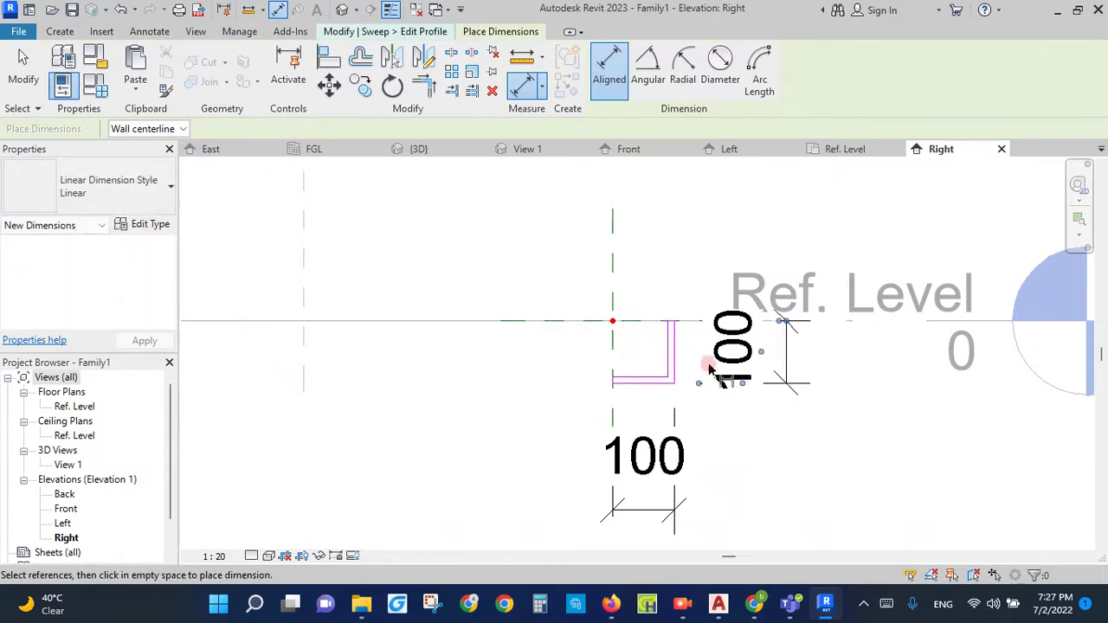
Step: Dimension the two 10 thicknesses of the profile, above and on the left
left_click(663, 344)
left_click(674, 333)
left_click(667, 249)
left_click(634, 382)
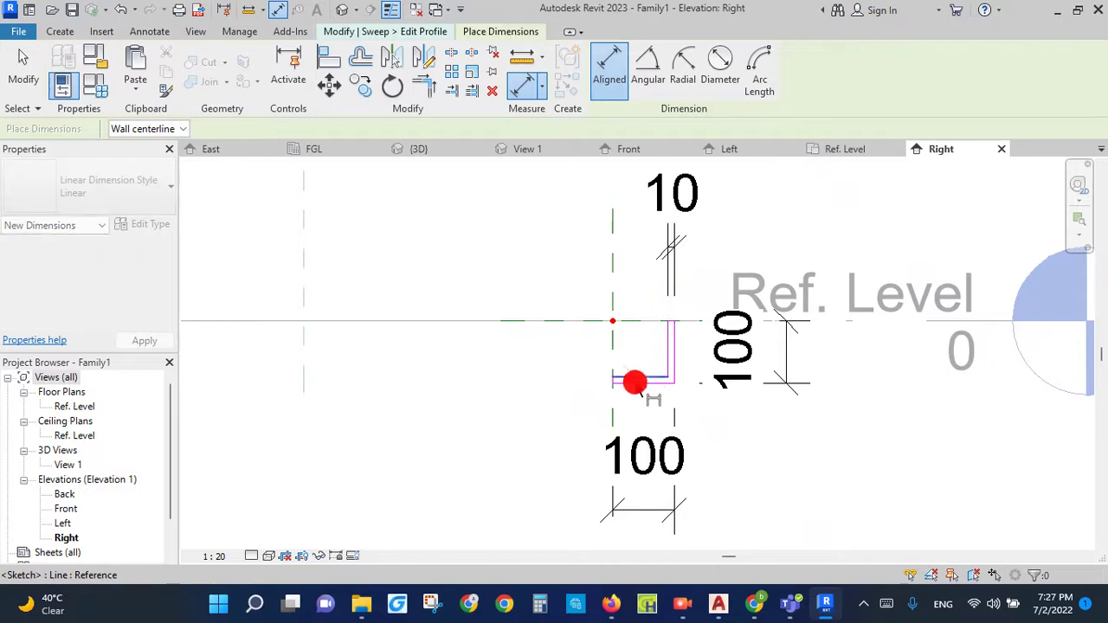
left_click(541, 386)
key("Escape")
key("Escape")
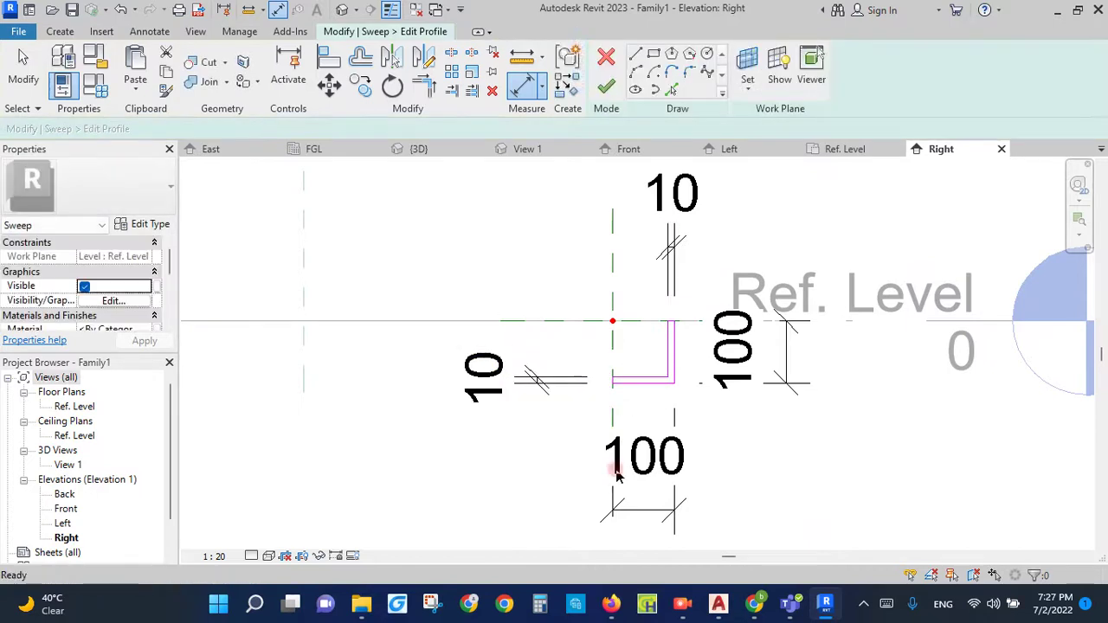
Step: Label both 100 dimensions with a new parameter A_mh
left_click(664, 481)
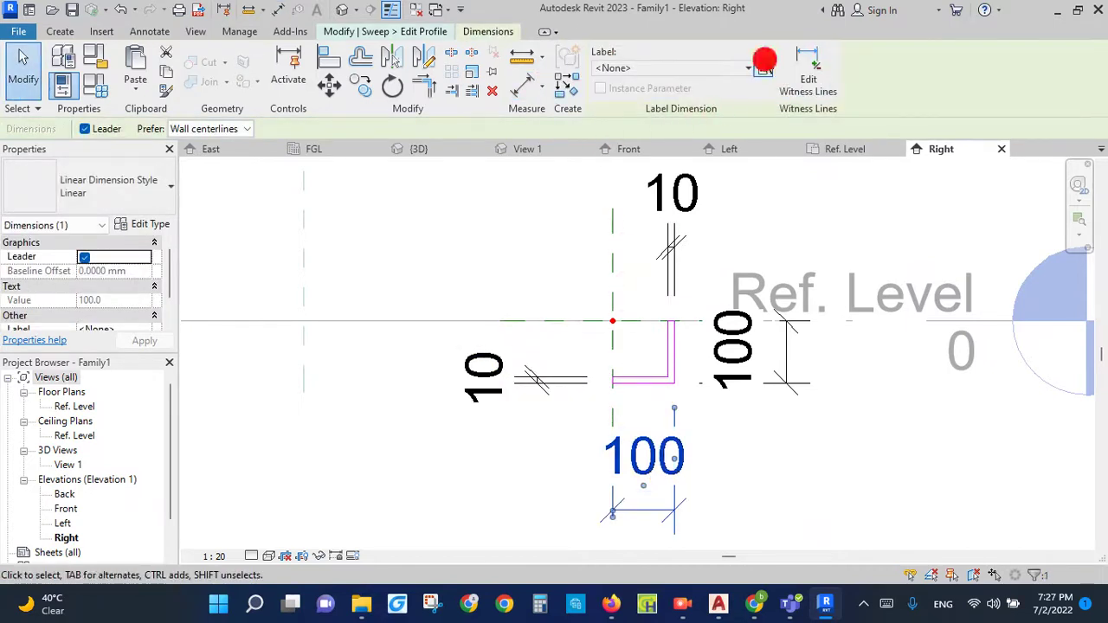
left_click(764, 65)
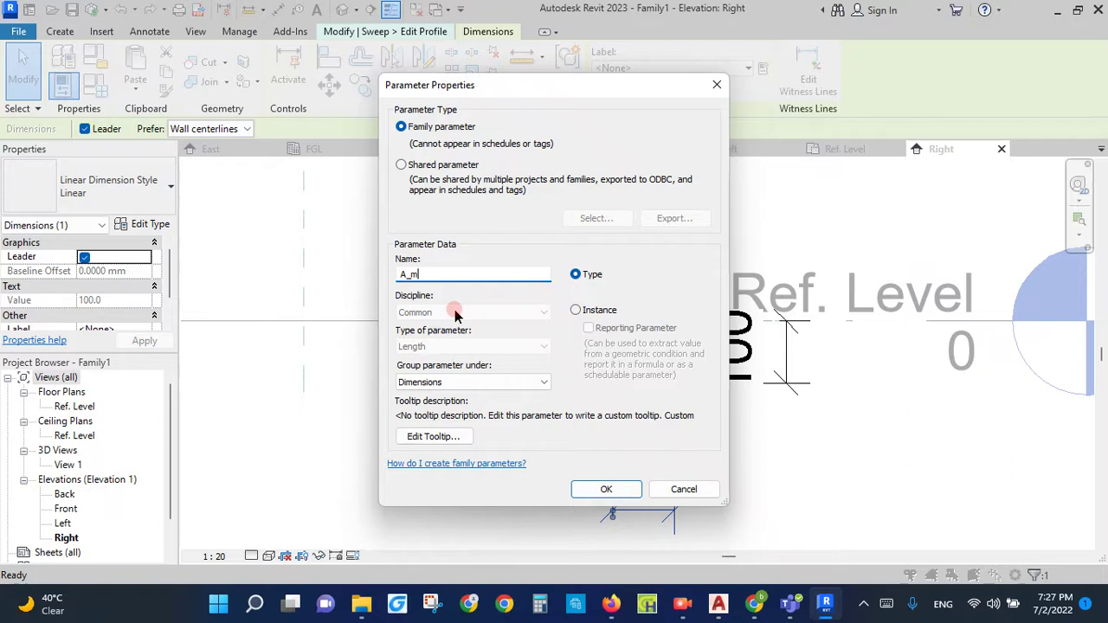
type("A_mh")
left_click(607, 490)
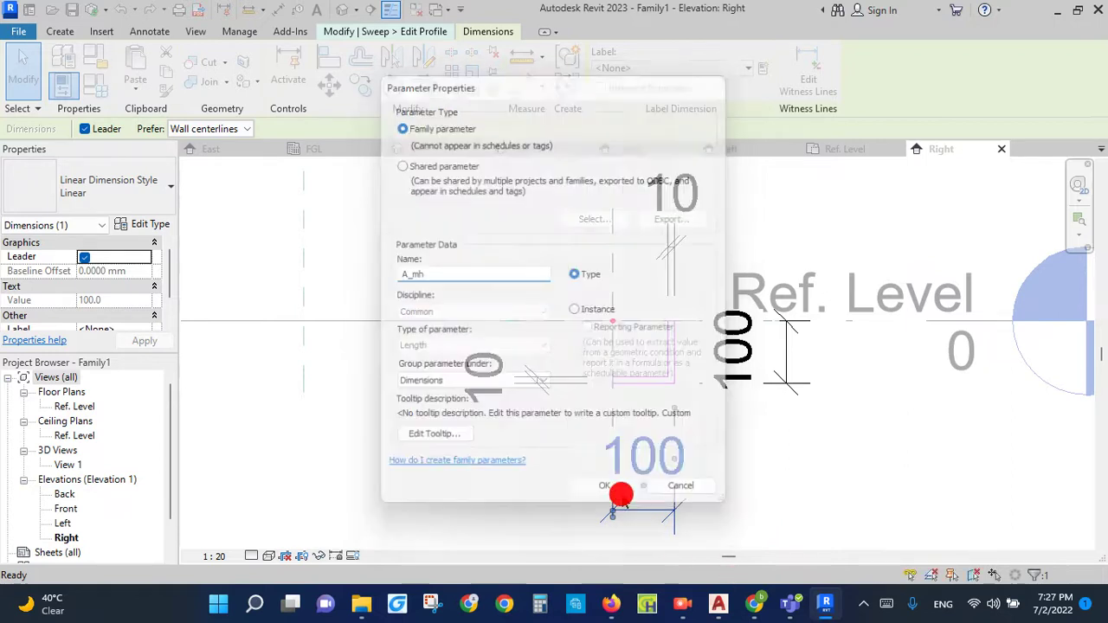
left_click(777, 379)
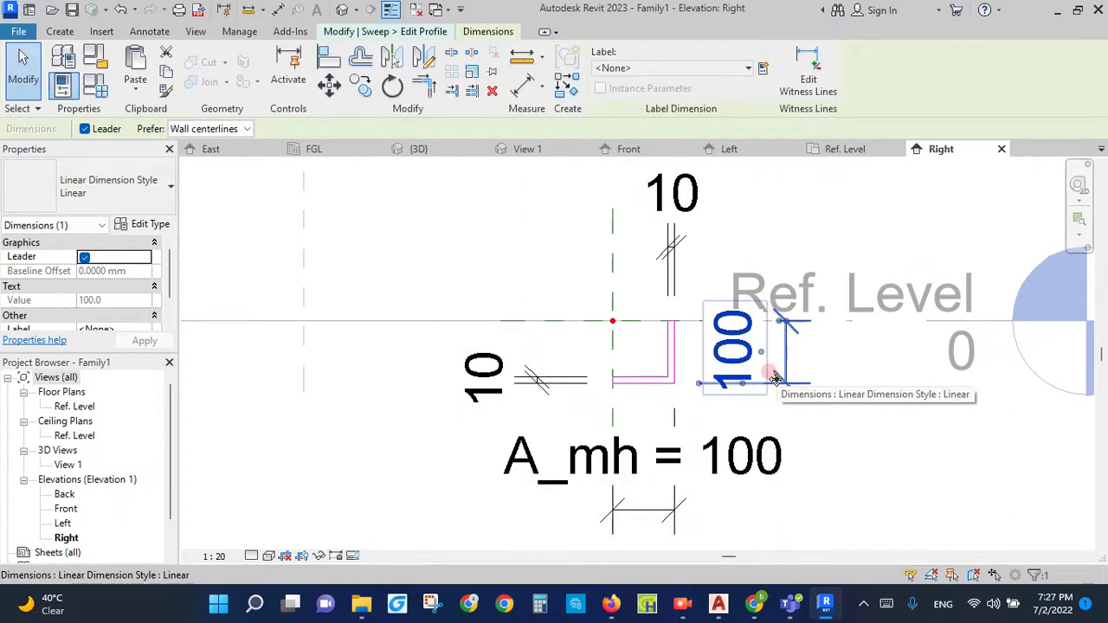
left_click(663, 68)
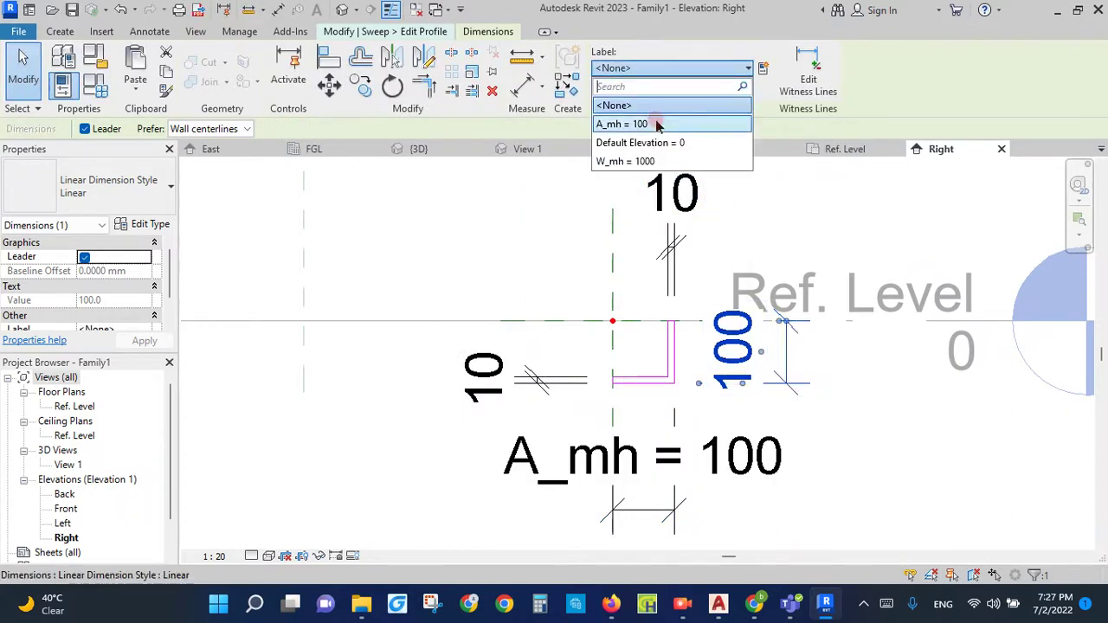
left_click(656, 124)
Step: Label both 10 thickness dimensions with a new parameter At_mh
left_click(506, 389)
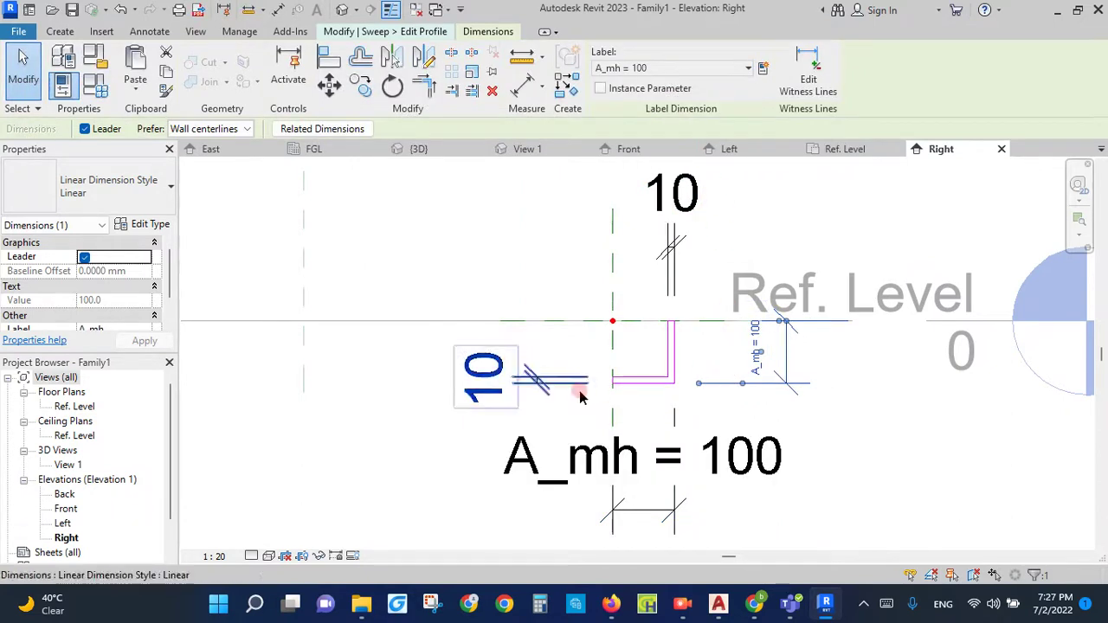
left_click(762, 68)
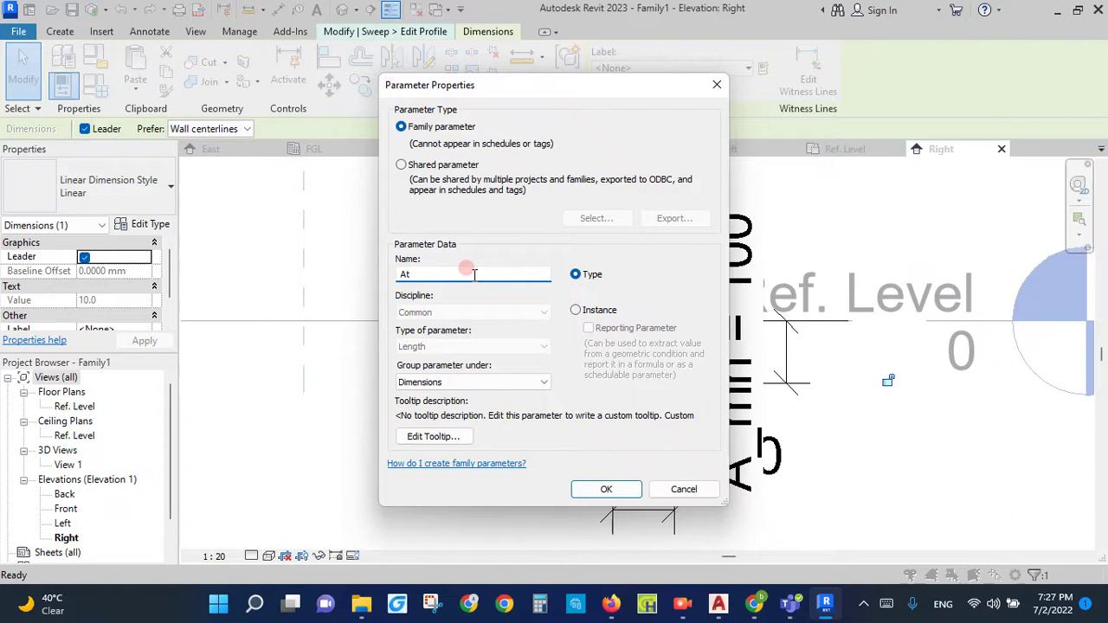
type("At_mh")
left_click(604, 493)
left_click(673, 253)
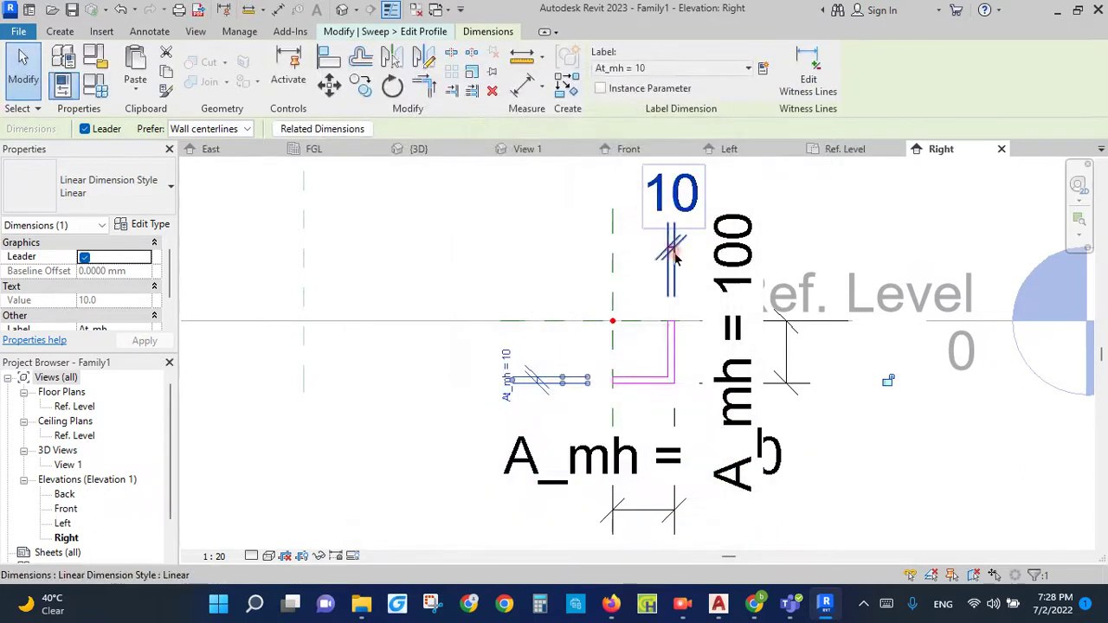
left_click(671, 68)
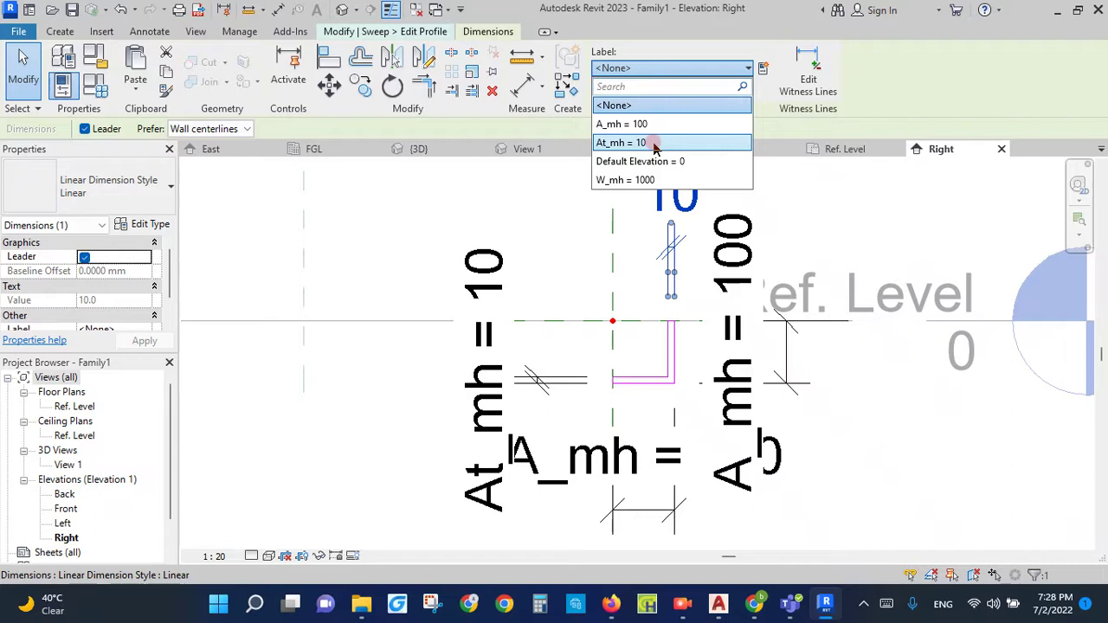
left_click(655, 143)
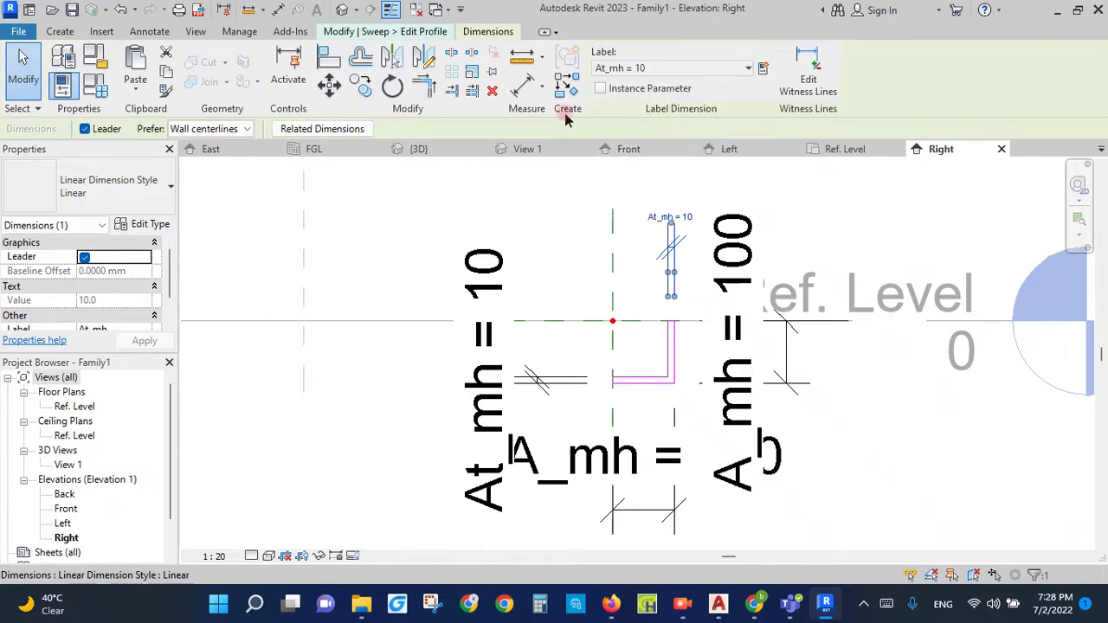
left_click(948, 508)
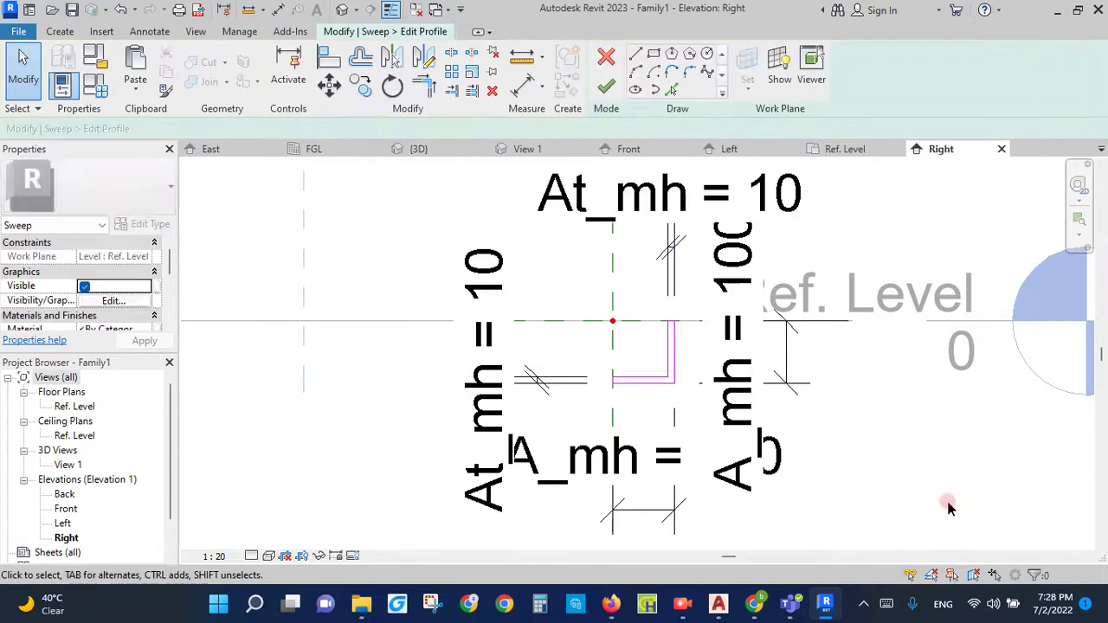
Step: Finish the profile, then in the Ref. Level plan align and lock the top and left path lines to the reference lines
left_click(606, 87)
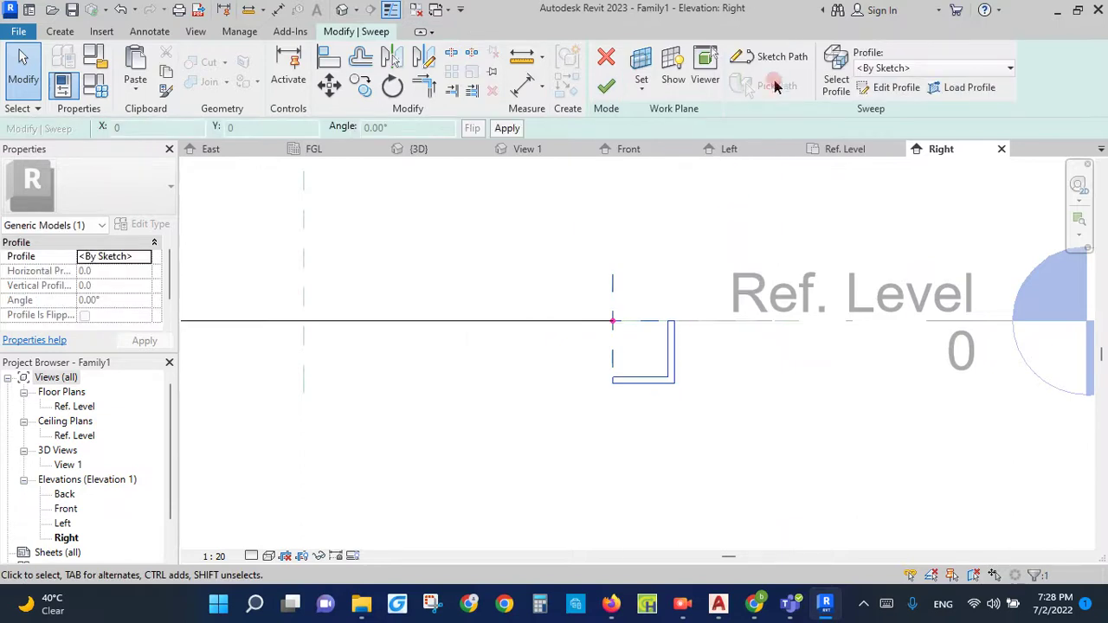
mouse_move(844, 149)
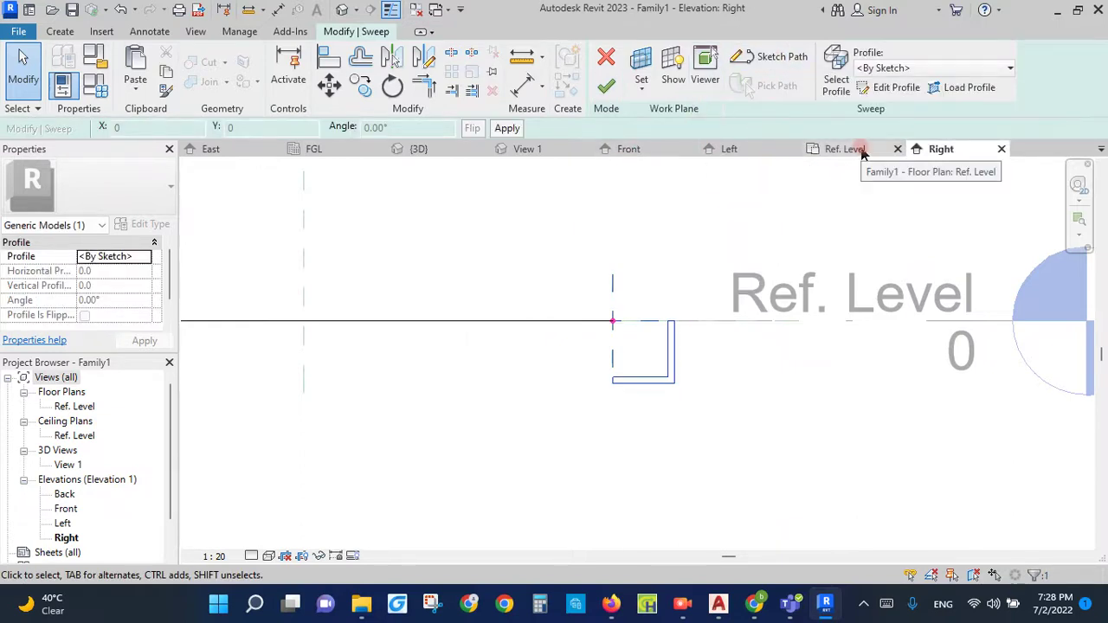
left_click(862, 153)
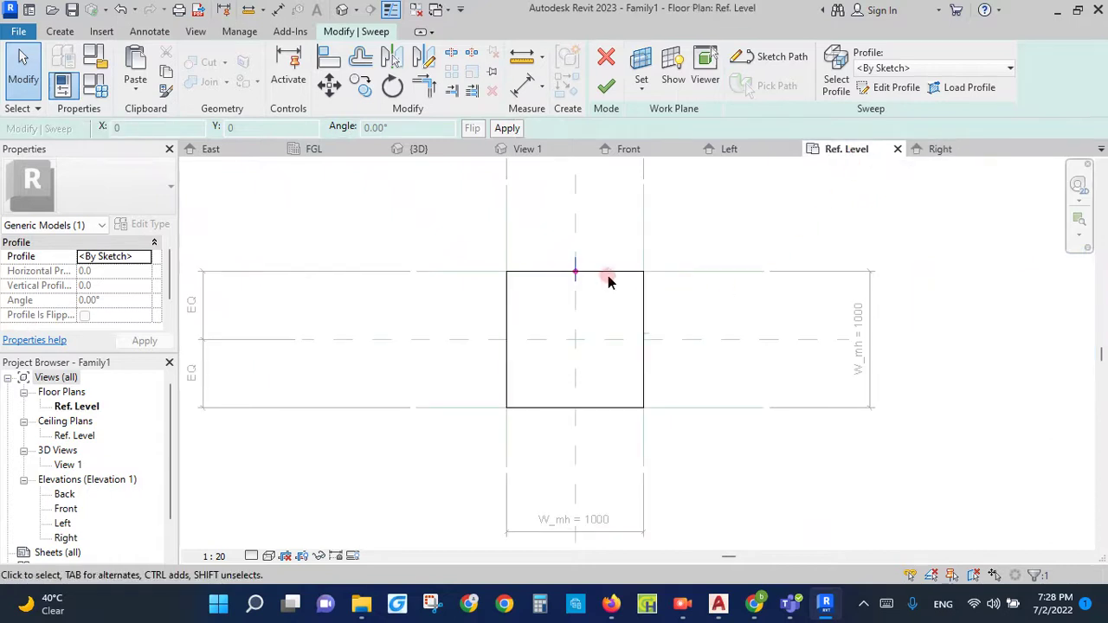
left_click(784, 56)
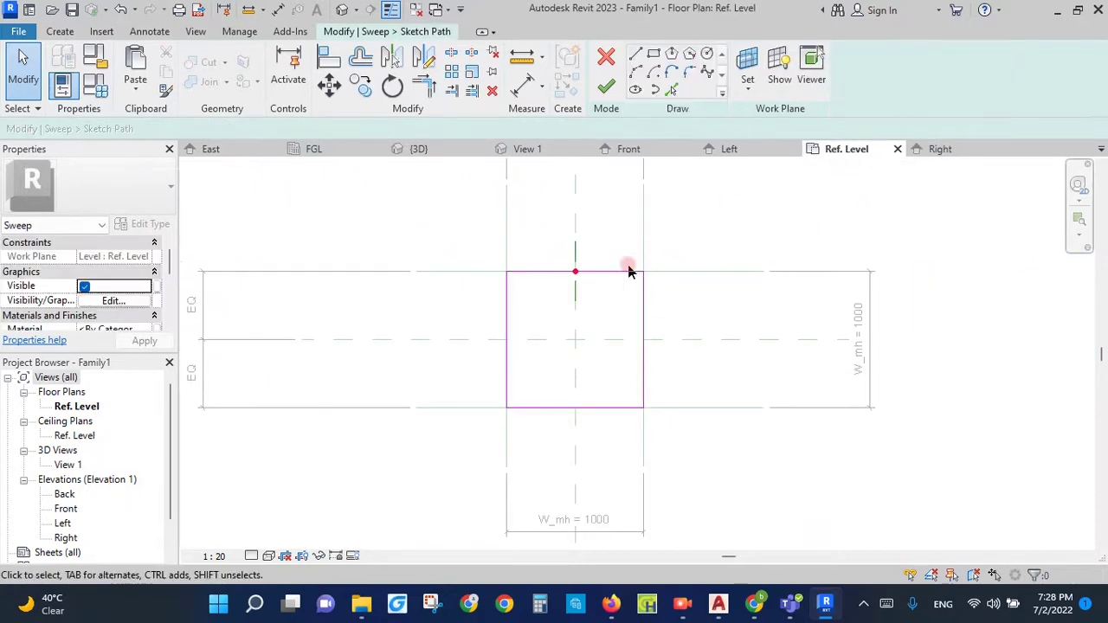
scroll(630, 271, "up", 3)
mouse_move(594, 260)
left_mouse_down()
mouse_move(594, 316)
mouse_move(592, 260)
left_mouse_up()
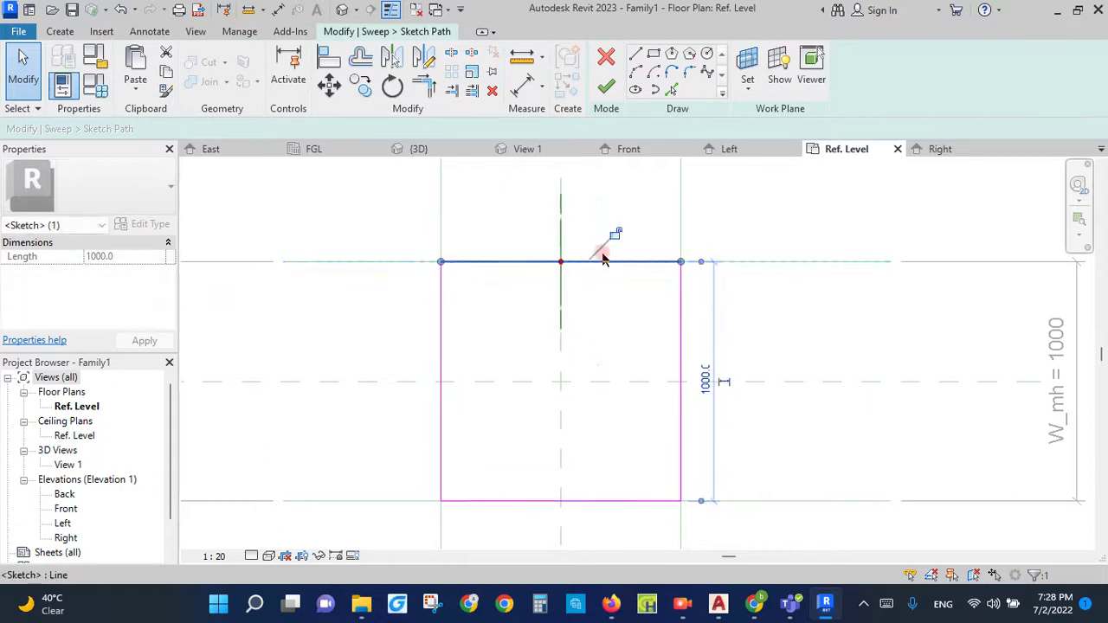
left_click(439, 302)
left_click_drag(463, 310, 437, 321)
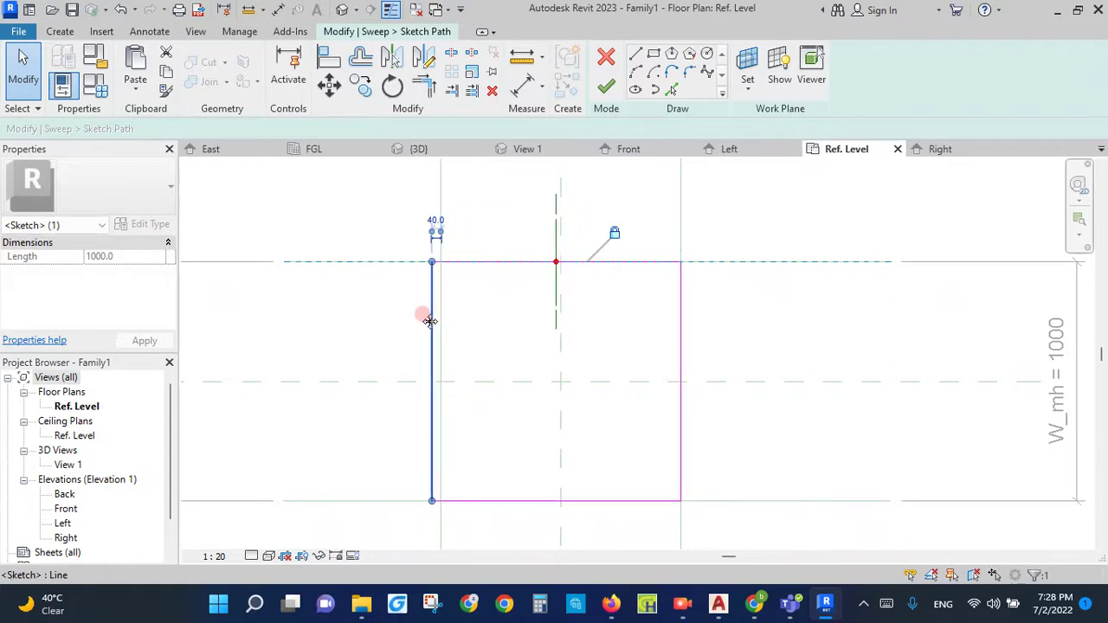
left_click_drag(444, 321, 437, 320)
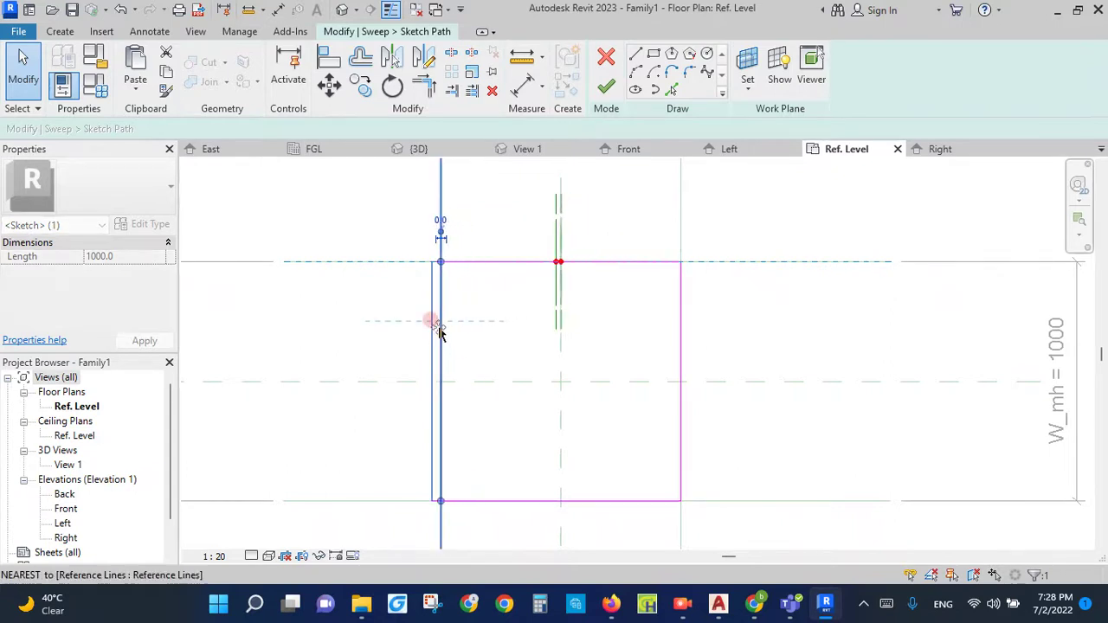
left_click(413, 327)
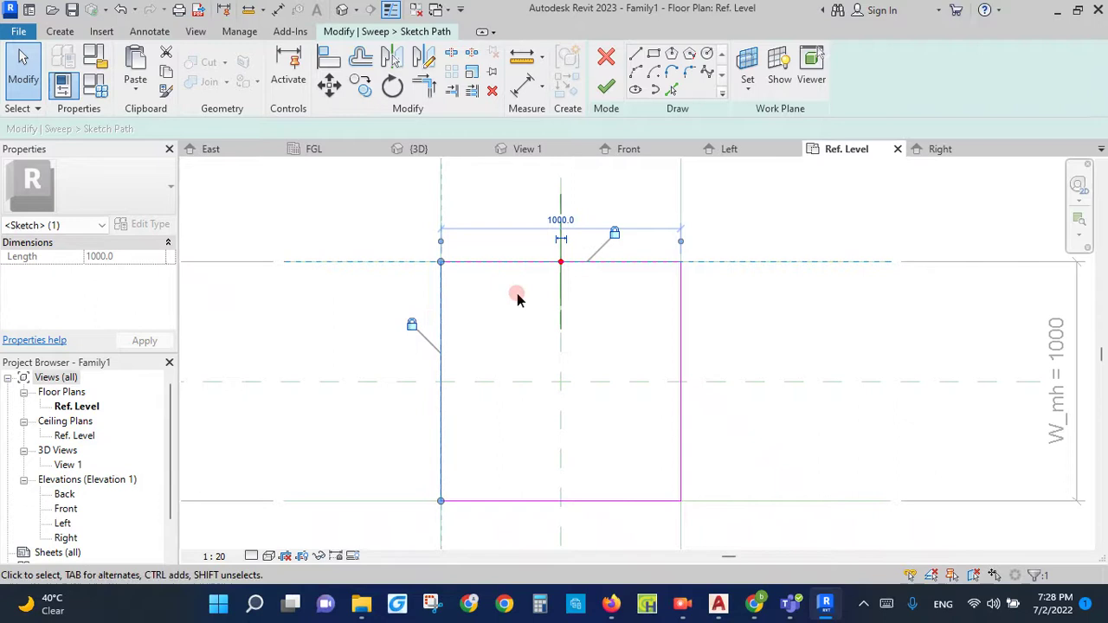
Step: Snap and lock the bottom and right path lines onto the reference lines
scroll(495, 443, "up", 2)
mouse_move(509, 428)
left_mouse_down()
mouse_move(512, 389)
mouse_move(515, 428)
left_mouse_up()
left_click(586, 458)
left_click(720, 399)
mouse_move(718, 378)
left_mouse_down()
mouse_move(698, 394)
mouse_move(722, 395)
left_mouse_up()
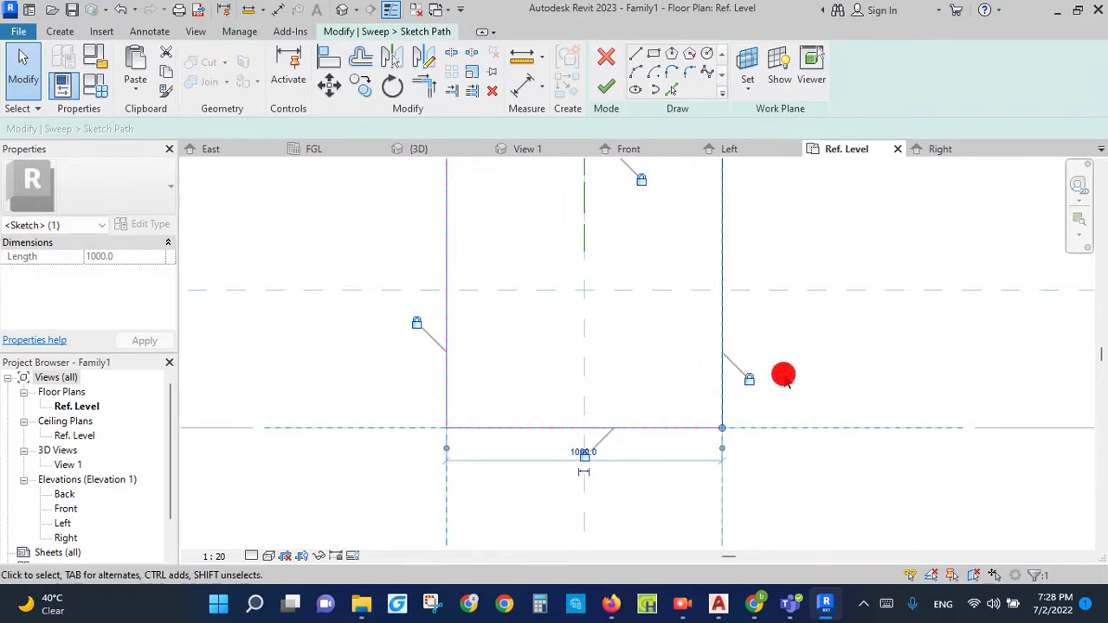
left_click(804, 322)
Step: Finish the square path and complete the sweep, then select the resulting frame
left_click(606, 86)
scroll(656, 403, "down", 2)
left_click(606, 85)
left_click(738, 388)
scroll(689, 381, "up", 2)
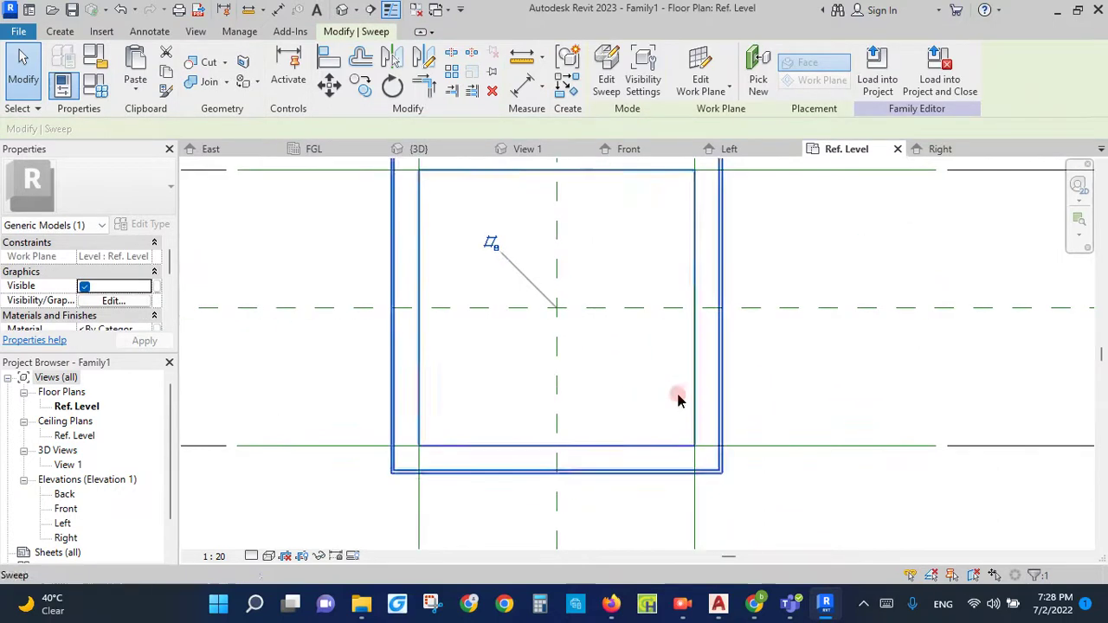
Step: Draw a section through the frame's centre, widen its extent, and go to Section 1
scroll(635, 417, "down", 1)
scroll(655, 459, "down", 1)
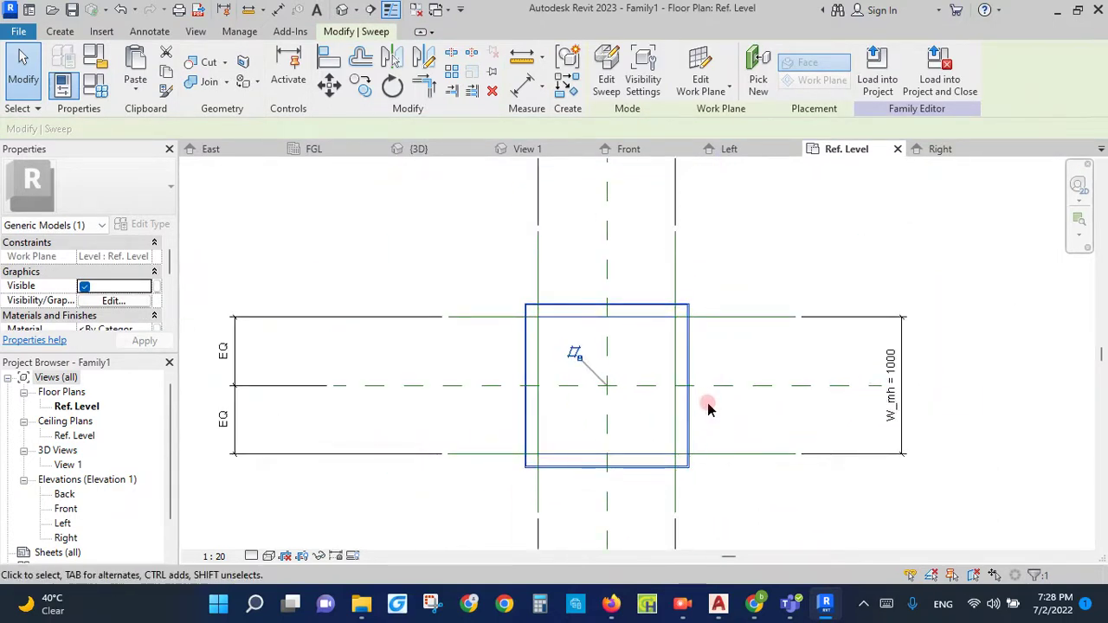
left_click(373, 9)
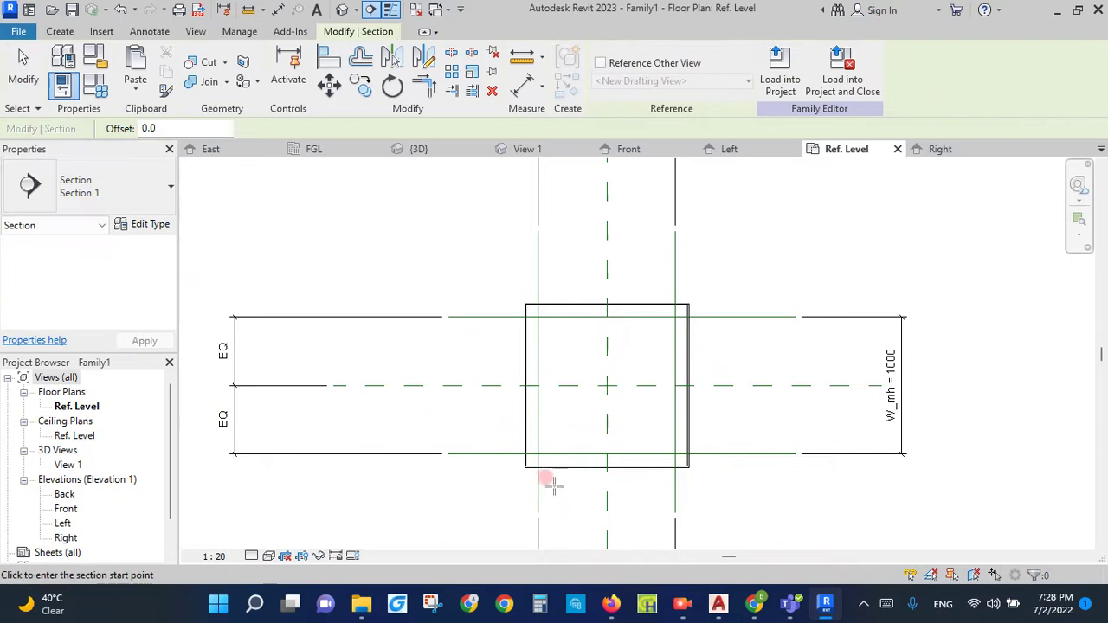
left_click(605, 510)
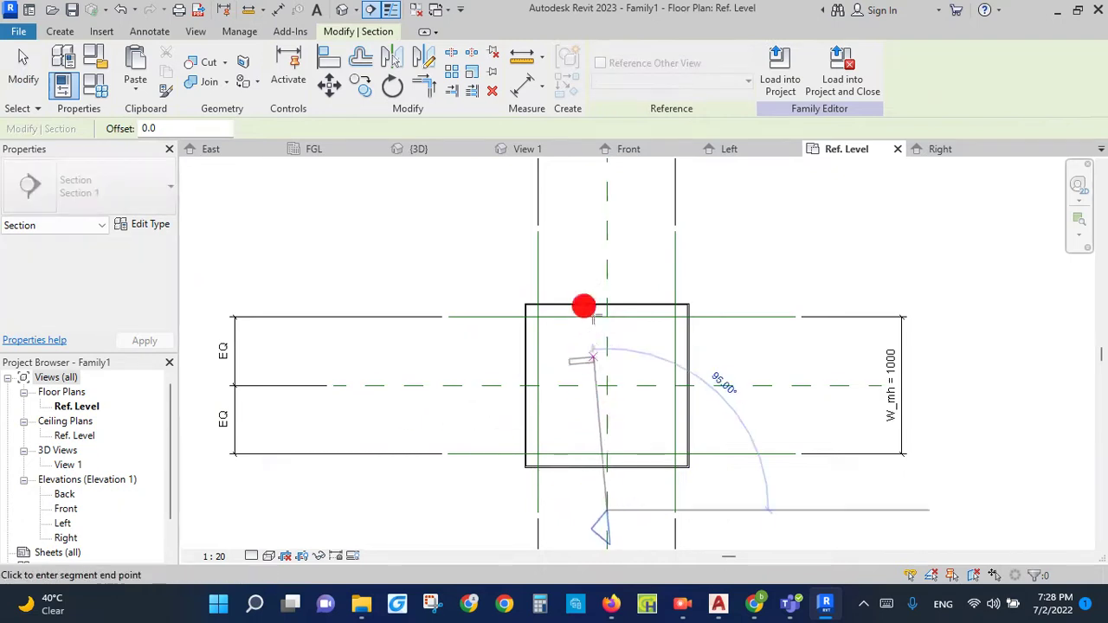
left_click(609, 264)
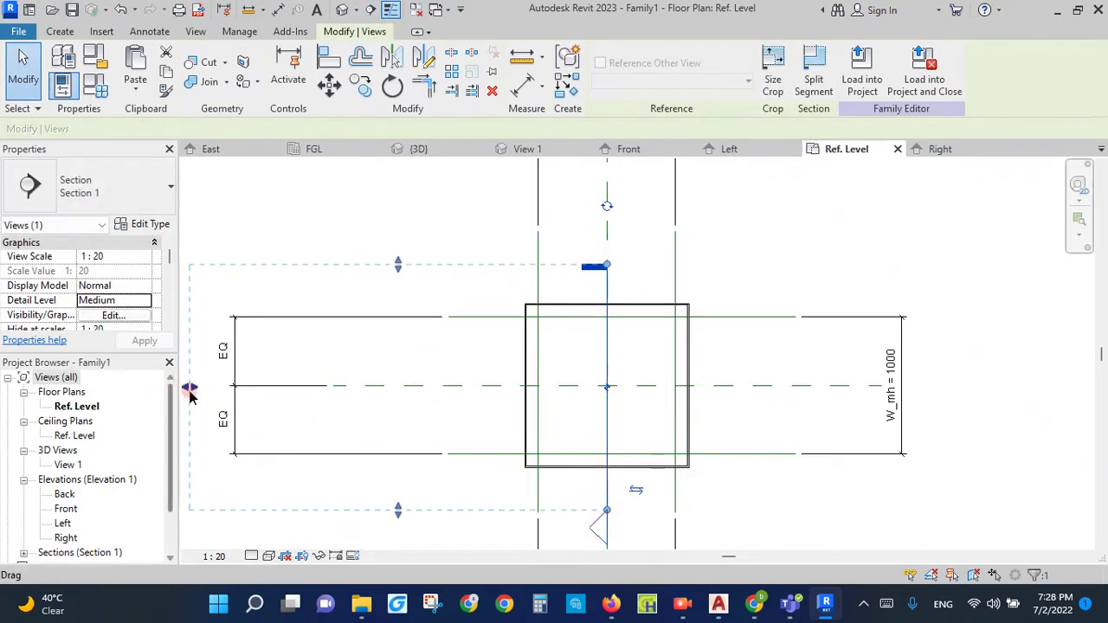
left_click_drag(232, 391, 577, 387)
right_click(609, 344)
left_click(671, 261)
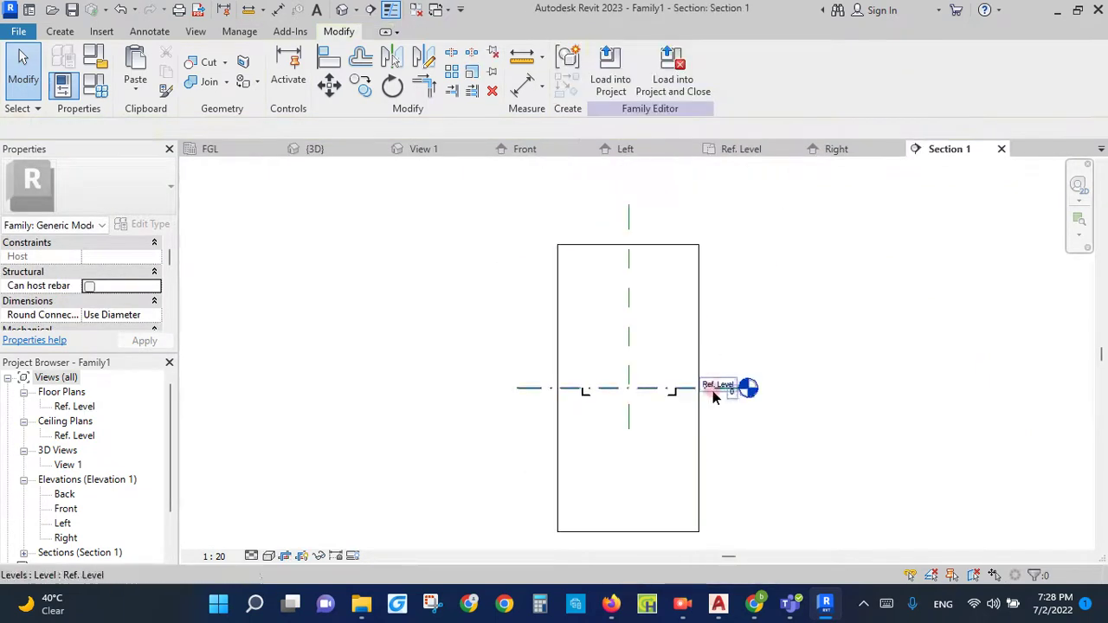
Step: In Family Types, flex W_mh to 1200, then apply 600
scroll(662, 401, "up", 5)
scroll(598, 473, "down", 2)
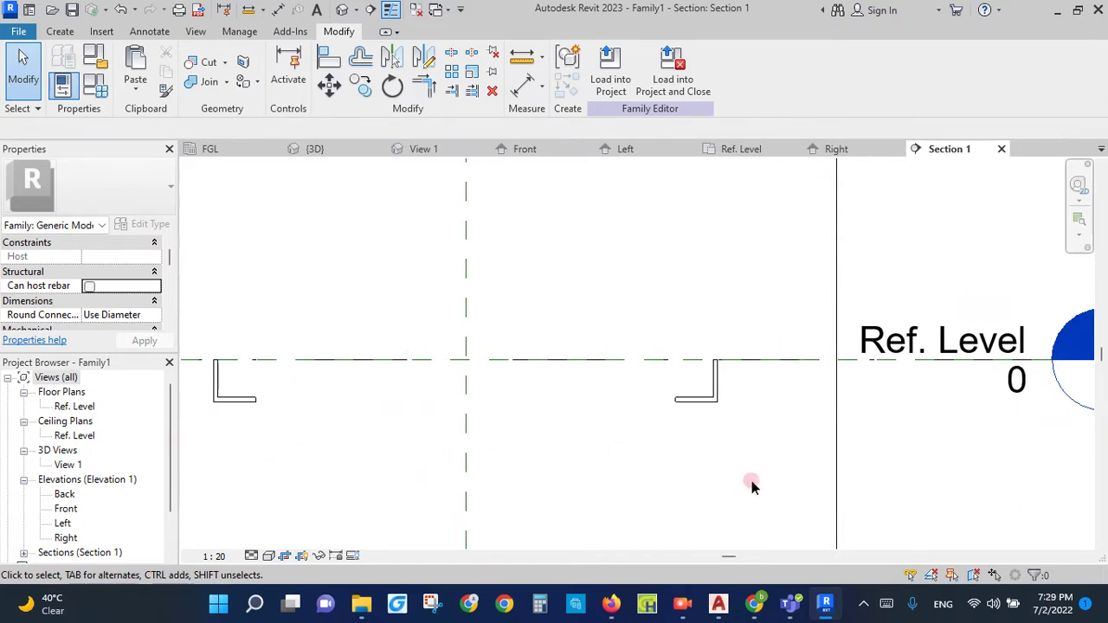
left_click(95, 84)
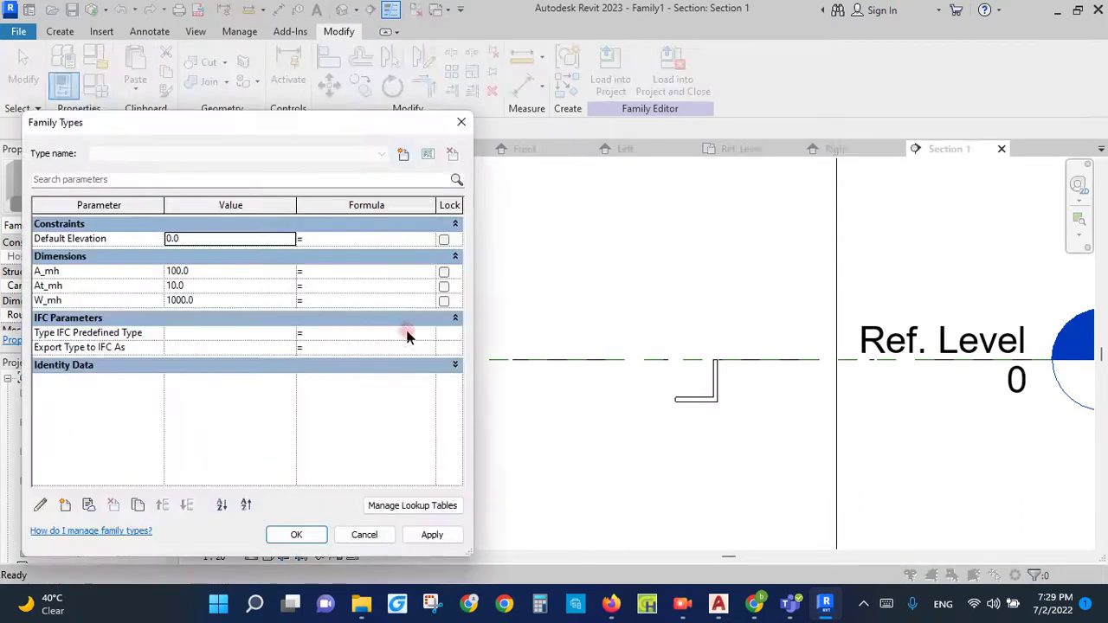
key("Escape")
scroll(774, 452, "down", 3)
scroll(646, 488, "up", 1)
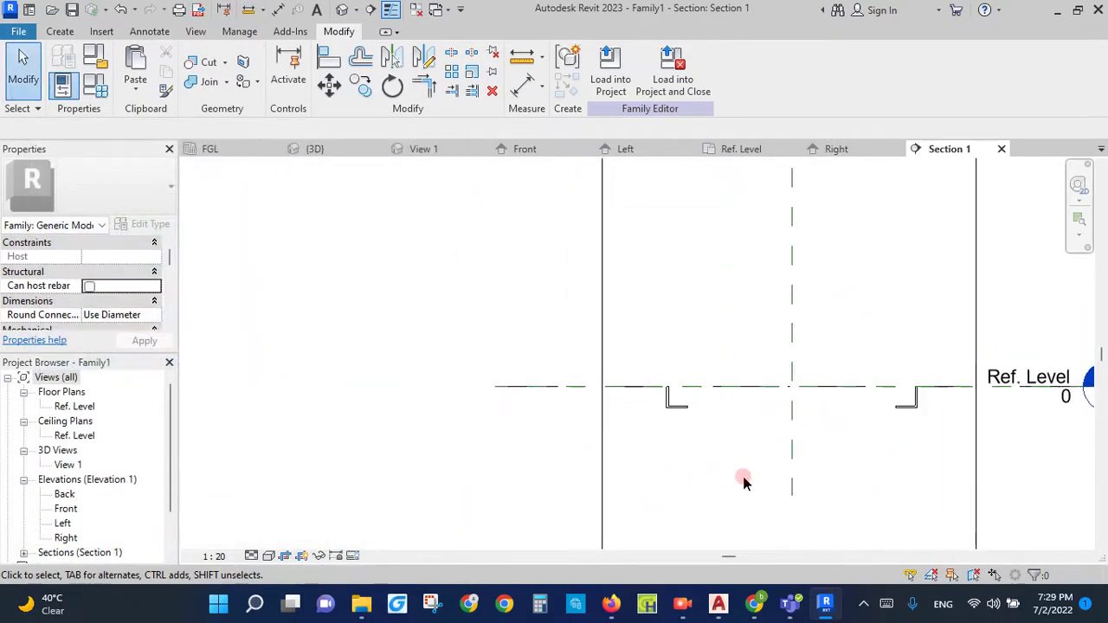
scroll(732, 474, "up", 1)
left_click(95, 84)
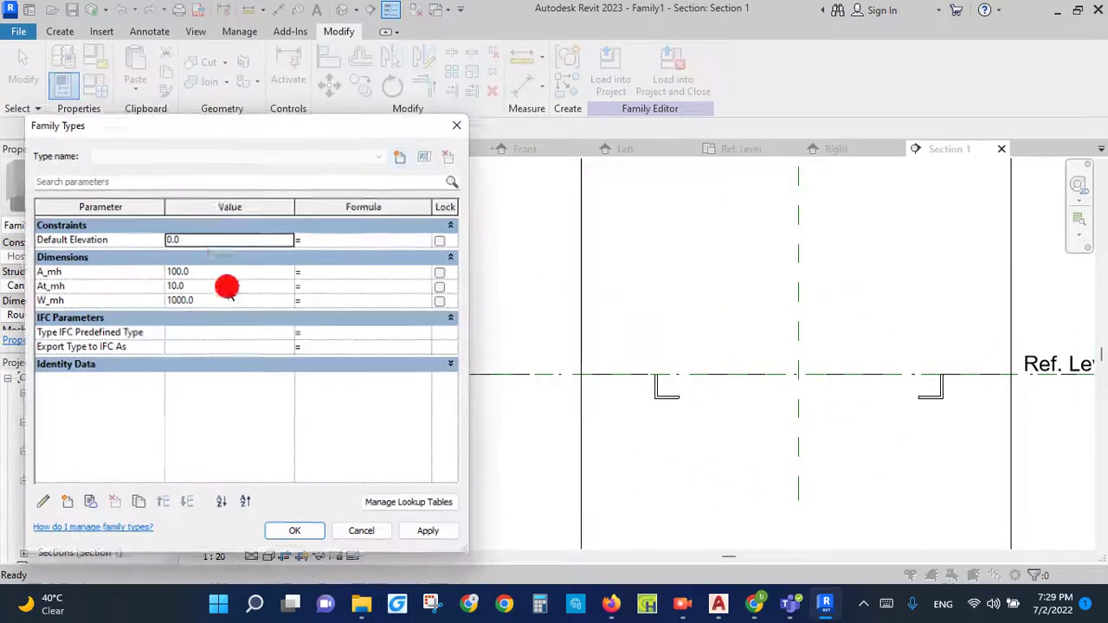
left_click(226, 300)
type("12")
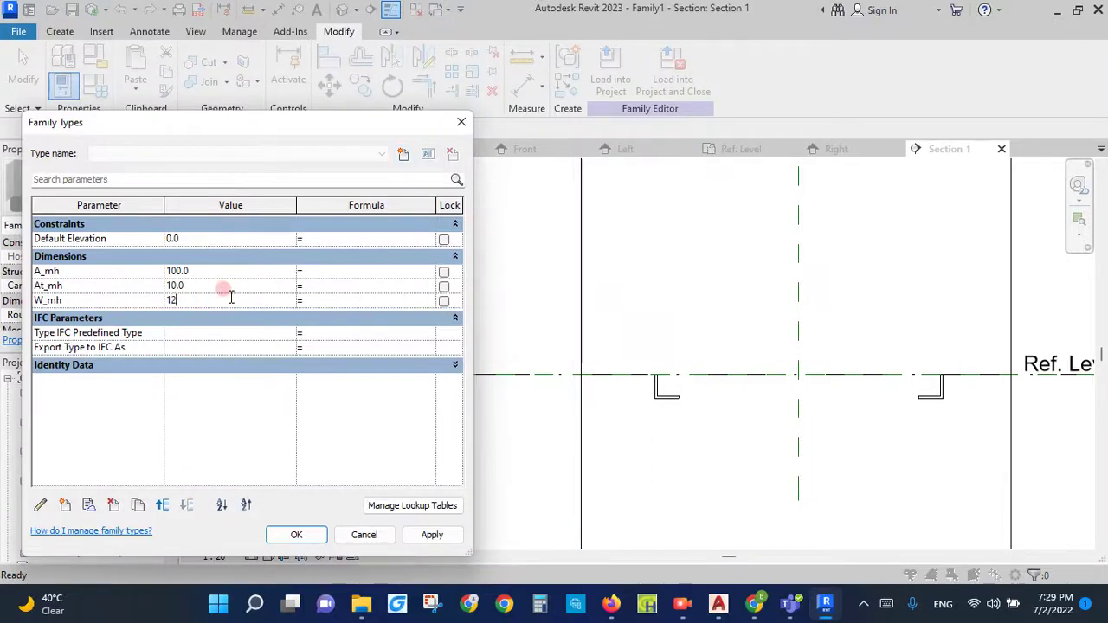
left_click(433, 534)
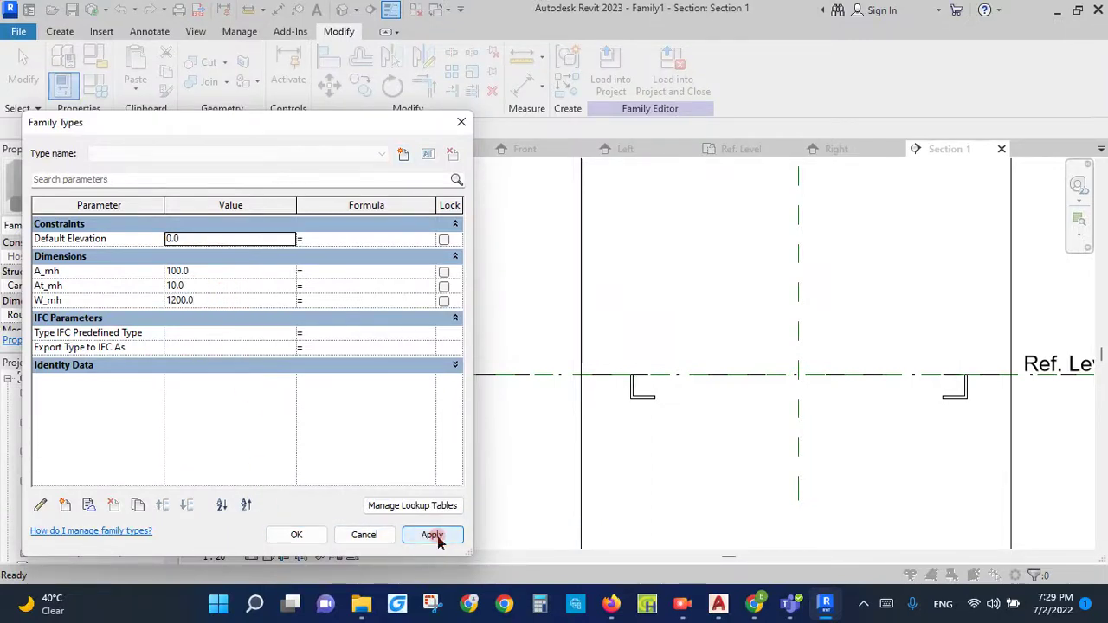
left_click(225, 301)
type("600")
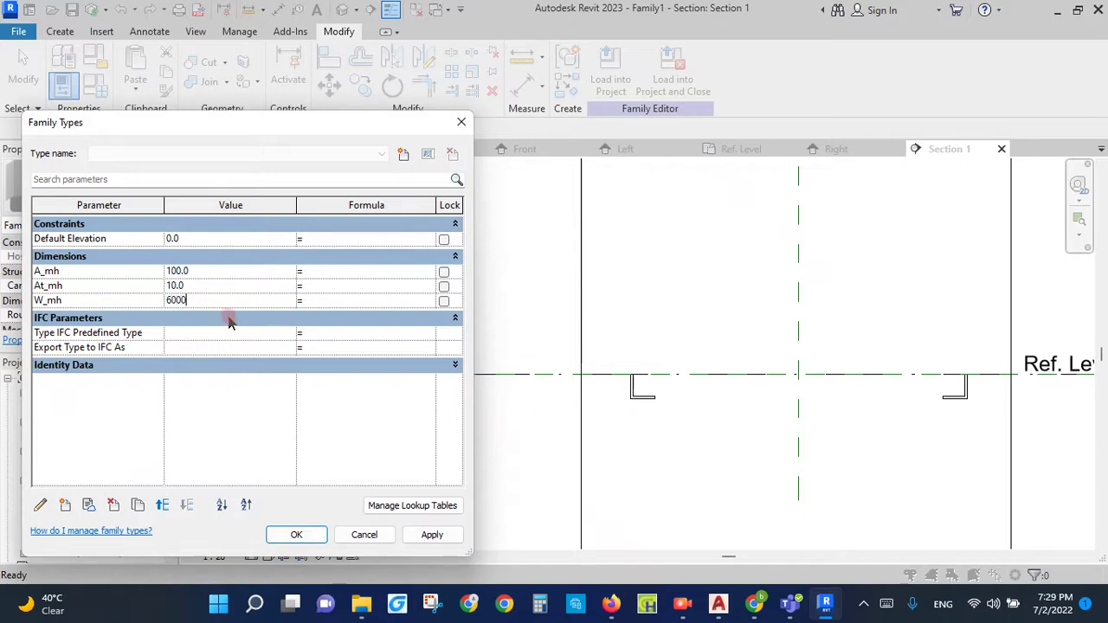
left_click(442, 535)
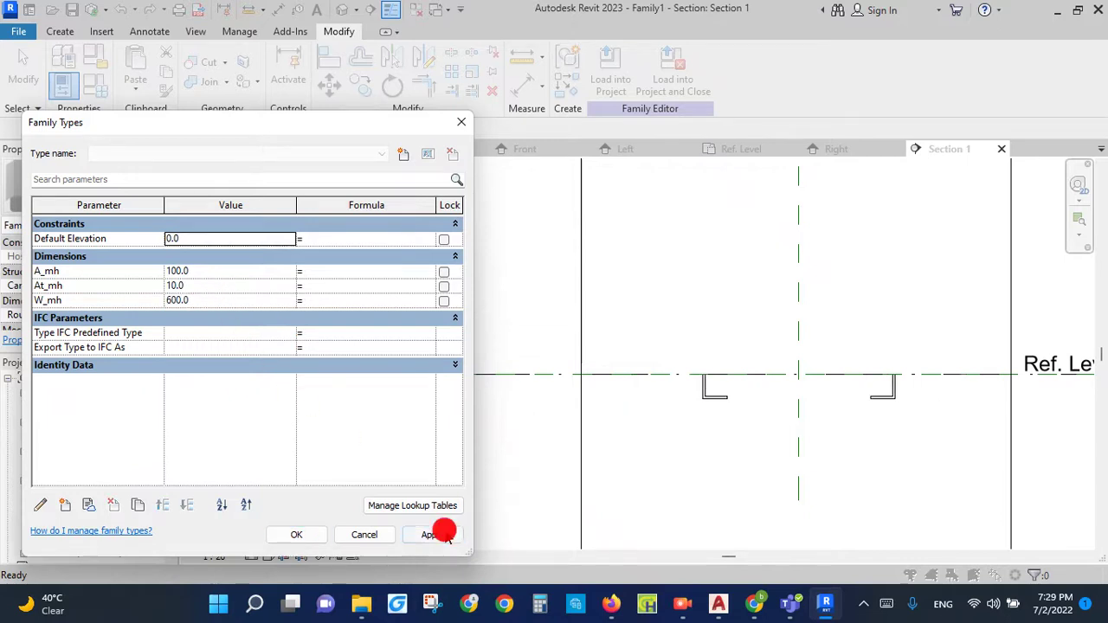
Step: Flex A_mh to 50, then 75, and accept the family types
left_click(201, 271)
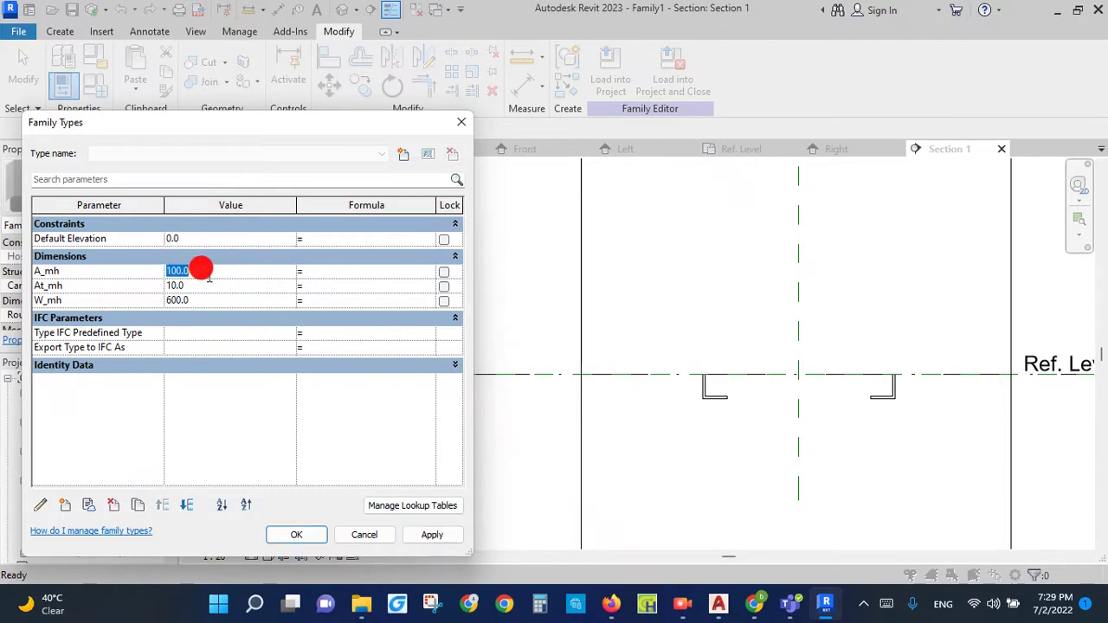
type("50")
left_click(438, 536)
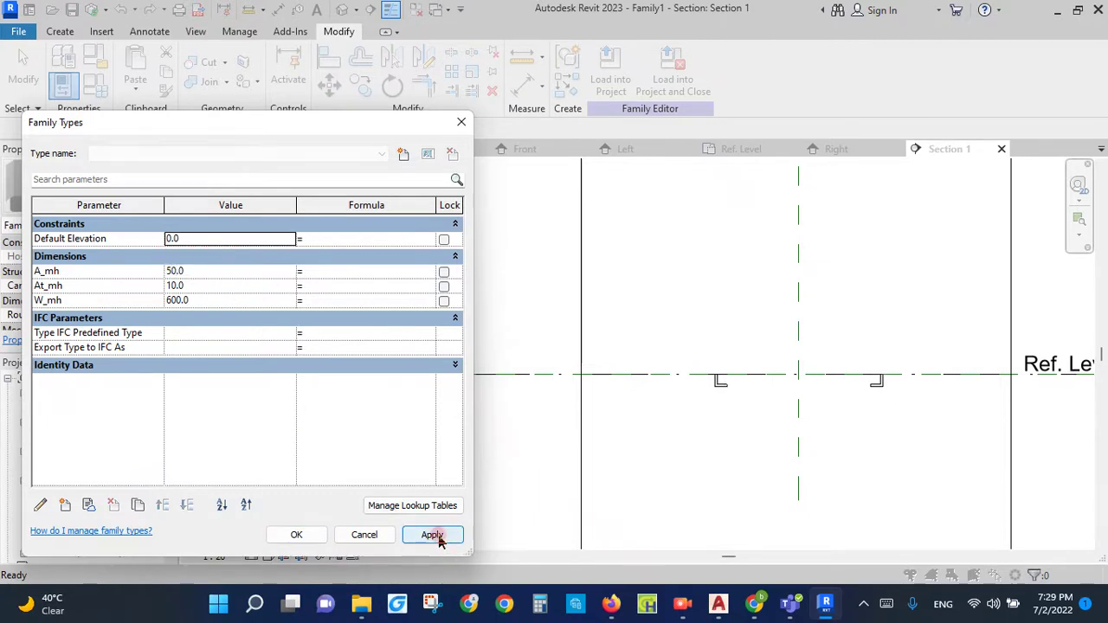
left_click(205, 271)
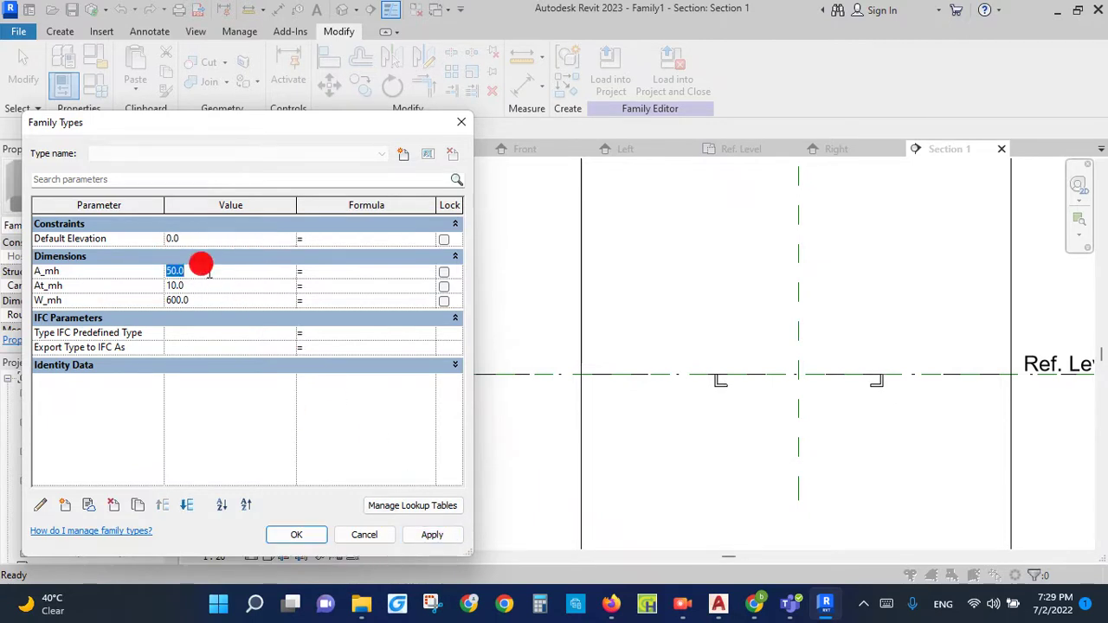
type("75")
left_click(438, 536)
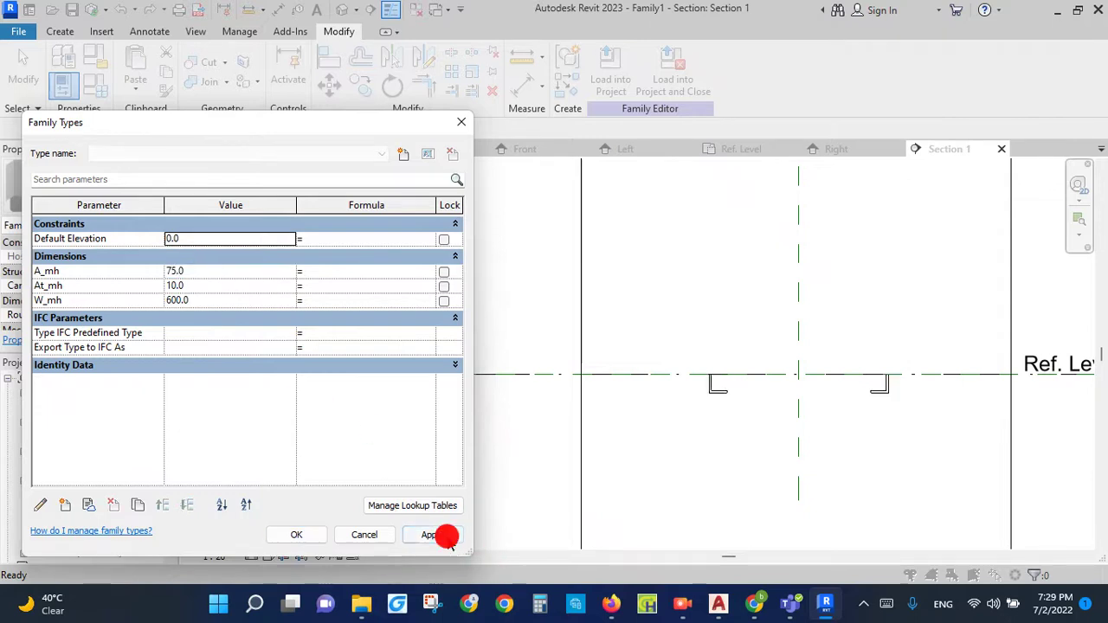
left_click(303, 534)
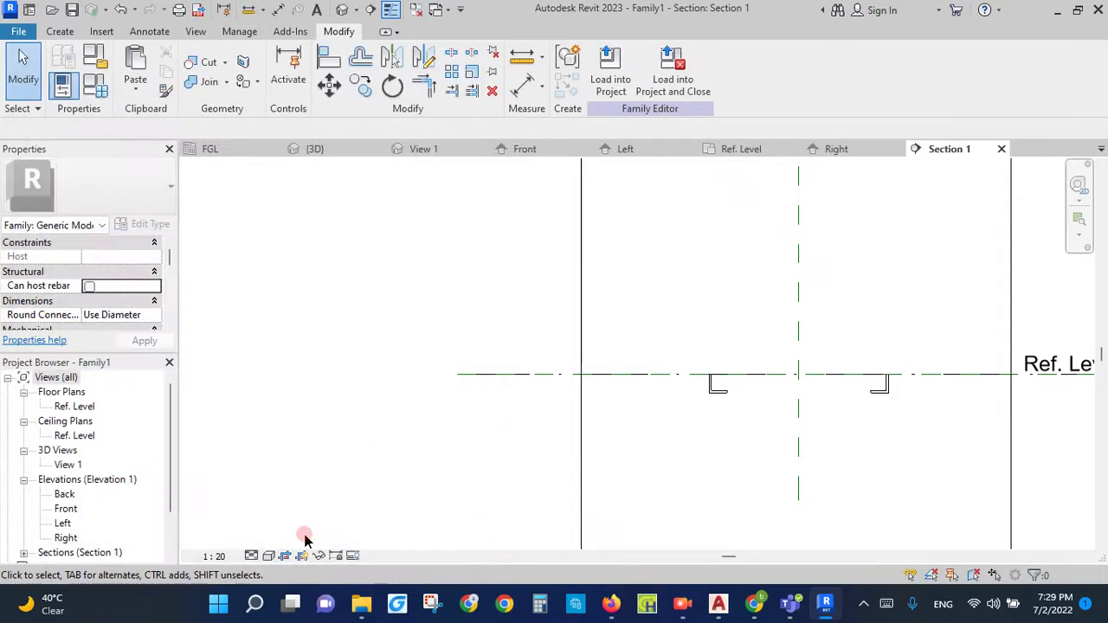
Step: Back in the Ref. Level plan, start a new sweep and sketch a square path
left_click(750, 149)
scroll(649, 412, "up", 3)
scroll(651, 416, "up", 2)
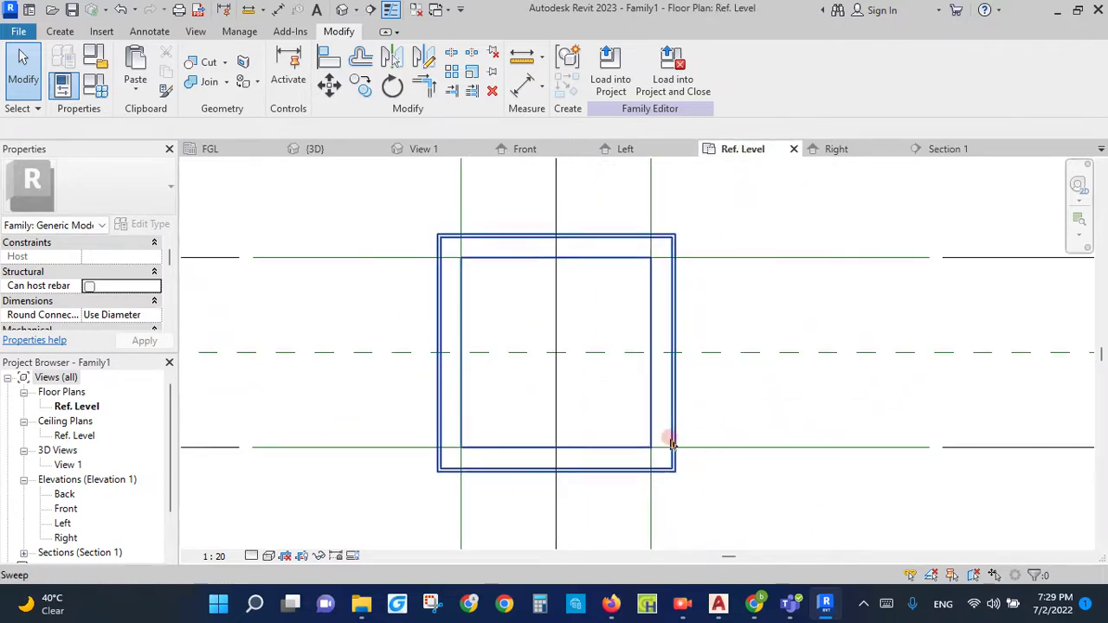
scroll(584, 450, "down", 2)
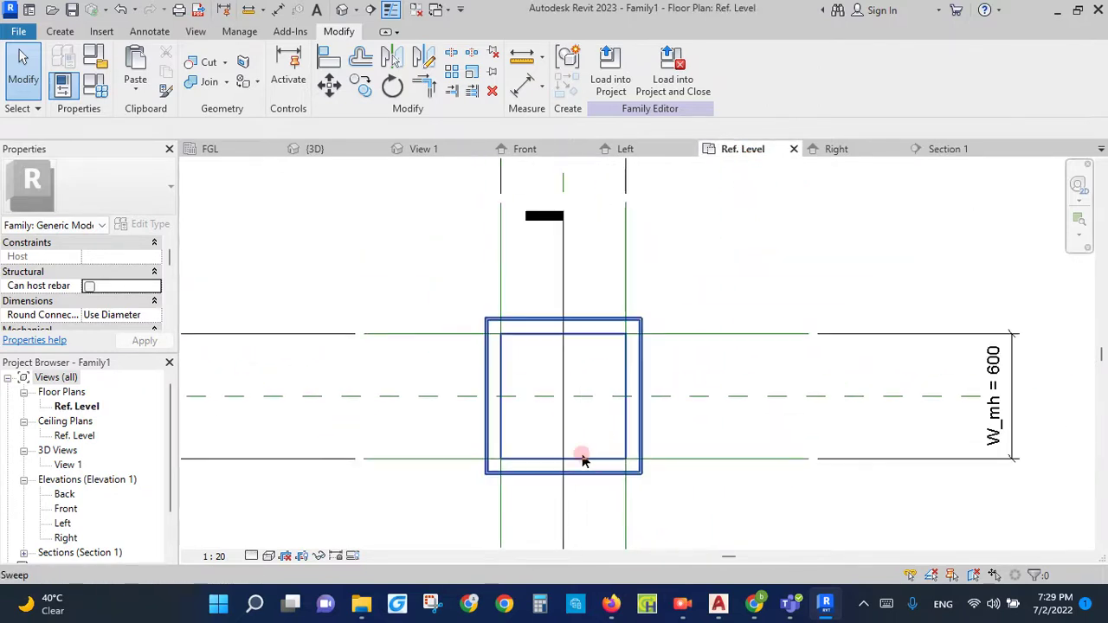
left_click(62, 32)
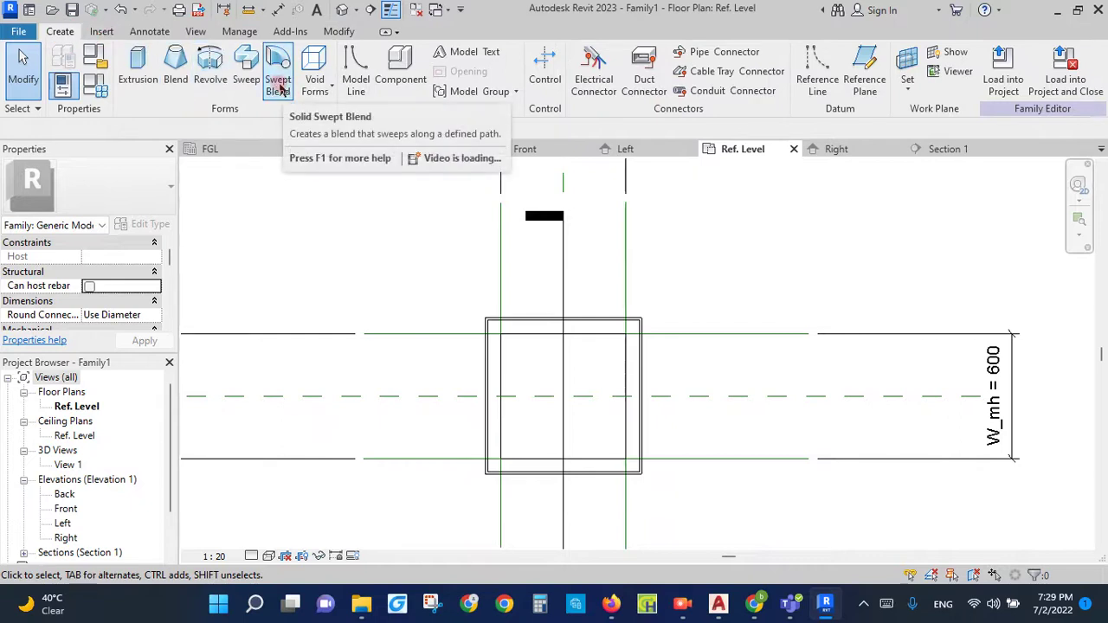
left_click(246, 78)
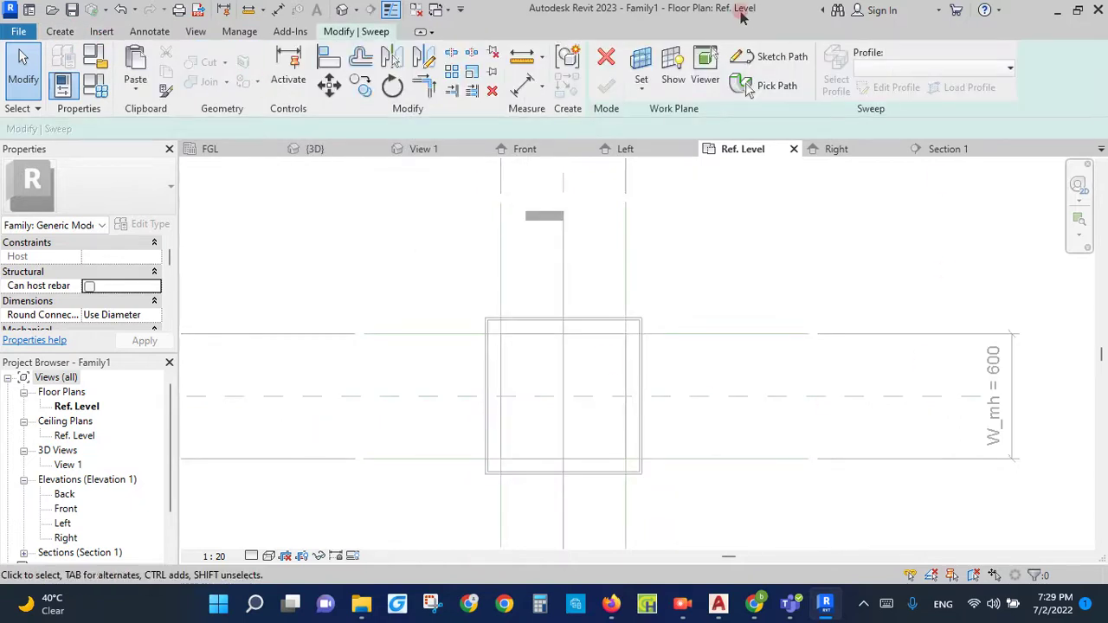
left_click(784, 62)
left_click(625, 334)
left_click(501, 334)
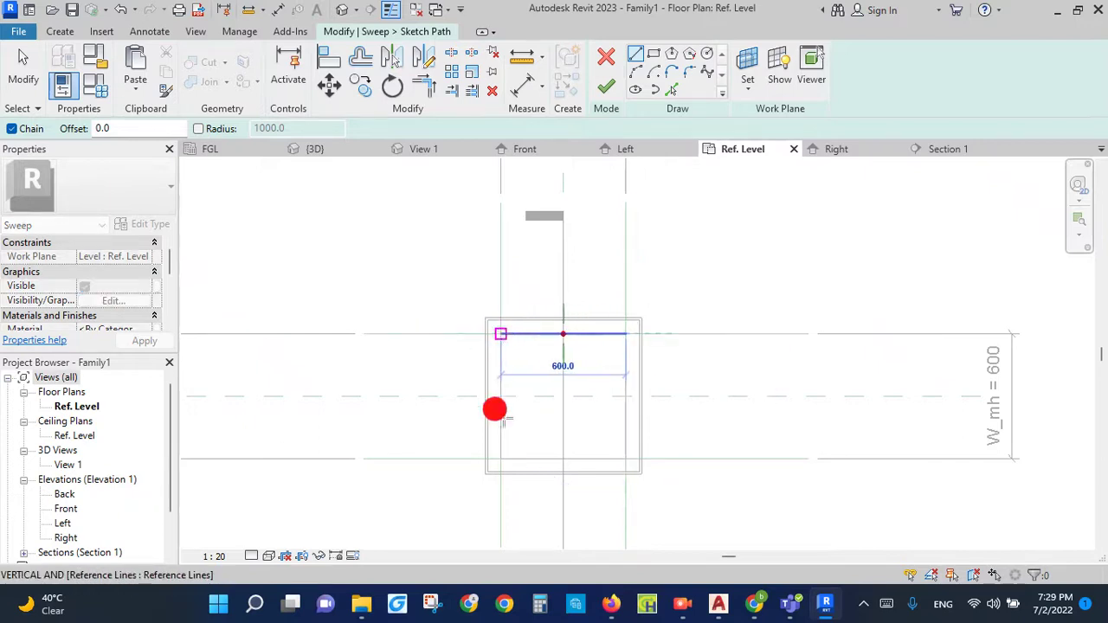
left_click(501, 459)
left_click(625, 459)
left_click(637, 335)
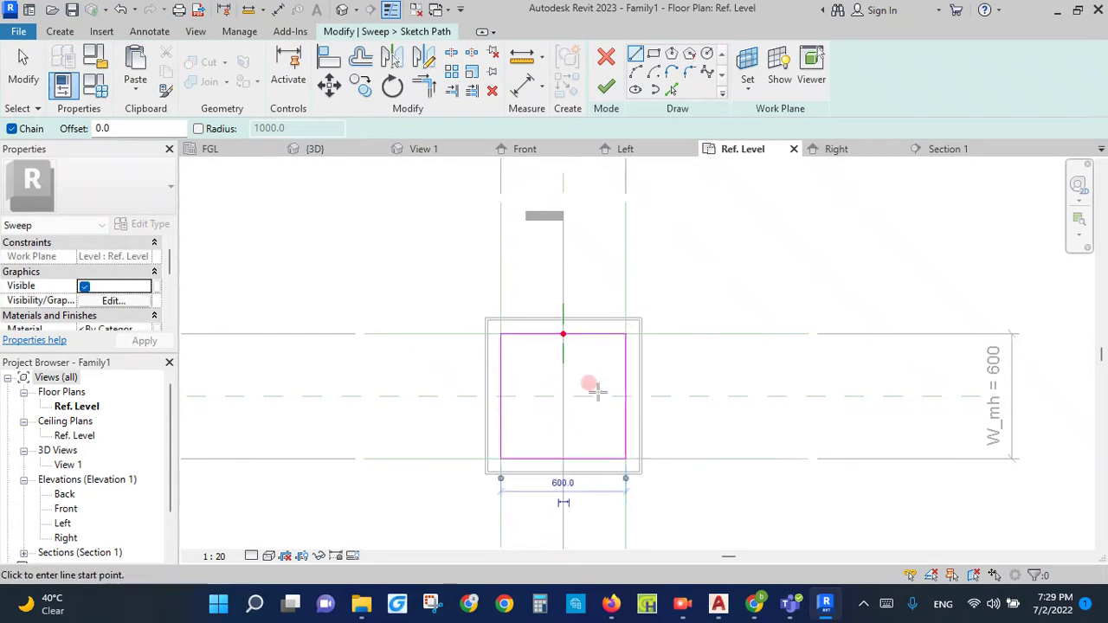
Step: Align the top and left path lines to their reference lines and lock them
scroll(590, 385, "up", 1)
scroll(591, 385, "up", 1)
key("Escape")
left_click(583, 267)
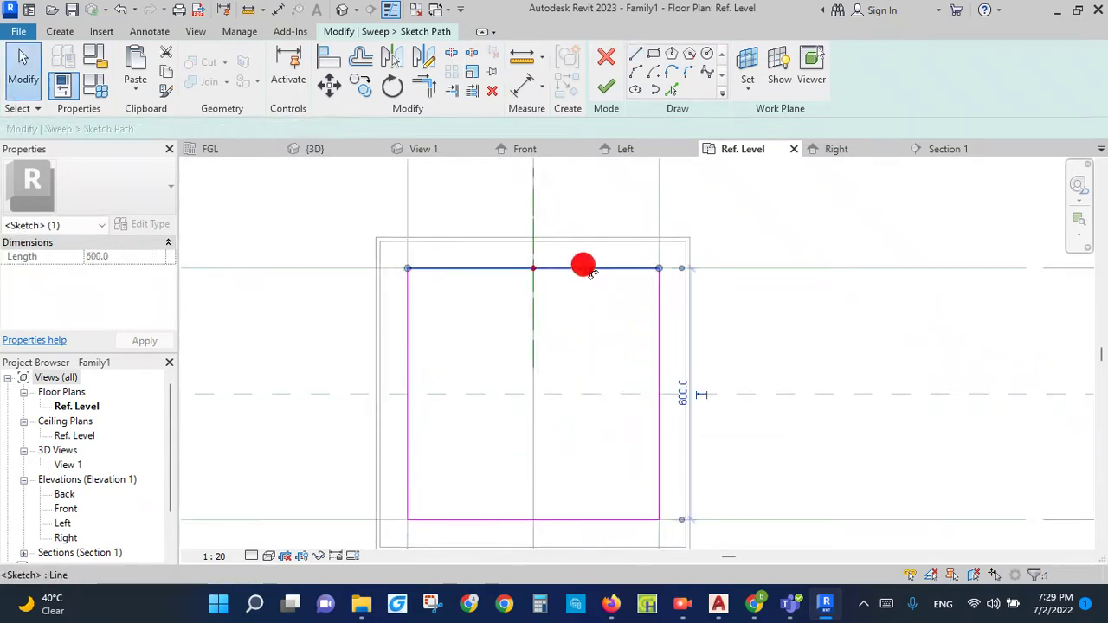
mouse_move(594, 267)
left_mouse_down()
mouse_move(603, 310)
mouse_move(598, 268)
left_mouse_up()
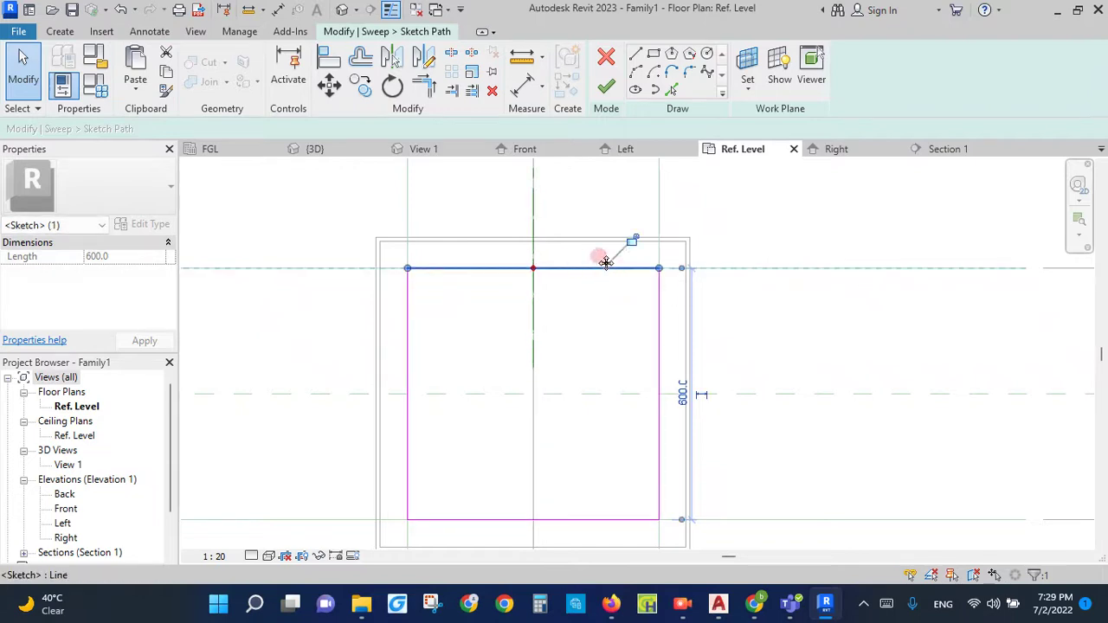
left_click(413, 344)
mouse_move(413, 344)
left_mouse_down()
mouse_move(439, 350)
mouse_move(395, 352)
left_mouse_up()
left_click(379, 323)
Step: Align the bottom and right path lines to their reference lines and finish the path
scroll(446, 264, "down", 2)
scroll(459, 389, "up", 2)
mouse_move(457, 389)
left_mouse_down()
mouse_move(472, 465)
mouse_move(476, 392)
left_mouse_up()
left_click_drag(617, 345, 712, 358)
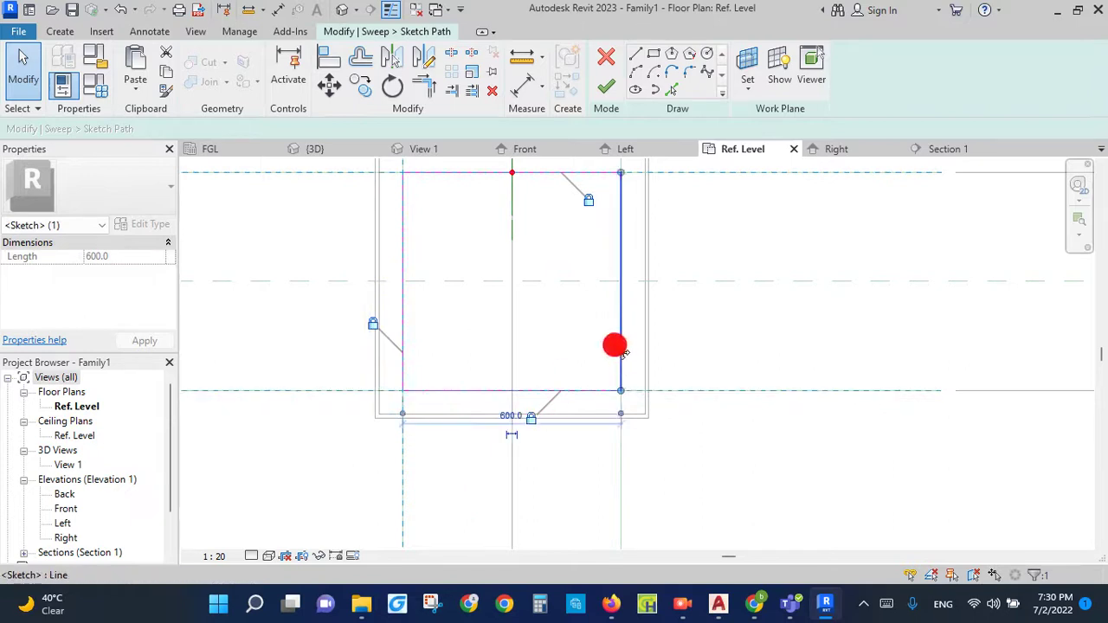
left_click_drag(712, 359, 620, 377)
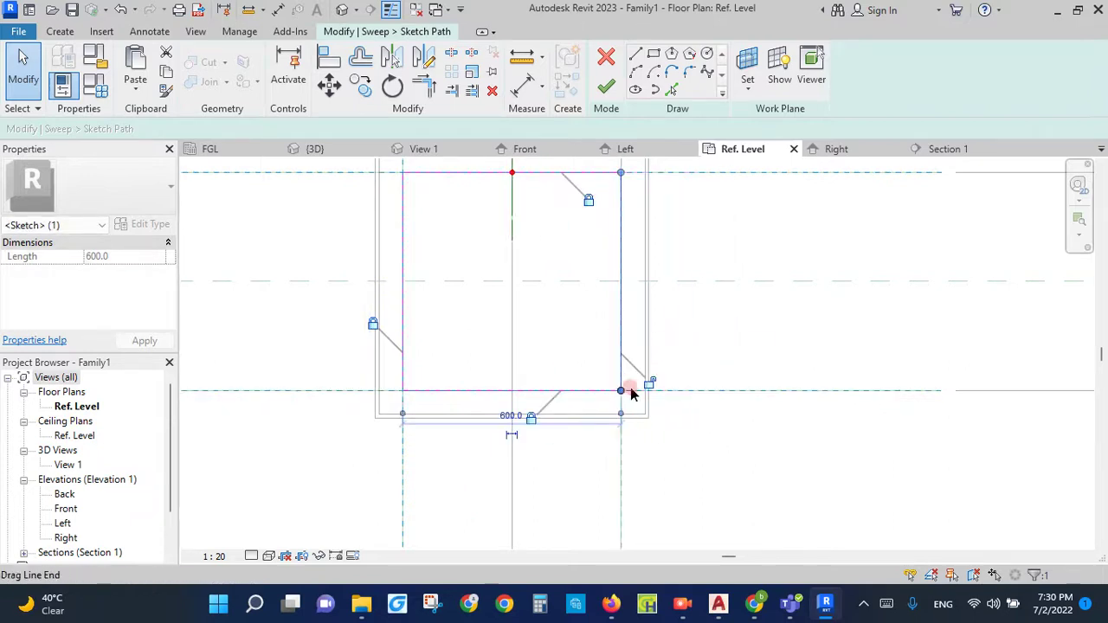
left_click(606, 87)
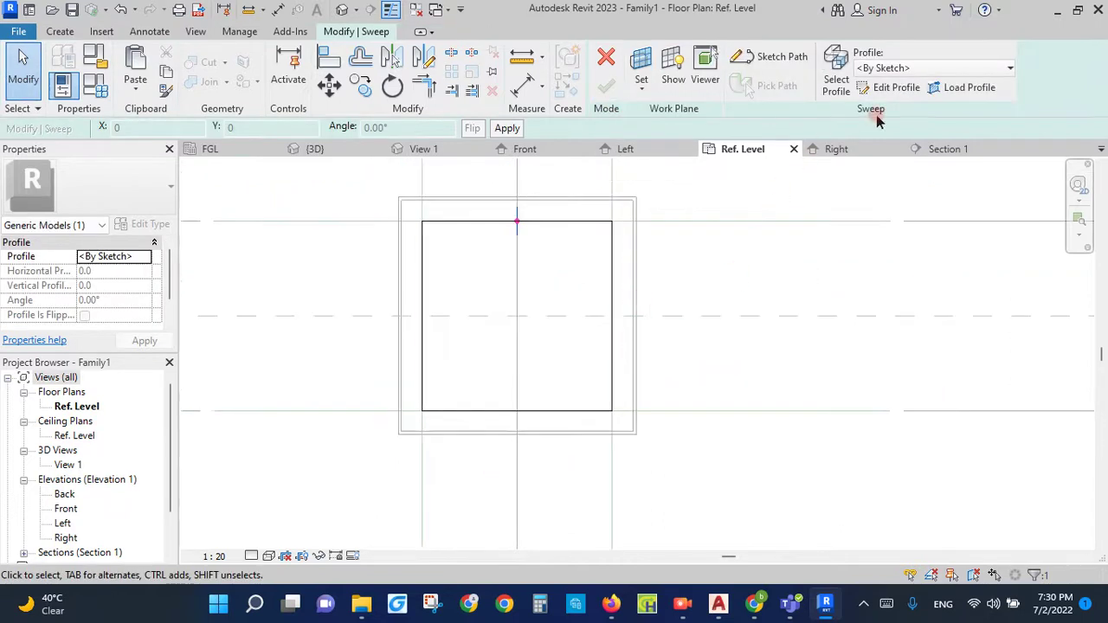
left_click(896, 89)
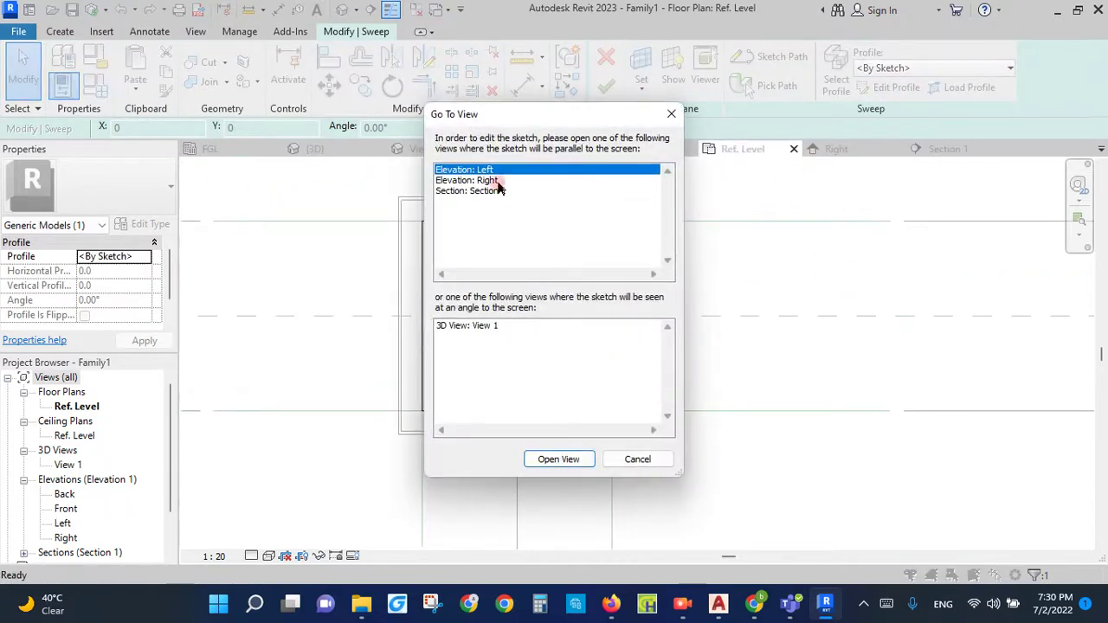
Step: In the Right elevation, draw the profile's top edge and a 20-long segment
double_click(494, 181)
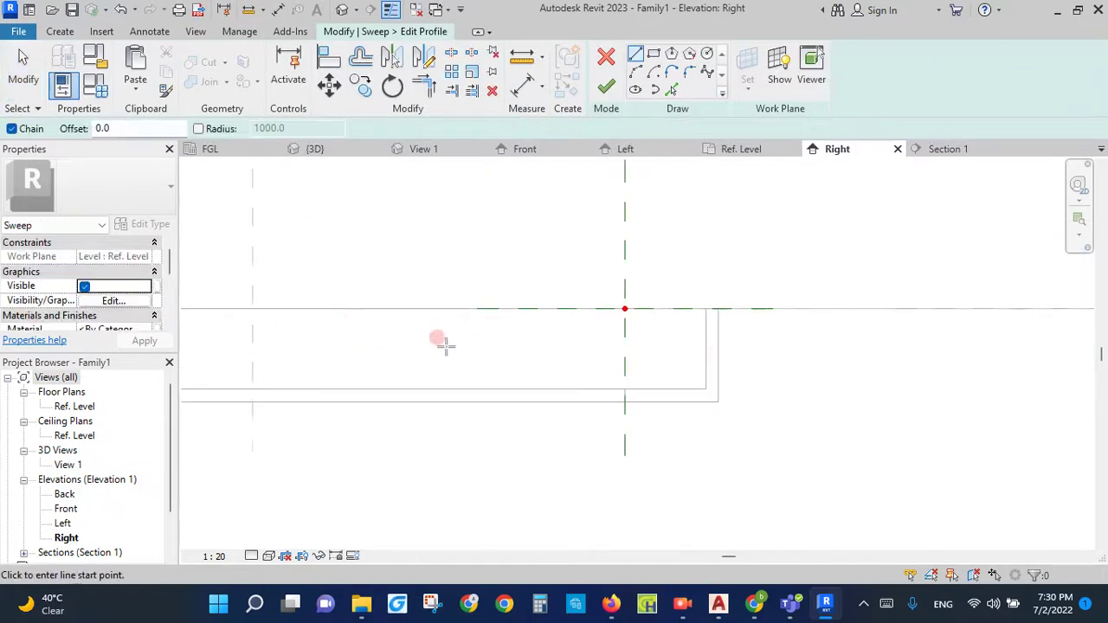
scroll(658, 407, "down", 1)
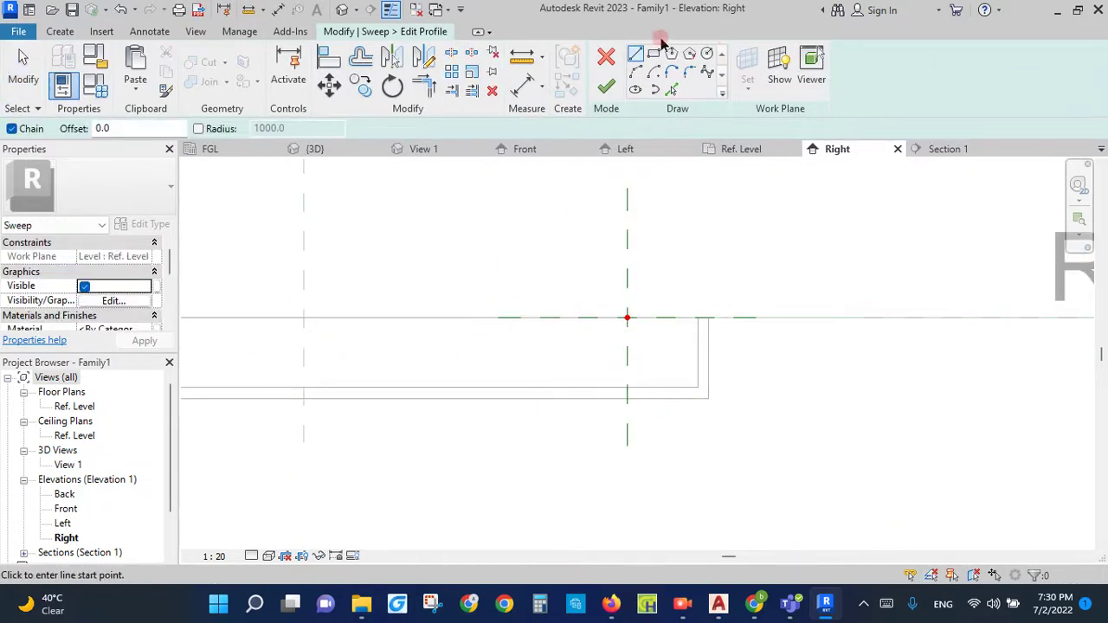
left_click(303, 317)
left_click(698, 317)
left_click(698, 387)
type("20")
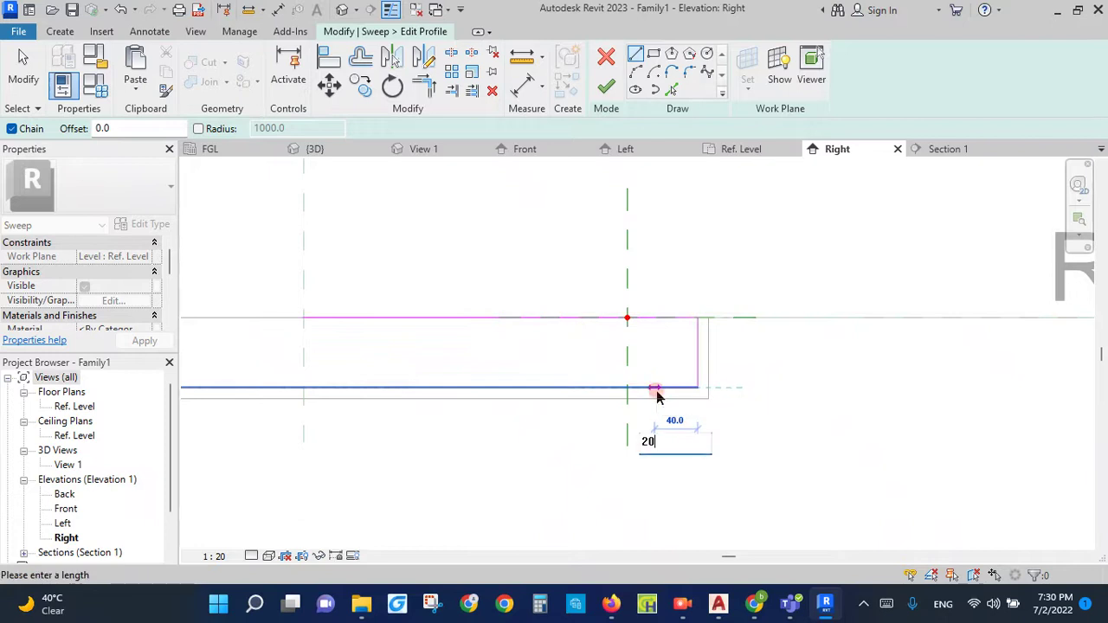
key("Return")
key("Return")
scroll(662, 368, "up", 1)
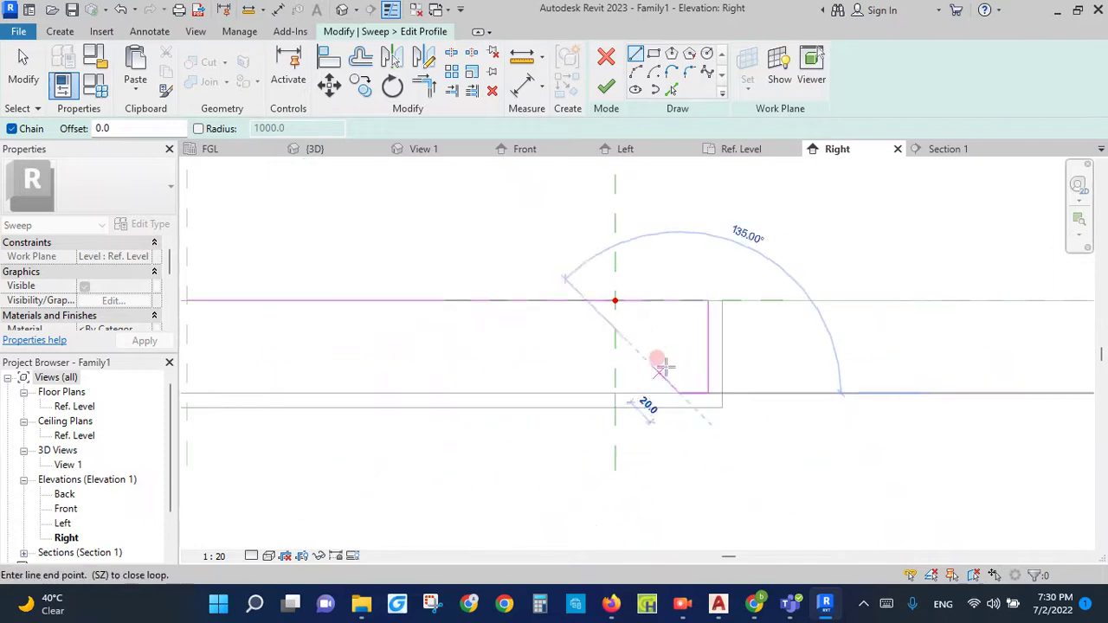
scroll(662, 368, "up", 1)
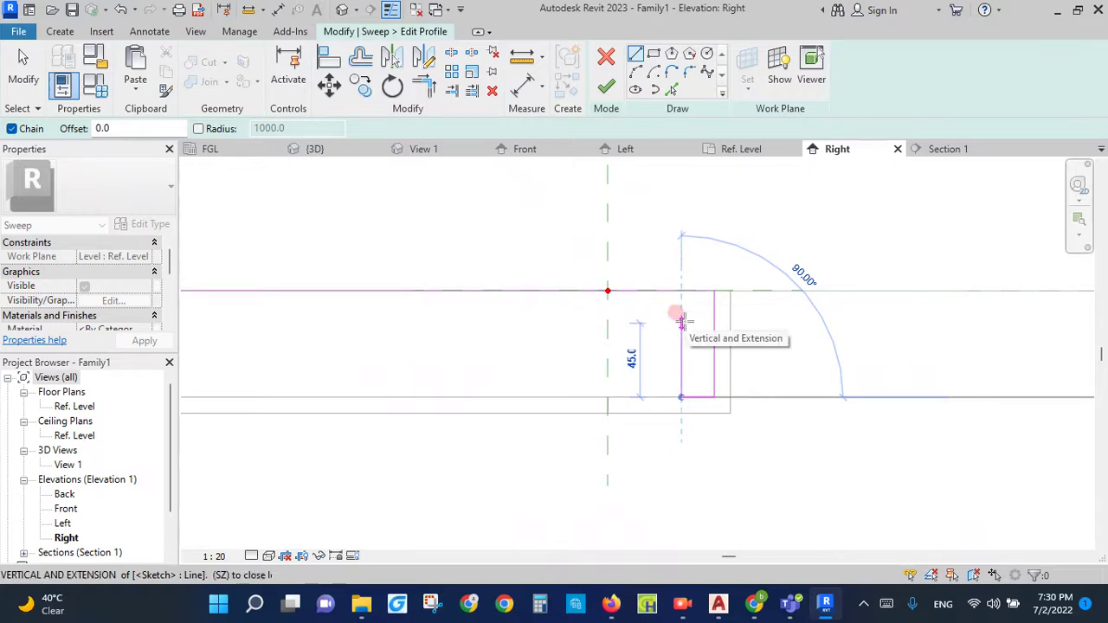
Step: Complete the L-shaped profile outline, closing it at the starting point
left_click(682, 321)
scroll(717, 327, "down", 1)
scroll(719, 328, "down", 1)
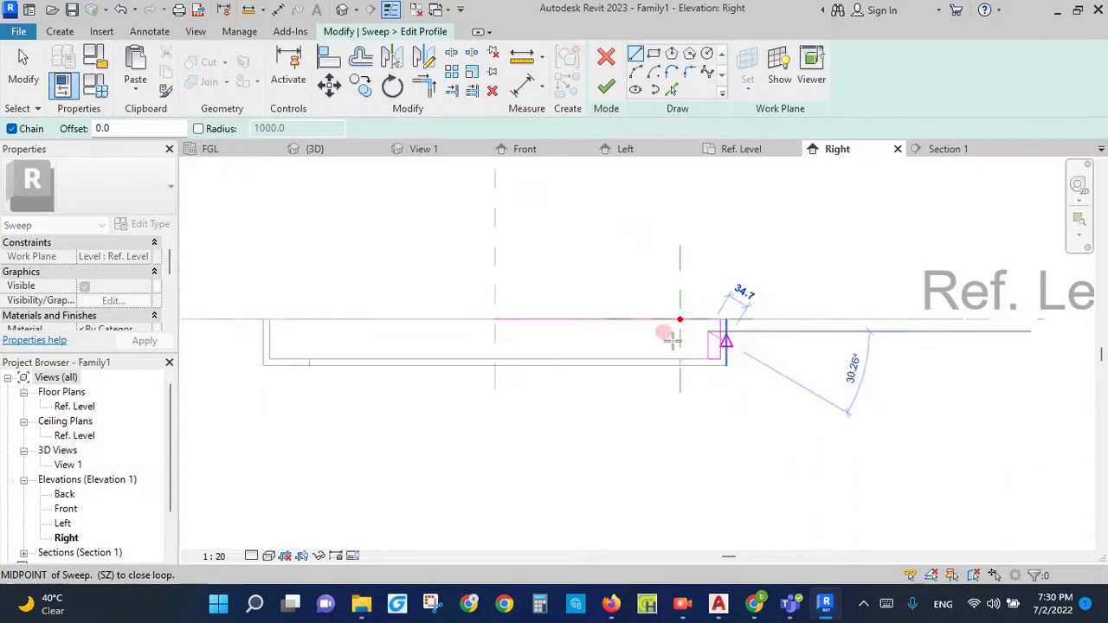
left_click(495, 332)
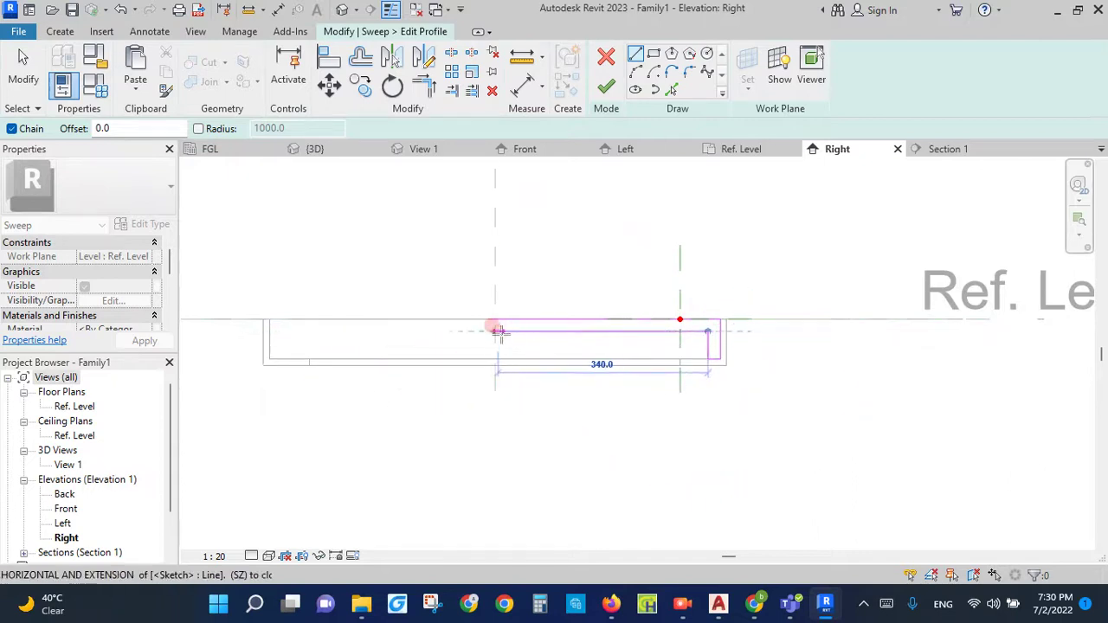
scroll(497, 334, "up", 3)
scroll(497, 334, "up", 1)
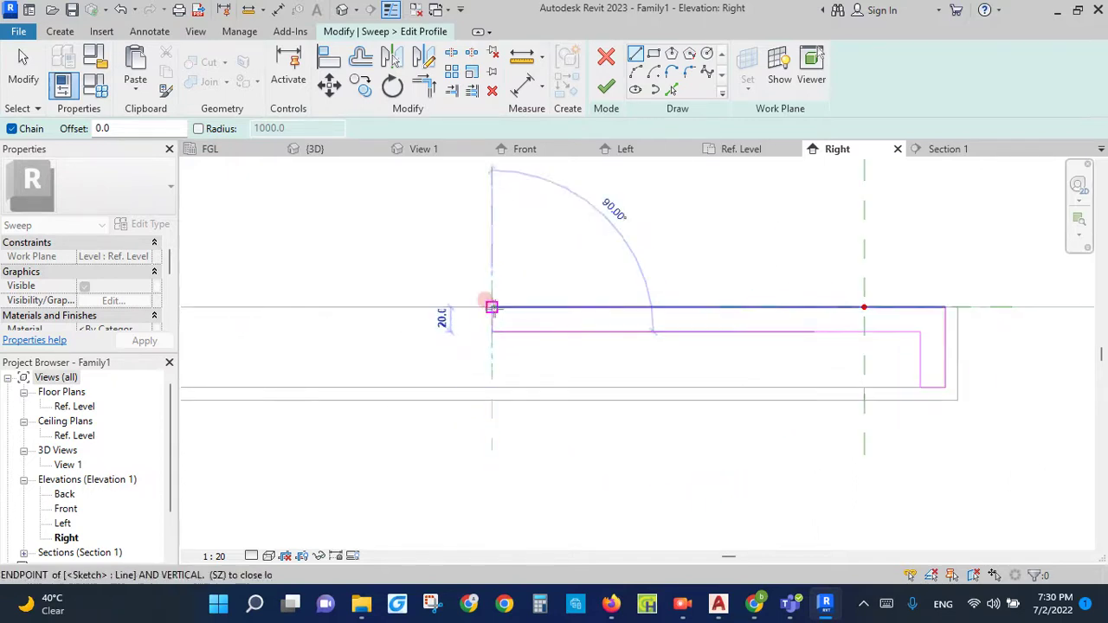
left_click(491, 307)
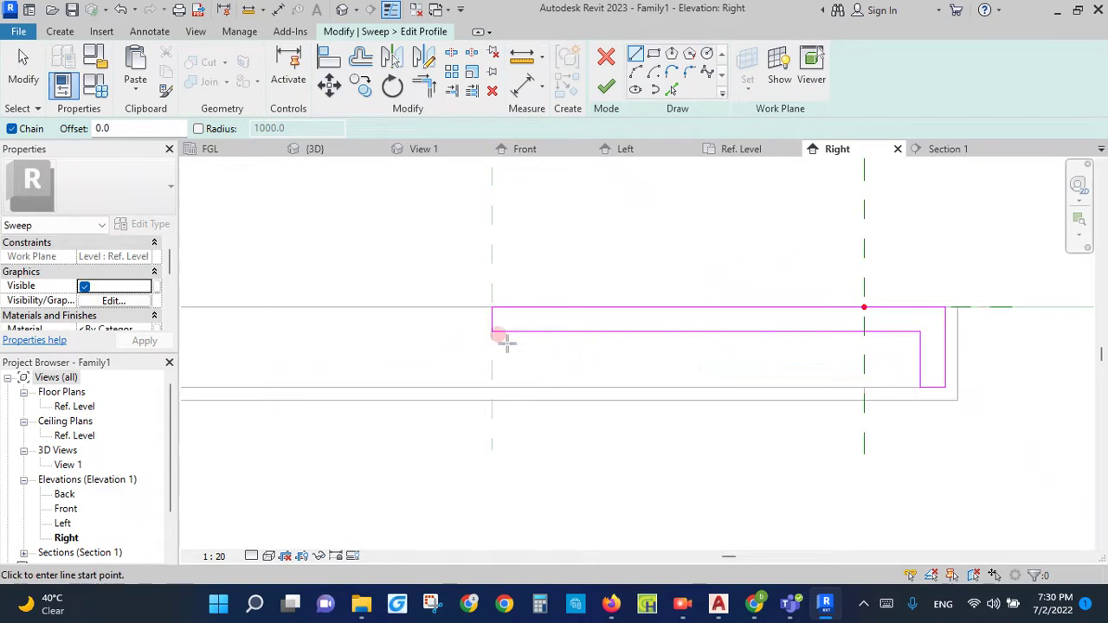
key("Escape")
key("Escape")
Step: Align the profile's left vertical edge with the reference plane
left_click(492, 318)
scroll(492, 318, "up", 2)
mouse_move(492, 318)
left_mouse_down()
mouse_move(514, 319)
mouse_move(491, 319)
left_mouse_up()
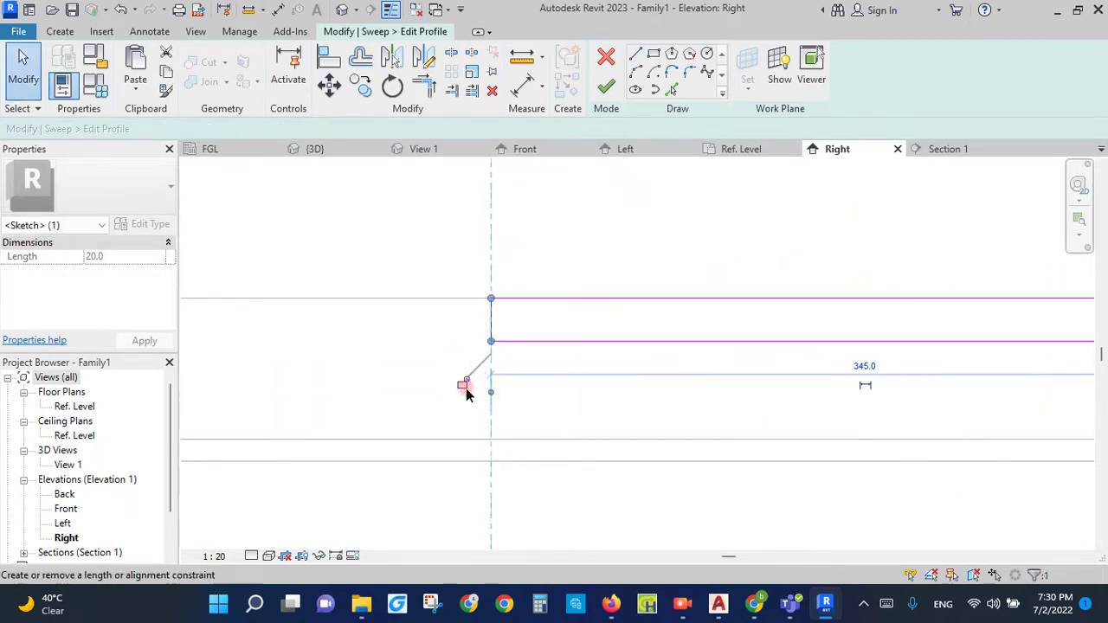
scroll(320, 396, "down", 2)
scroll(321, 396, "down", 2)
scroll(613, 391, "up", 4)
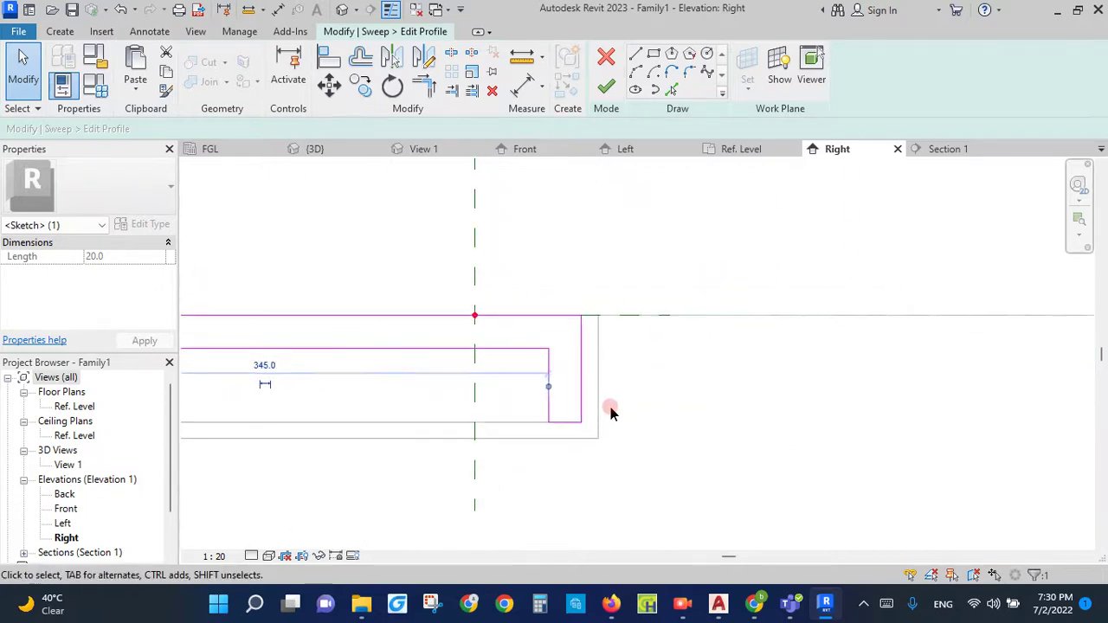
left_click(663, 408)
Step: Move the three lines at the profile's right end into position
left_click_drag(504, 239, 658, 511)
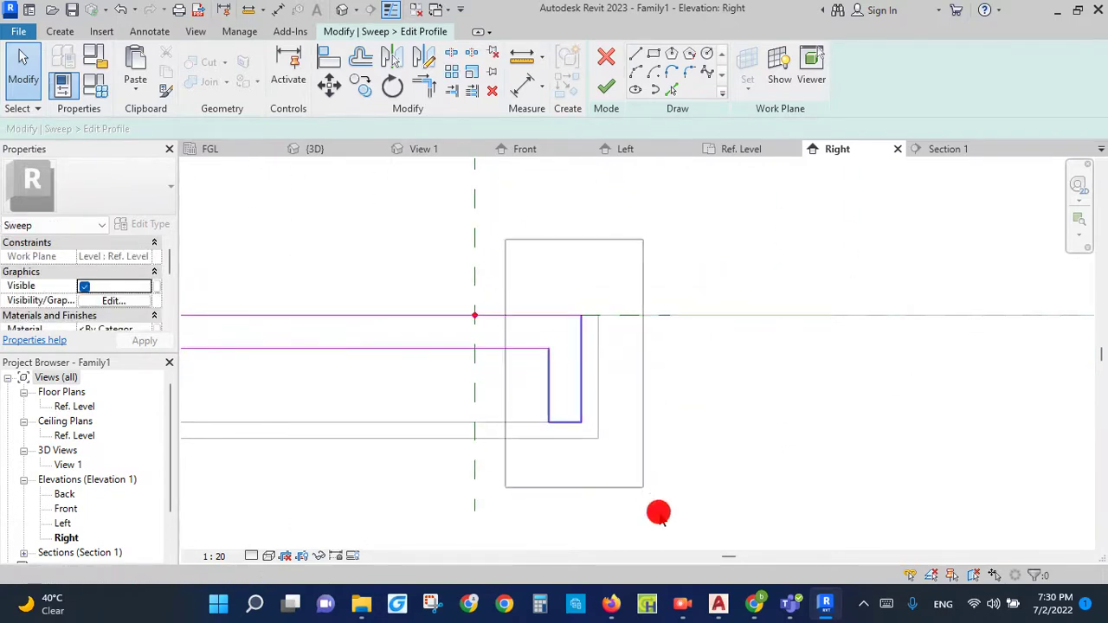
left_click(329, 84)
left_click(552, 222)
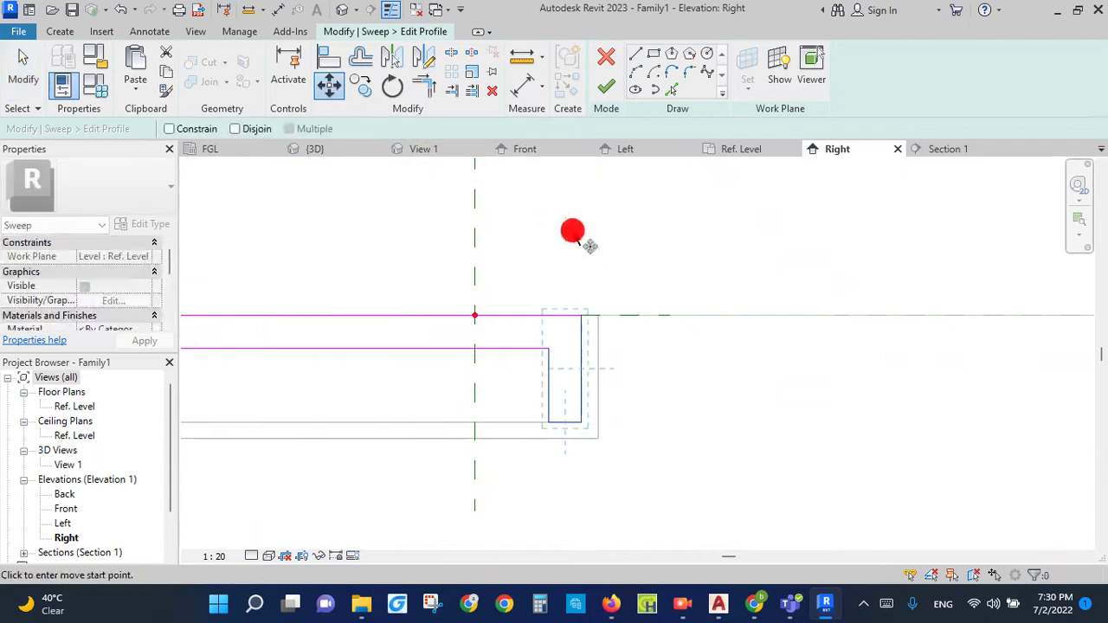
left_click(577, 250)
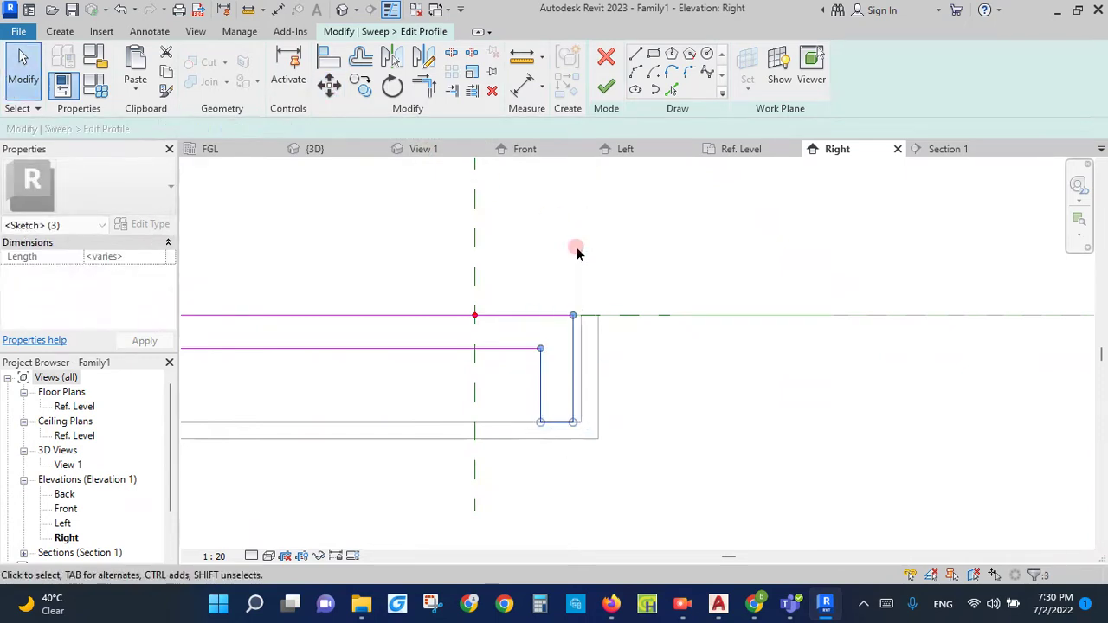
left_click(684, 418)
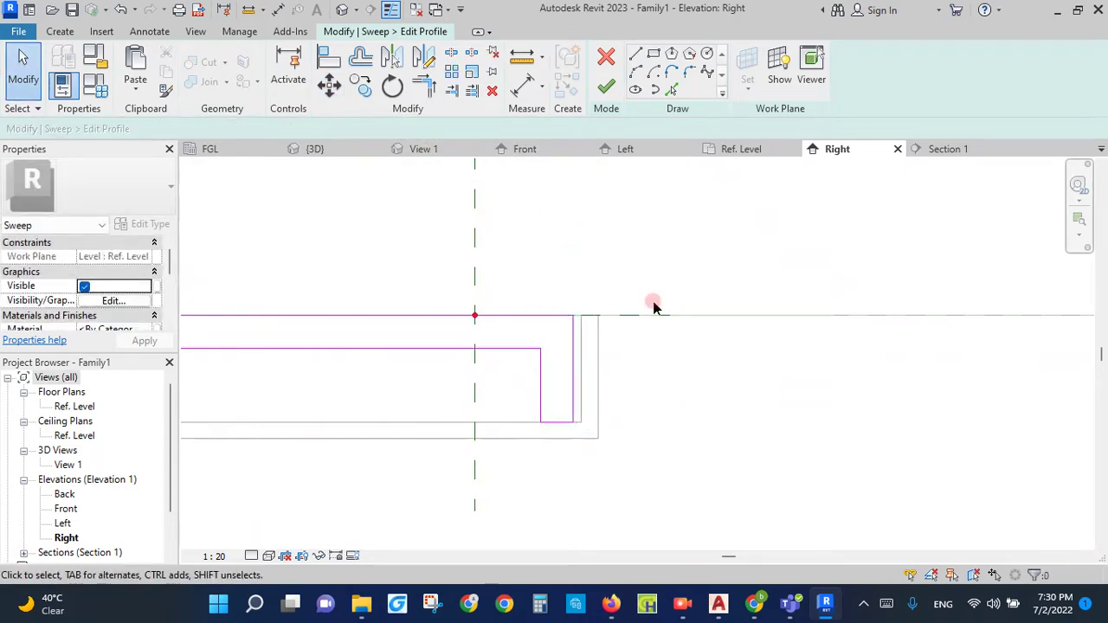
scroll(579, 390, "up", 2)
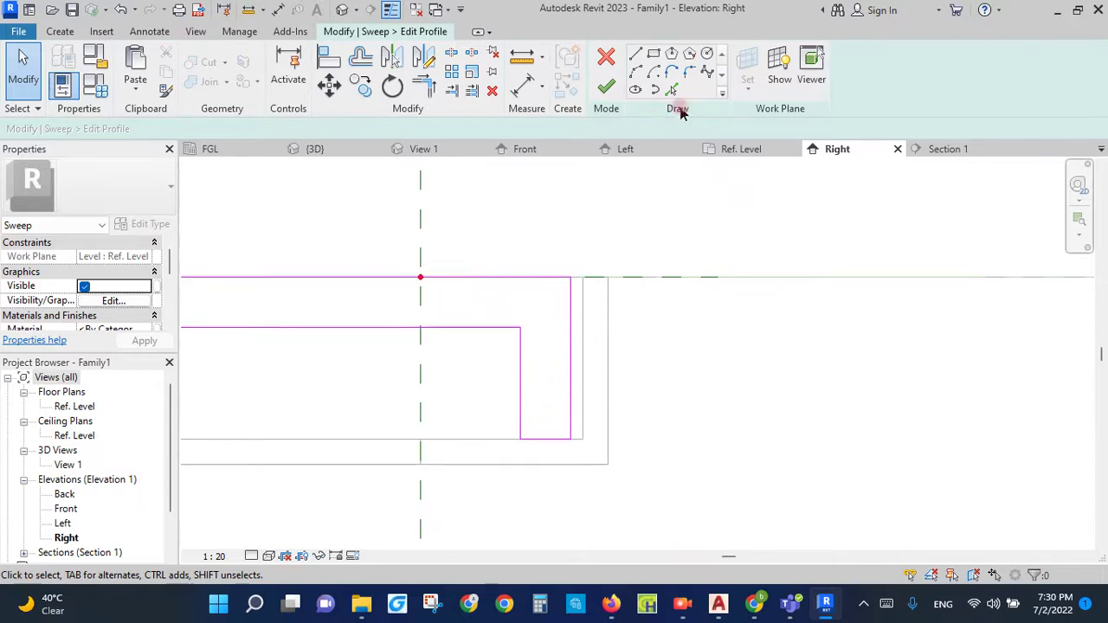
left_click(536, 93)
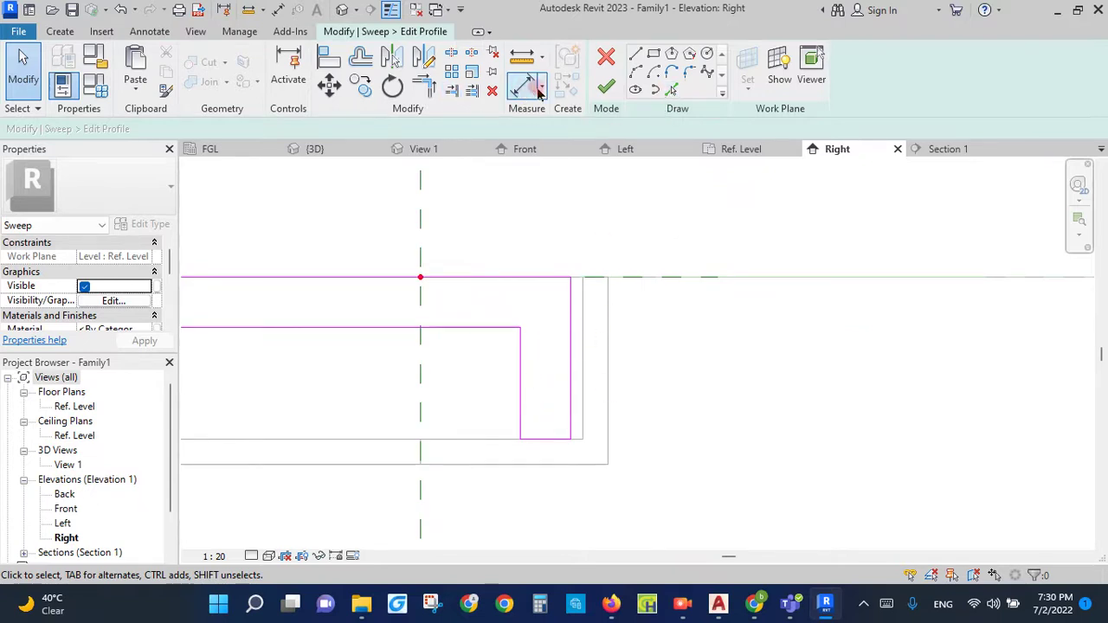
Step: Dimension the vertical leg's 20 thickness, placing it below the profile
left_click(582, 311)
left_click(665, 227)
scroll(777, 355, "down", 3)
scroll(750, 424, "down", 1)
scroll(668, 425, "down", 1)
scroll(710, 329, "up", 2)
scroll(725, 329, "up", 2)
left_click(725, 330)
left_click(670, 318)
scroll(733, 462, "down", 3)
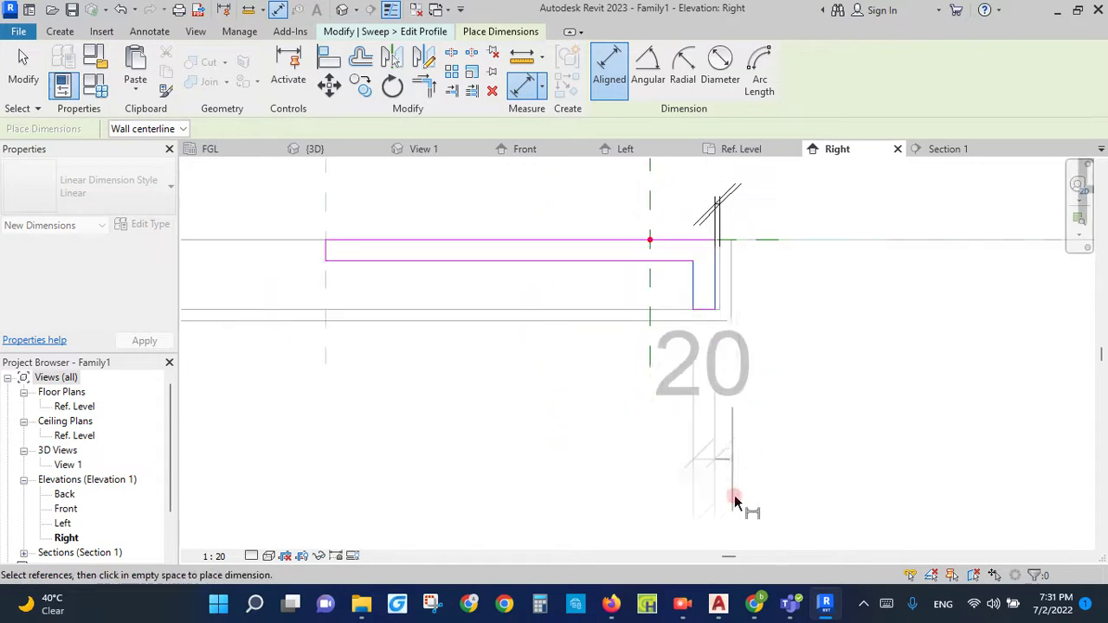
left_click(734, 509)
scroll(681, 400, "down", 2)
scroll(557, 364, "up", 2)
scroll(546, 341, "up", 1)
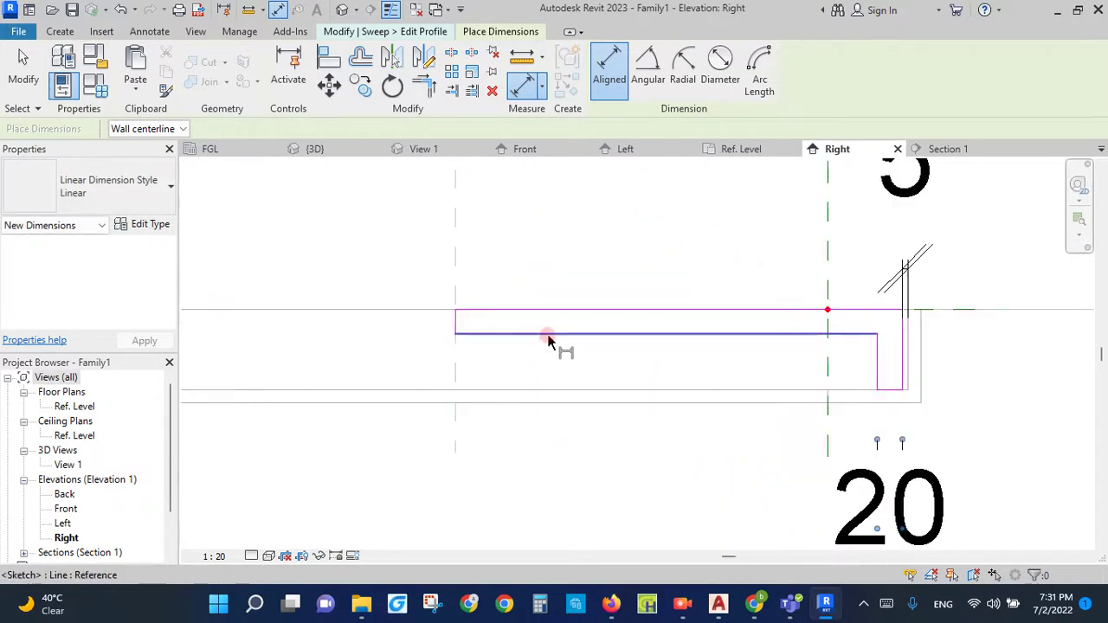
Step: Add the second 20 thickness dimension, then create a new parameter for one of them
left_click(557, 309)
left_click(650, 257)
key("Escape")
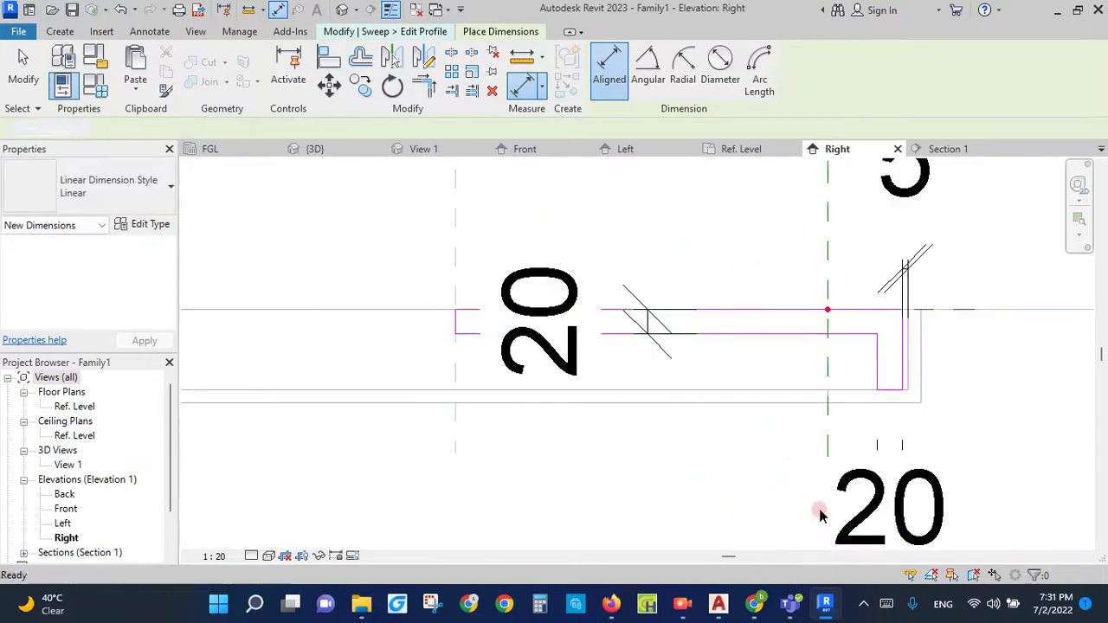
key("Escape")
left_click(868, 514)
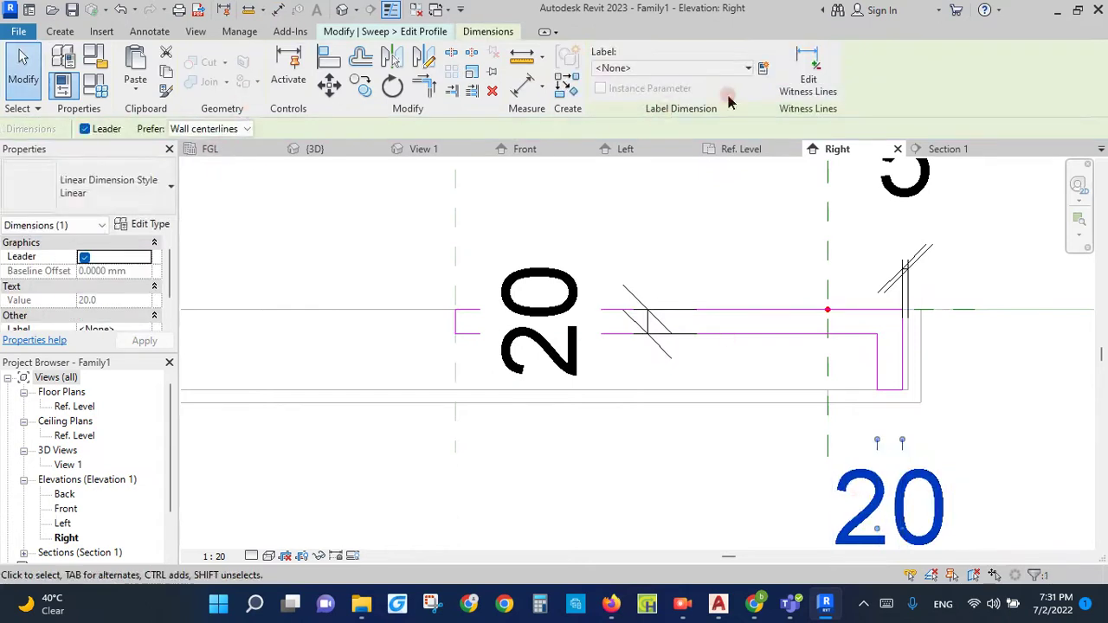
left_click(760, 69)
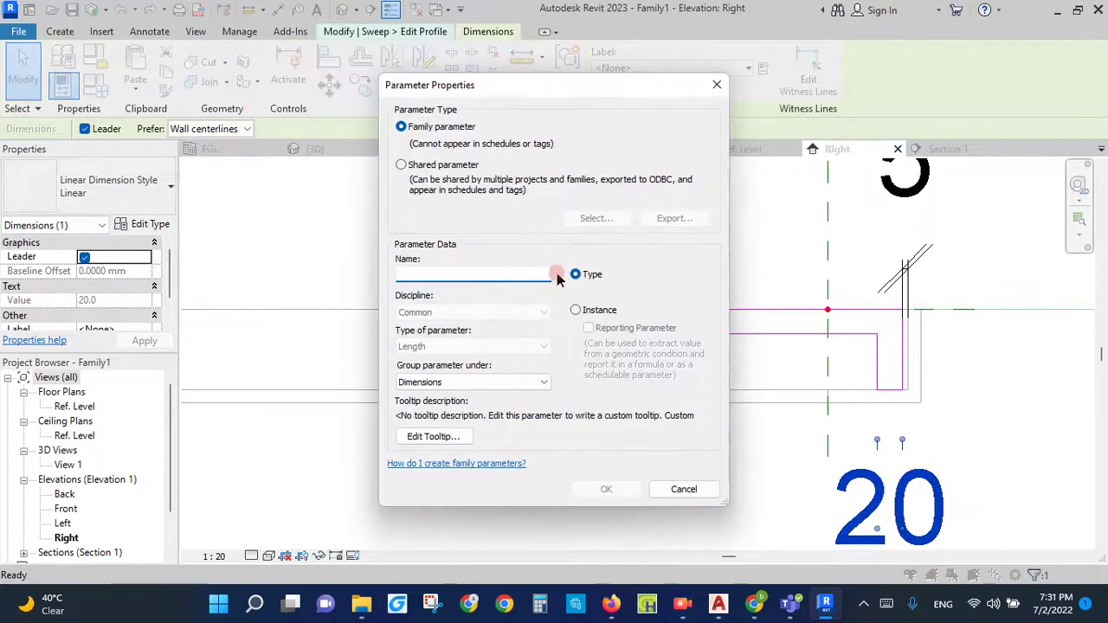
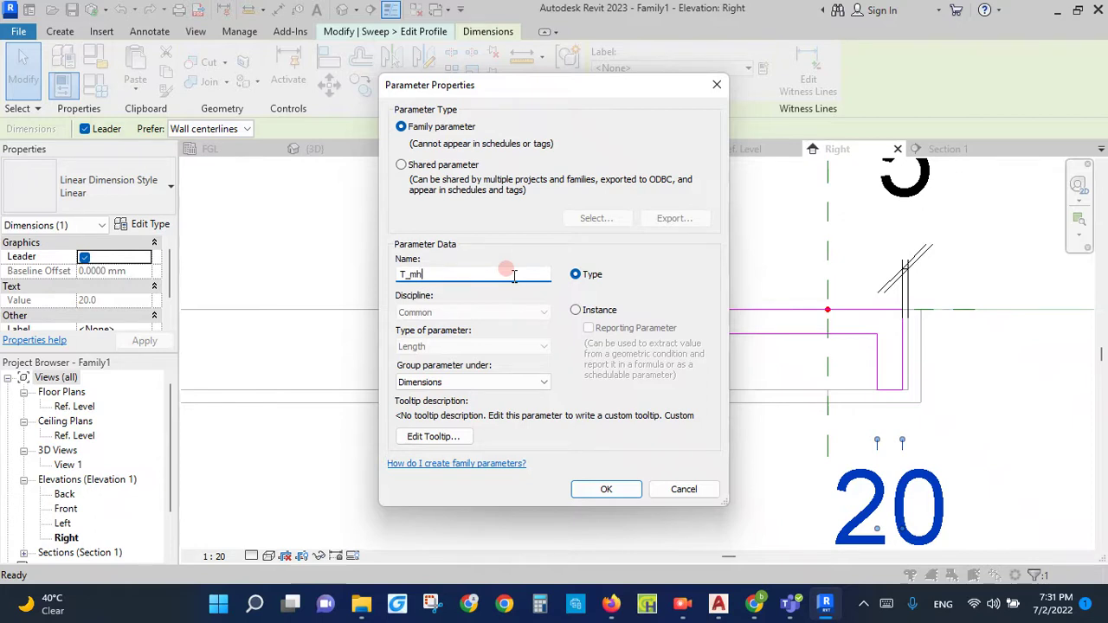
Step: Create the T_mh parameter and label the 20 thickness dimension with it
left_click(606, 489)
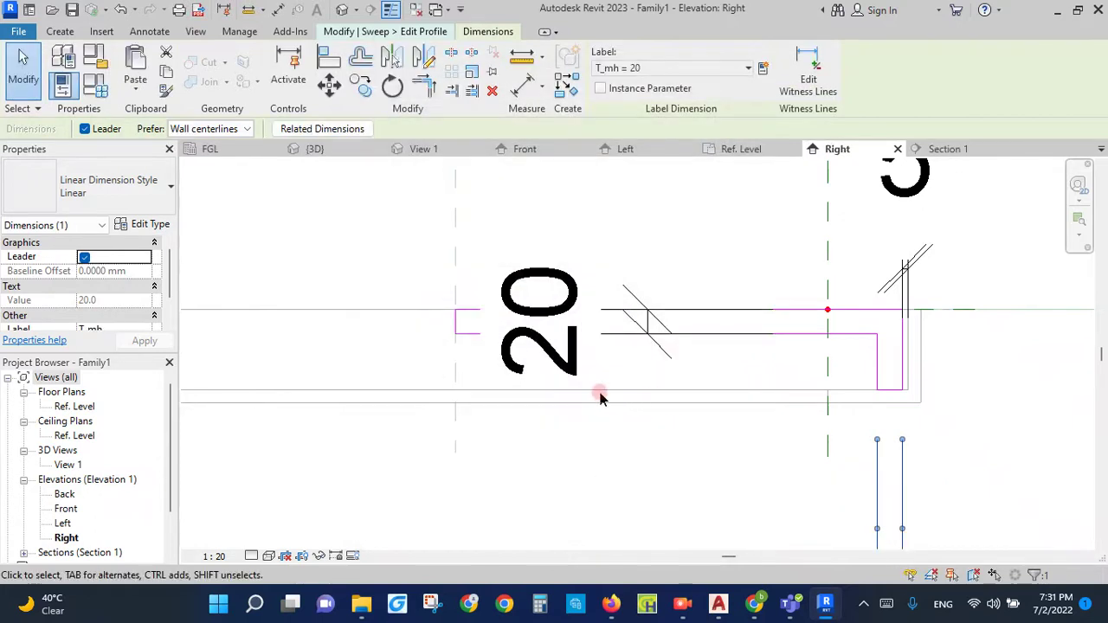
left_click(598, 390)
left_click(574, 378)
left_click(663, 69)
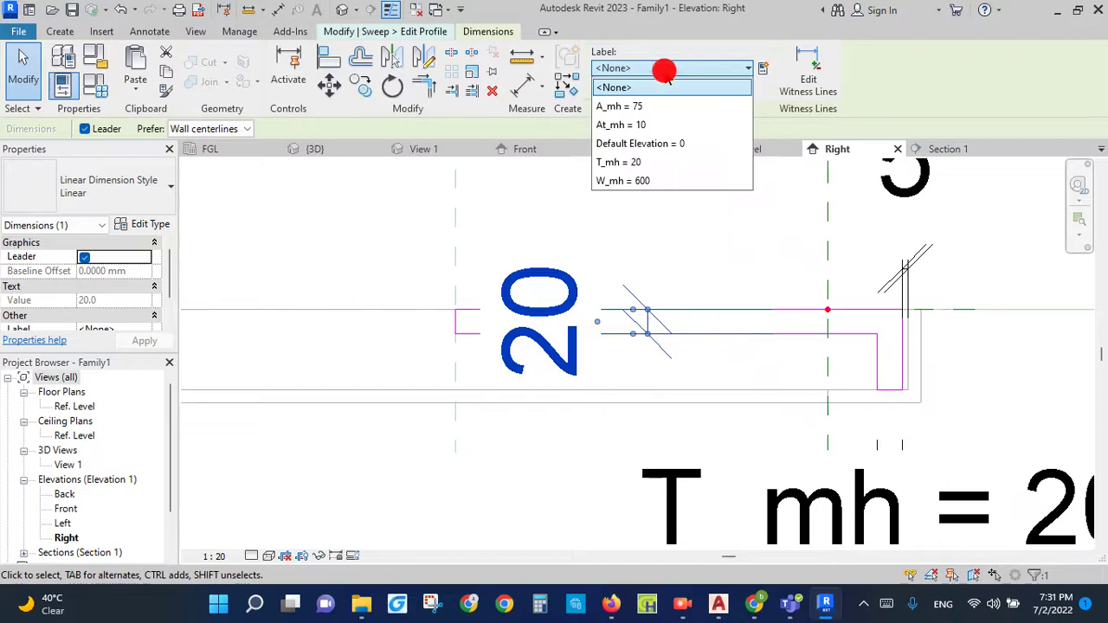
left_click(635, 178)
left_click(546, 413)
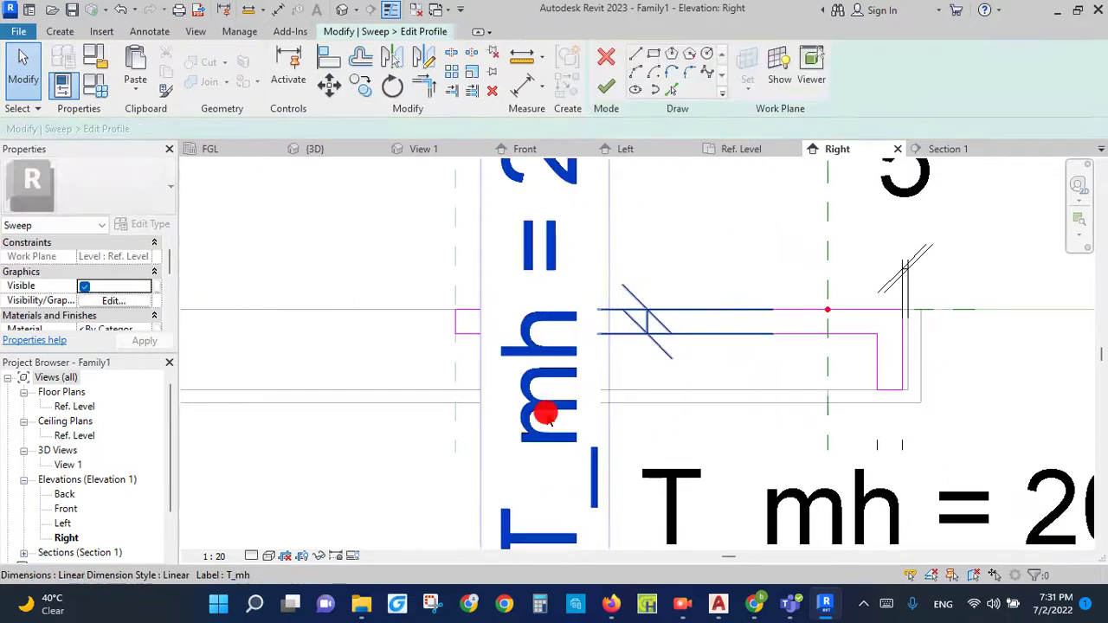
Step: Finish the profile and sweep edits, then start editing A_mh in Family Types
scroll(480, 384, "down", 3)
left_click(606, 85)
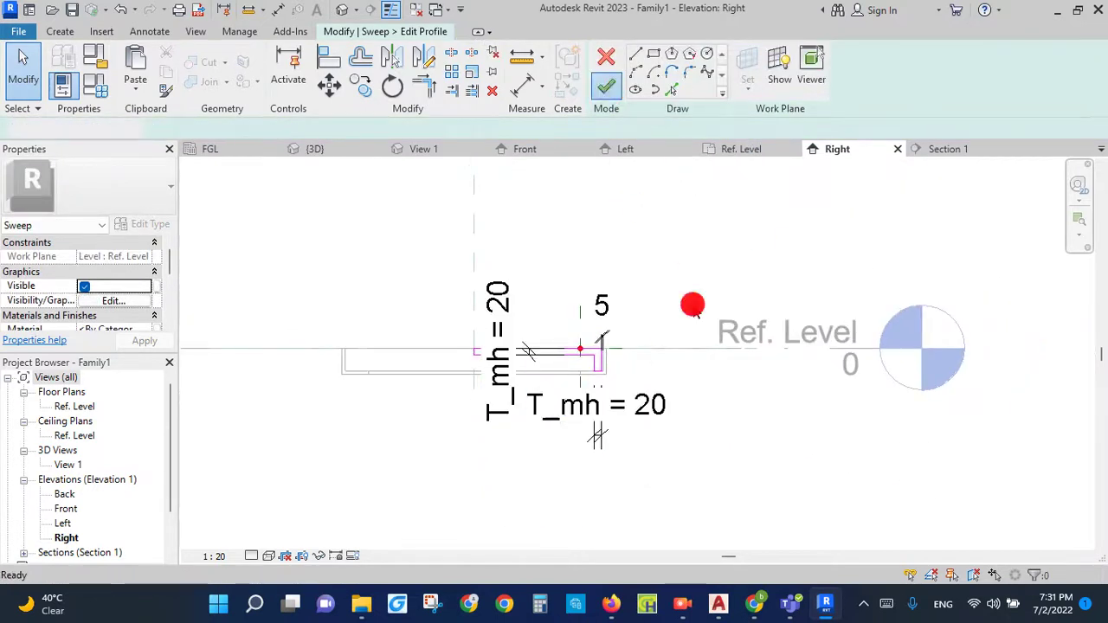
left_click(606, 85)
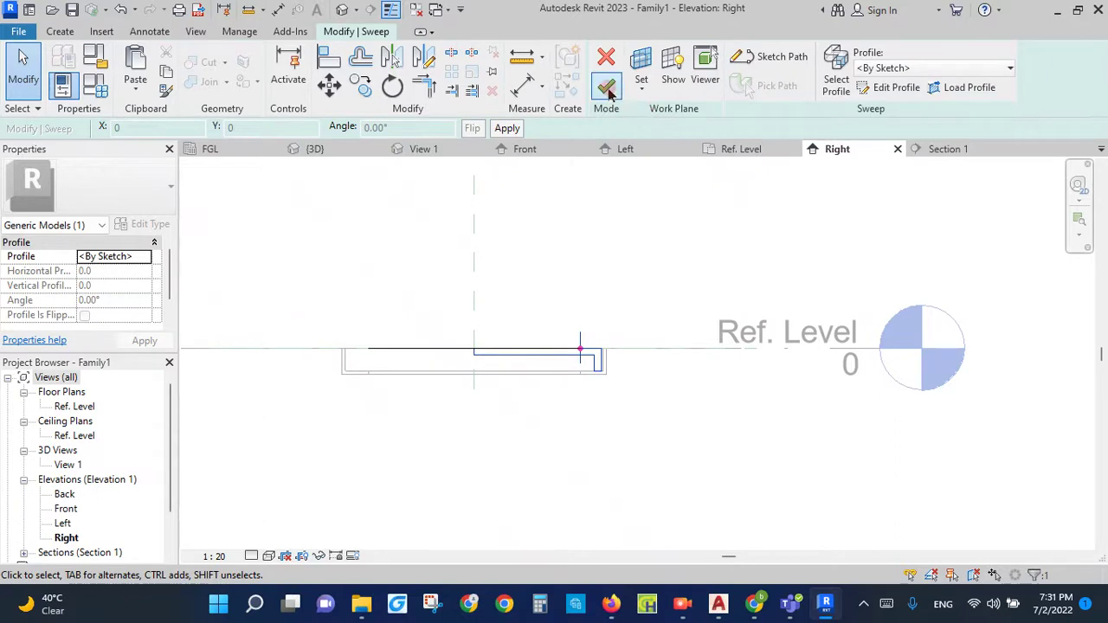
scroll(465, 389, "up", 2)
scroll(680, 434, "down", 1)
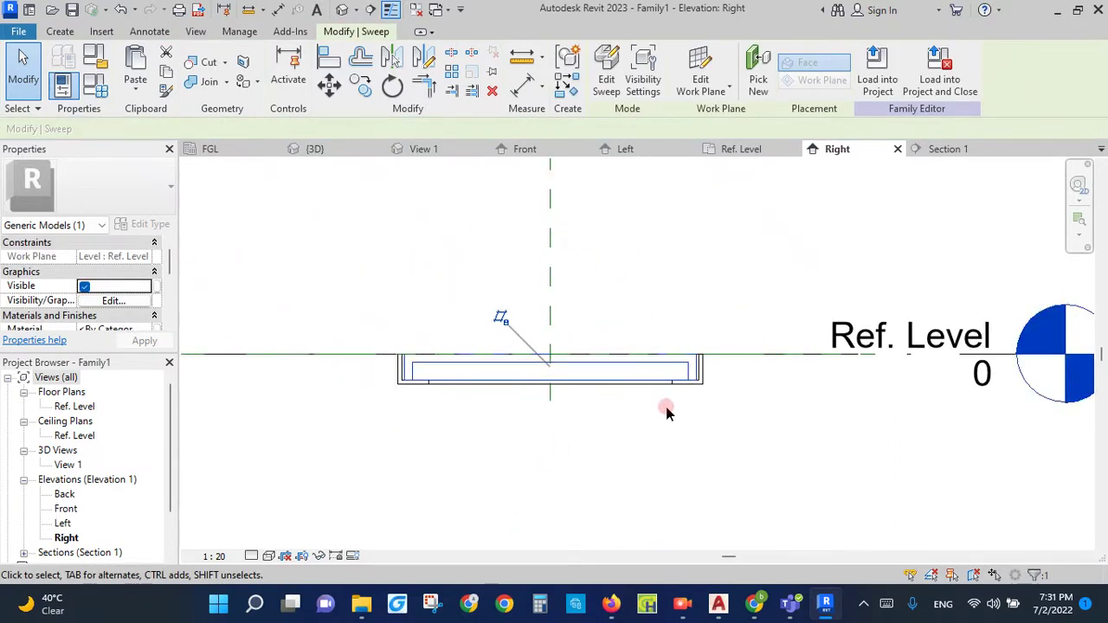
scroll(1071, 434, "down", 1)
scroll(806, 425, "up", 1)
scroll(786, 412, "up", 1)
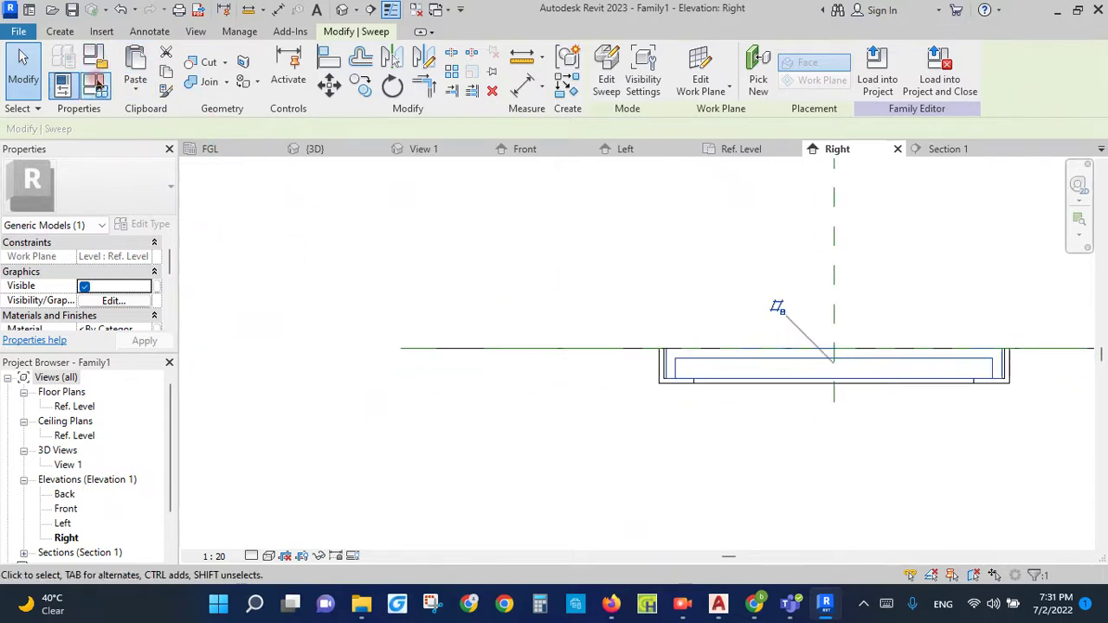
left_click(96, 84)
left_click(219, 271)
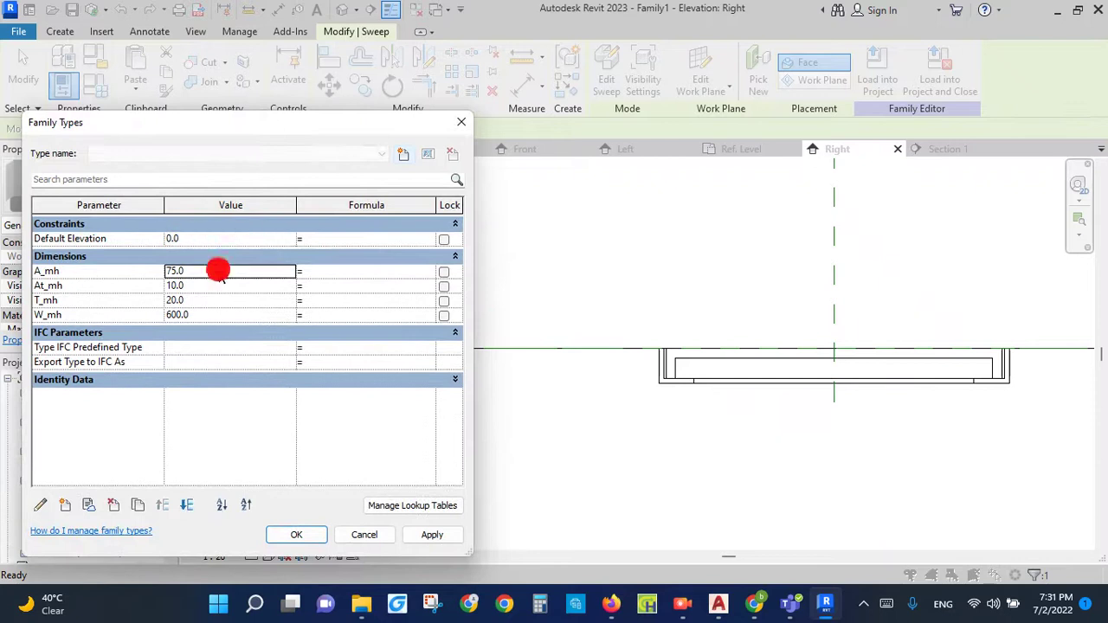
Step: Test A_mh at 50, then apply A_mh of 100.0 and close Family Types
left_click(434, 542)
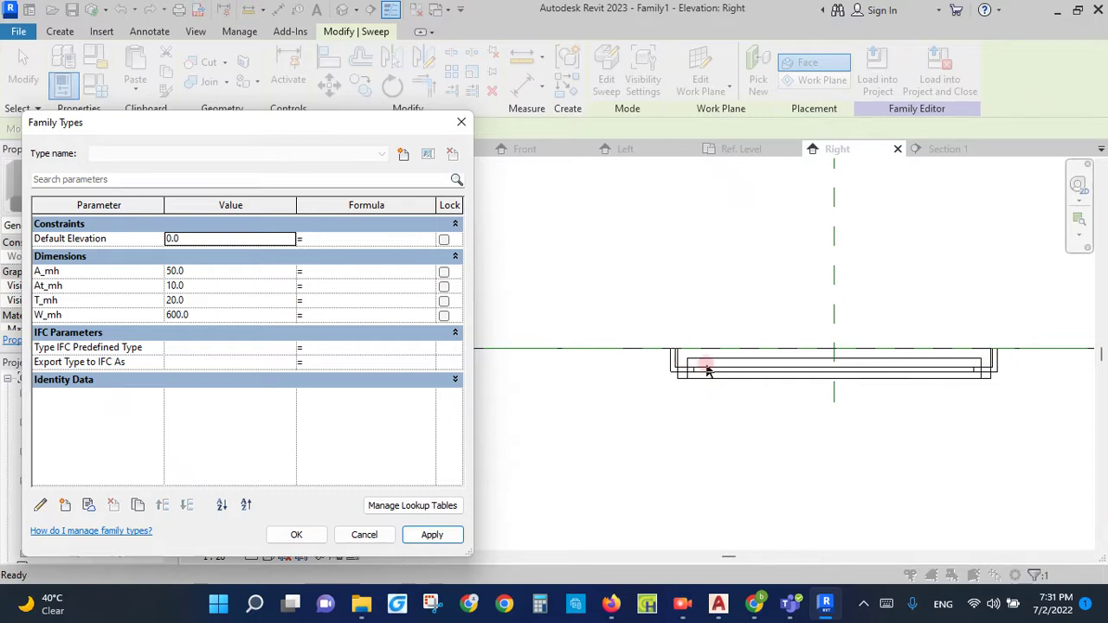
left_click(227, 265)
type("100")
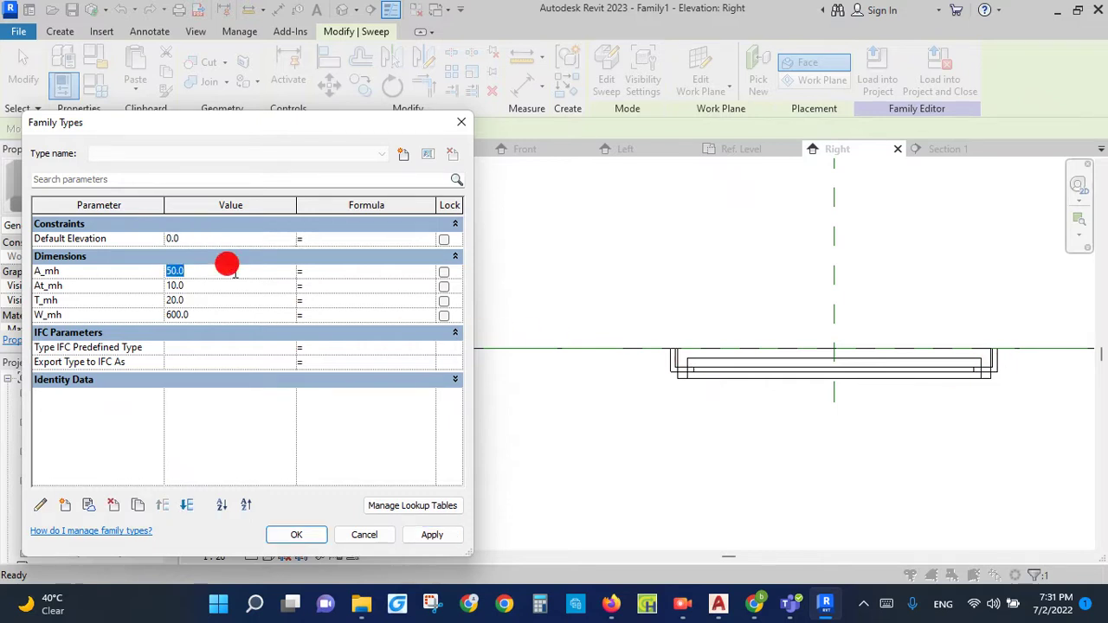
left_click(431, 534)
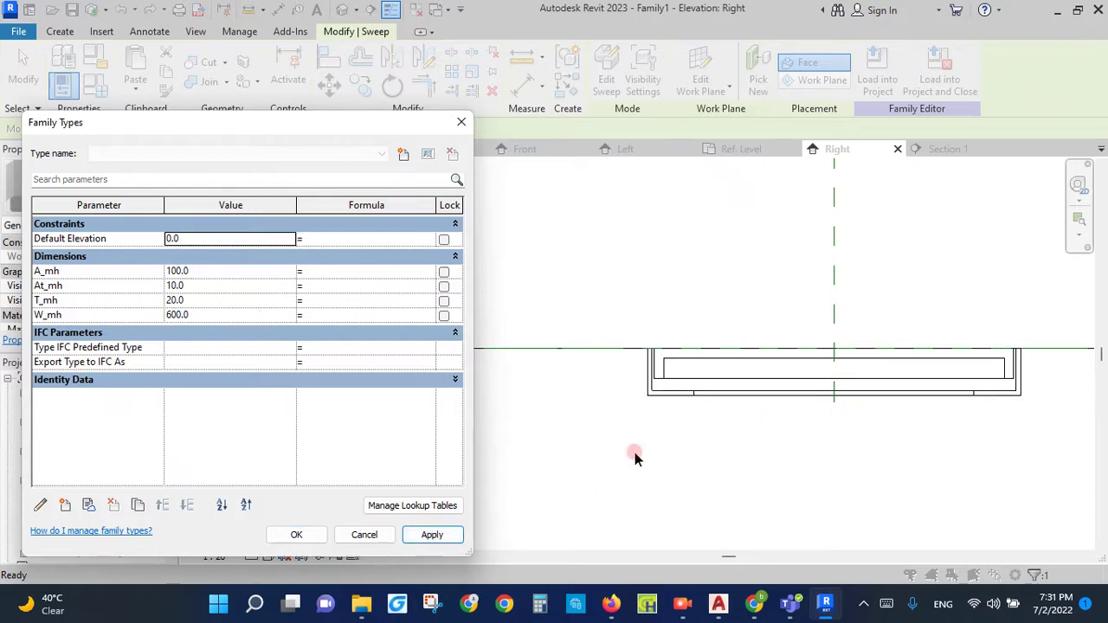
left_click(296, 534)
scroll(991, 373, "up", 3)
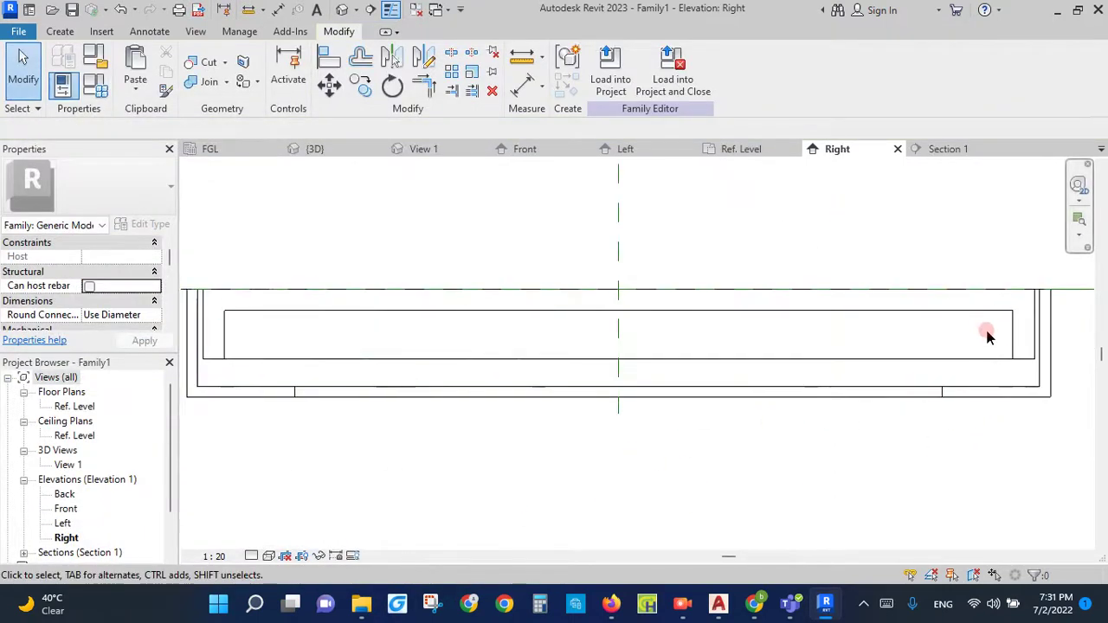
left_click(989, 316)
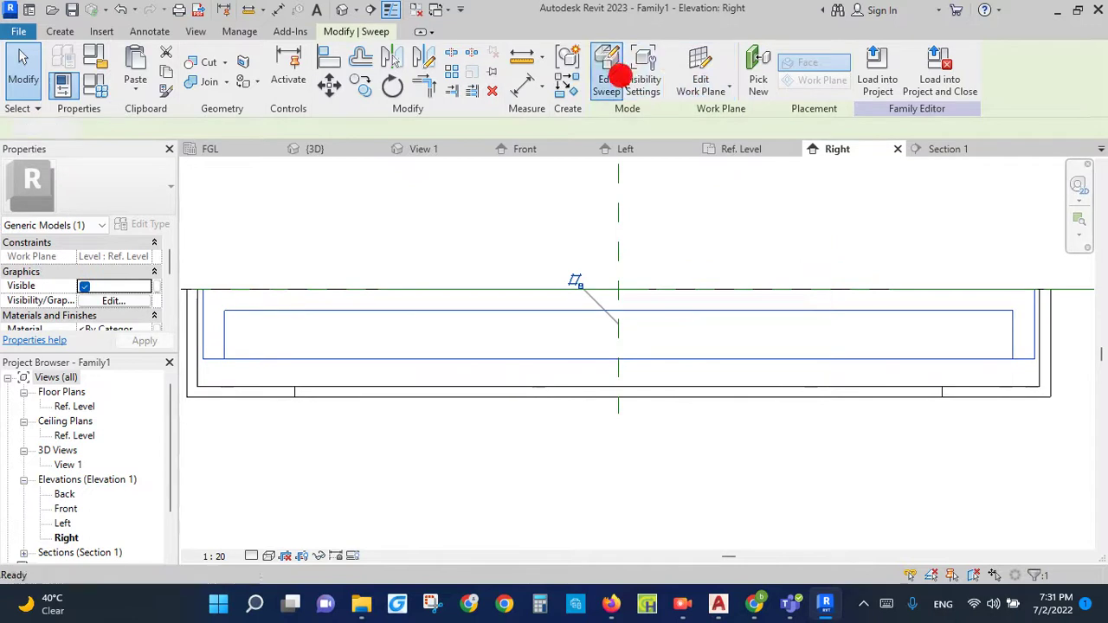
Step: Drag the sweep profile's bottom line down to the lower reference line, making the side 70
left_click(619, 78)
scroll(1013, 381, "up", 2)
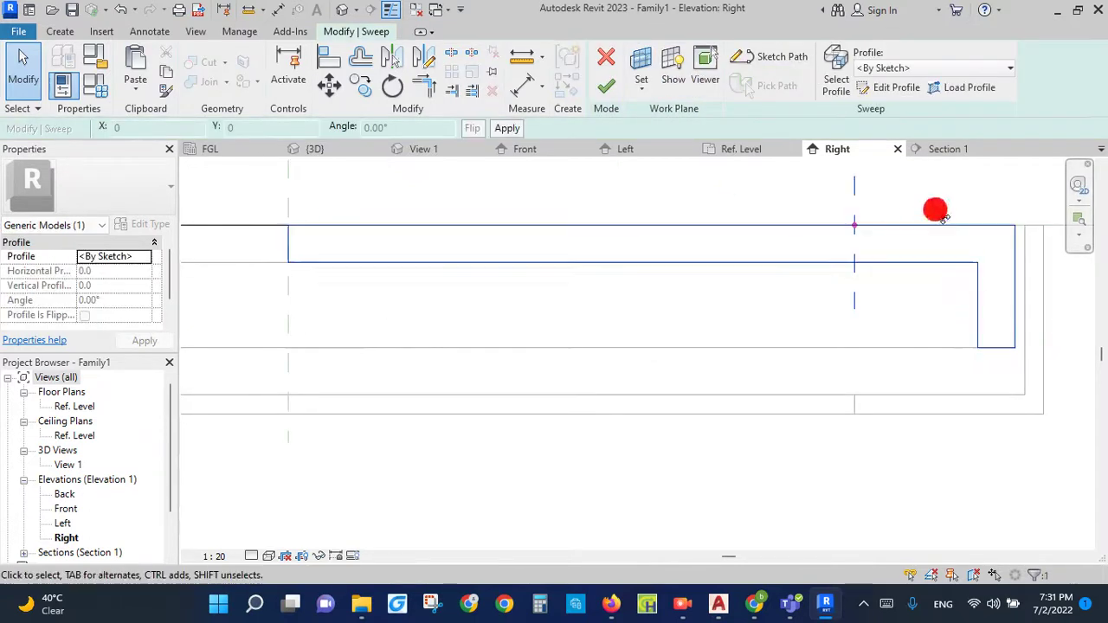
left_click(892, 88)
left_click(995, 347)
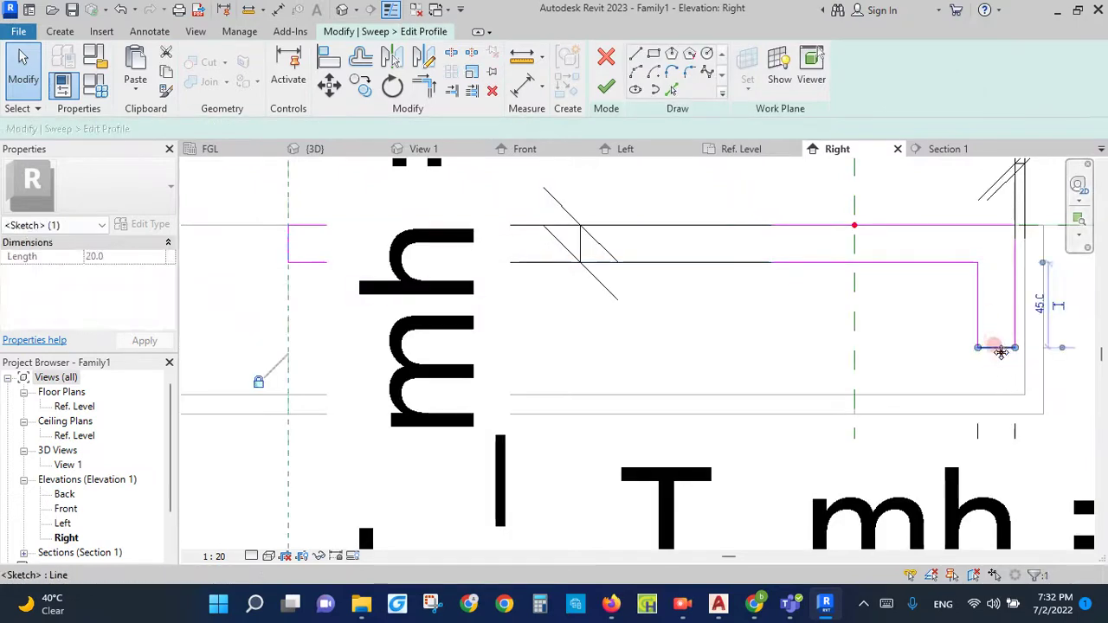
left_click_drag(997, 348, 1002, 418)
left_click(1002, 432)
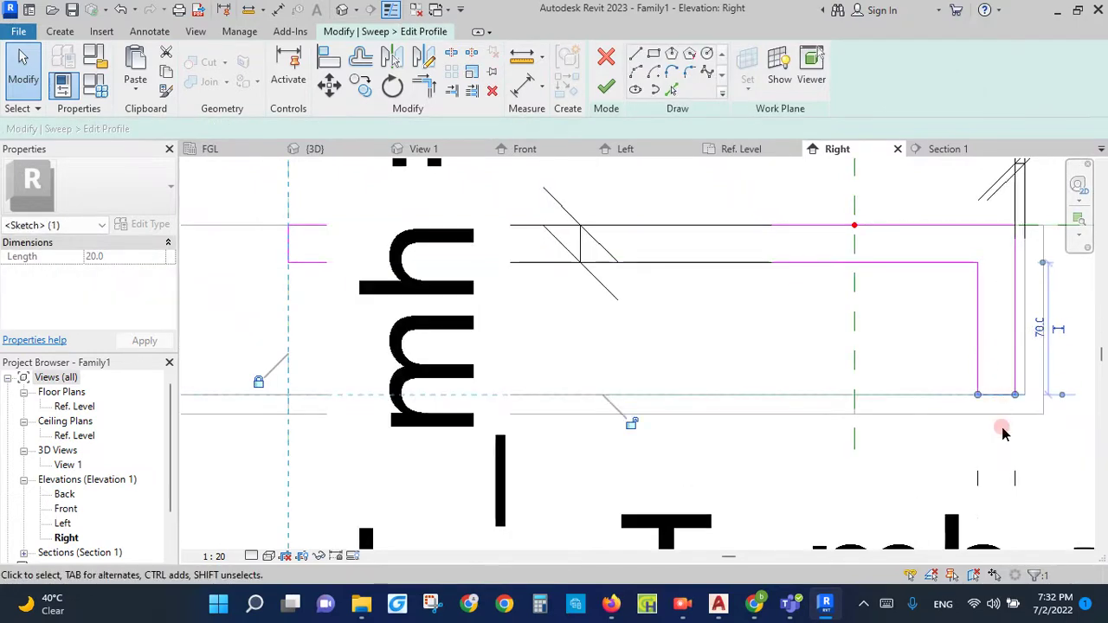
left_click(631, 424)
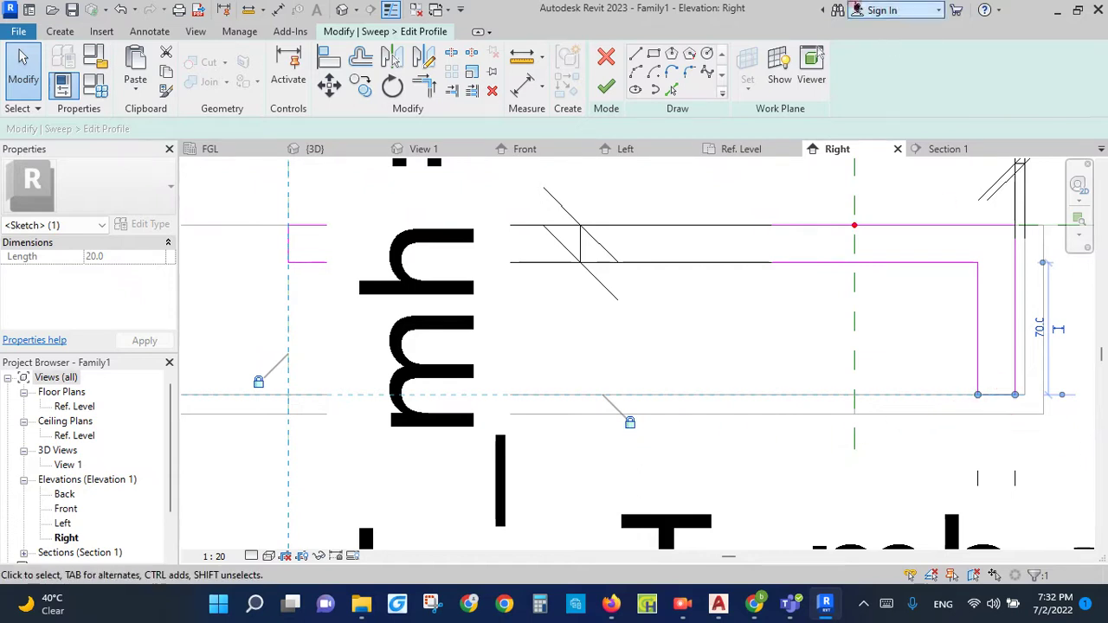
Step: Finish the profile and sweep edits, then reopen Family Types
left_click(606, 87)
scroll(656, 354, "down", 2)
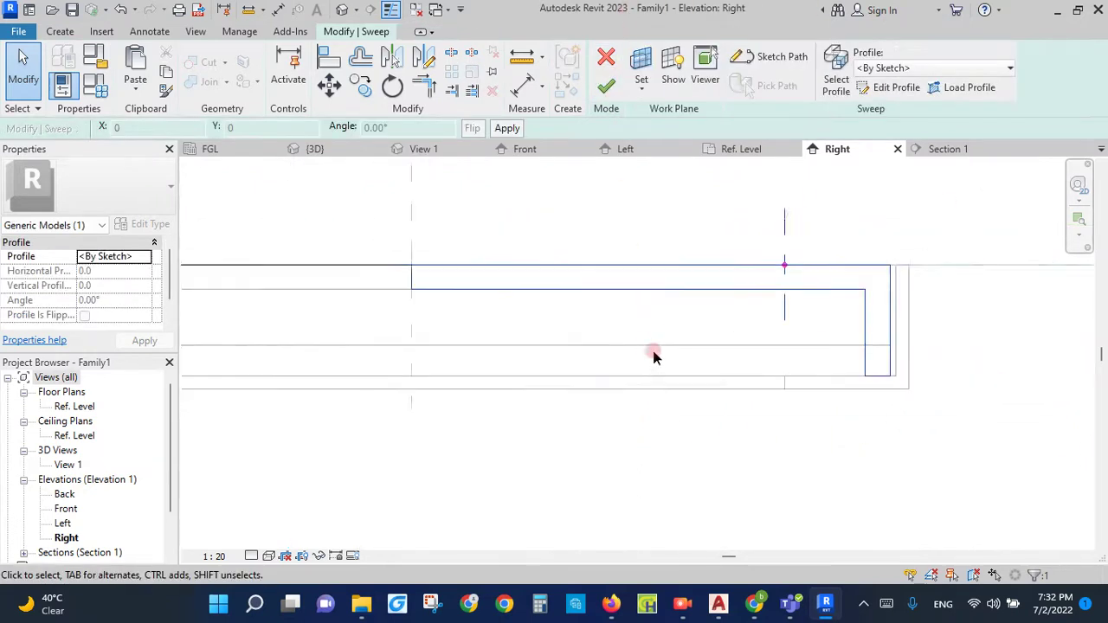
scroll(700, 227, "down", 2)
left_click(606, 86)
left_click(855, 328)
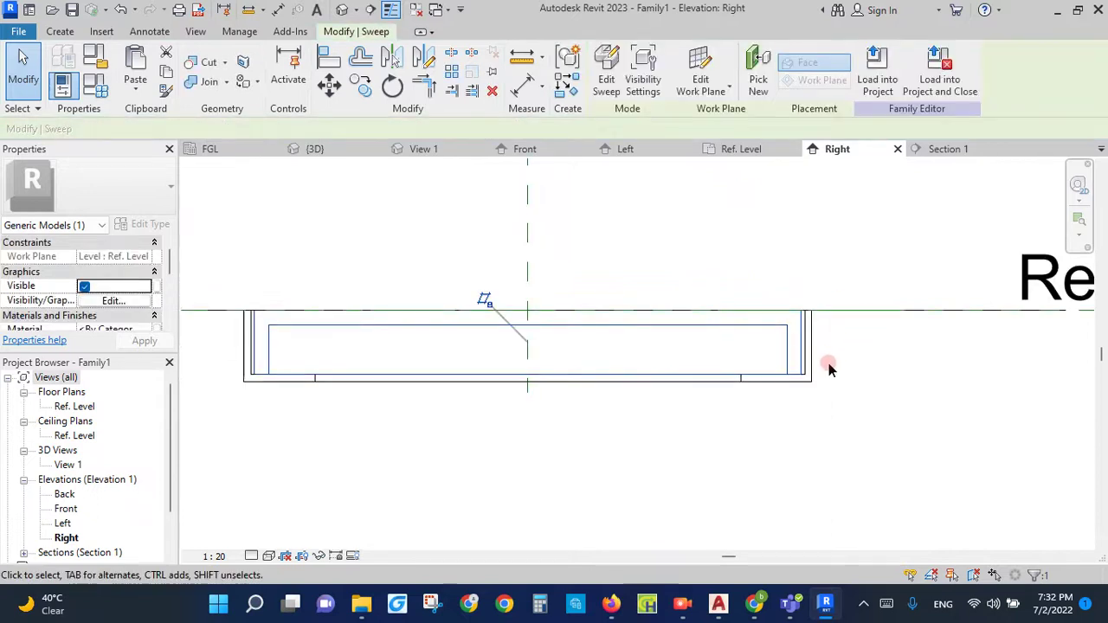
scroll(943, 420, "down", 2)
scroll(849, 438, "down", 1)
scroll(769, 420, "up", 2)
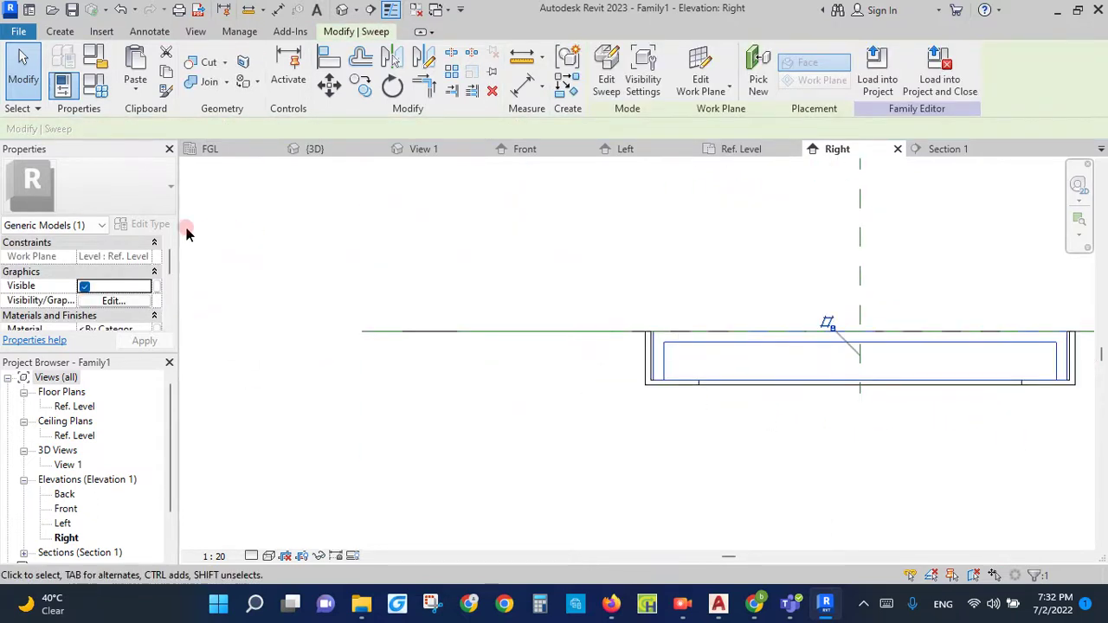
left_click(97, 87)
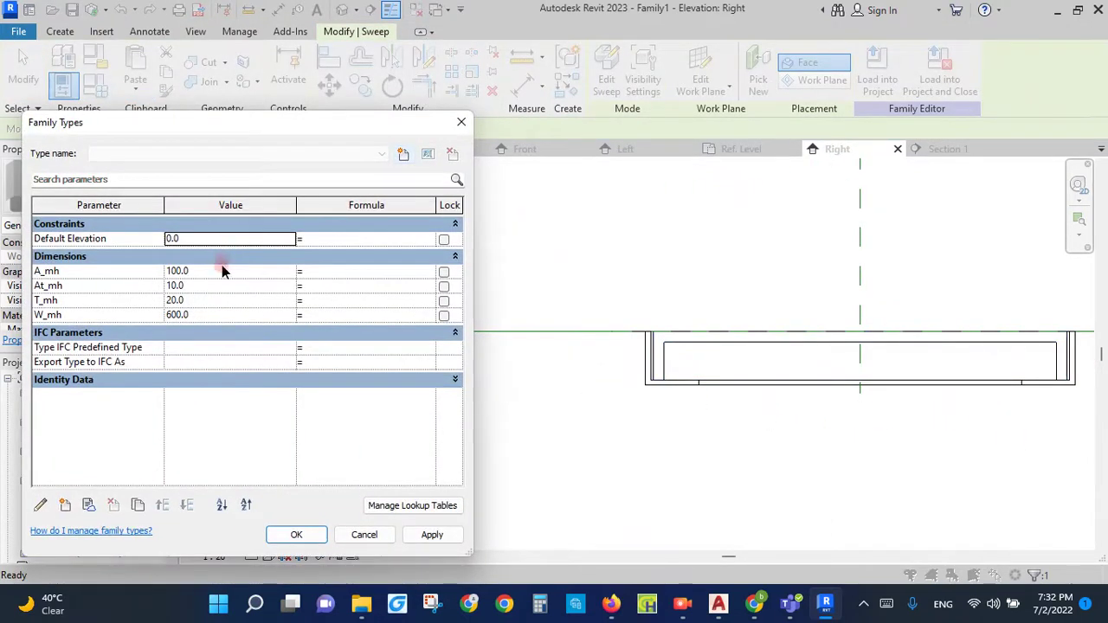
Step: Test the sweep with A_mh at 50 and W_mh at 400, then 600
left_click(222, 272)
type("0")
left_click(432, 534)
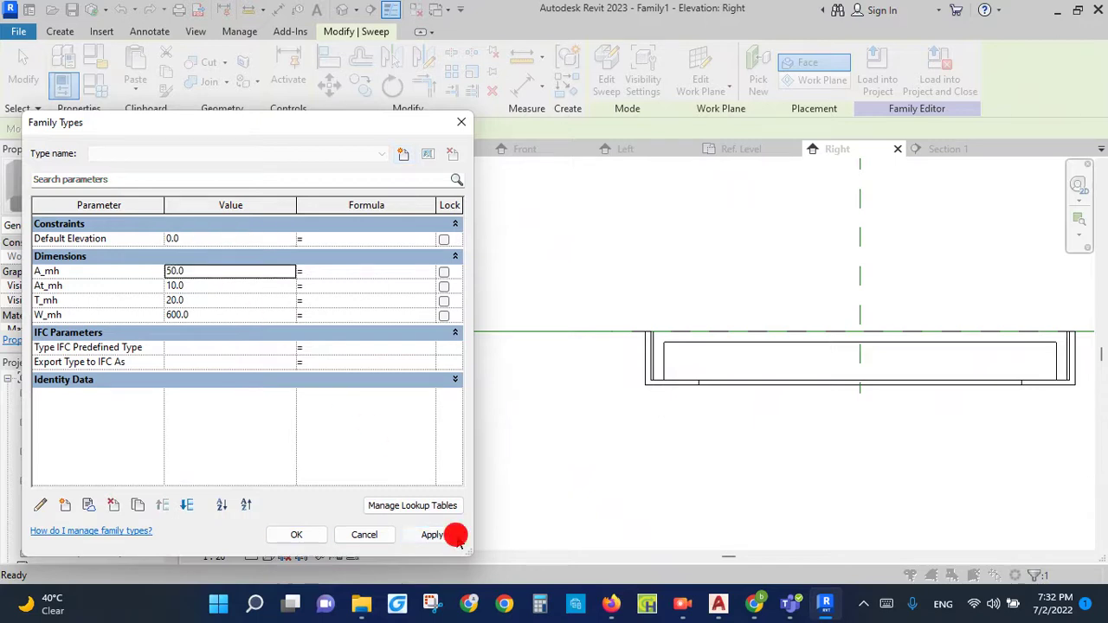
left_click(219, 314)
type("400")
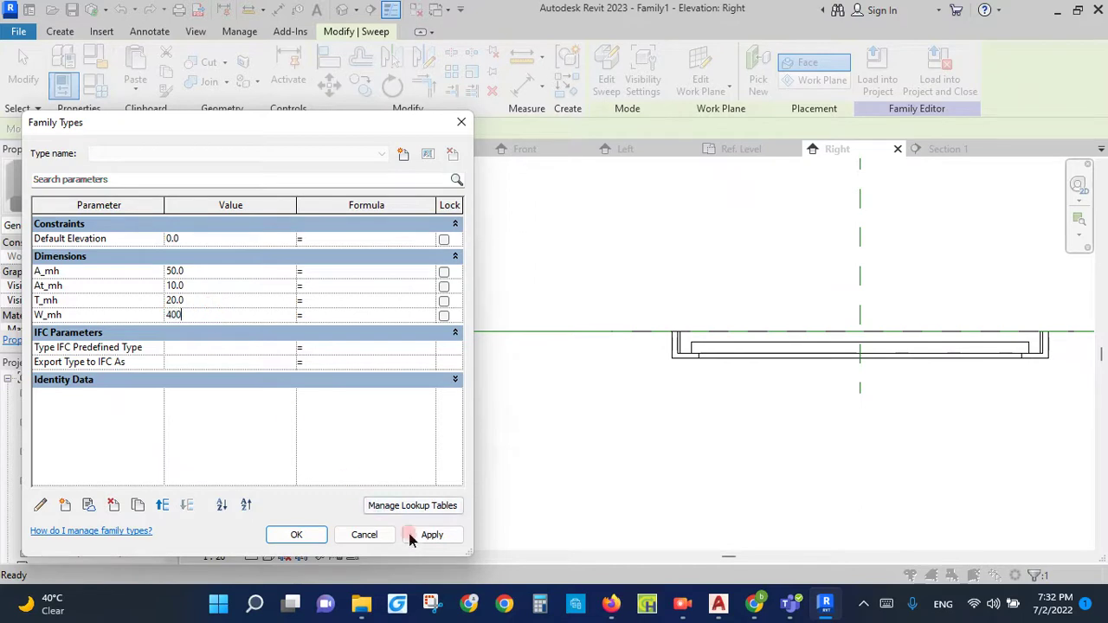
left_click(412, 535)
left_click(268, 389)
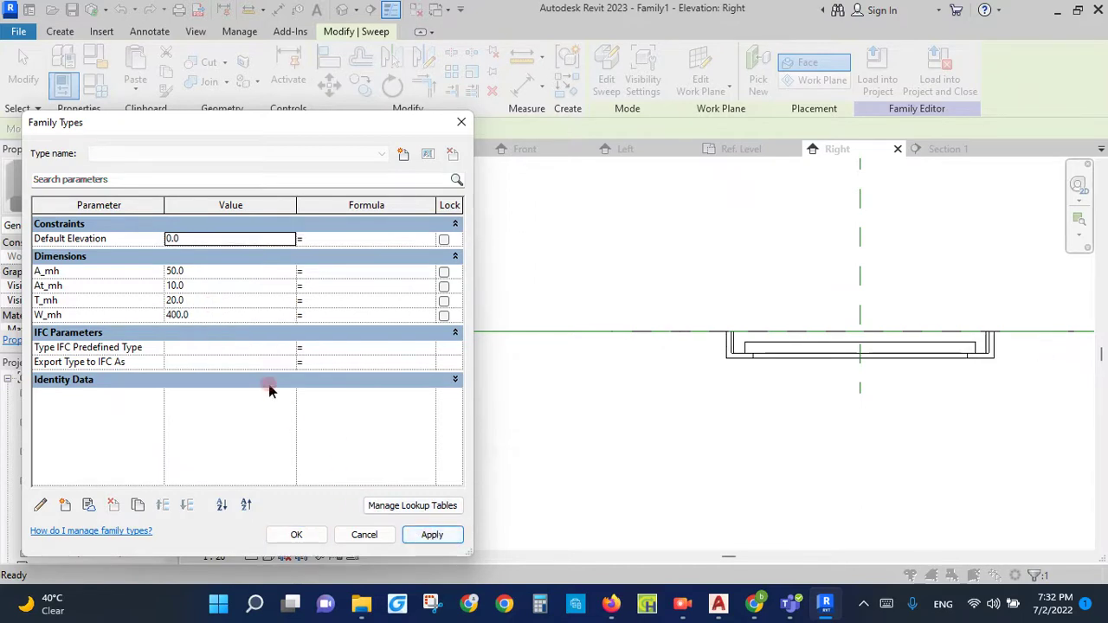
left_click(214, 318)
type("600")
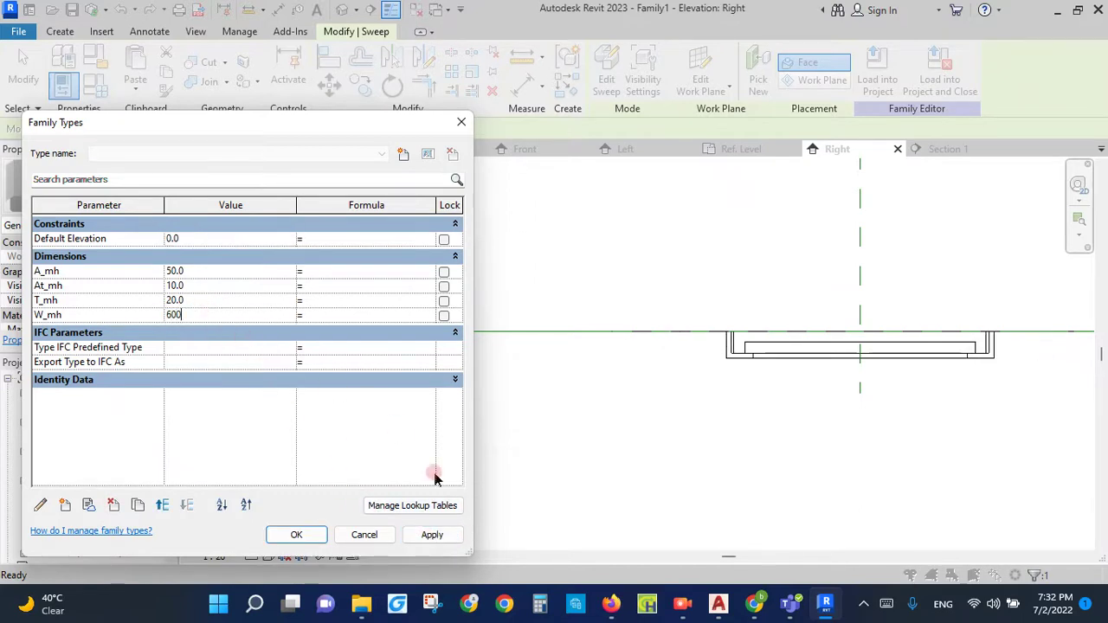
left_click(432, 535)
Step: Set W_mh to 800 and A_mh to 100, then close Family Types
left_click(246, 312)
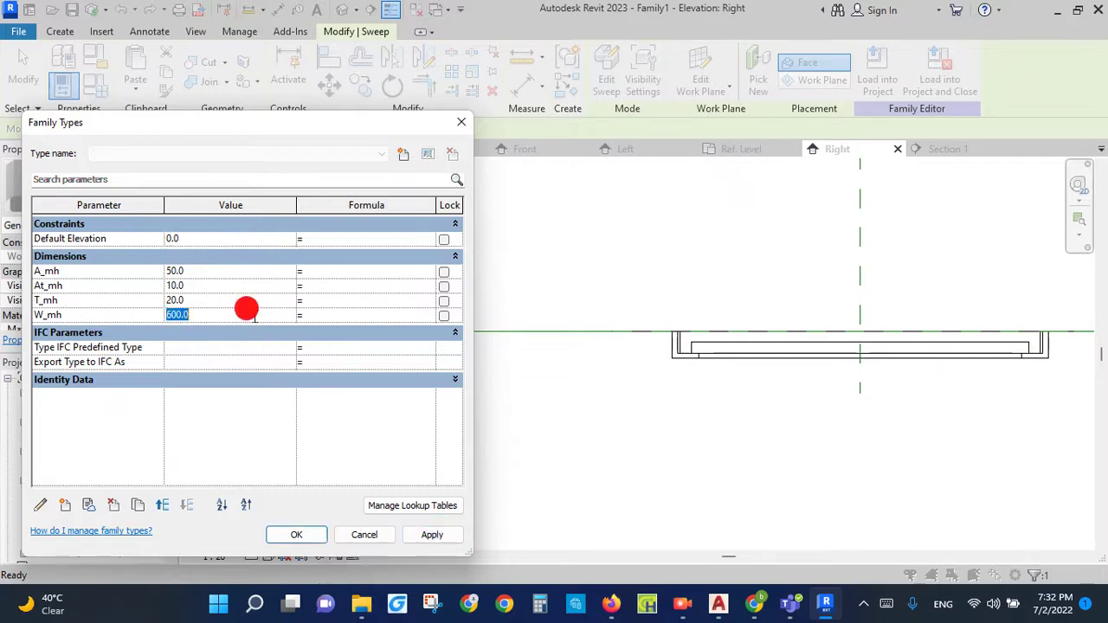
type("800")
left_click(444, 536)
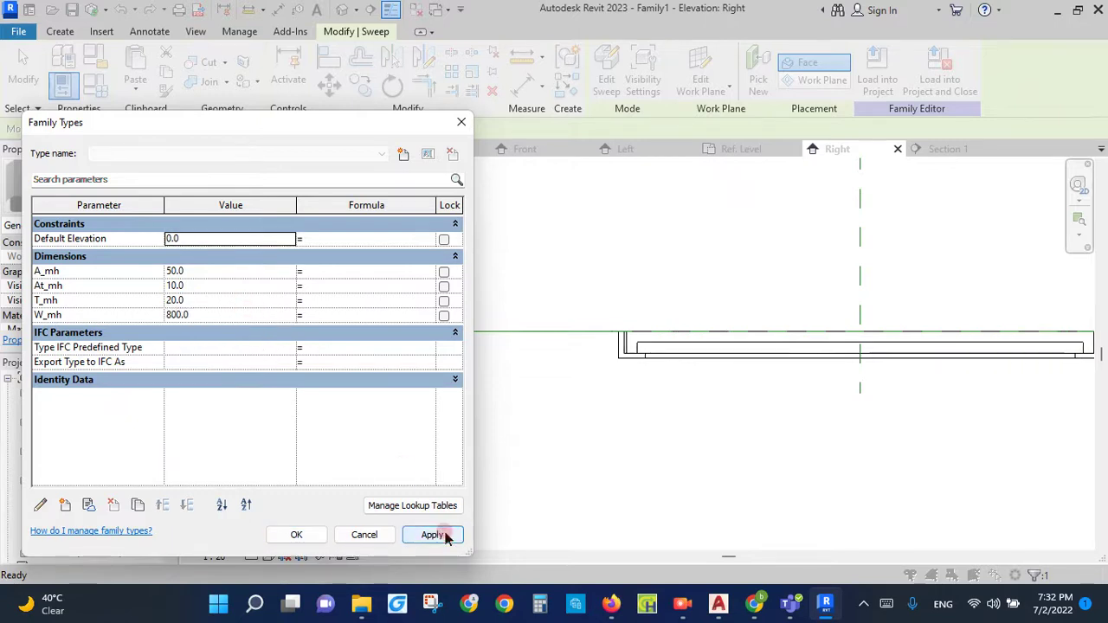
left_click(216, 270)
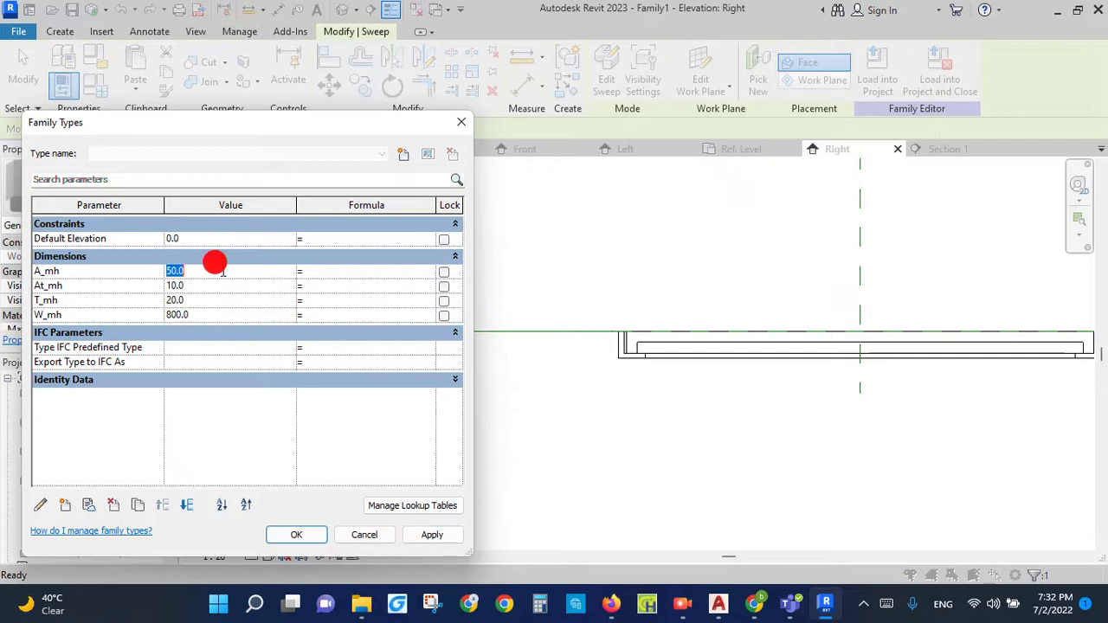
left_click(432, 534)
left_click(296, 536)
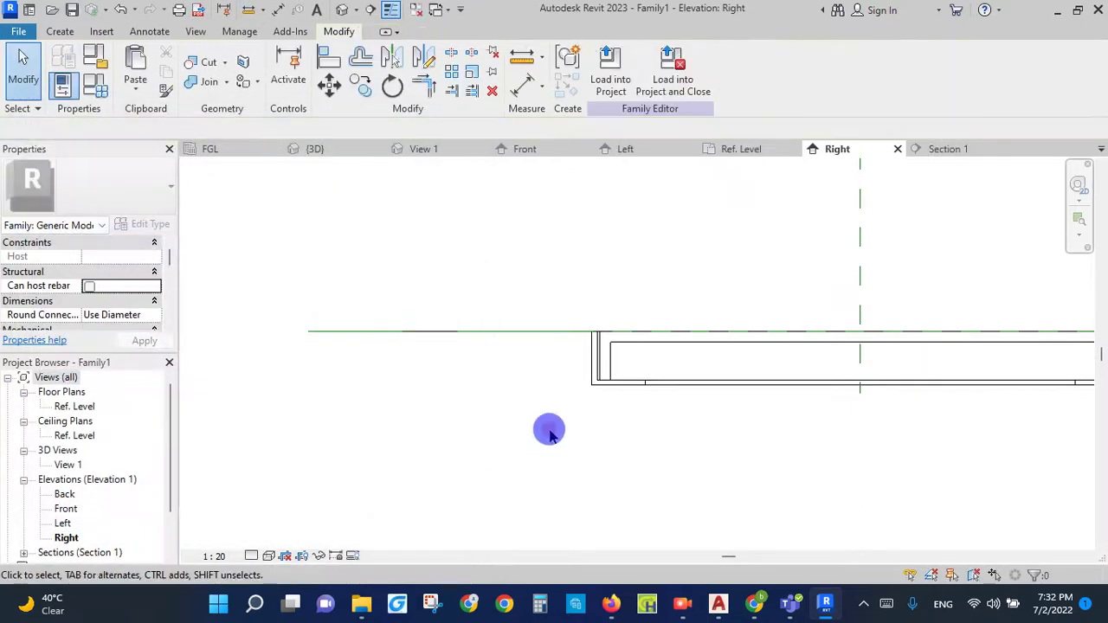
Step: Save the family under the new file name Manhole Cover-002
left_click(71, 9)
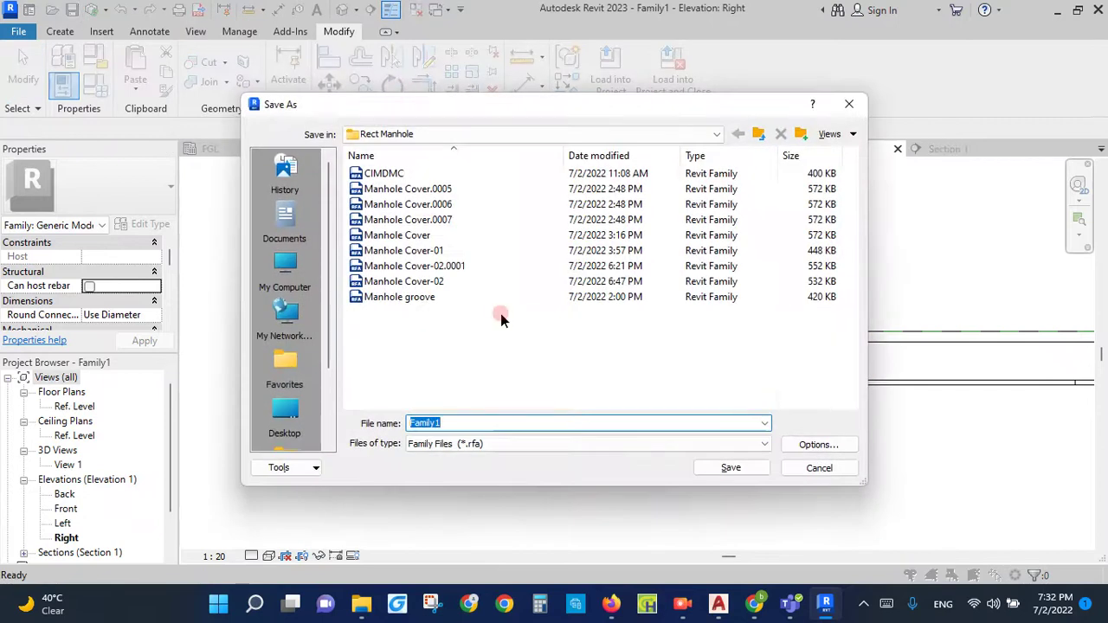
type("M")
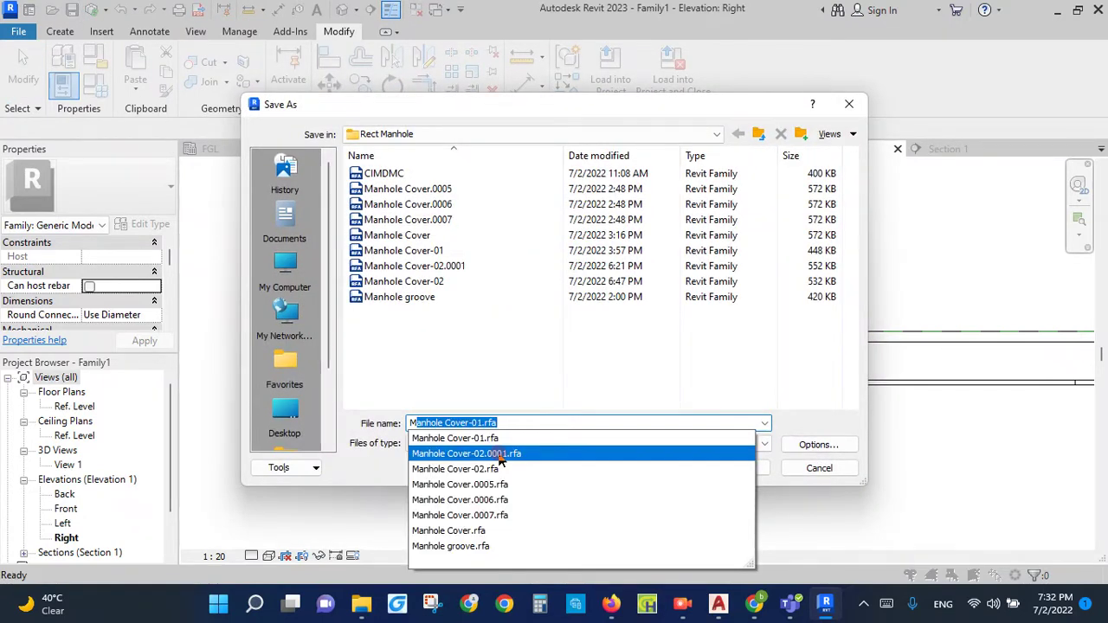
type("an")
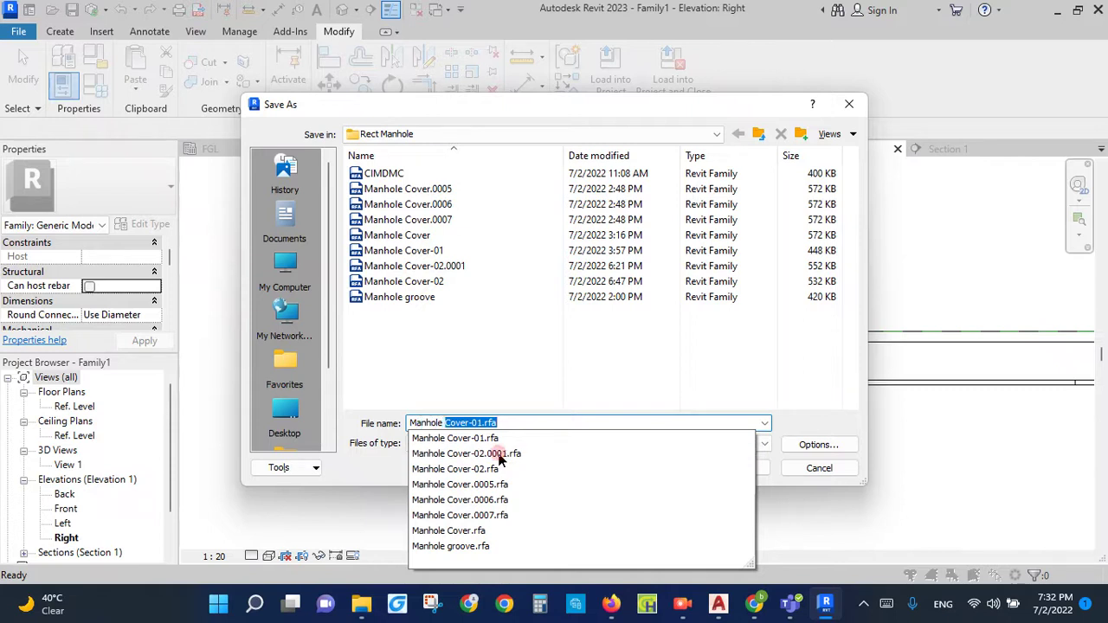
type("C")
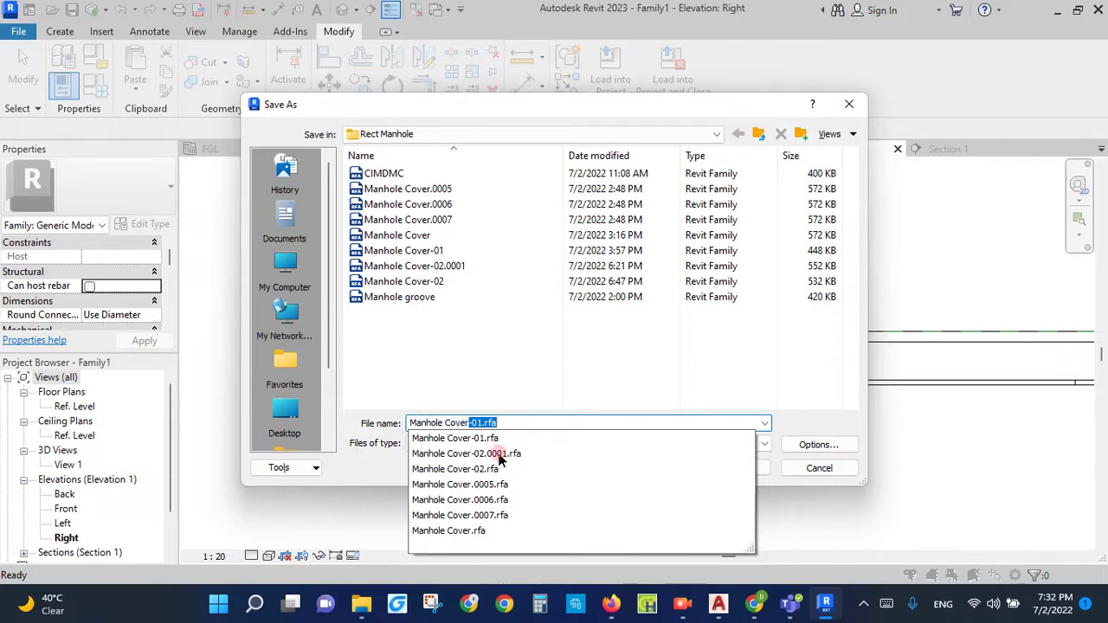
type("-002")
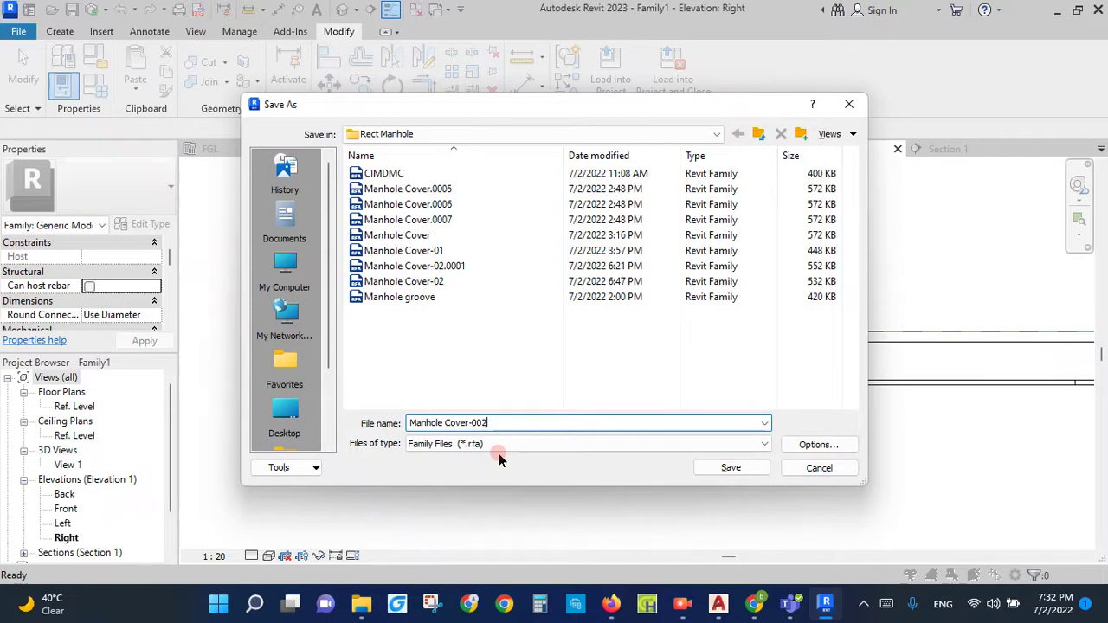
left_click(750, 471)
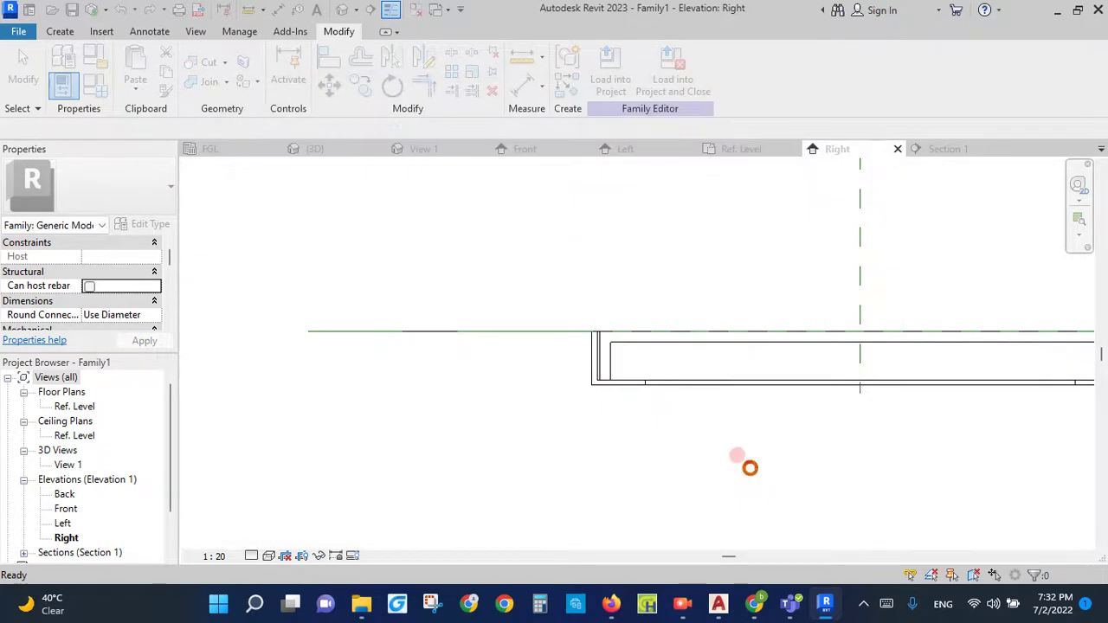
scroll(495, 389, "down", 3)
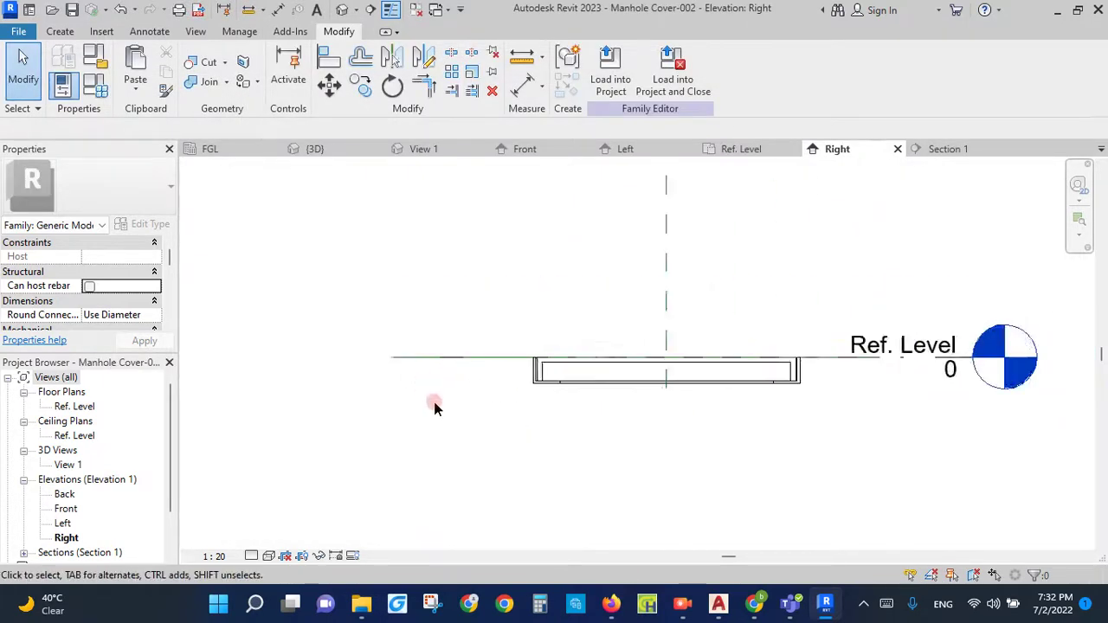
Step: Switch via the Left elevation to the Ref. Level plan and zoom out to the whole outline
scroll(433, 404, "down", 1)
left_click(625, 149)
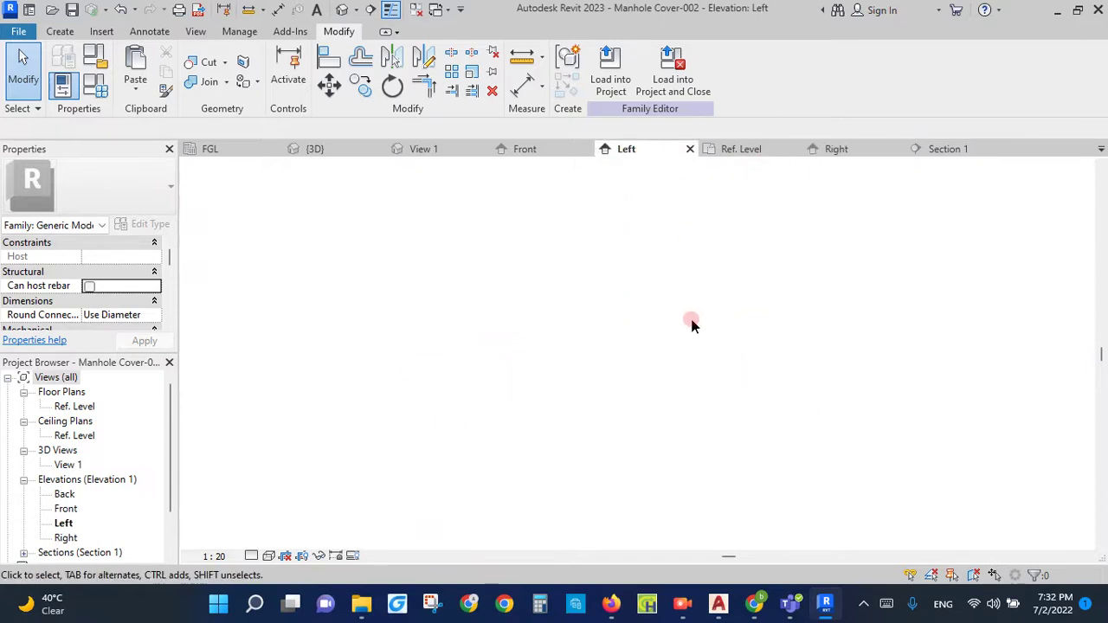
left_click(743, 148)
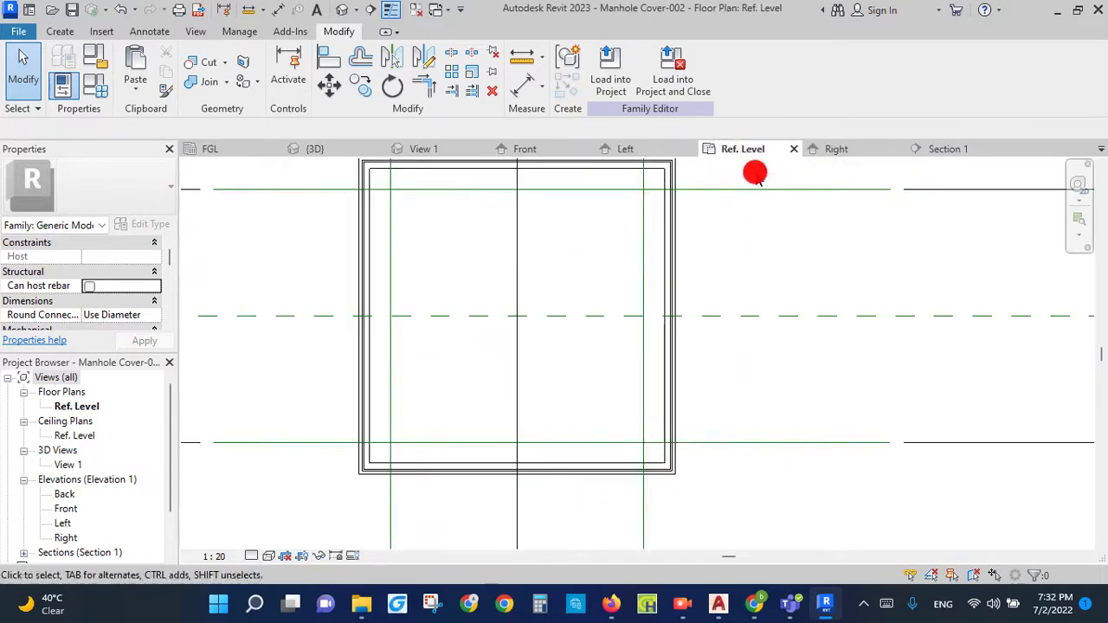
scroll(654, 436, "down", 2)
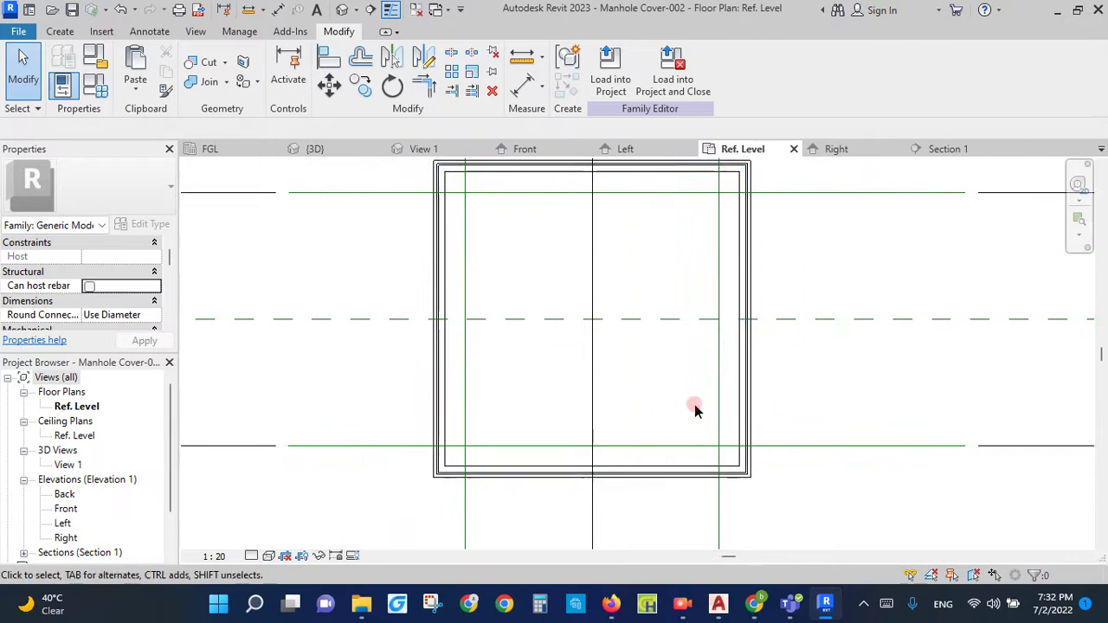
scroll(750, 416, "down", 1)
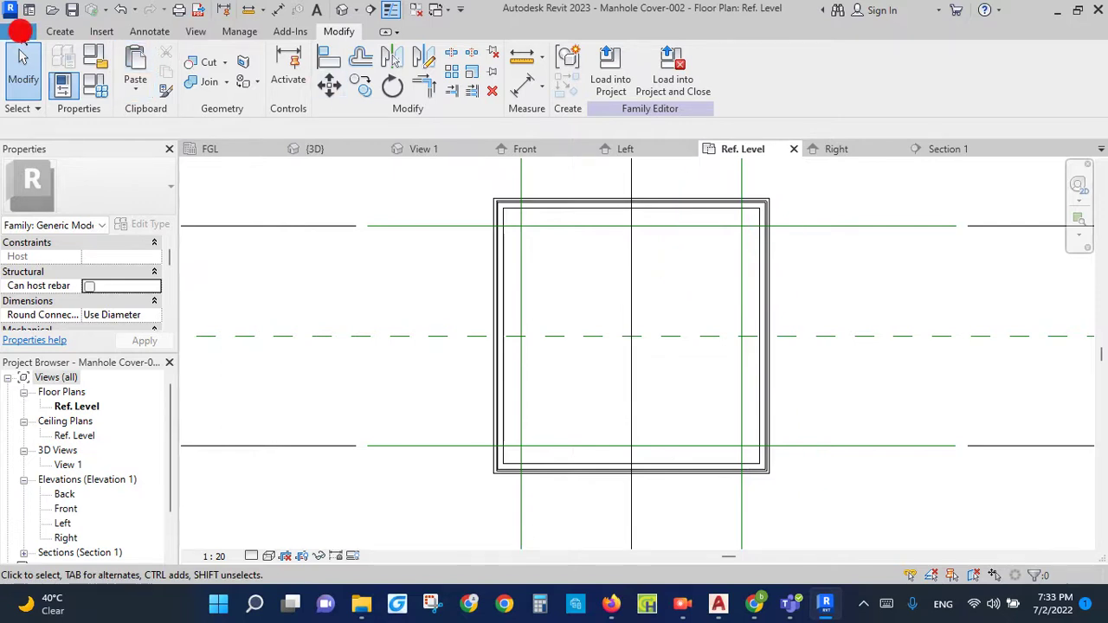
left_click(21, 33)
mouse_move(54, 93)
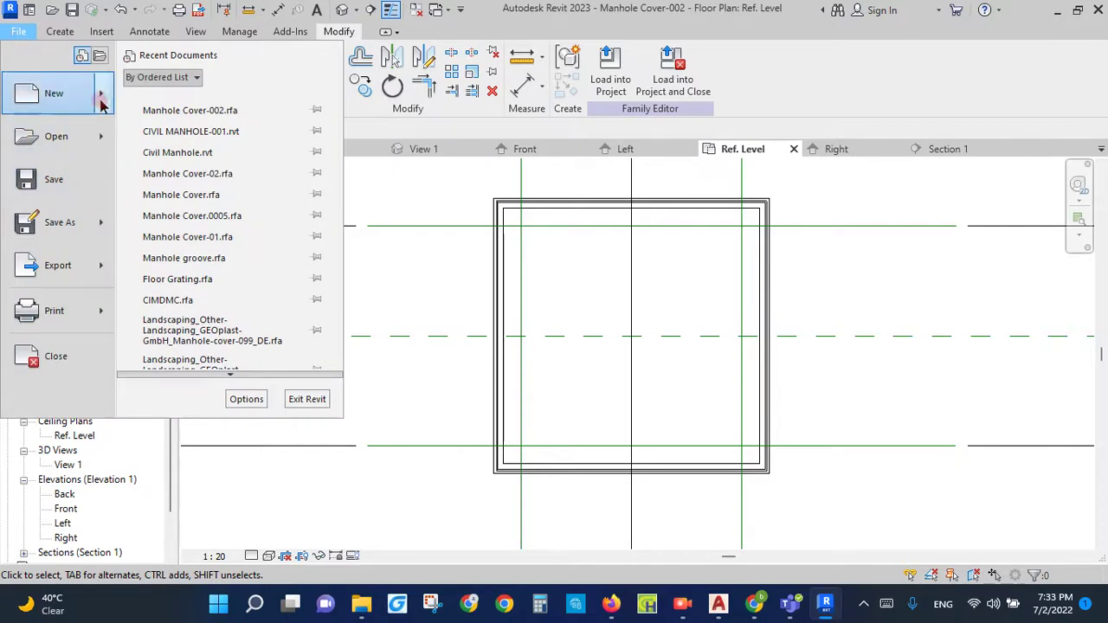
Step: Start a new family from the English folder's Metric Generic Model template
left_click(185, 147)
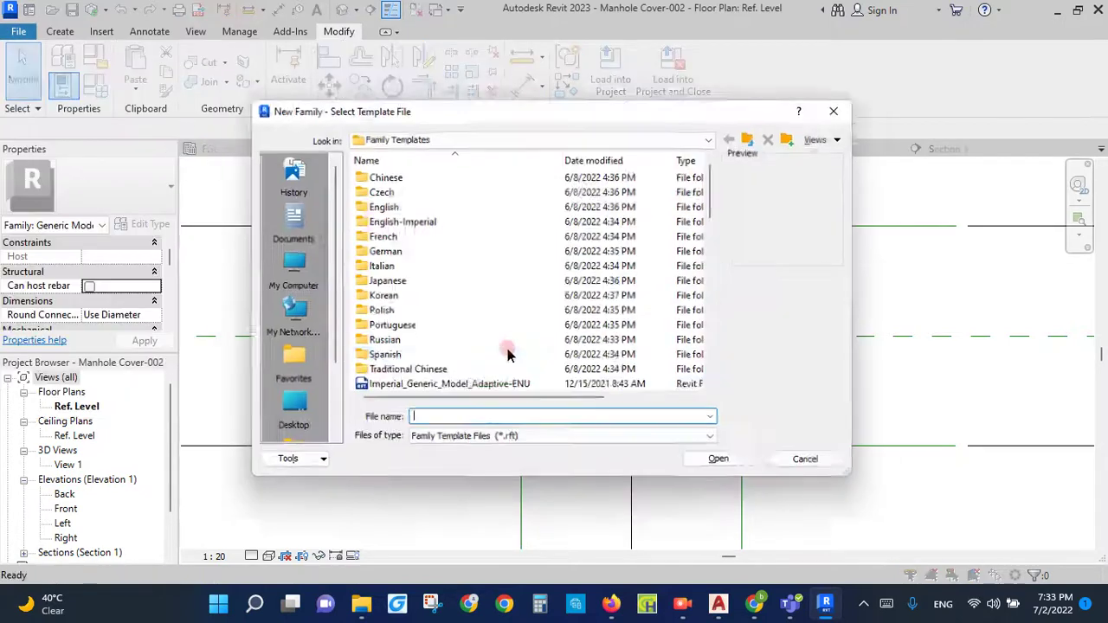
scroll(489, 299, "down", 5)
scroll(485, 286, "up", 5)
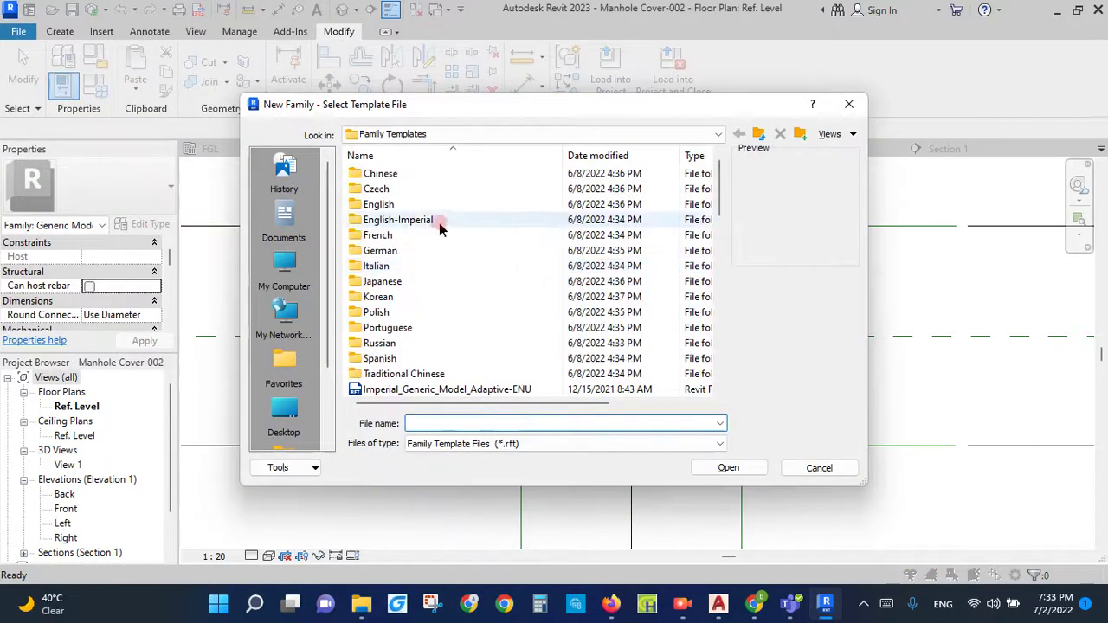
double_click(403, 207)
scroll(426, 284, "down", 6)
scroll(426, 251, "down", 2)
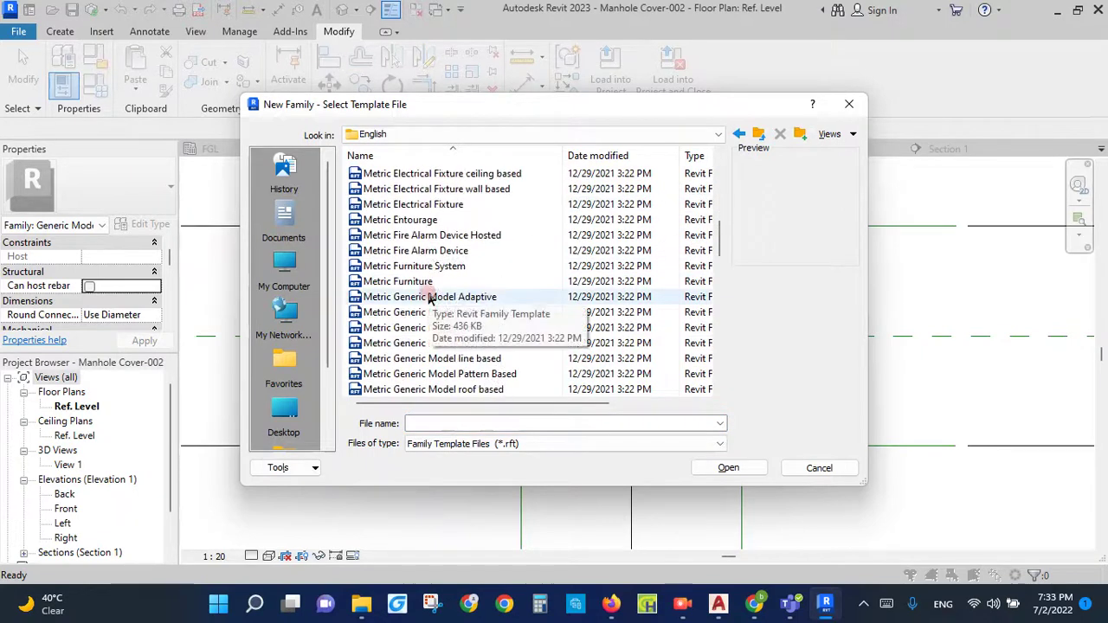
scroll(448, 330, "down", 4)
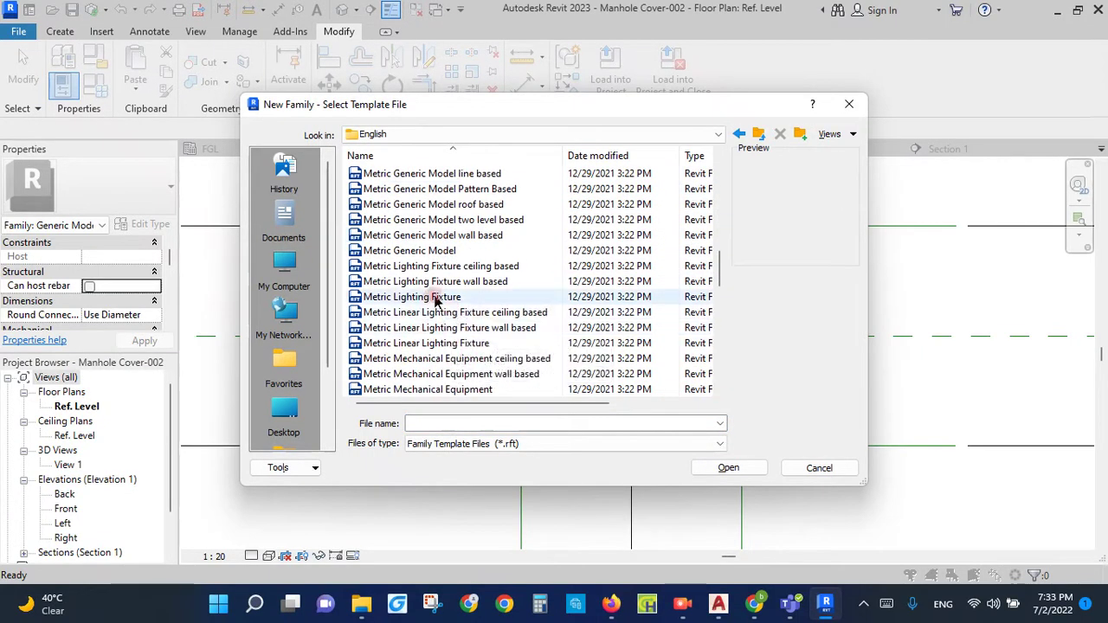
scroll(433, 299, "up", 1)
left_click(410, 296)
left_click(723, 468)
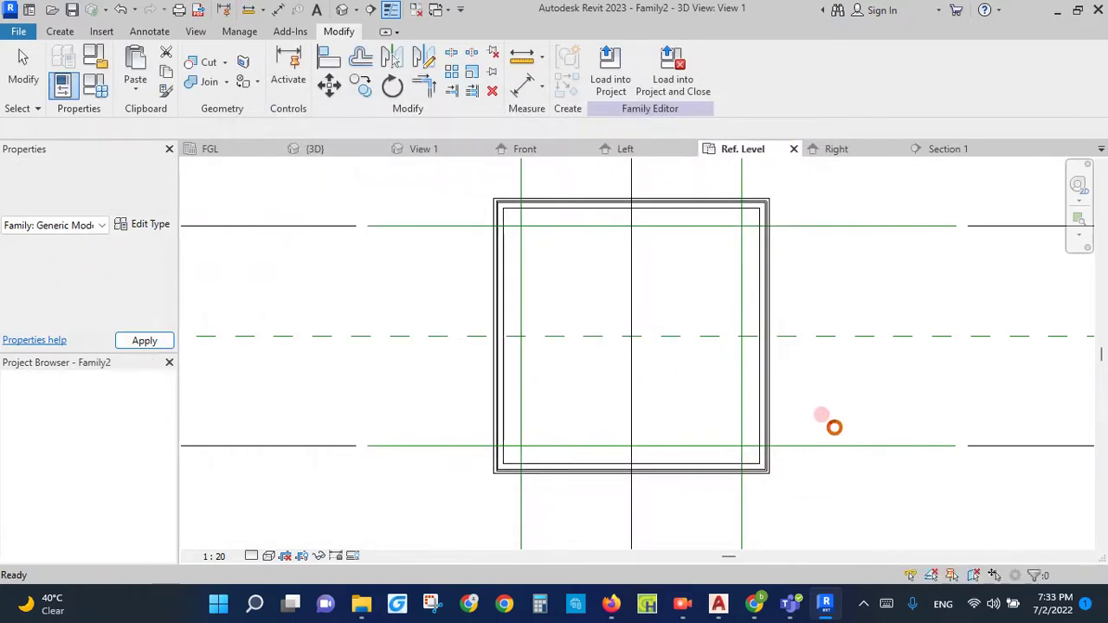
Step: Sketch a rectangular extrusion outline around the reference plane intersection
scroll(673, 354, "up", 2)
scroll(645, 338, "up", 1)
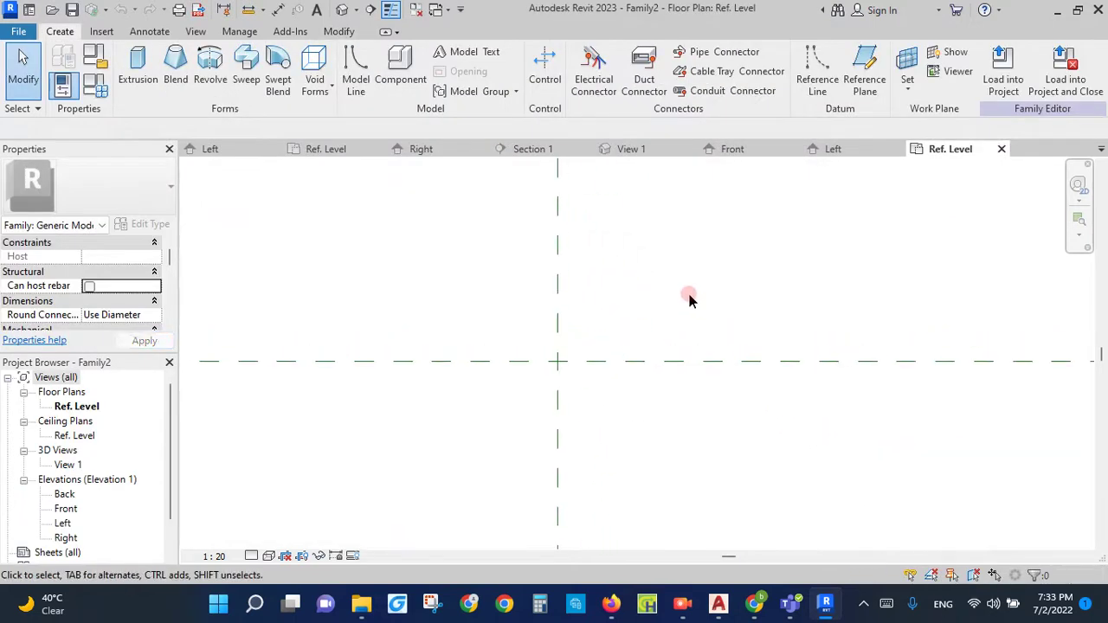
left_click(138, 74)
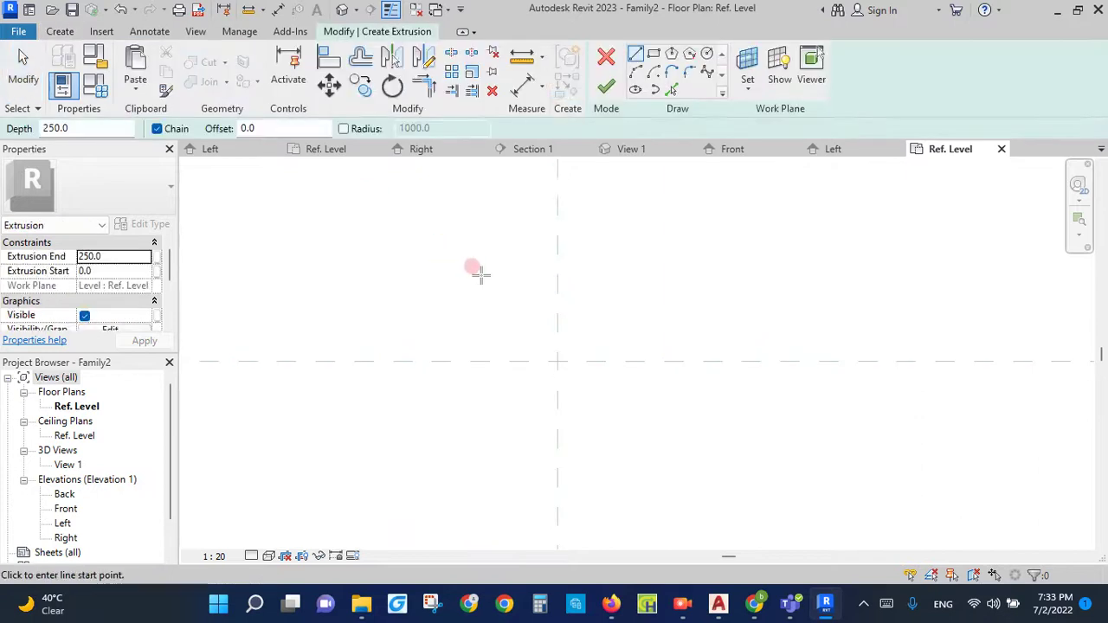
left_click(509, 308)
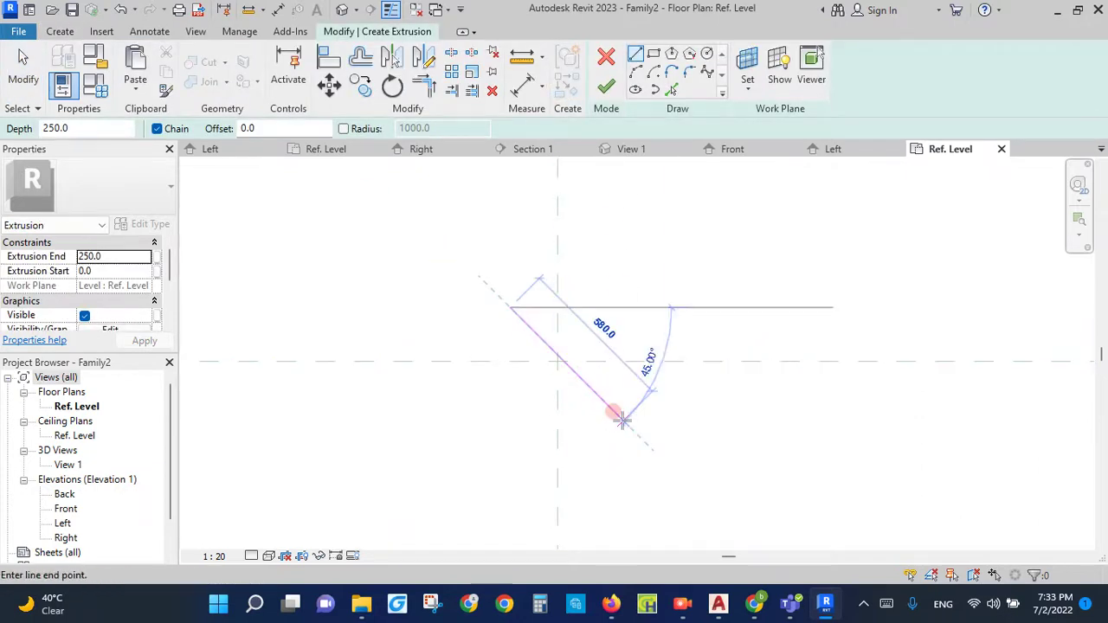
left_click(653, 54)
left_click(492, 315)
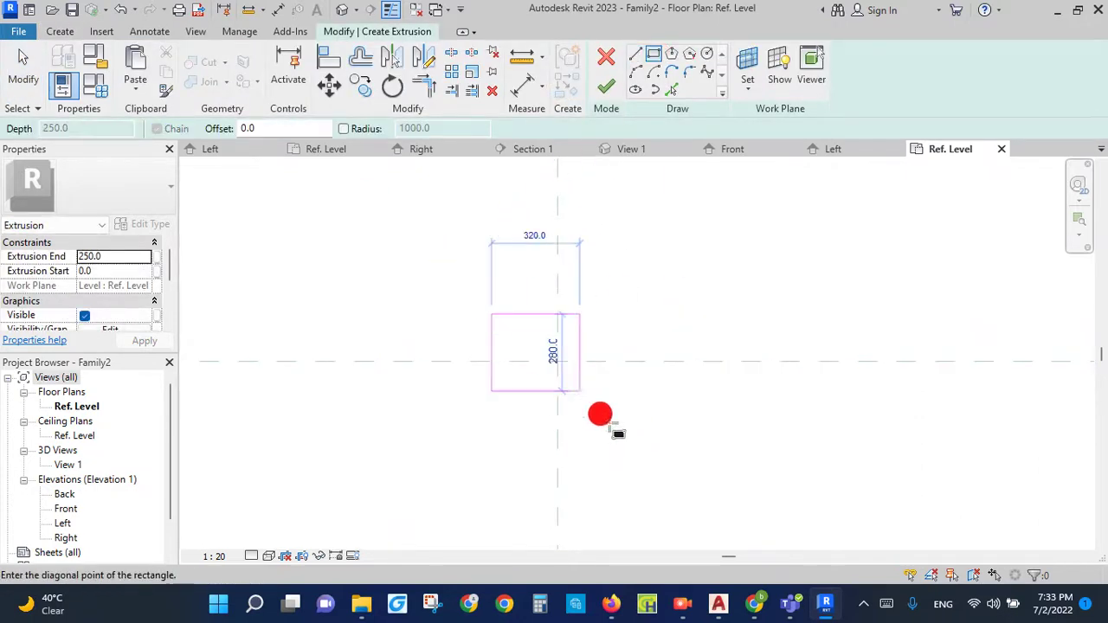
left_click(630, 423)
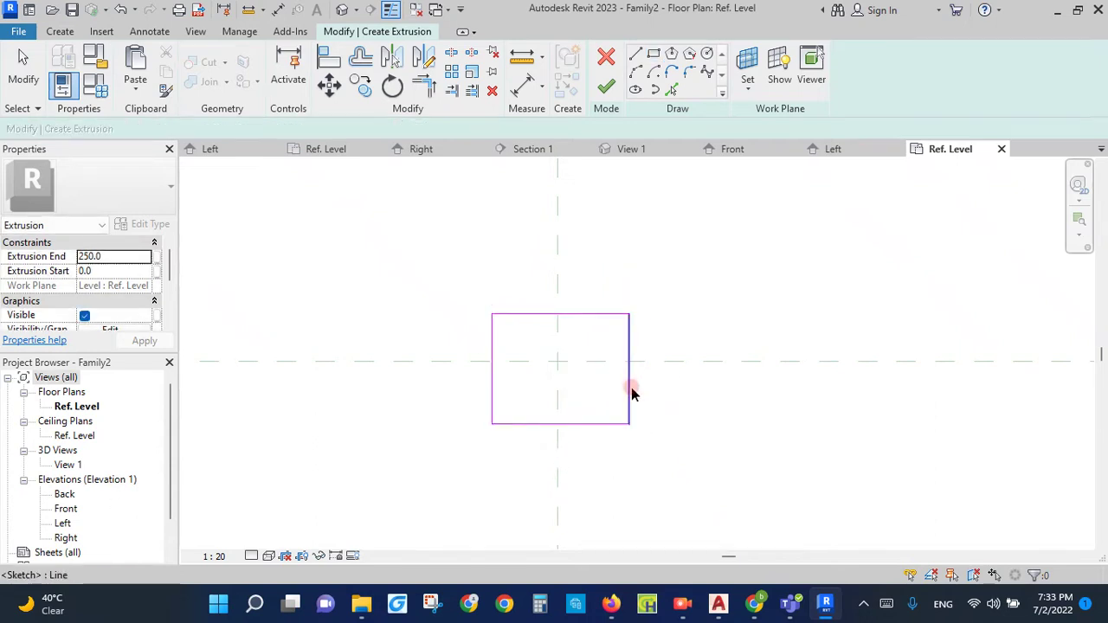
Step: Begin an aligned dimension (DI) from the rectangle's left edge
key("d")
key("i")
left_click(490, 349)
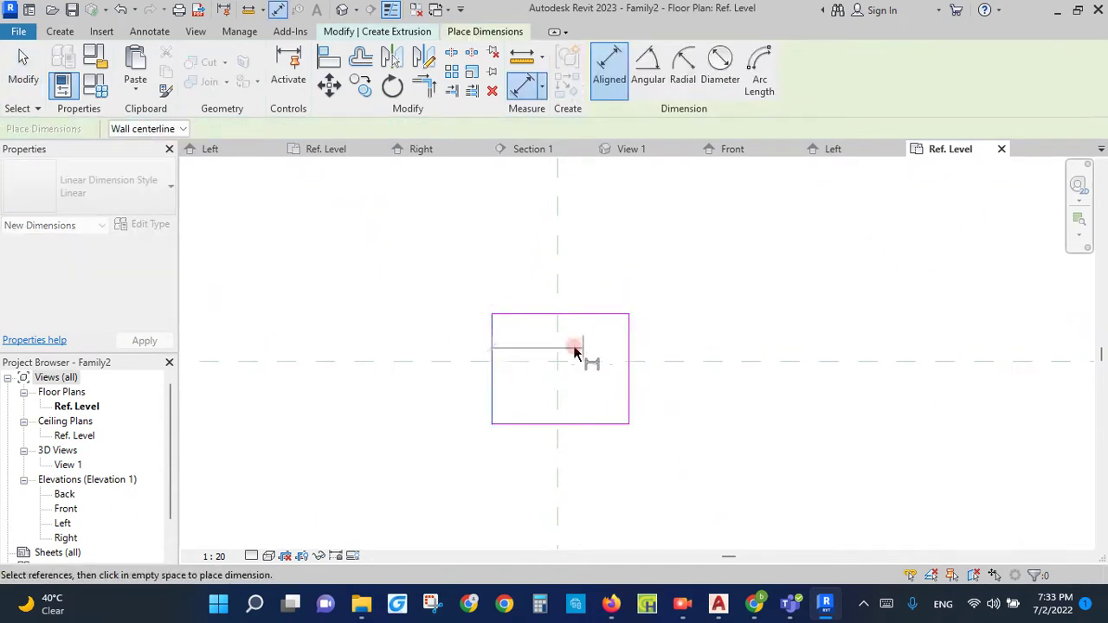
Step: Centre the rectangle on the reference planes with EQ dimensions across width and height
left_click(558, 338)
left_click(629, 346)
left_click(624, 266)
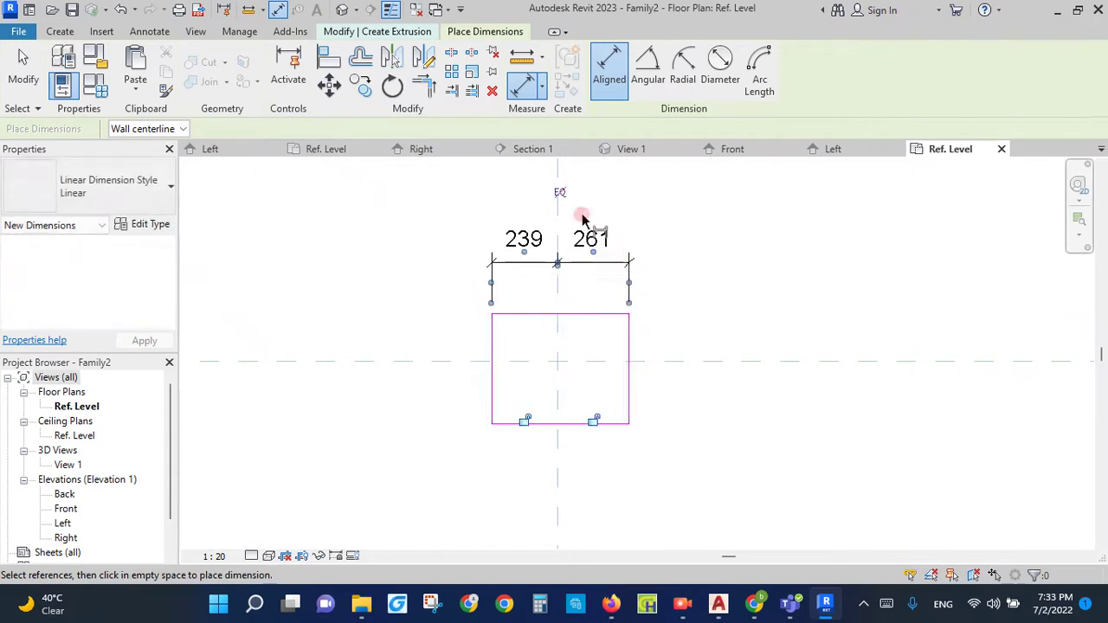
left_click(560, 190)
left_click(506, 335)
left_click(508, 361)
left_click(510, 424)
left_click(456, 416)
left_click(386, 373)
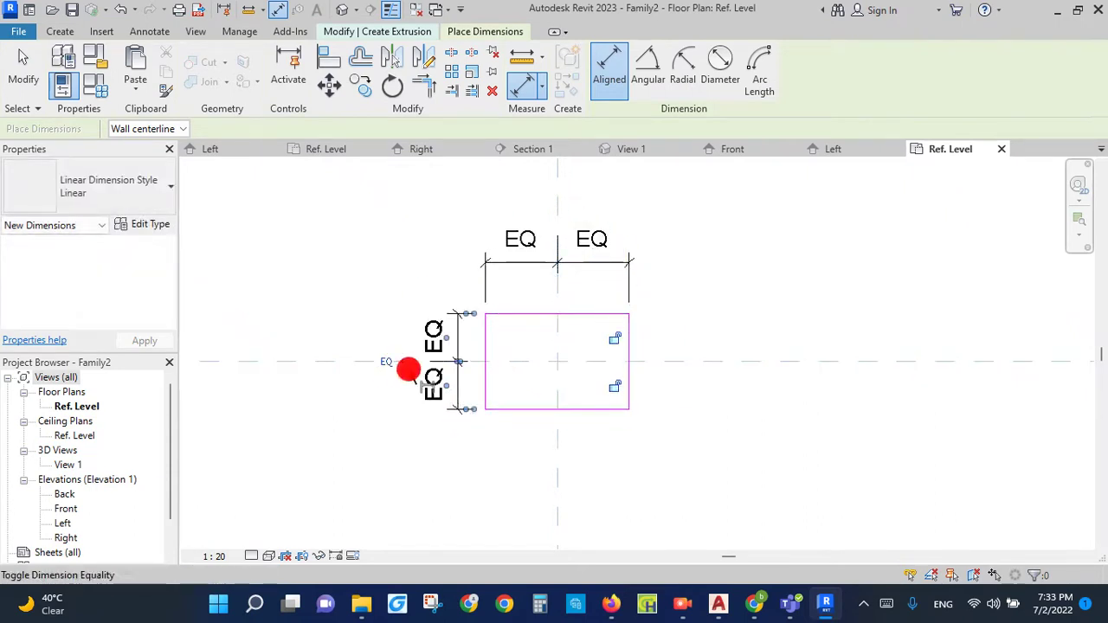
Step: Add the overall 522 width and 347 height dimensions
left_click(629, 391)
left_click(626, 490)
left_click(613, 326)
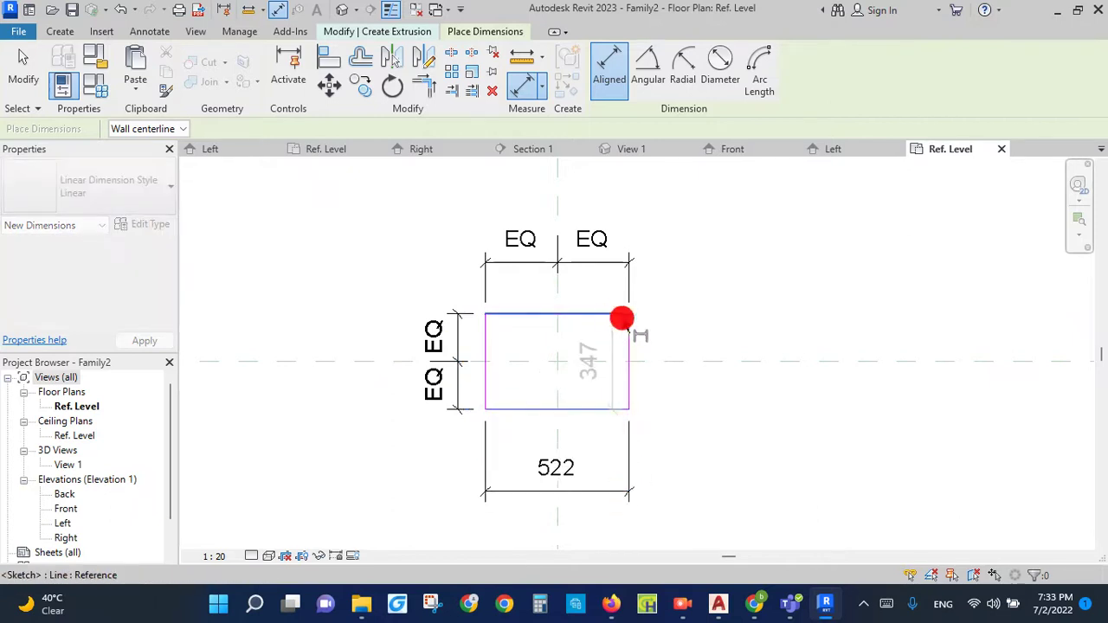
left_click(716, 323)
key("Escape")
key("Escape")
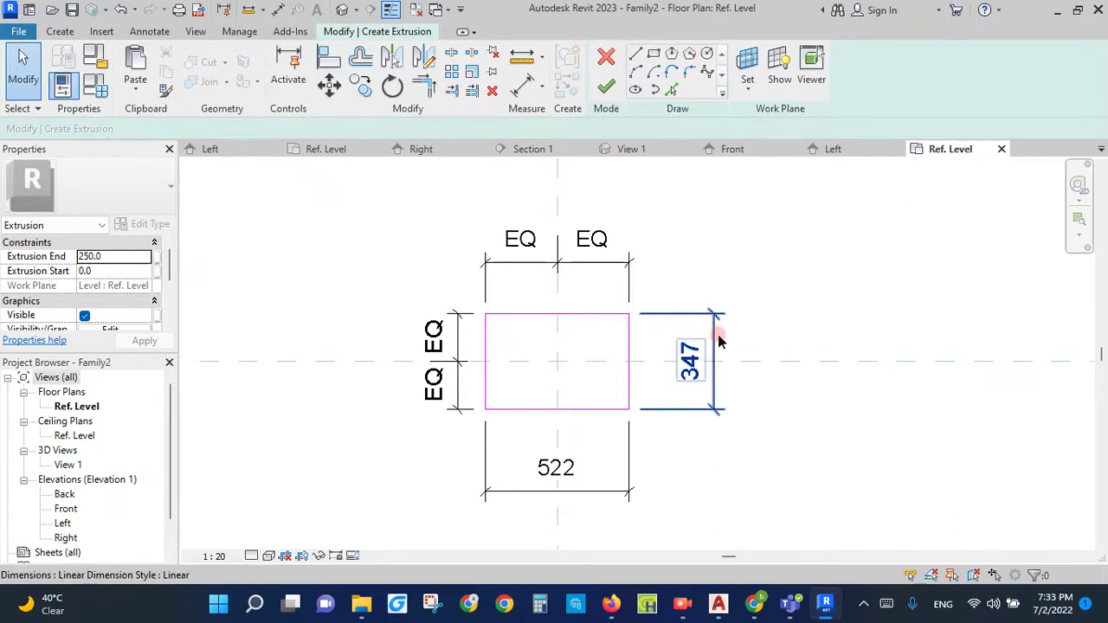
left_click(717, 335)
Step: Create the S_gr type parameter and label both the height and width dimensions with it
left_click(677, 69)
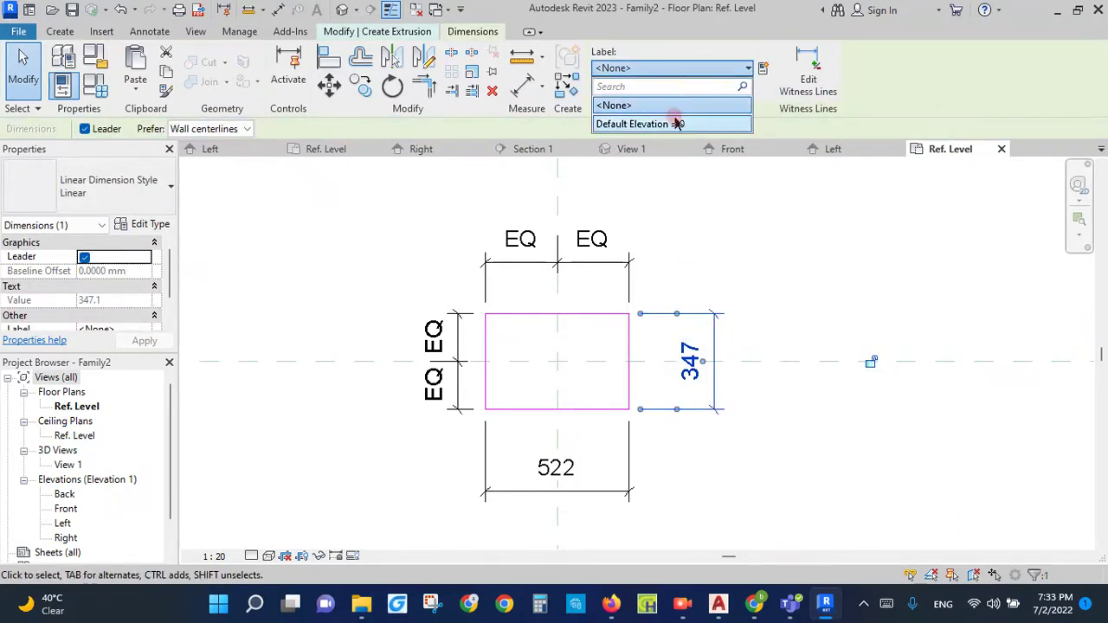
left_click(761, 71)
type("S_gr")
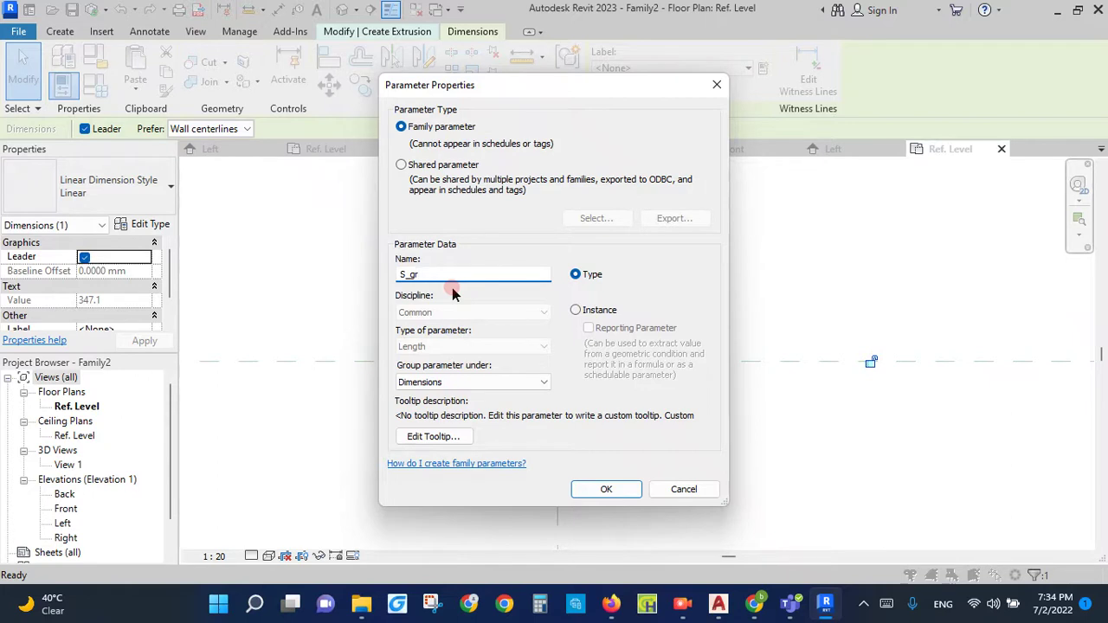
left_click(615, 498)
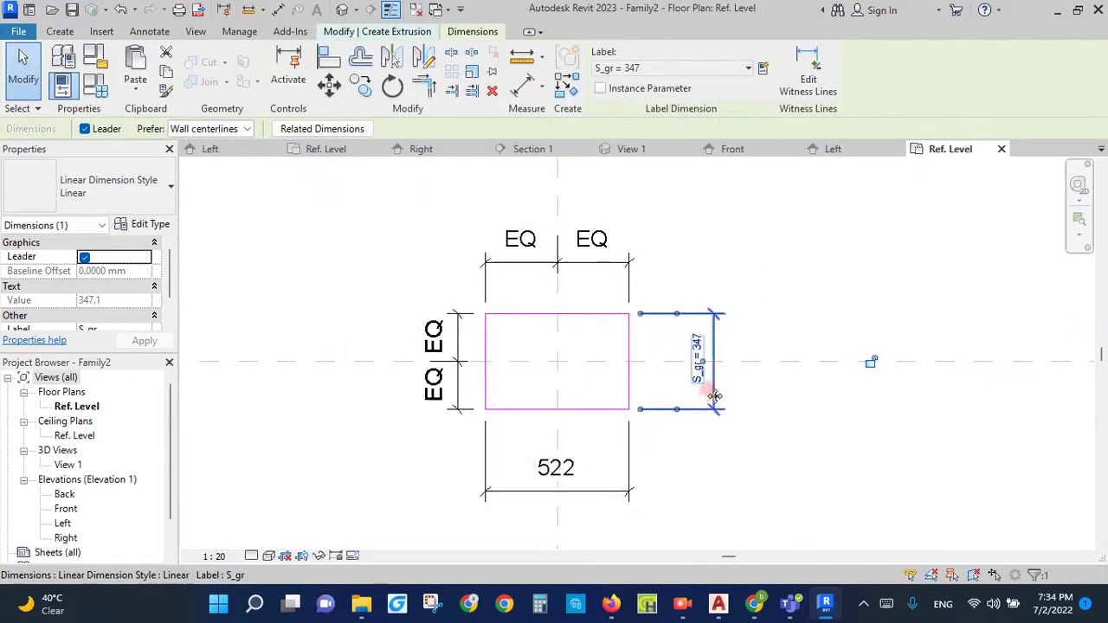
left_click(624, 465)
left_click(684, 67)
left_click(658, 143)
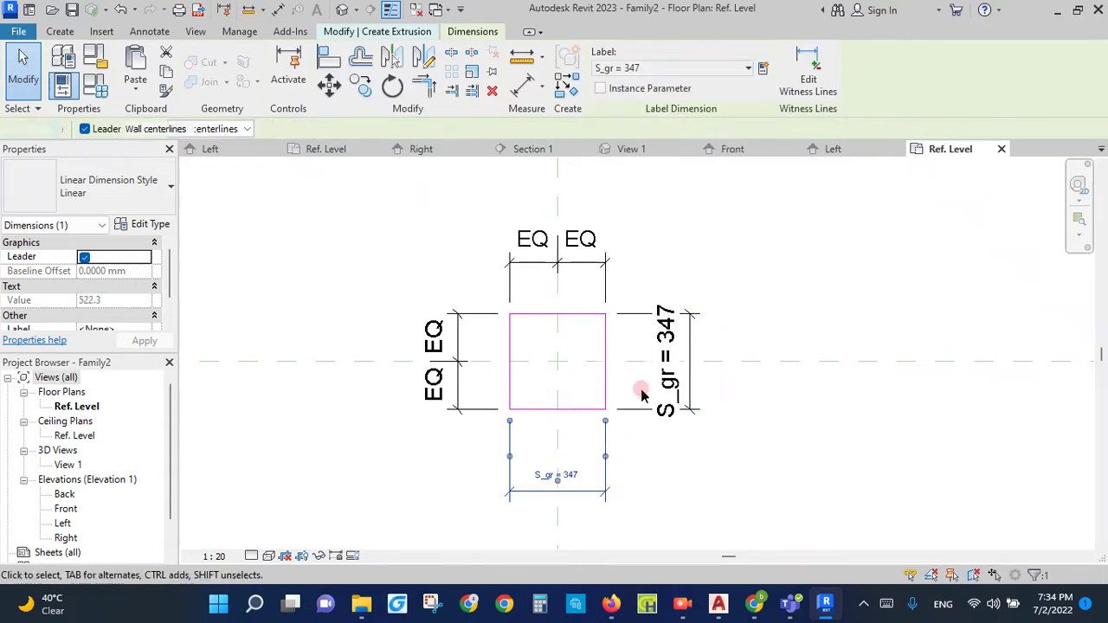
Step: In Family Types, try S_gr at 50, then set it to 25
left_click(100, 91)
left_click(228, 268)
double_click(231, 268)
type("50")
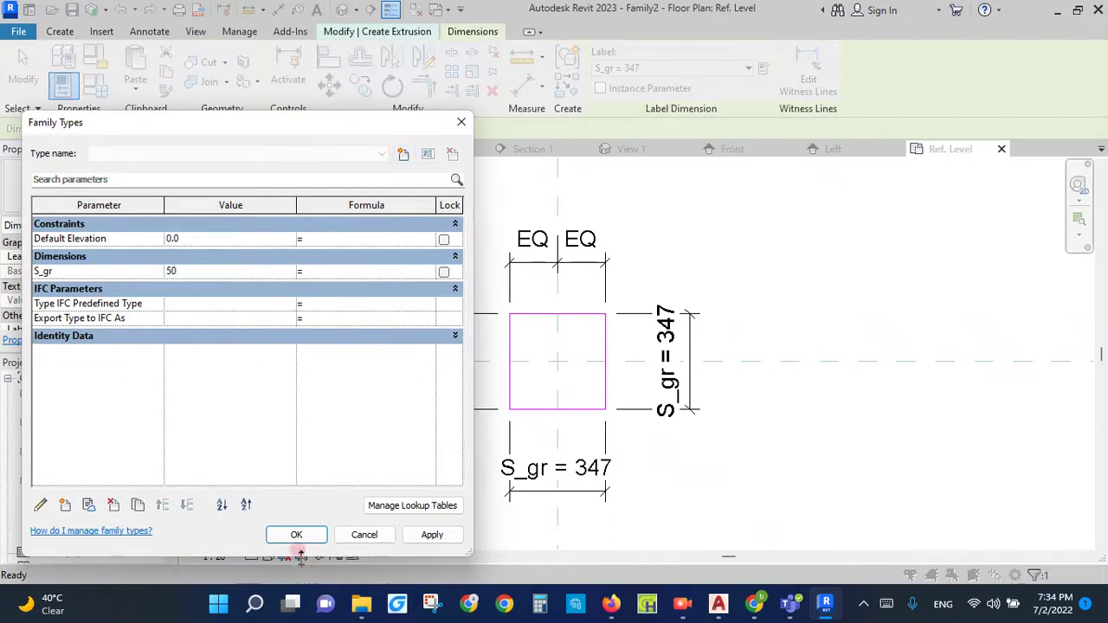
left_click(111, 265)
type("25")
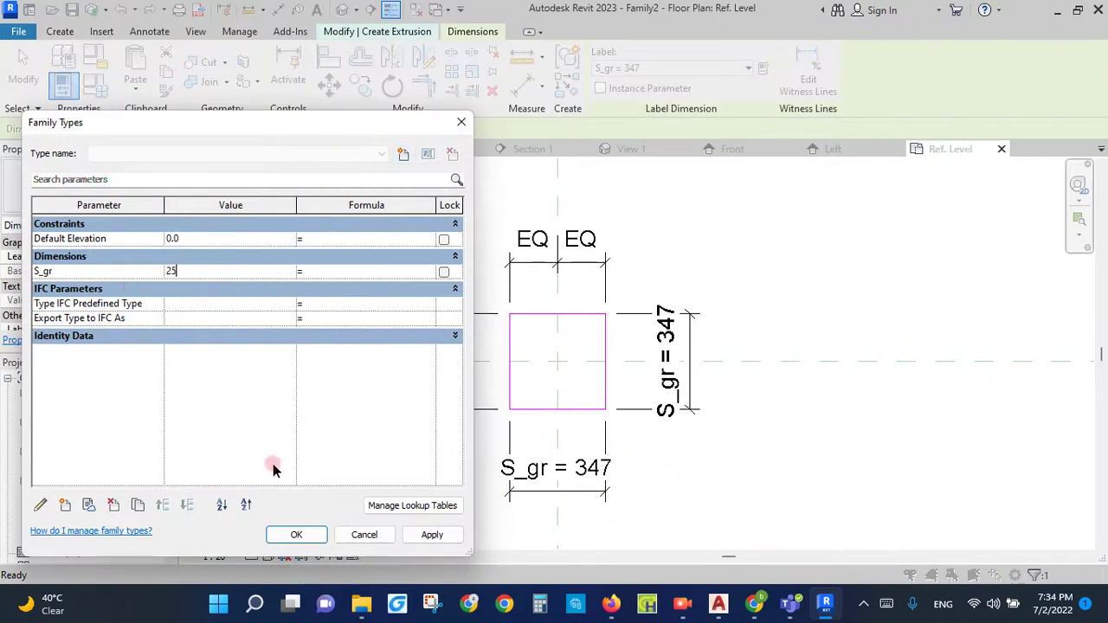
left_click(295, 533)
scroll(561, 367, "up", 5)
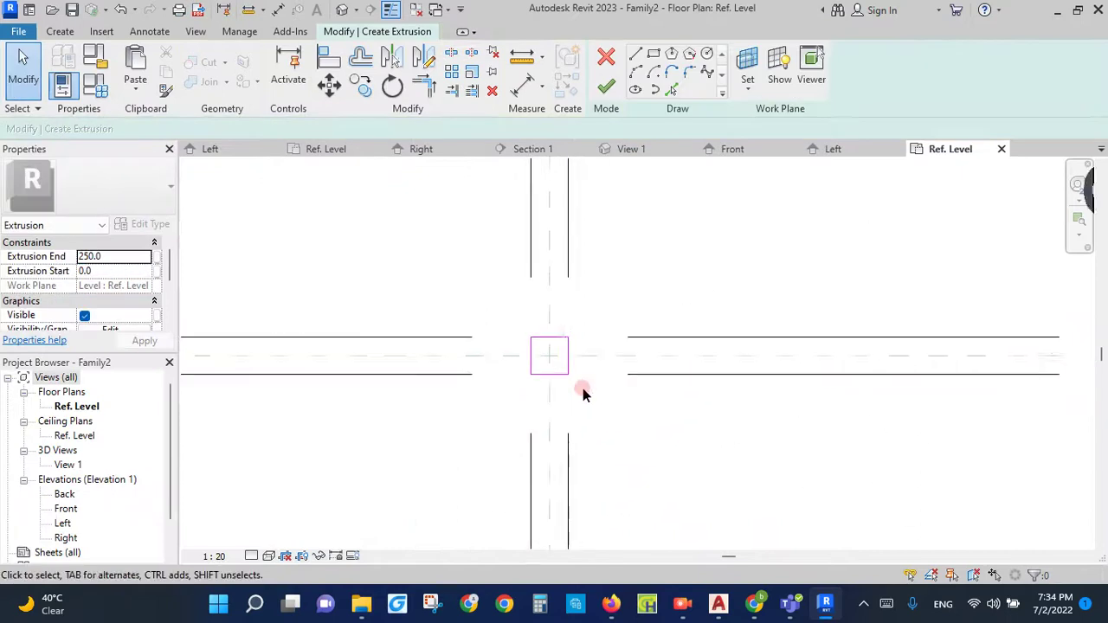
Step: Finish the square sketch as an extrusion with Extrusion End 3.0
left_click(606, 85)
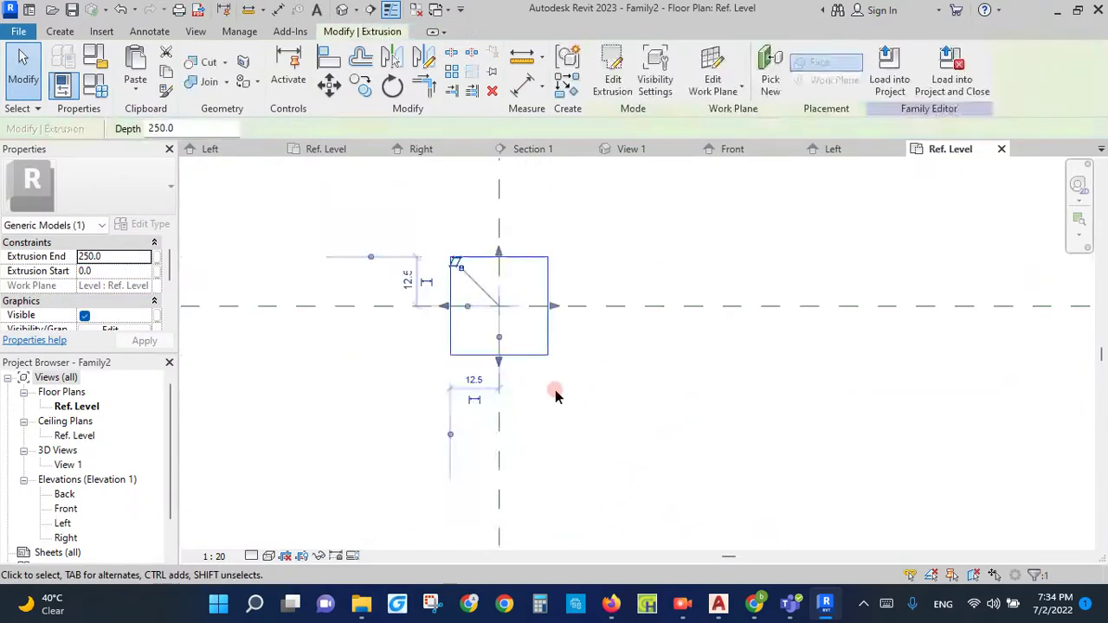
left_click(114, 256)
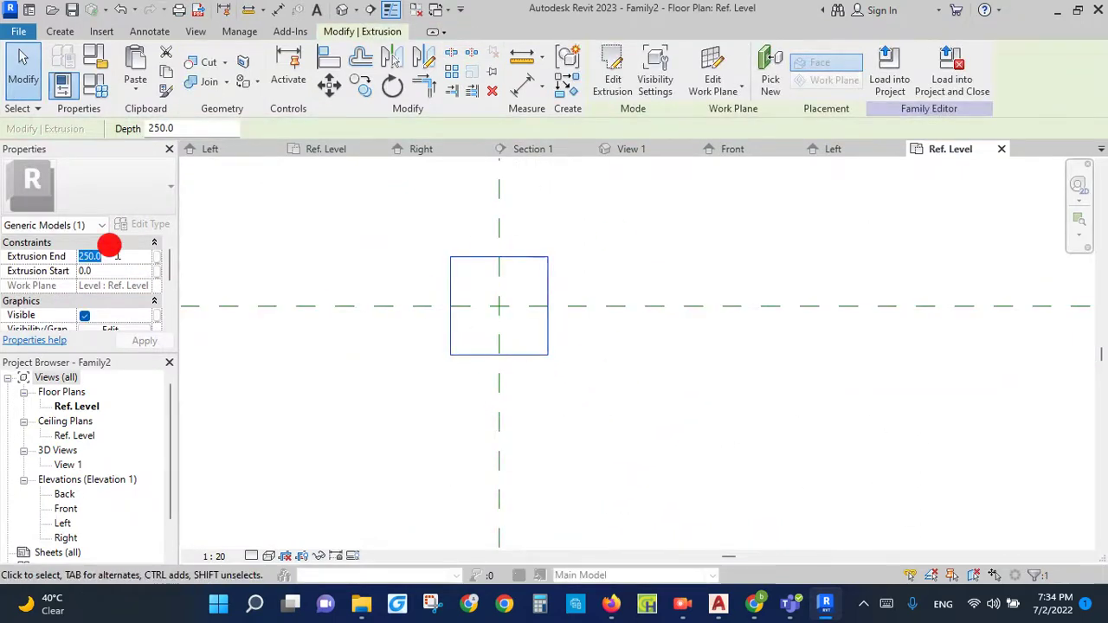
type("3.0")
left_click(681, 393)
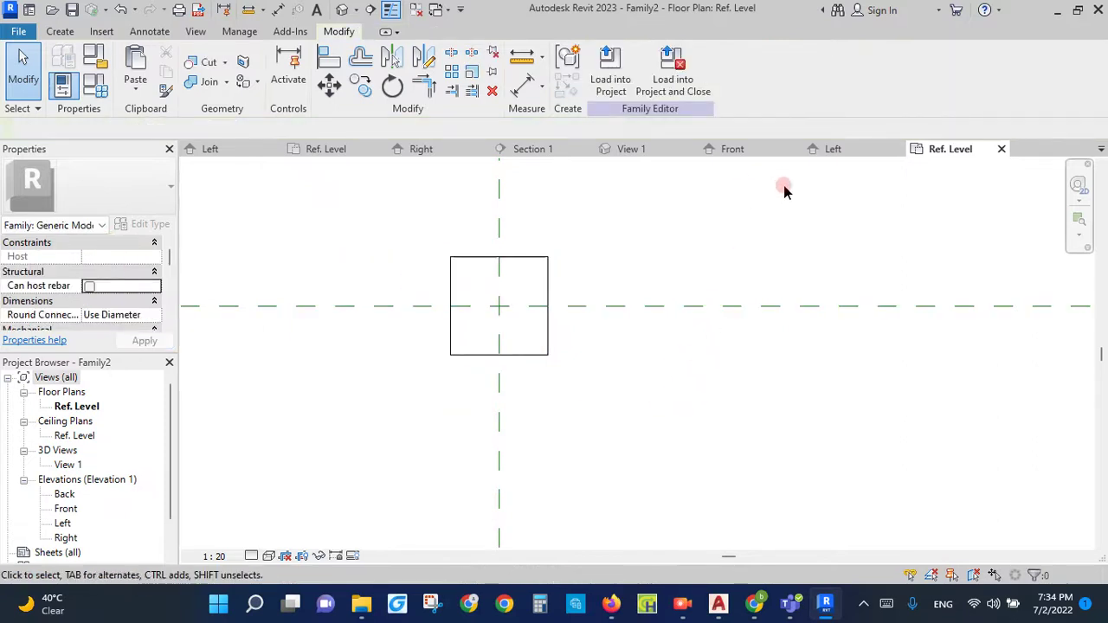
Step: Check the extrusion's thickness in the Back elevation, then close it and reselect the extrusion
double_click(62, 500)
scroll(597, 453, "up", 3)
scroll(611, 420, "up", 3)
scroll(611, 403, "up", 4)
scroll(611, 403, "up", 2)
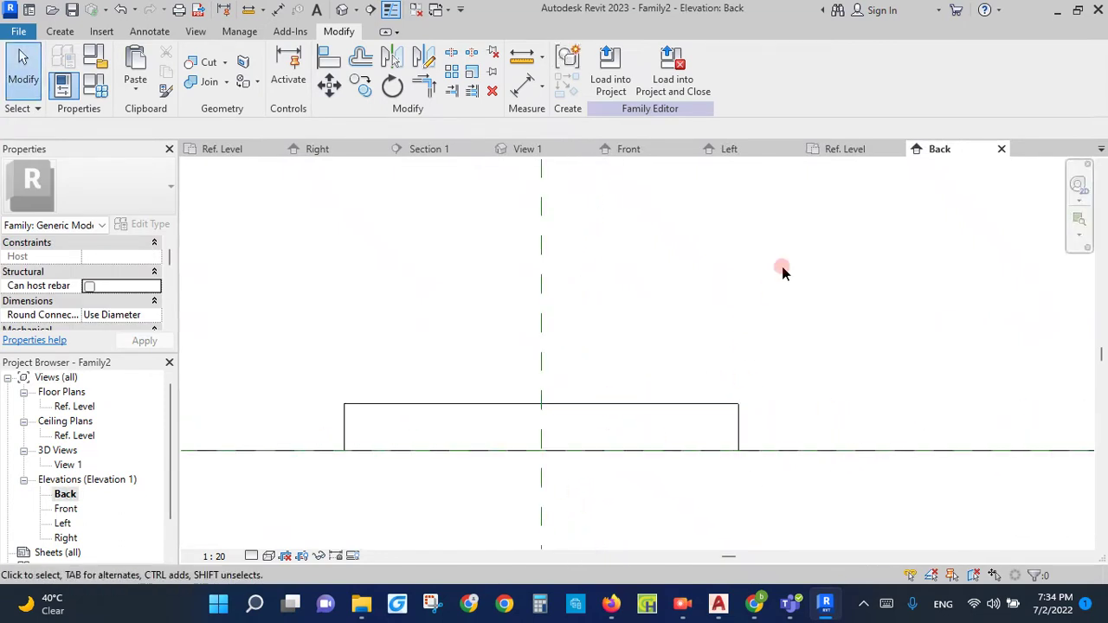
left_click(1000, 149)
left_click(545, 347)
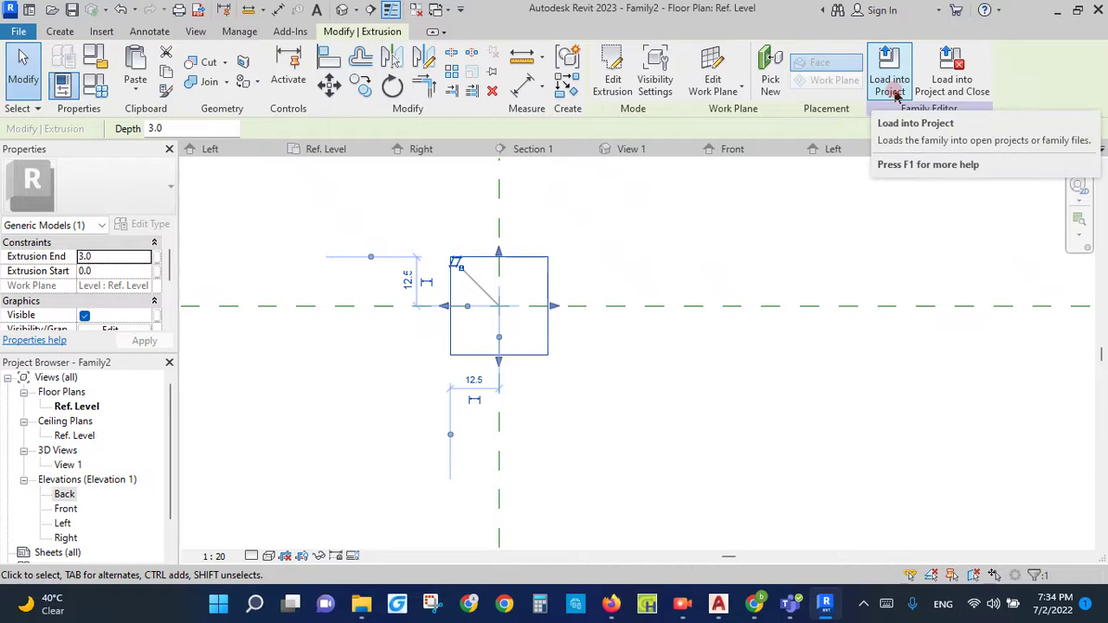
left_click(896, 92)
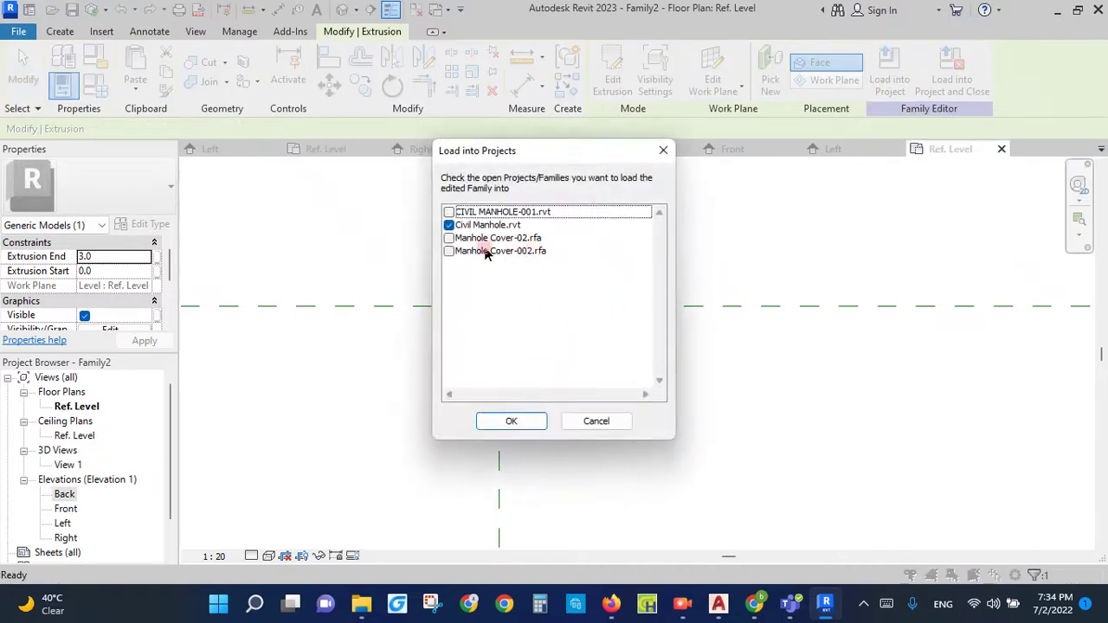
Step: Cancel the load after ticking Manhole Cover-02.rfa, then view the Left and Front elevations
left_click(449, 238)
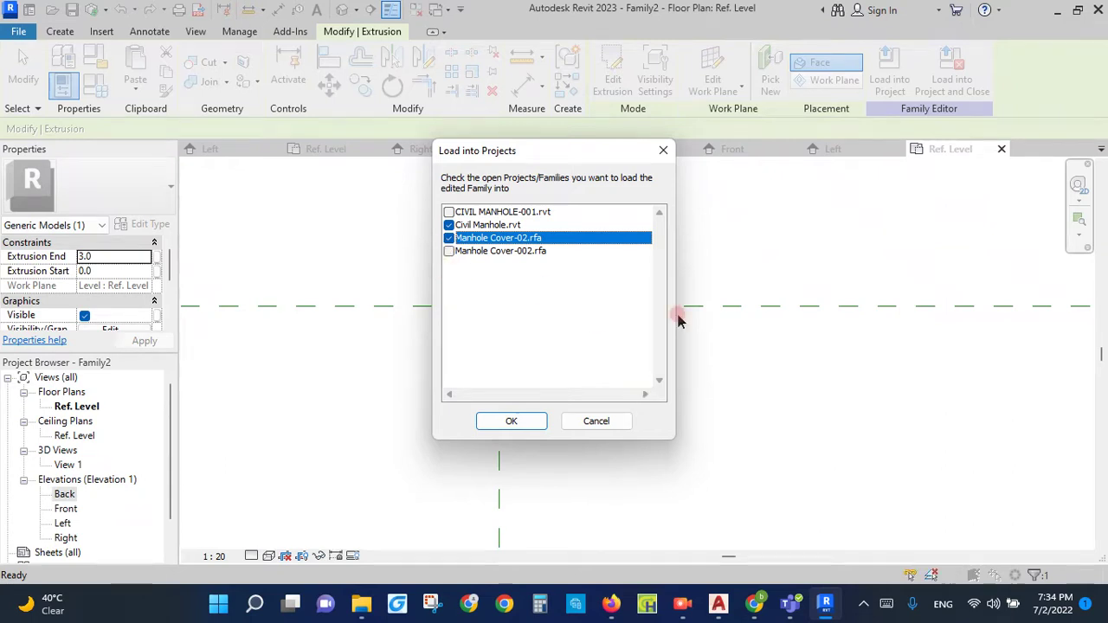
key("Return")
left_click(853, 148)
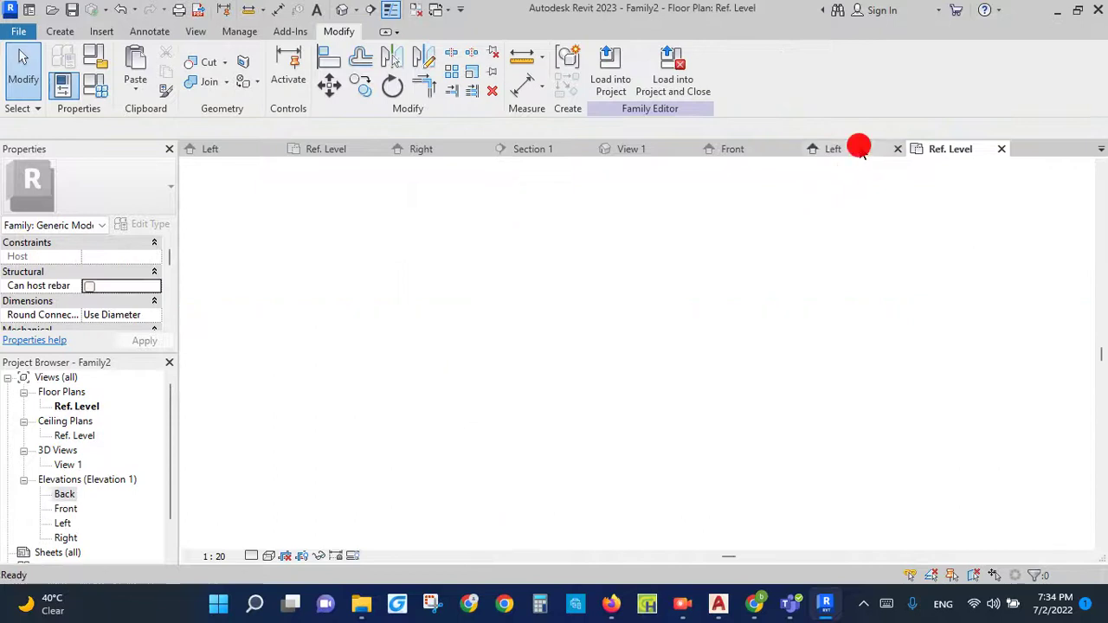
left_click(755, 149)
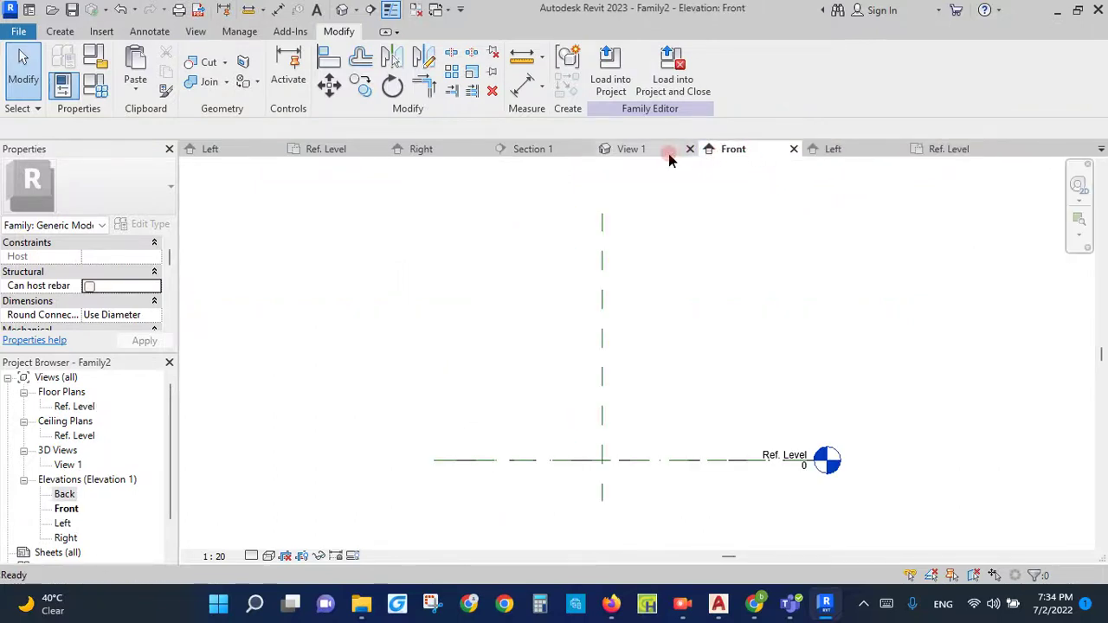
scroll(614, 488, "up", 1)
scroll(606, 468, "up", 3)
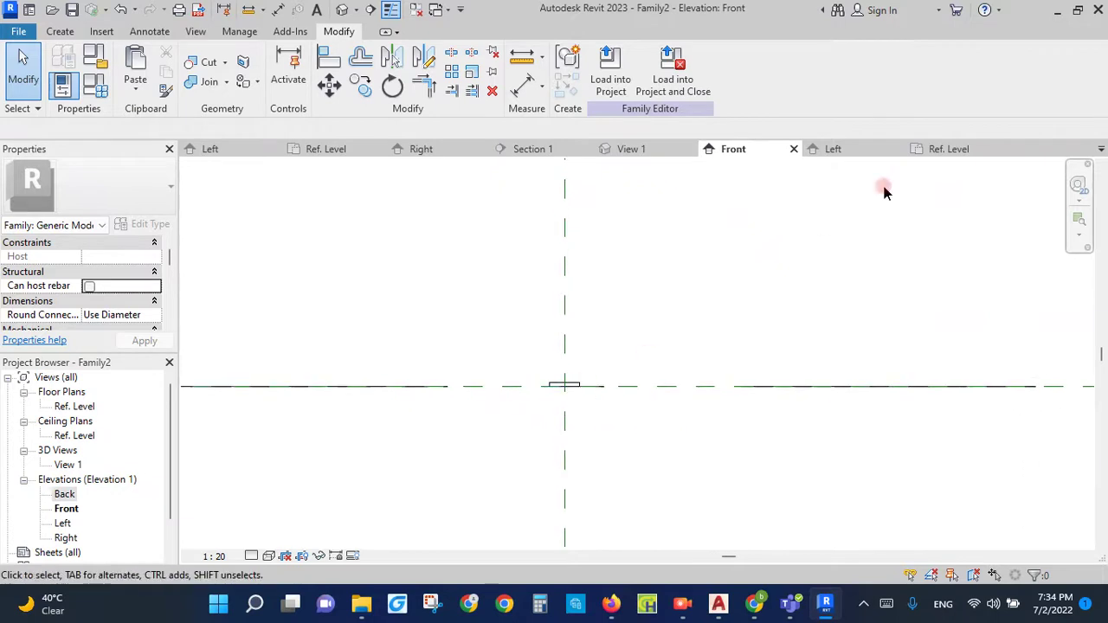
left_click(794, 152)
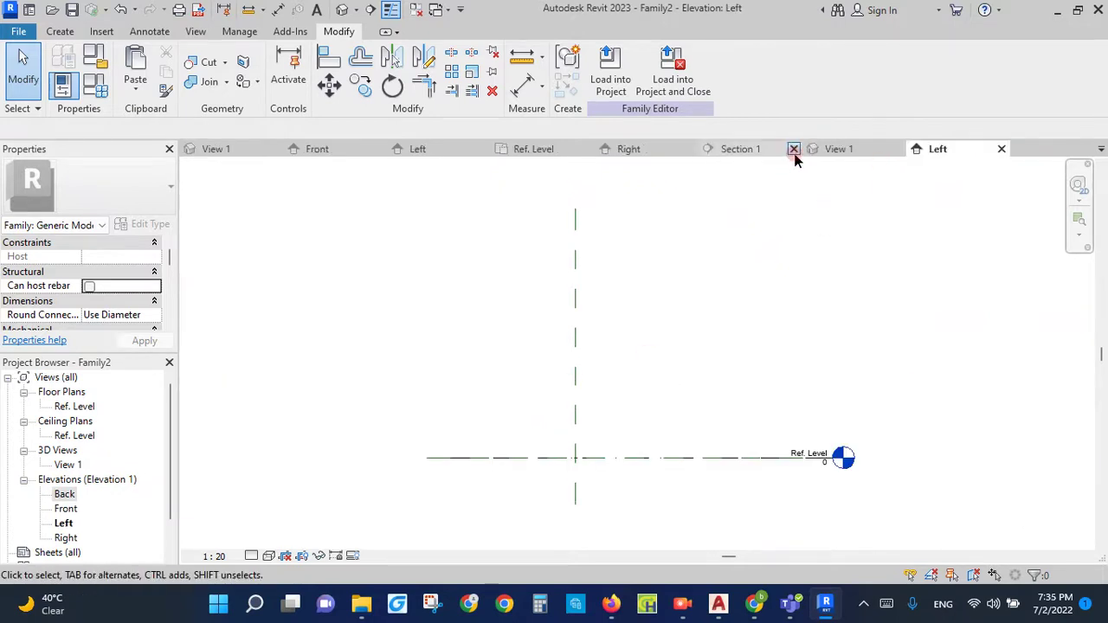
Step: Close Family2's 3D view and review Manhole Cover-002's Section 1 and Right elevation
left_click(865, 152)
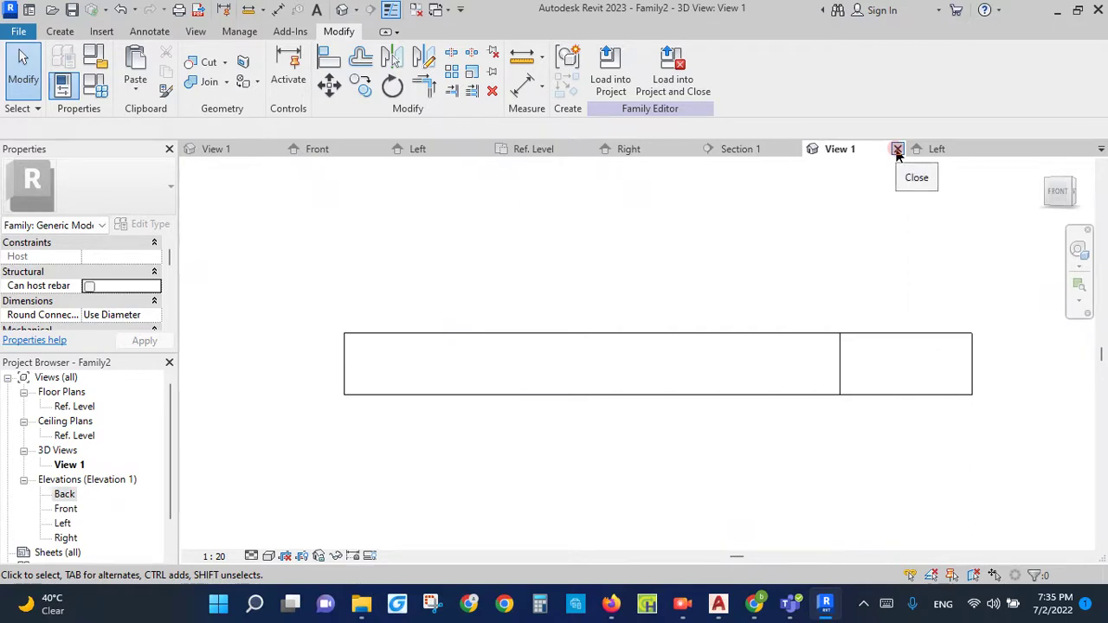
left_click(897, 151)
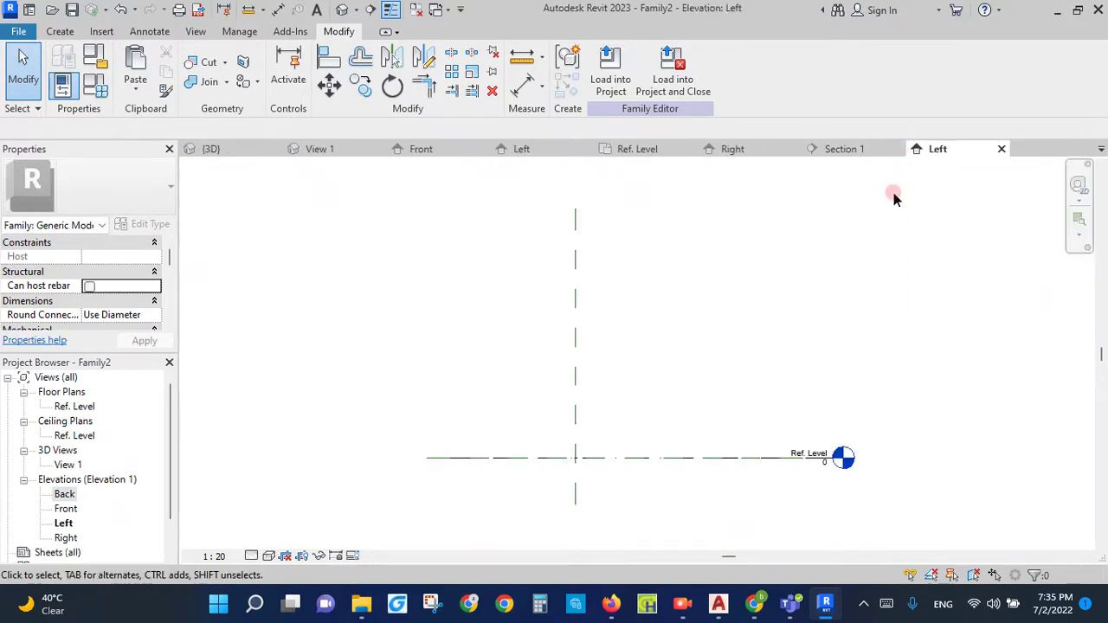
left_click(856, 151)
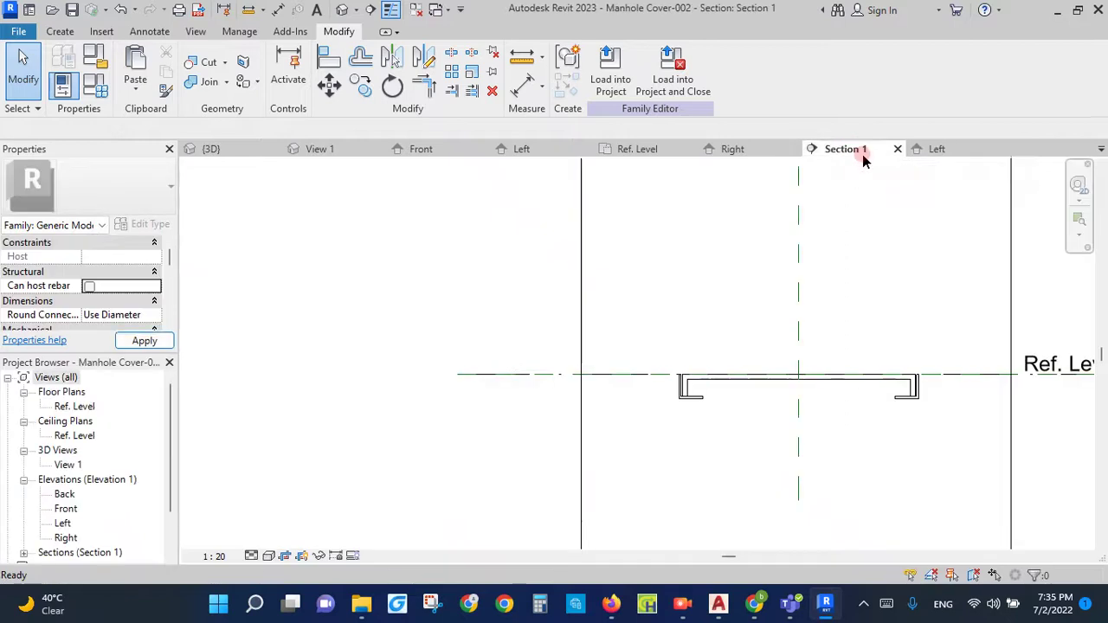
left_click(737, 149)
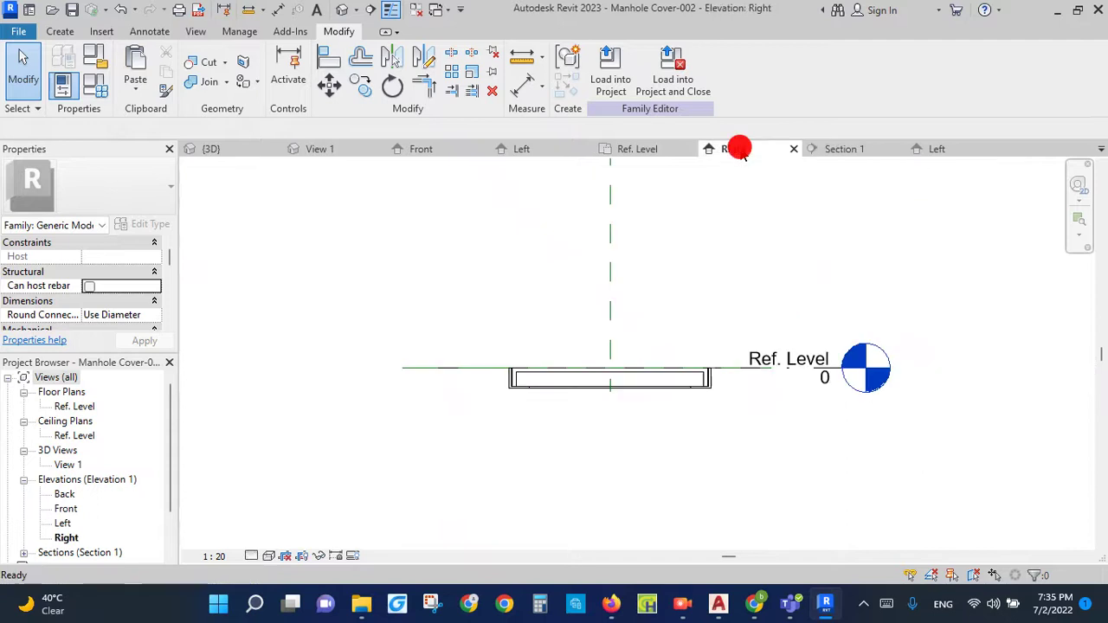
scroll(705, 402, "up", 3)
scroll(684, 396, "up", 2)
scroll(643, 456, "down", 3)
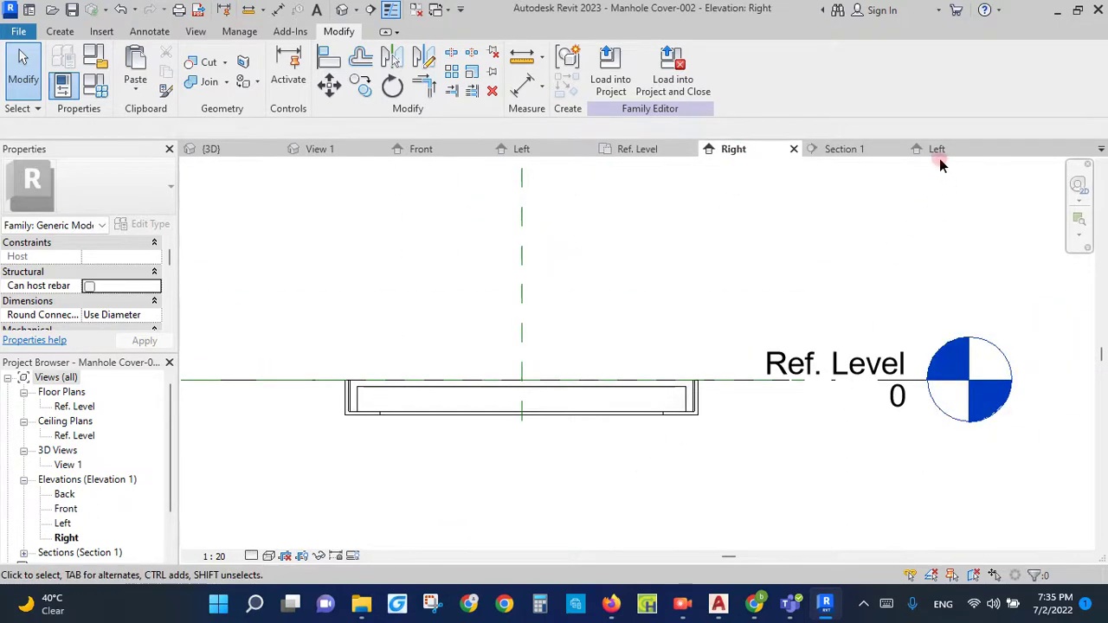
Step: Return to Family2's Left elevation to inspect the thin slab extrusion
left_click(937, 152)
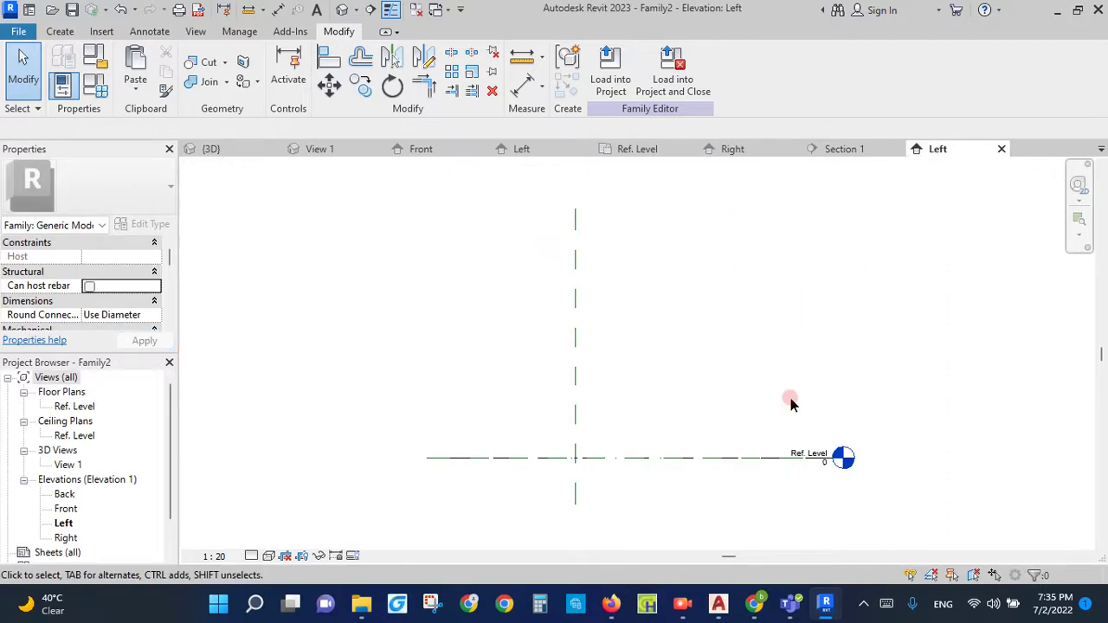
scroll(571, 468, "up", 2)
scroll(586, 445, "up", 1)
scroll(609, 430, "up", 1)
scroll(640, 424, "up", 4)
scroll(683, 302, "down", 2)
left_click(617, 67)
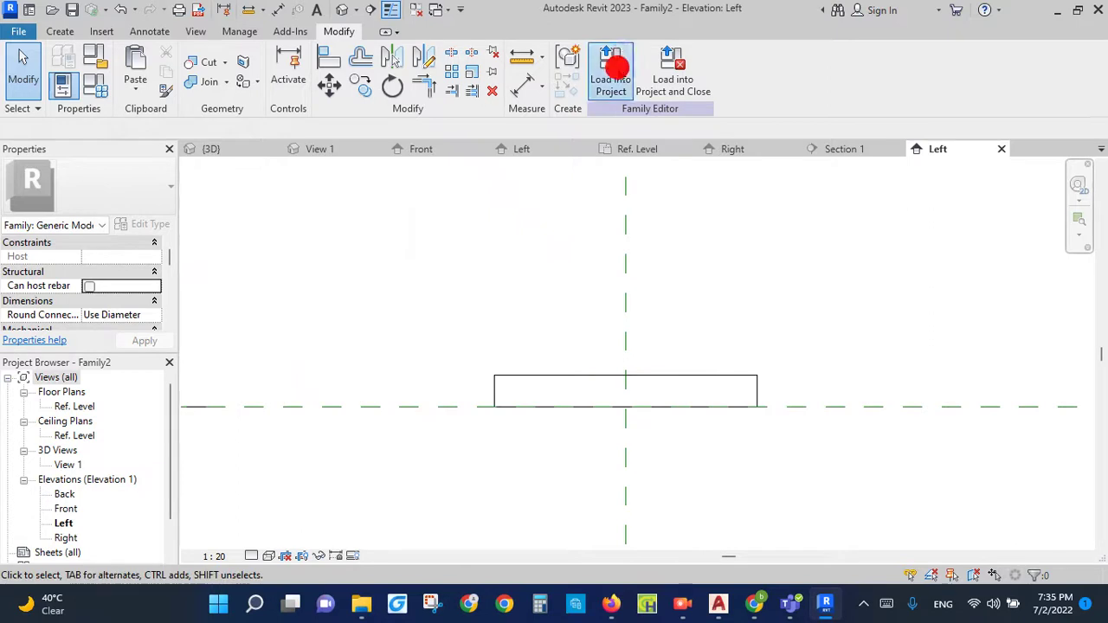
Step: Load Family2 into Manhole Cover-002 only and place one instance at the reference-plane crossing
left_click(450, 225)
left_click(450, 239)
left_click(449, 251)
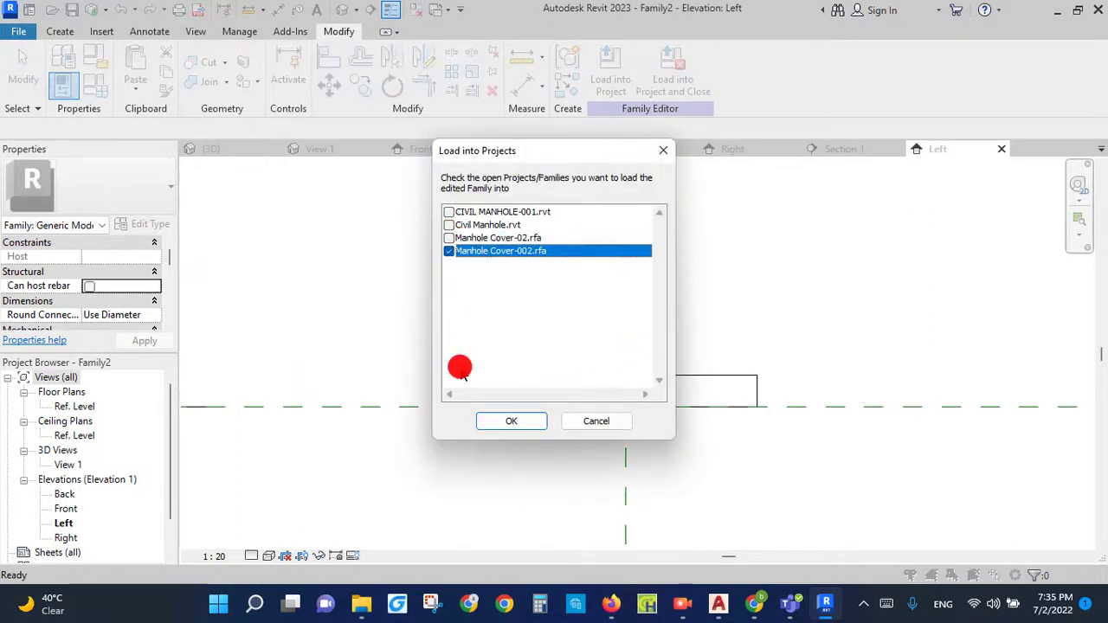
left_click(507, 422)
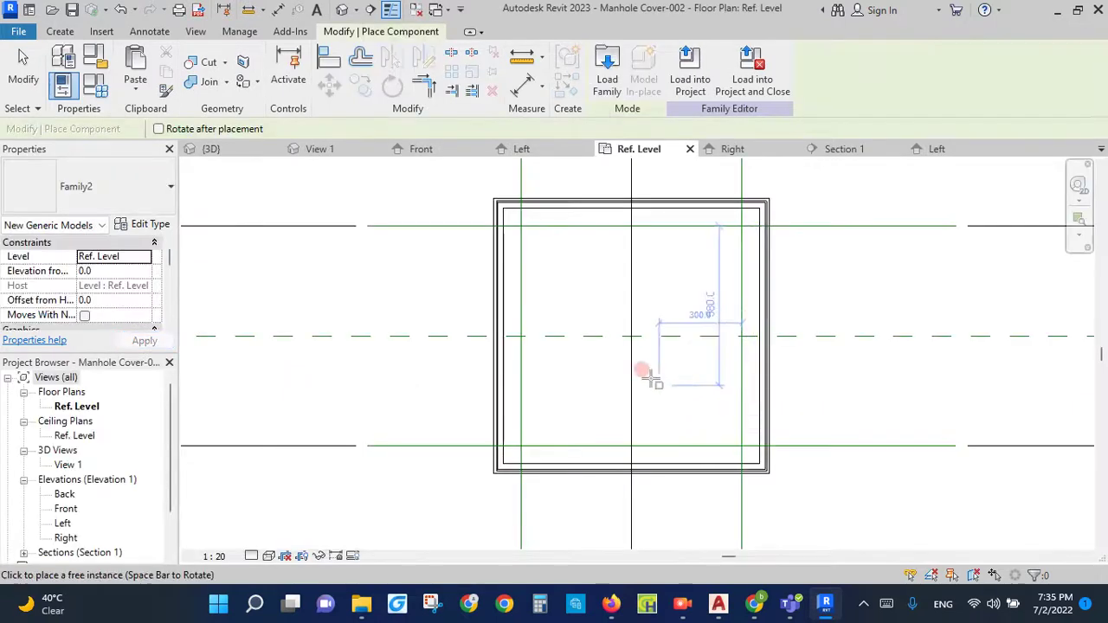
scroll(637, 347, "up", 2)
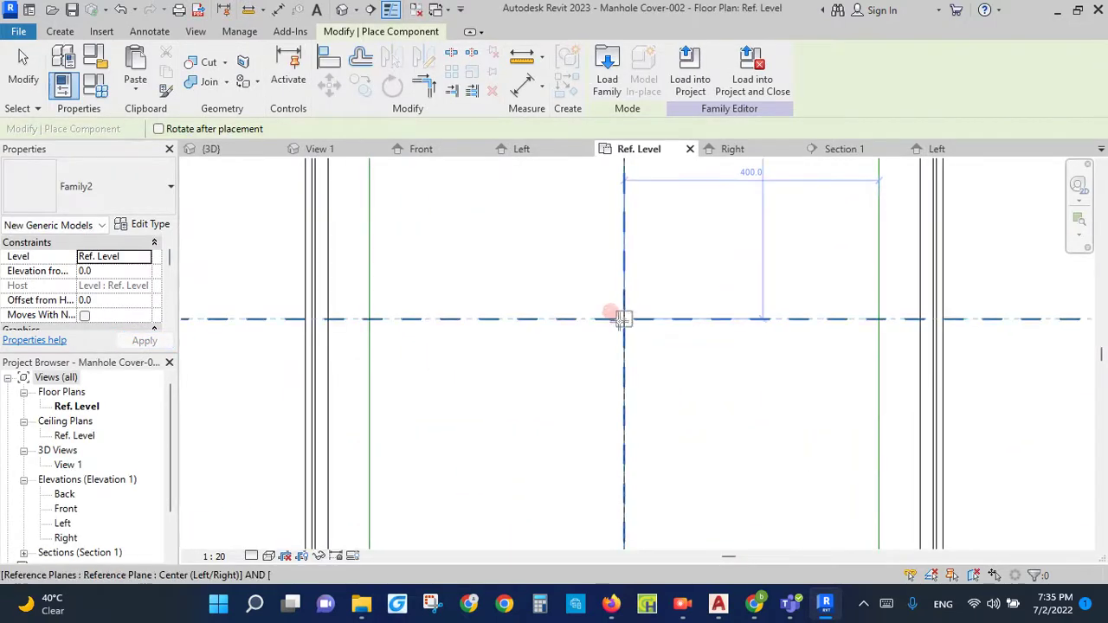
left_click(369, 318)
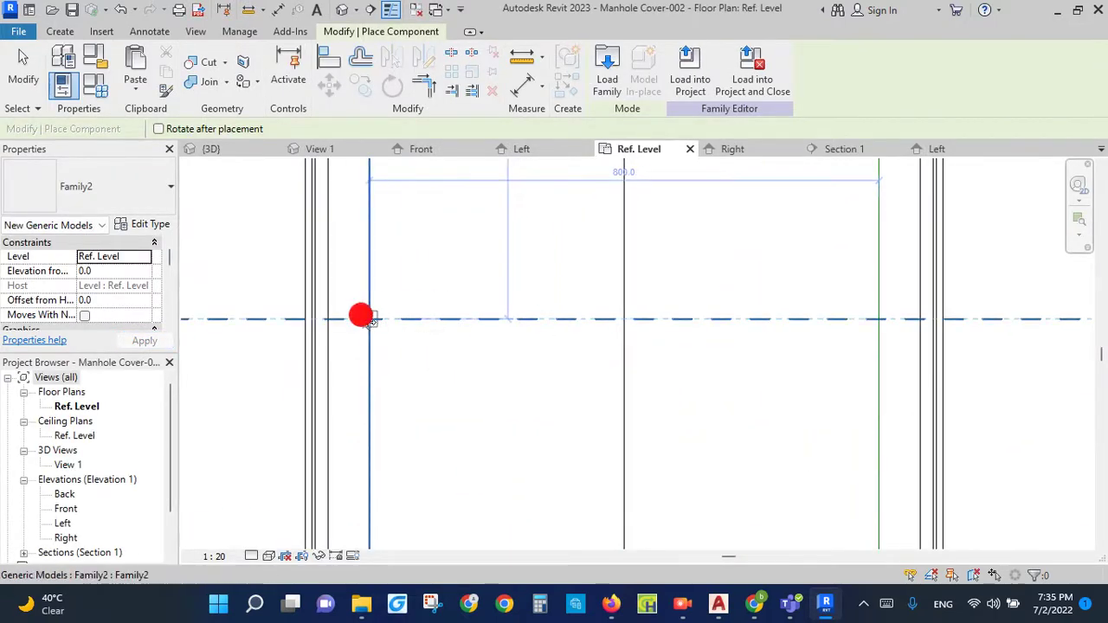
key("Escape")
key("Escape")
Step: Copy the placed square 150 up along the vertical reference line
left_click_drag(448, 428, 658, 326)
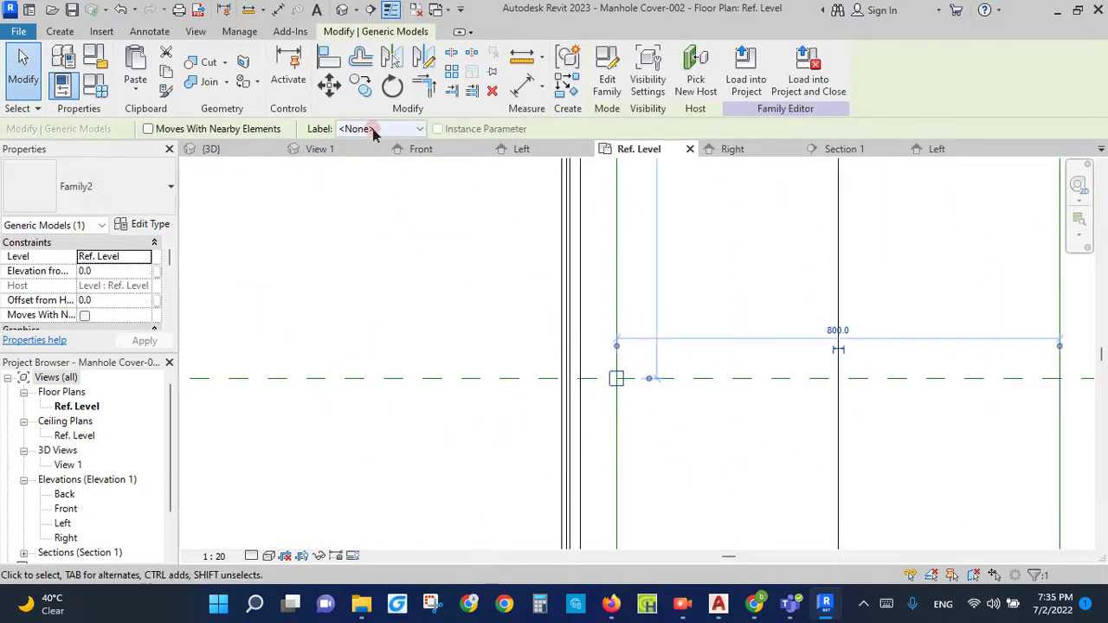
left_click(353, 97)
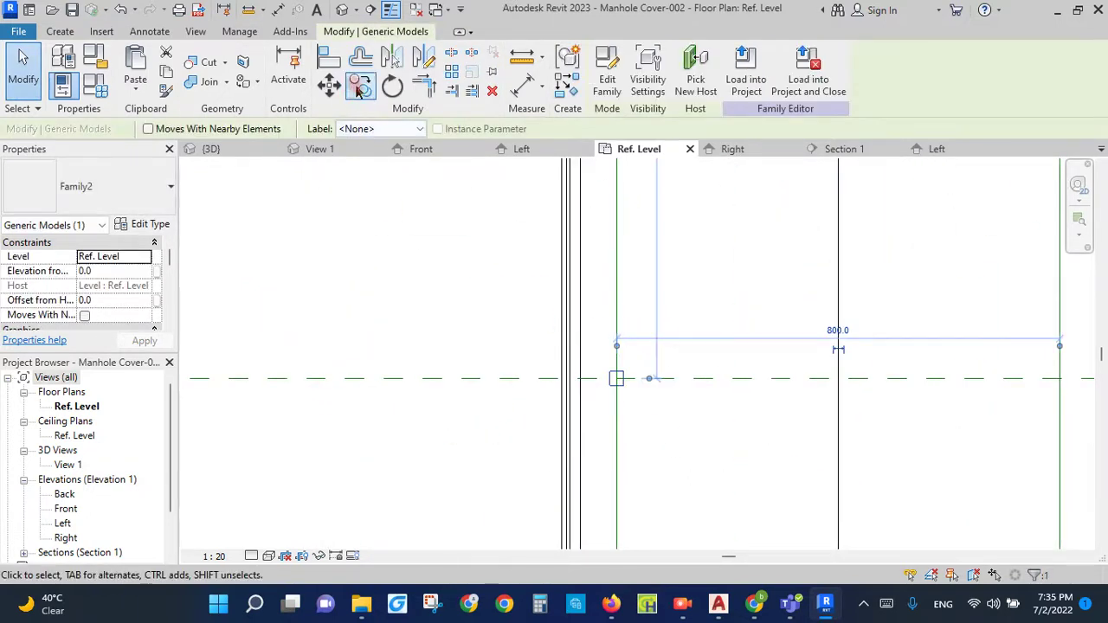
left_click(615, 379)
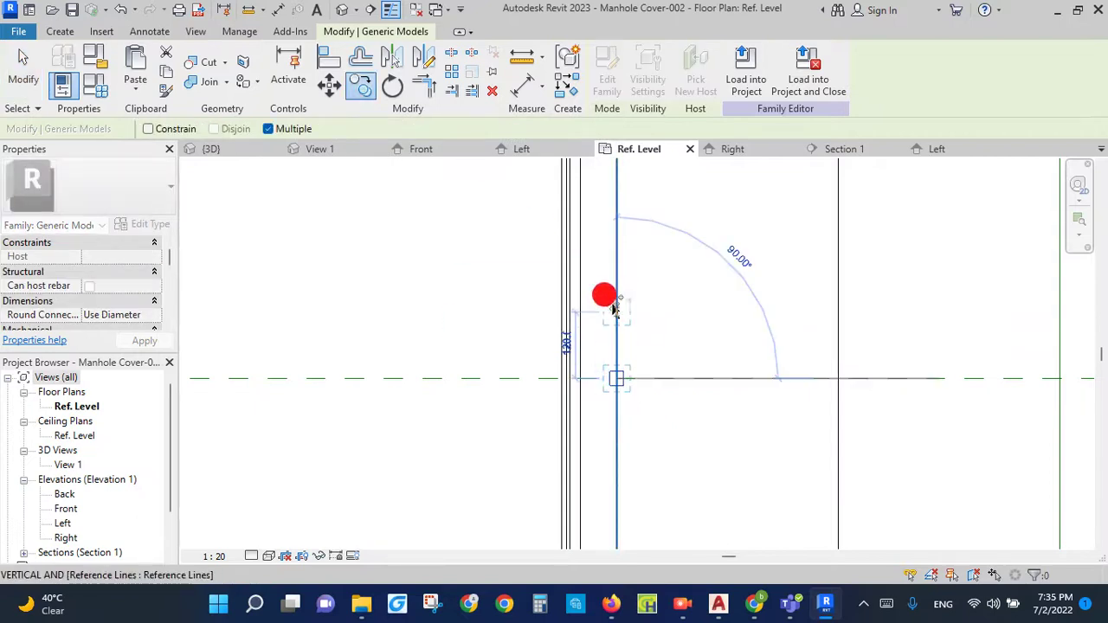
type("150")
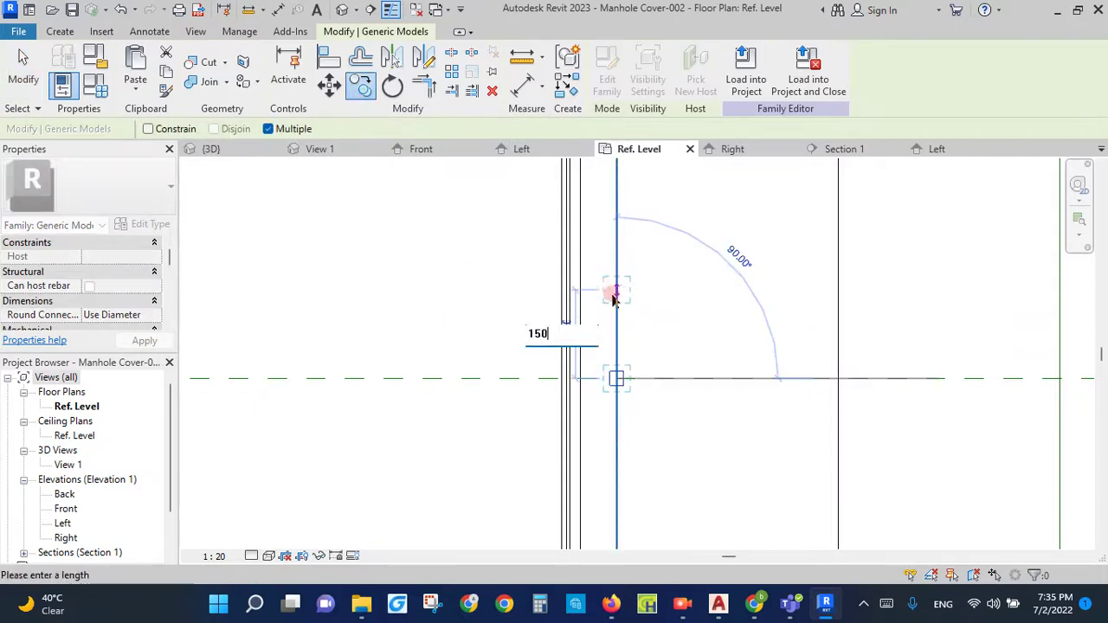
key("Return")
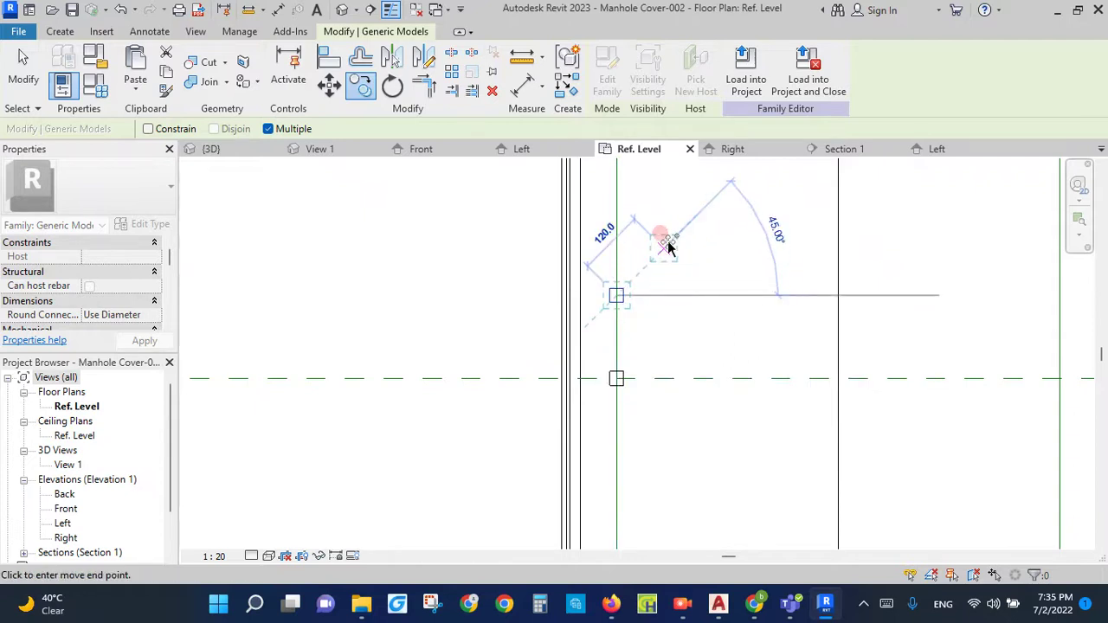
scroll(656, 381, "down", 2)
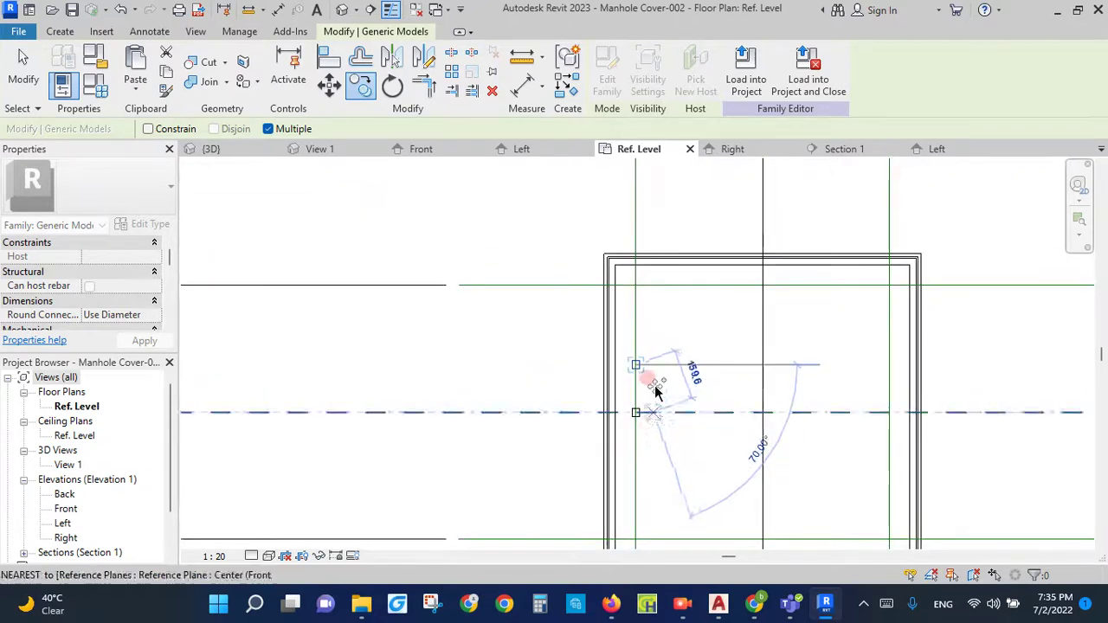
scroll(655, 389, "up", 2)
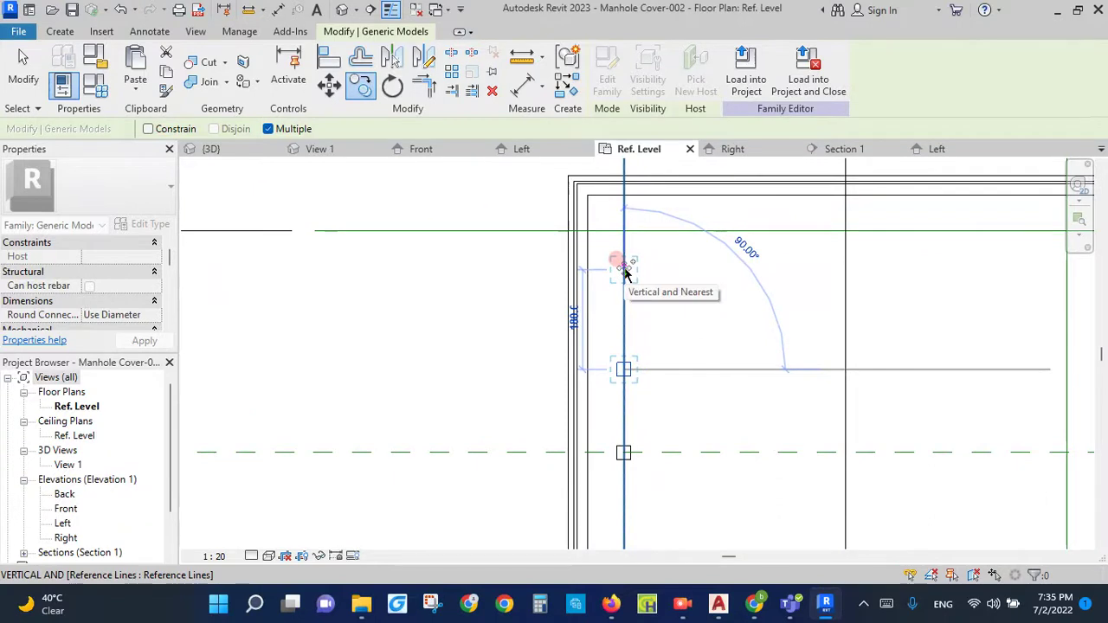
Step: Copy a square onto the upper reference line and mirror the top two across the horizontal centre line
left_click(625, 272)
key("Escape")
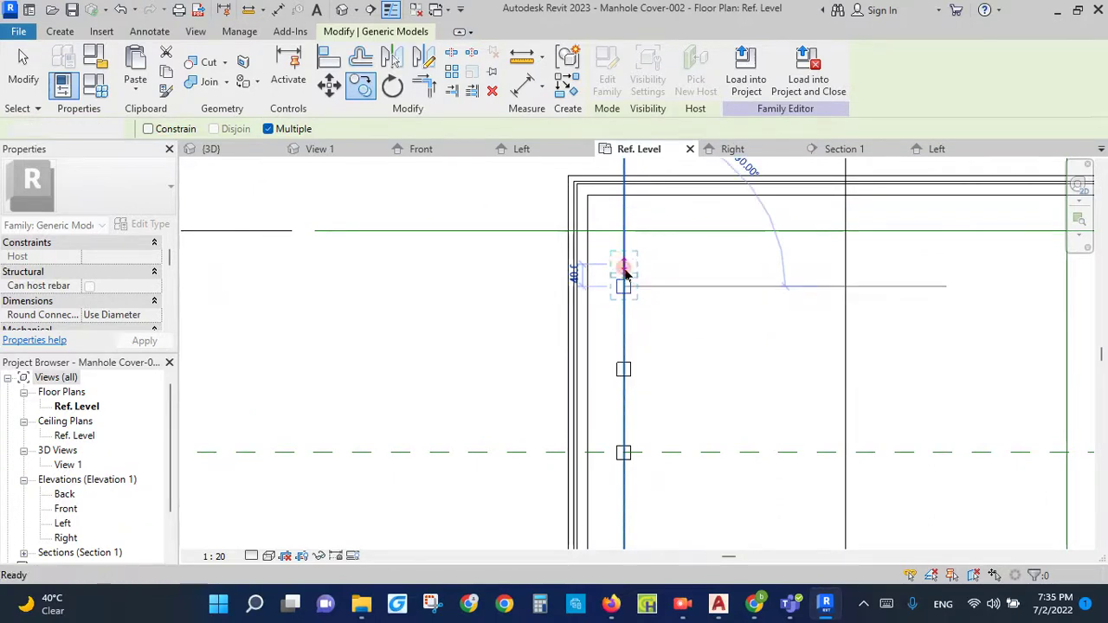
key("Escape")
left_click_drag(504, 265, 684, 416)
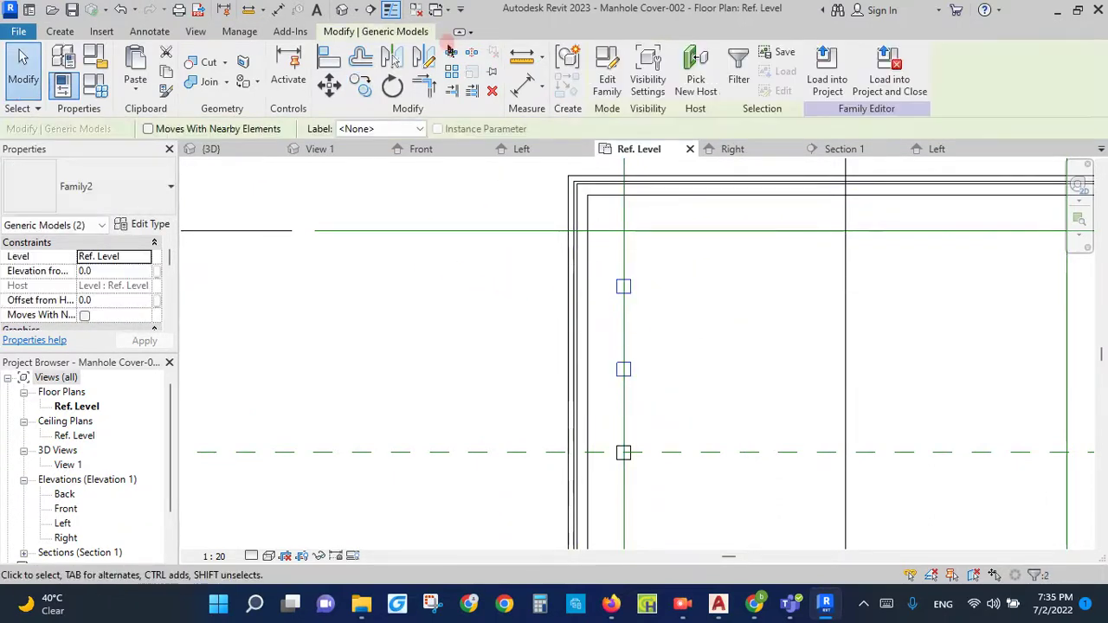
left_click(391, 56)
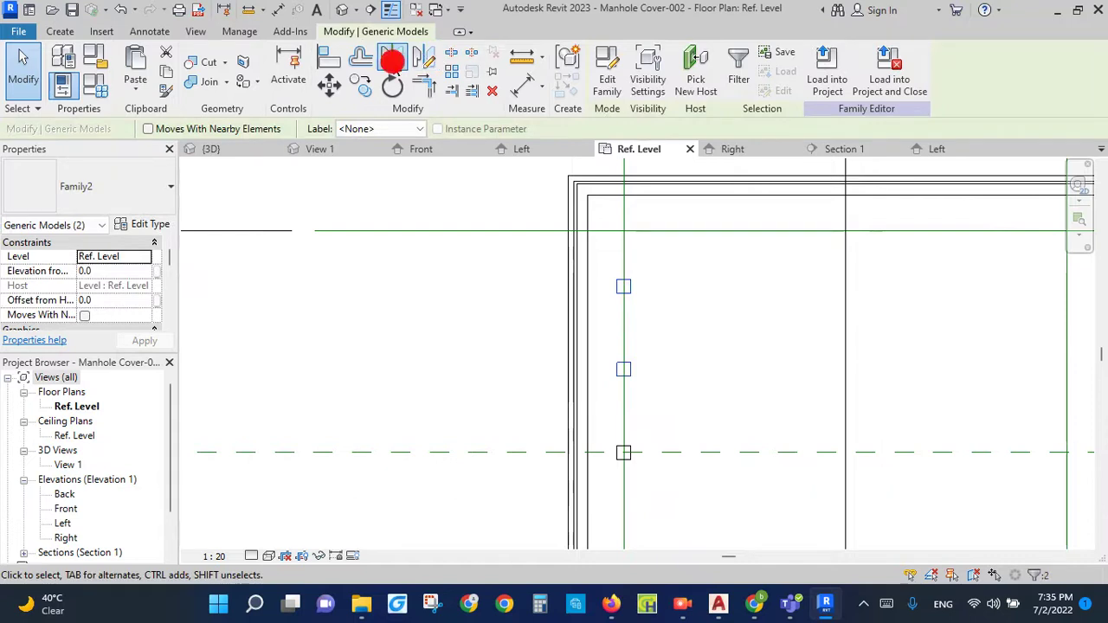
left_click(717, 453)
scroll(687, 297, "down", 3)
key("Escape")
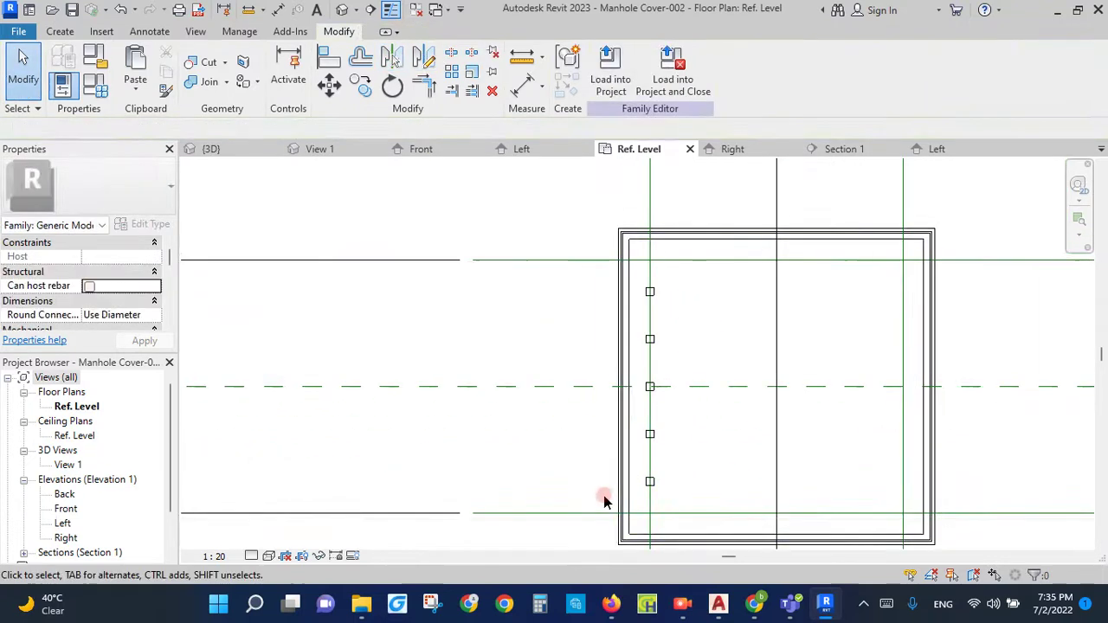
Step: Linear-array the five-square column to the right reference line with 5 columns
left_click_drag(622, 445, 667, 267)
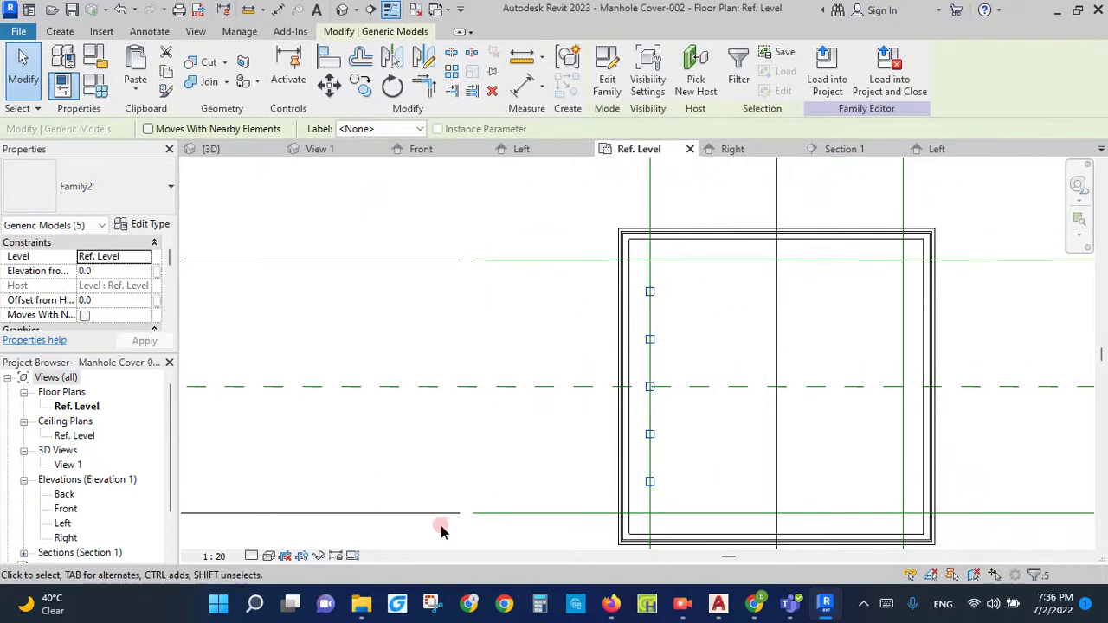
left_click(453, 74)
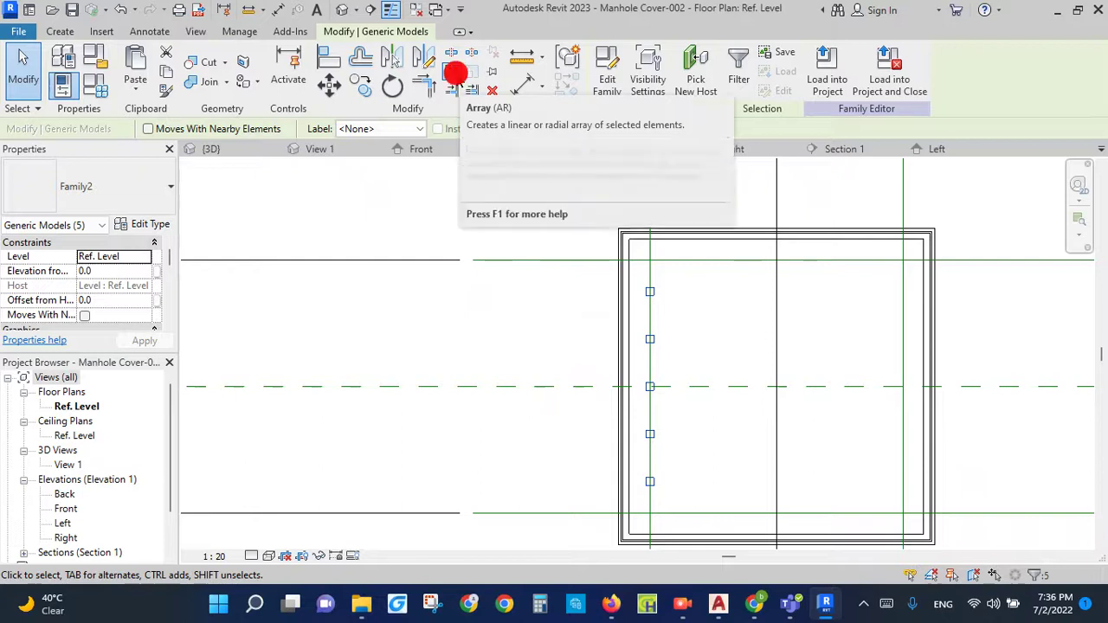
left_click(151, 129)
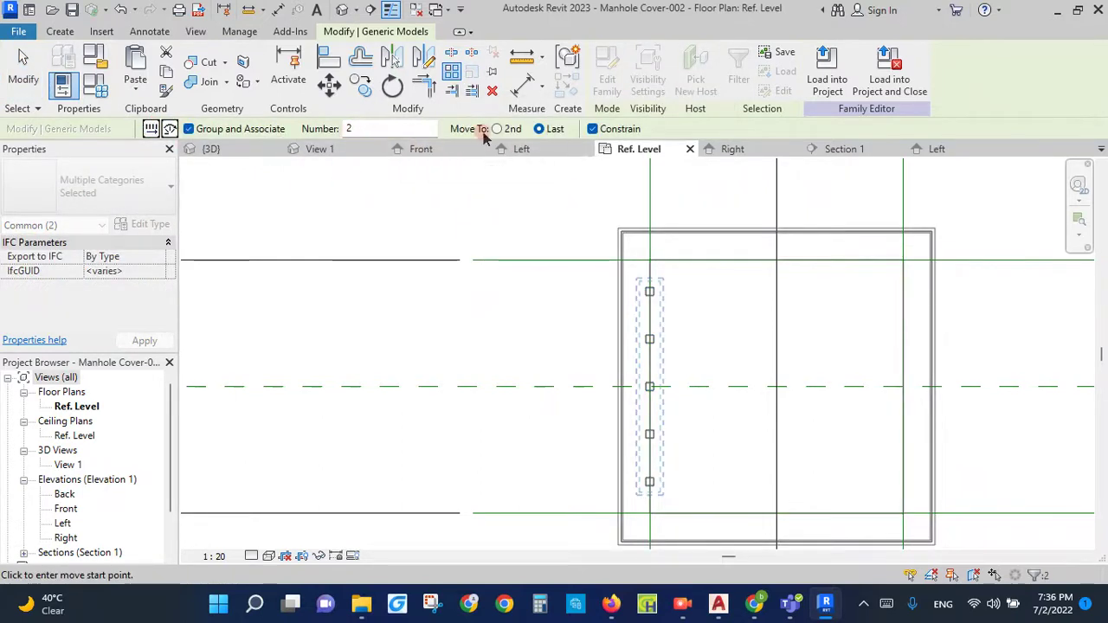
scroll(652, 386, "up", 3)
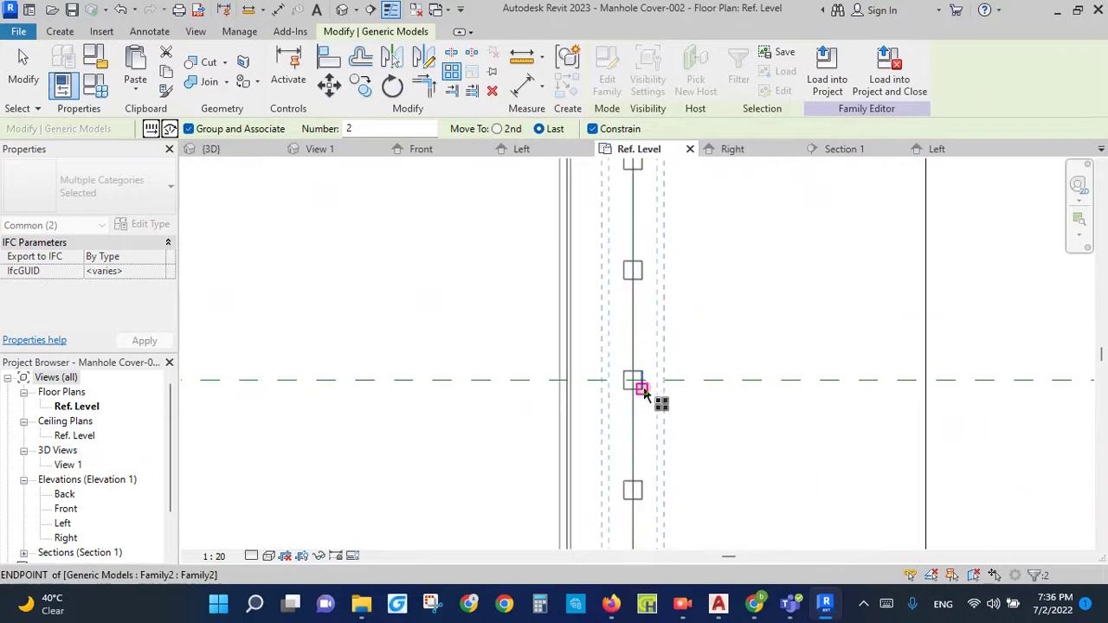
left_click(633, 381)
scroll(710, 376, "down", 2)
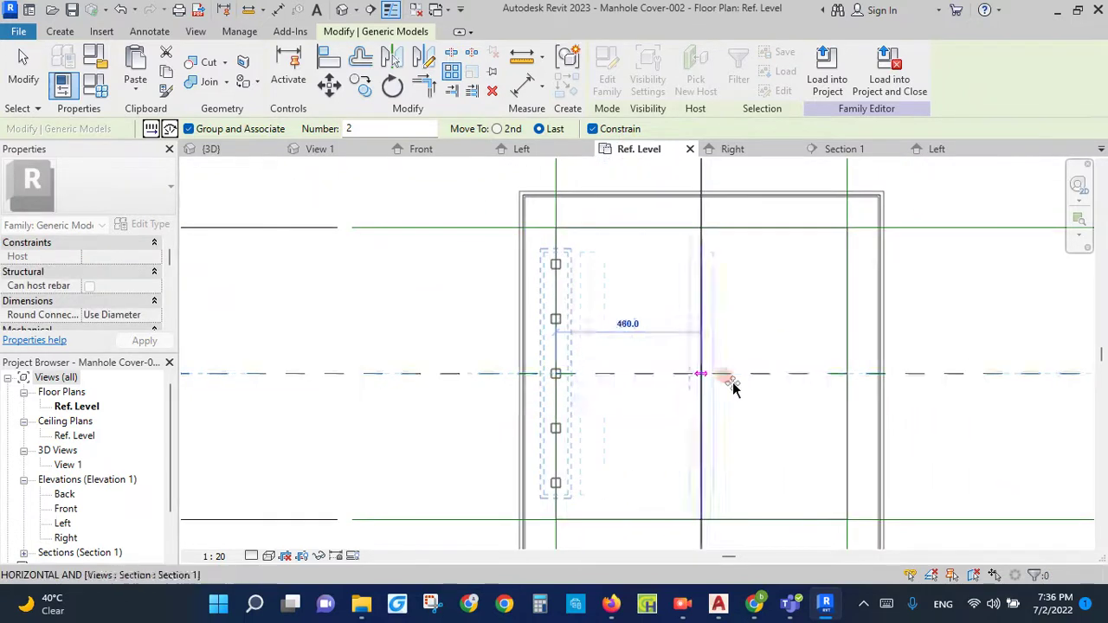
scroll(834, 376, "up", 2)
left_click(866, 370)
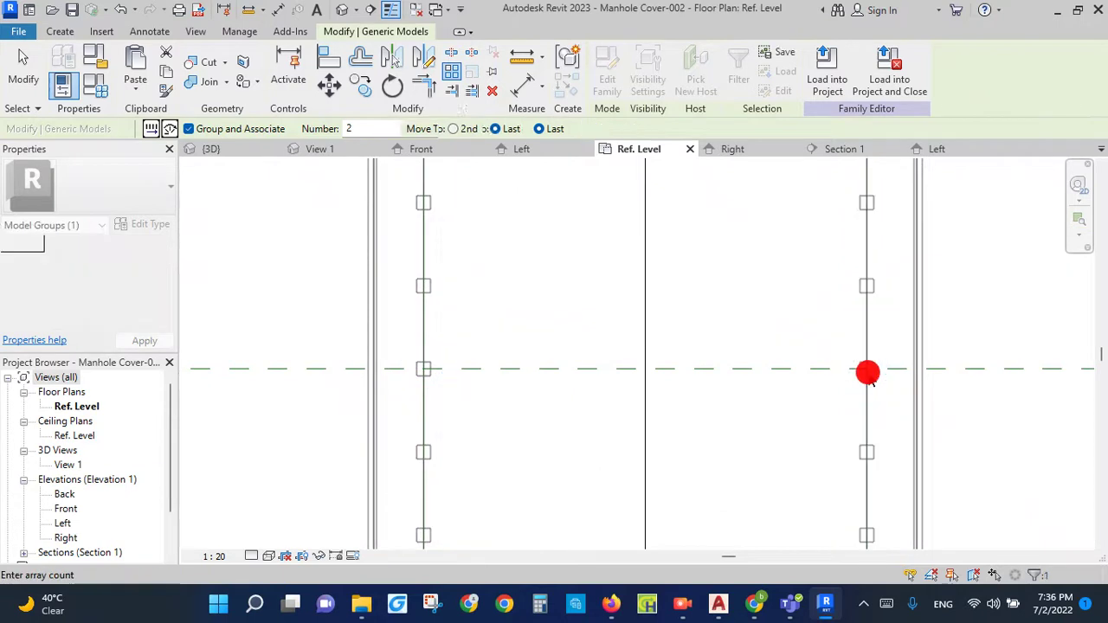
left_click(381, 128)
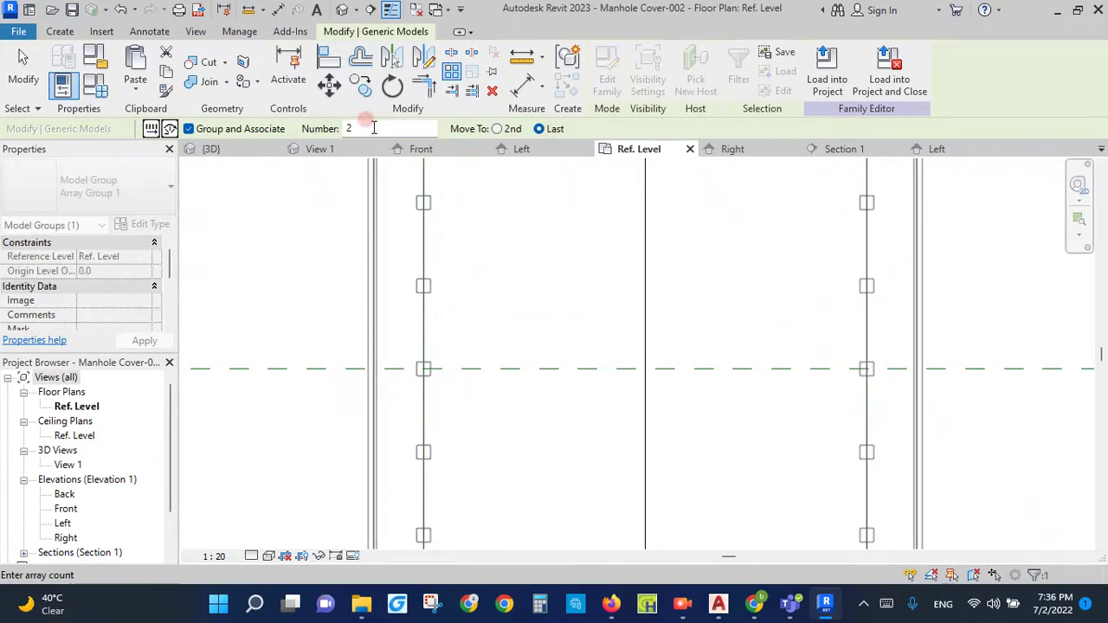
scroll(566, 499, "down", 2)
scroll(594, 456, "down", 1)
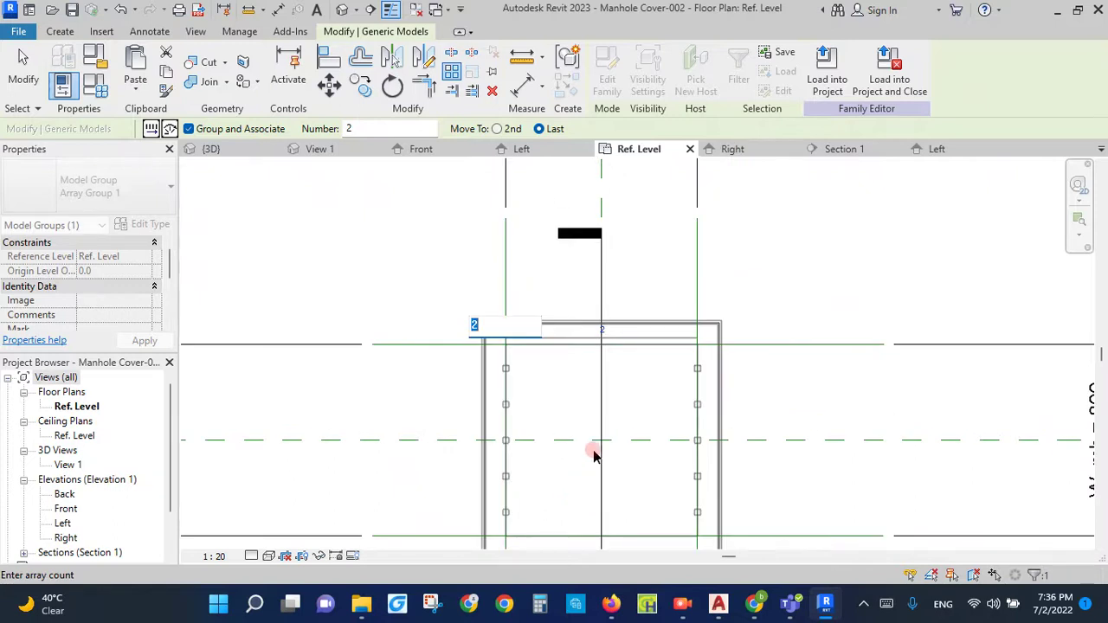
key("Return")
key("Escape")
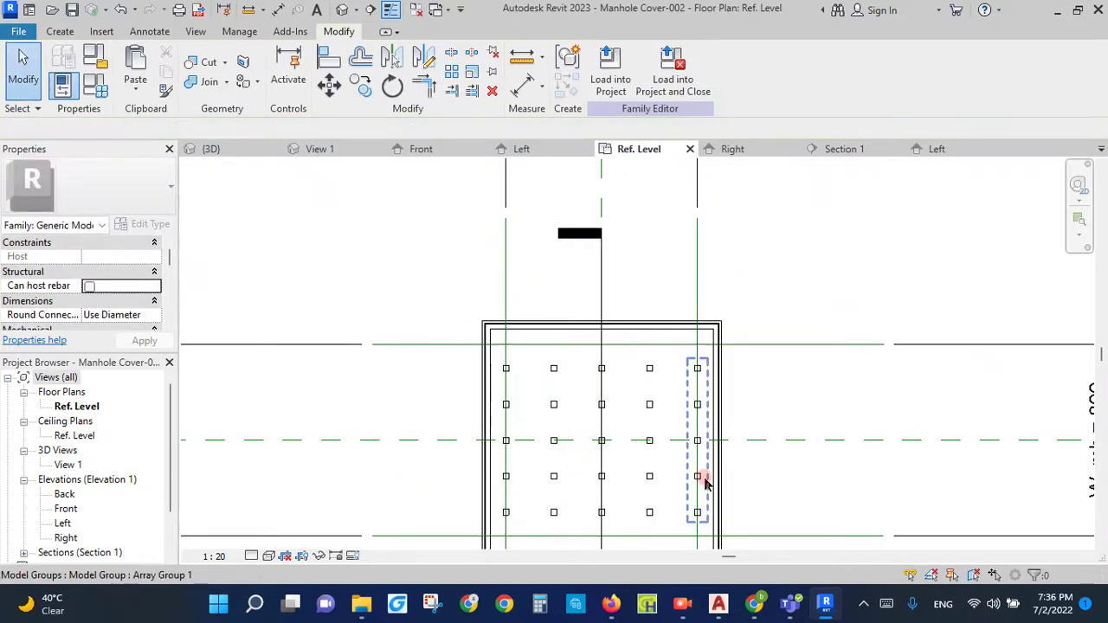
Step: Shift the array's left column slightly rightward
scroll(569, 453, "up", 2)
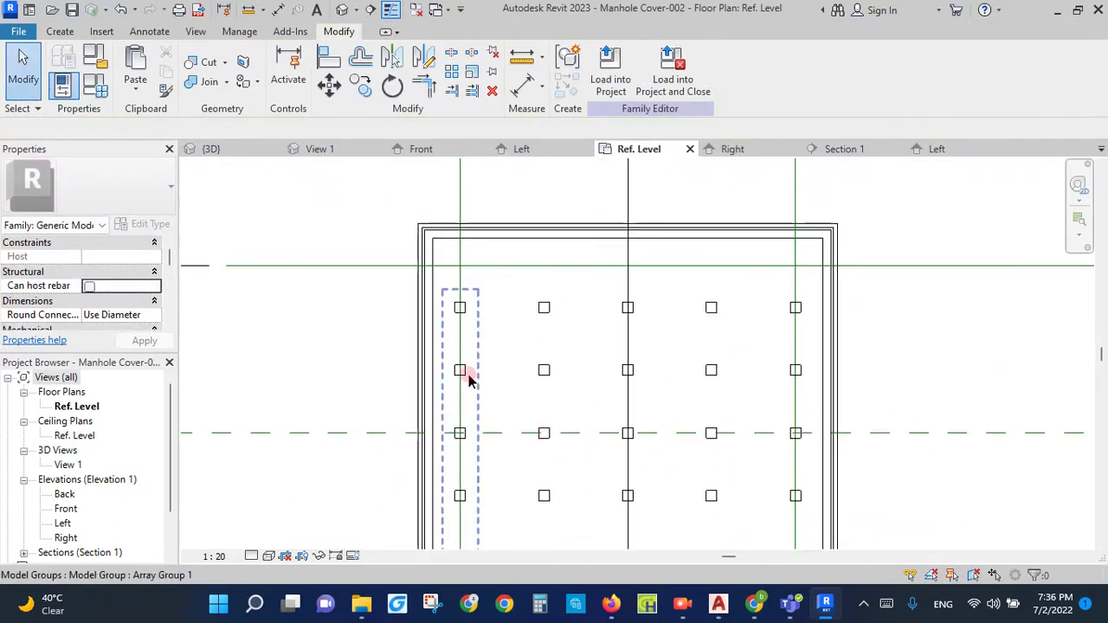
left_click(464, 370)
left_click_drag(464, 370, 490, 370)
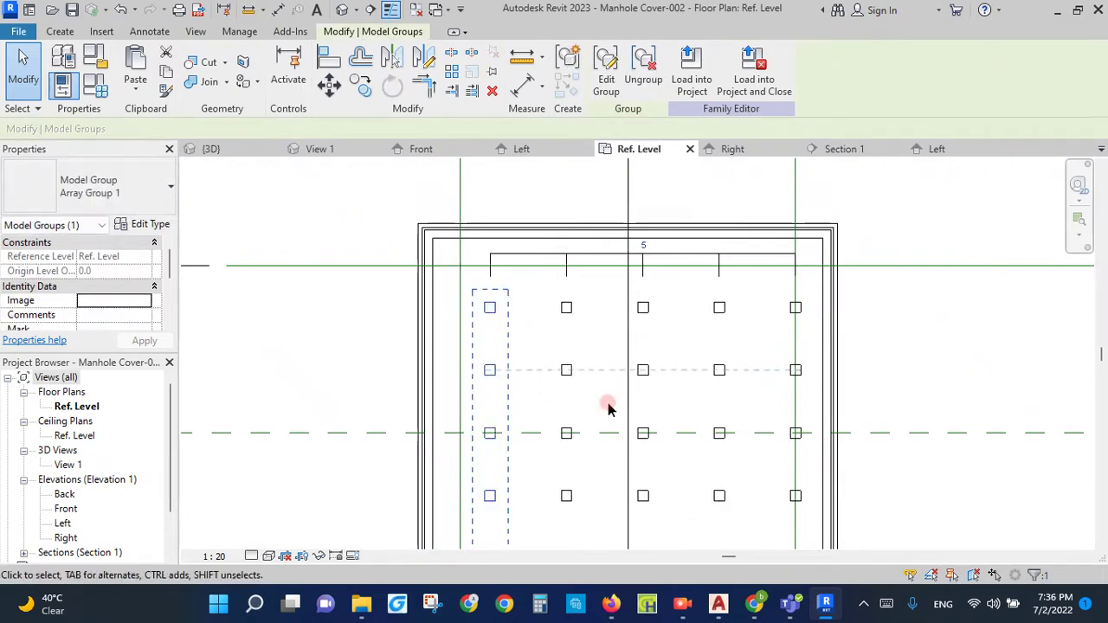
Step: Align the array's left column onto the left vertical reference line
key("a")
key("l")
left_click(462, 185)
left_click(491, 317)
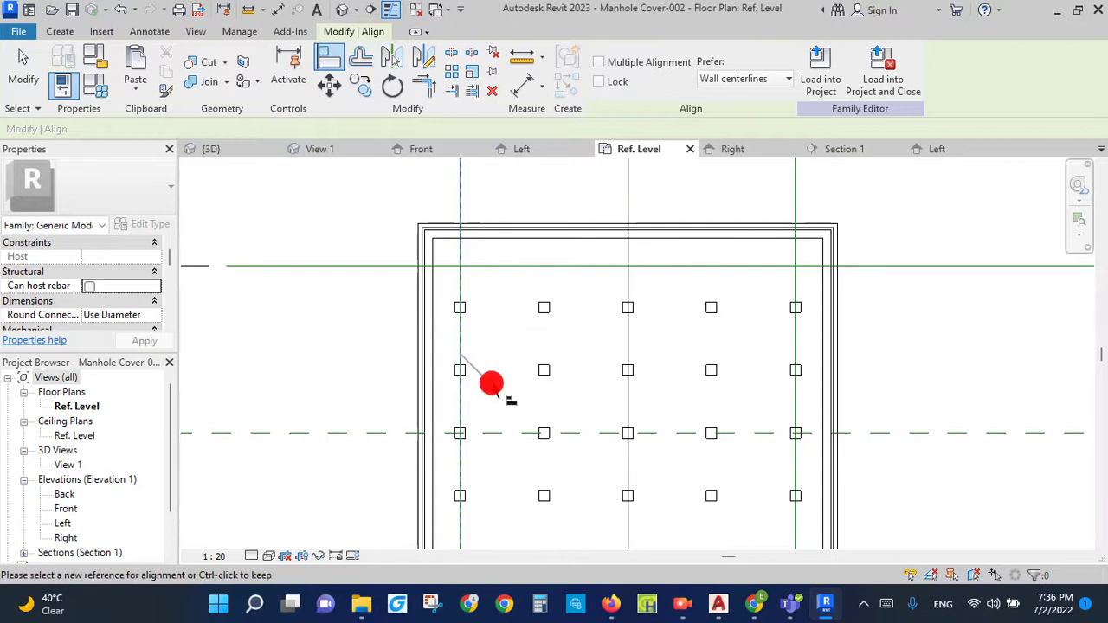
key("Escape")
key("Escape")
Step: Align the rightmost column onto the right vertical reference line
left_click(720, 377)
left_click_drag(795, 373, 765, 372)
key("a")
key("l")
left_click(791, 218)
scroll(791, 321, "up", 2)
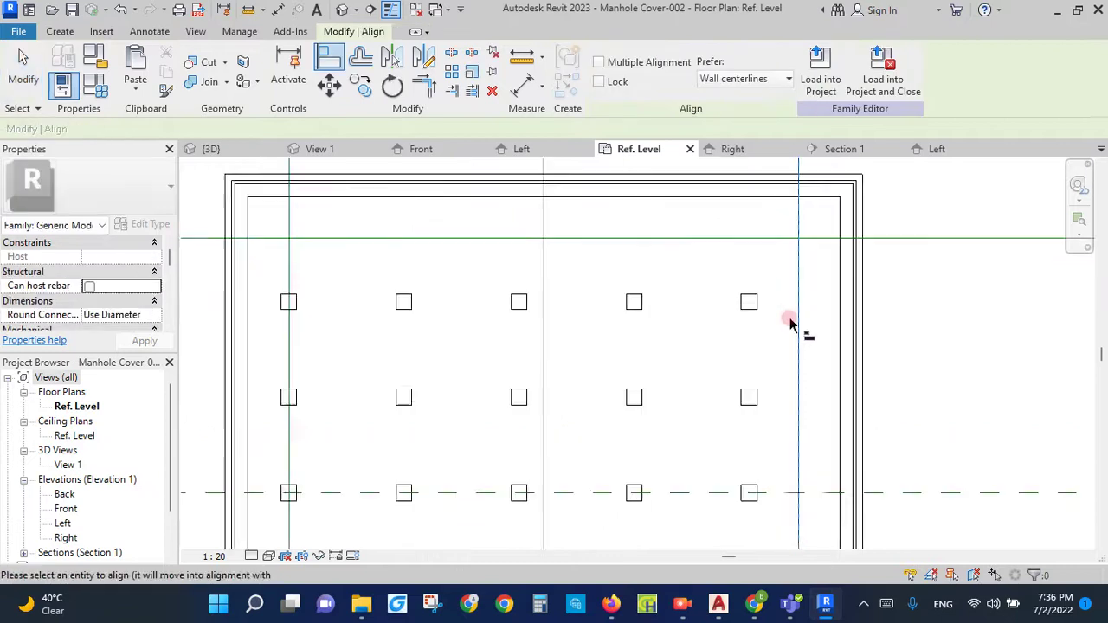
scroll(735, 297, "up", 2)
left_click(738, 297)
scroll(816, 321, "down", 2)
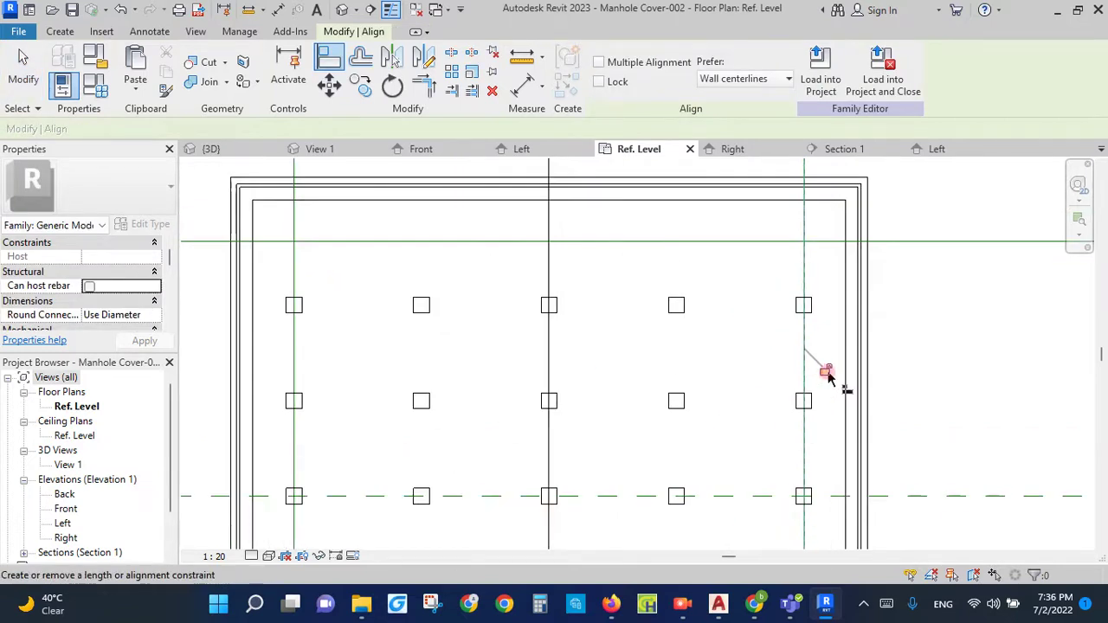
scroll(853, 289, "down", 3)
key("Escape")
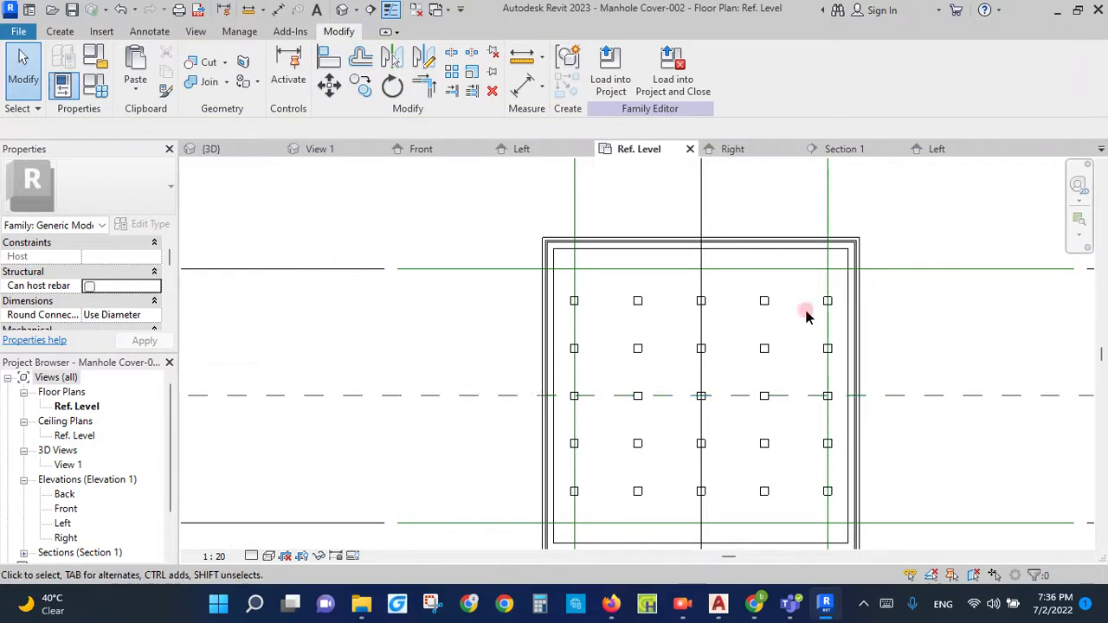
scroll(707, 396, "down", 4)
scroll(734, 465, "up", 5)
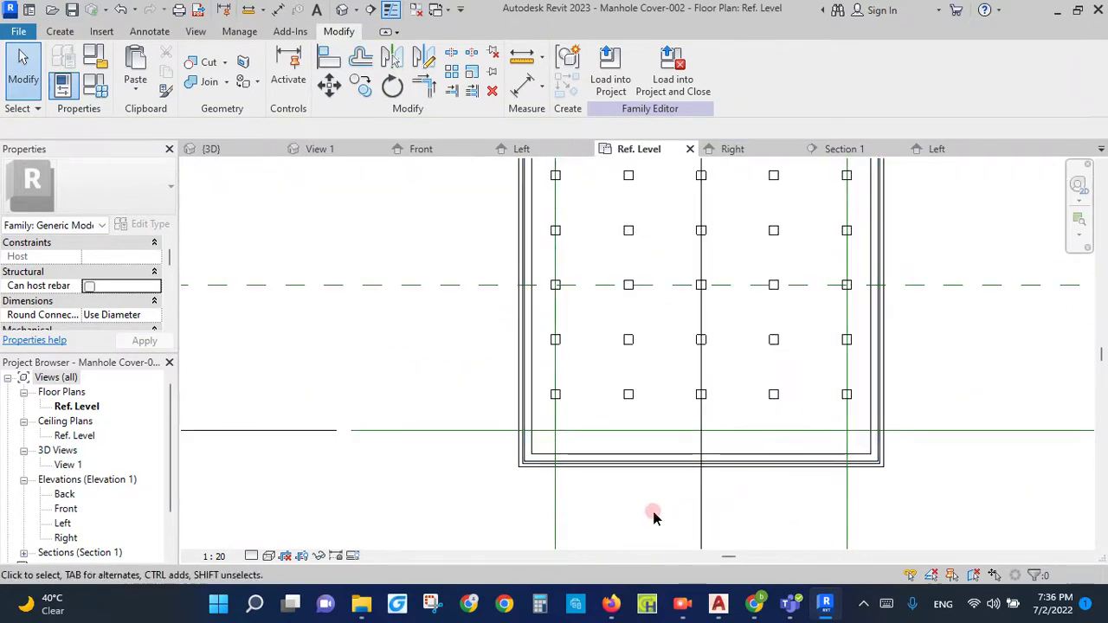
scroll(603, 534, "down", 2)
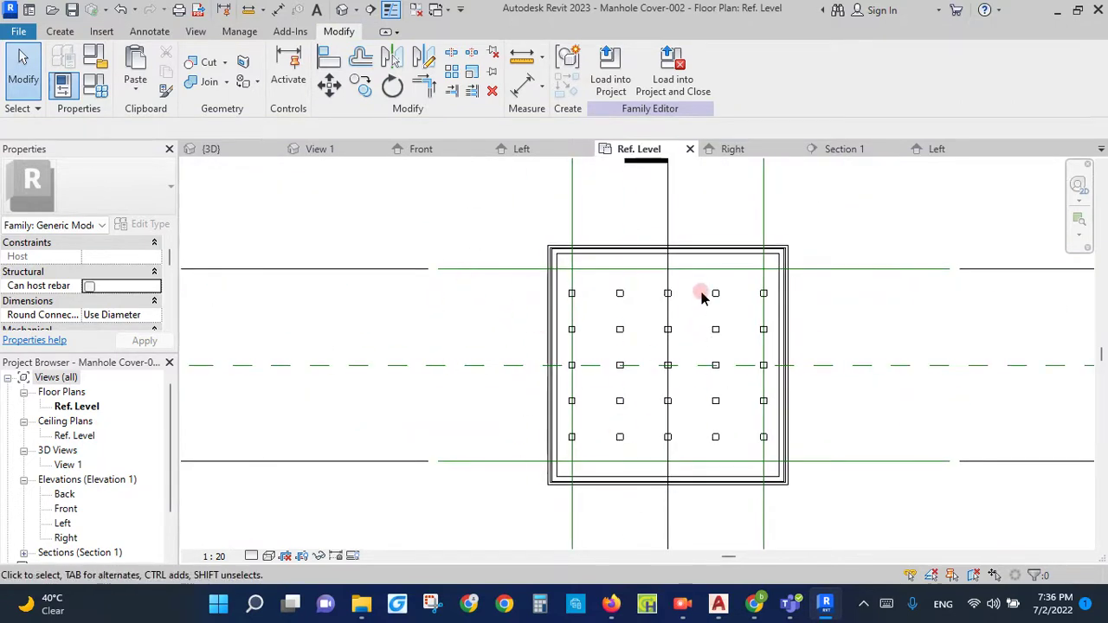
scroll(701, 293, "up", 3)
left_click(724, 301)
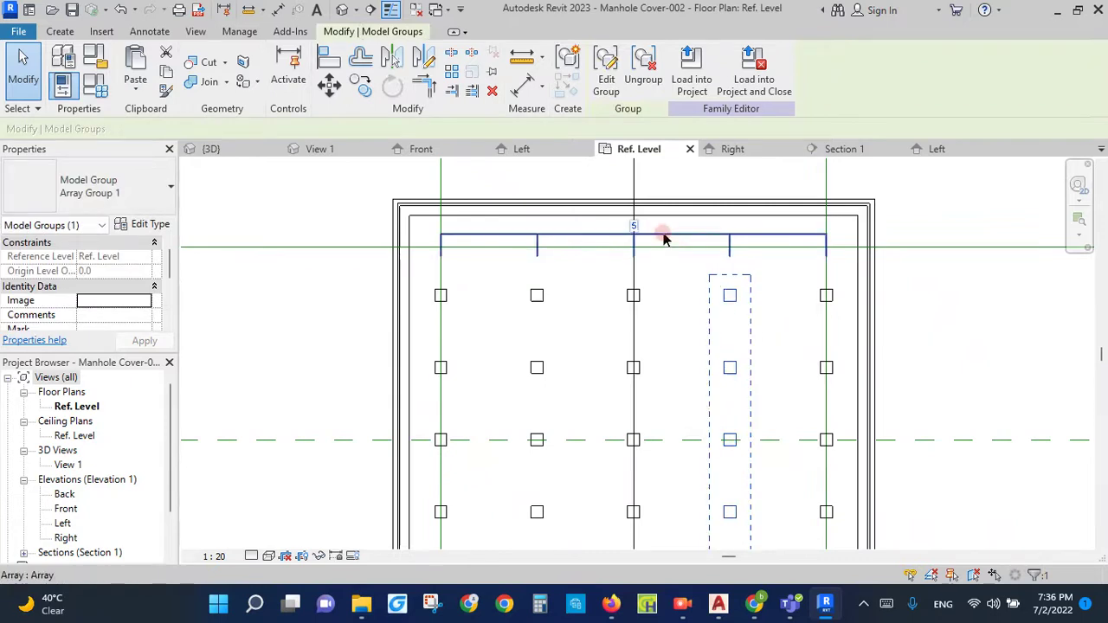
Step: Label the array count with a new integer type parameter GR_No, currently 5
left_click(664, 234)
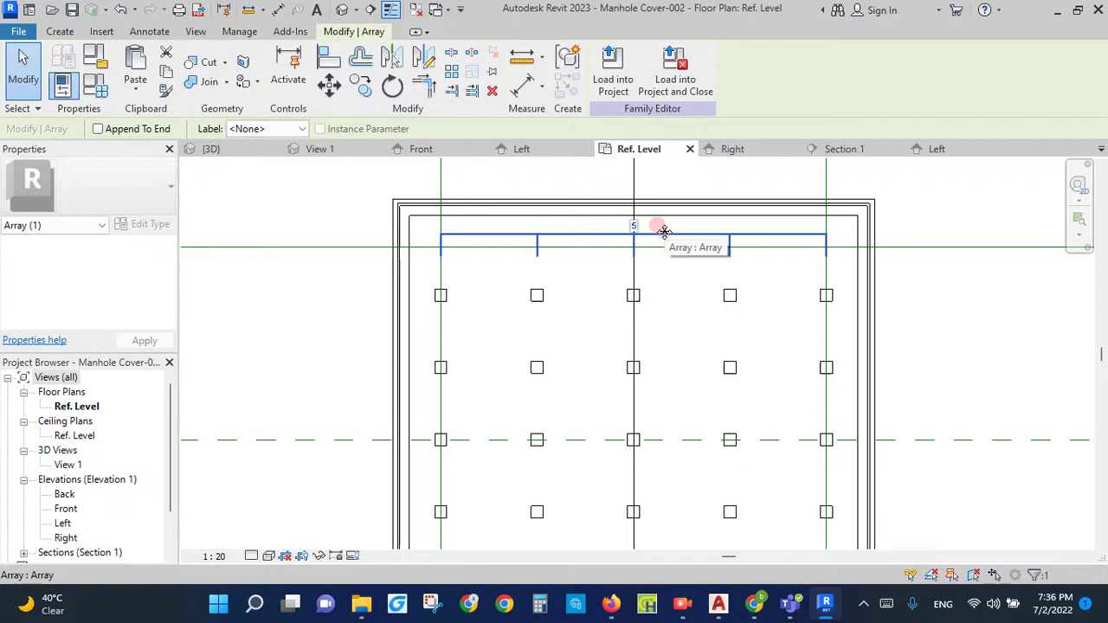
left_click(294, 129)
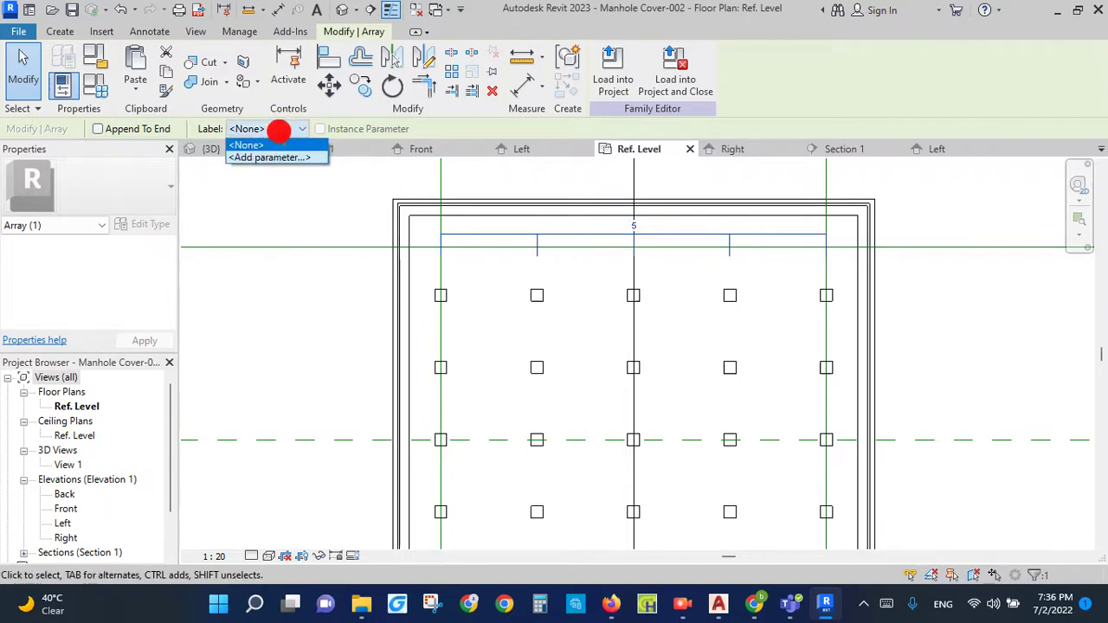
left_click(275, 157)
type("GR_No")
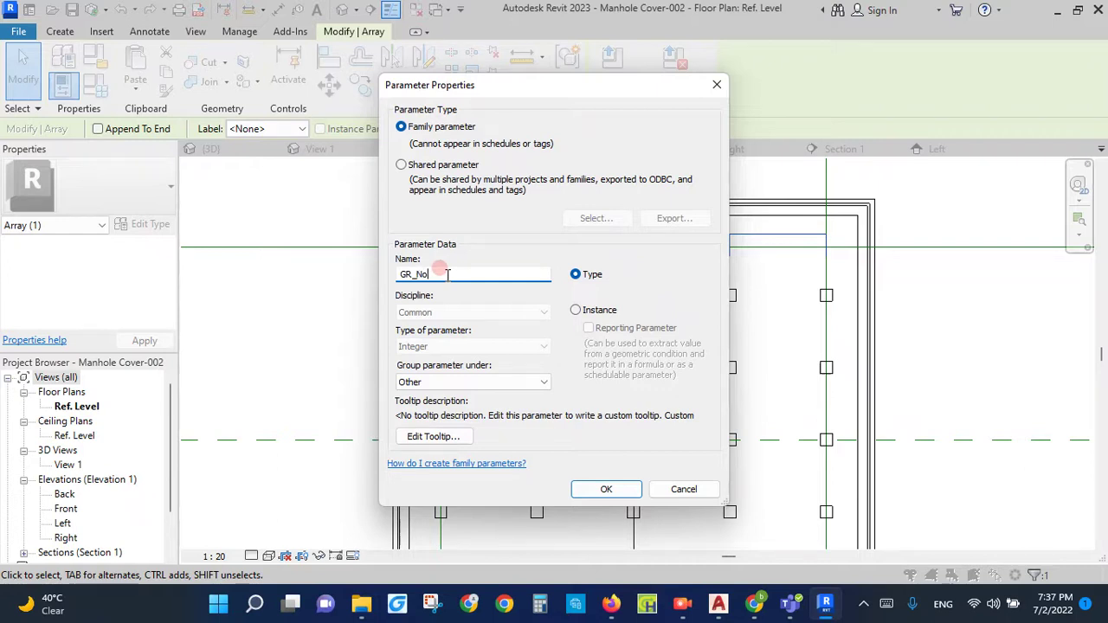
left_click(615, 492)
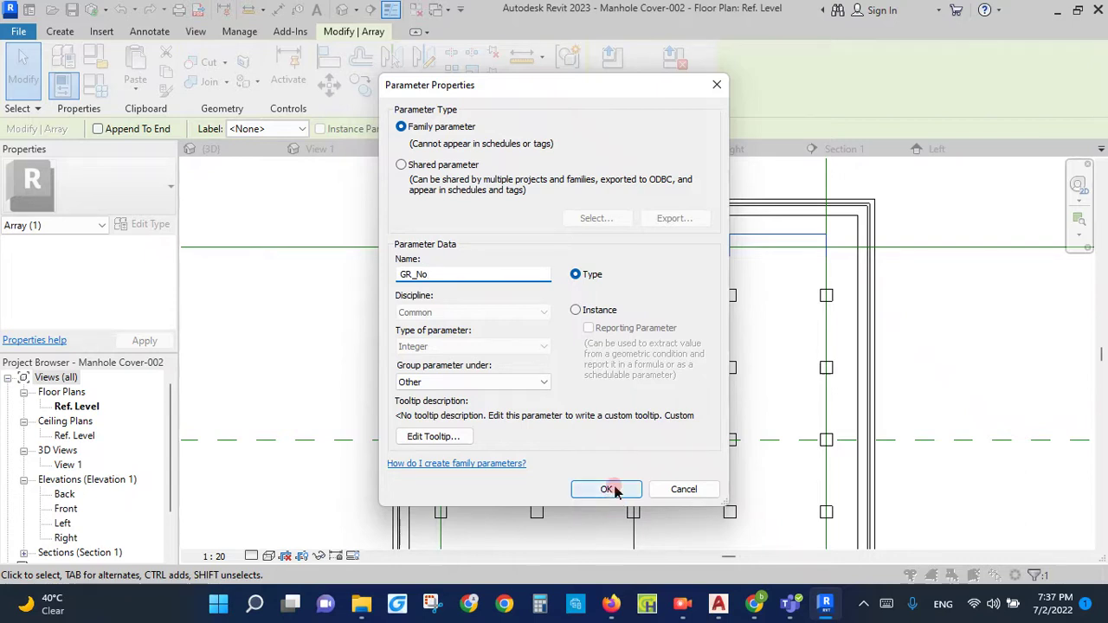
left_click(608, 492)
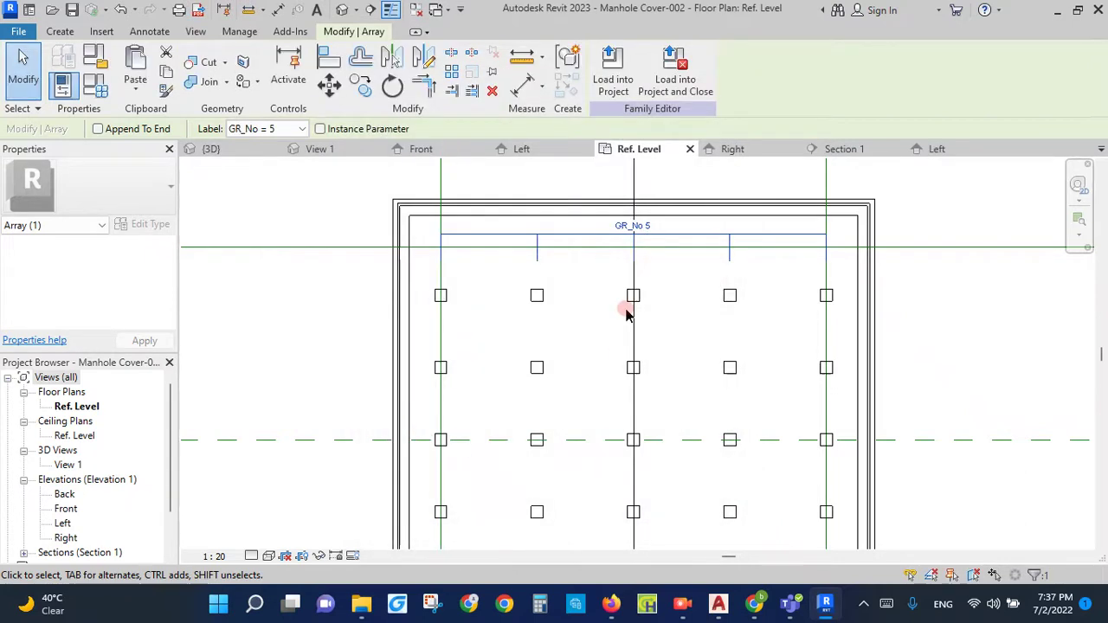
Step: Set the GR_No formula to W_mh / 150 mm in Family Types
left_click(96, 85)
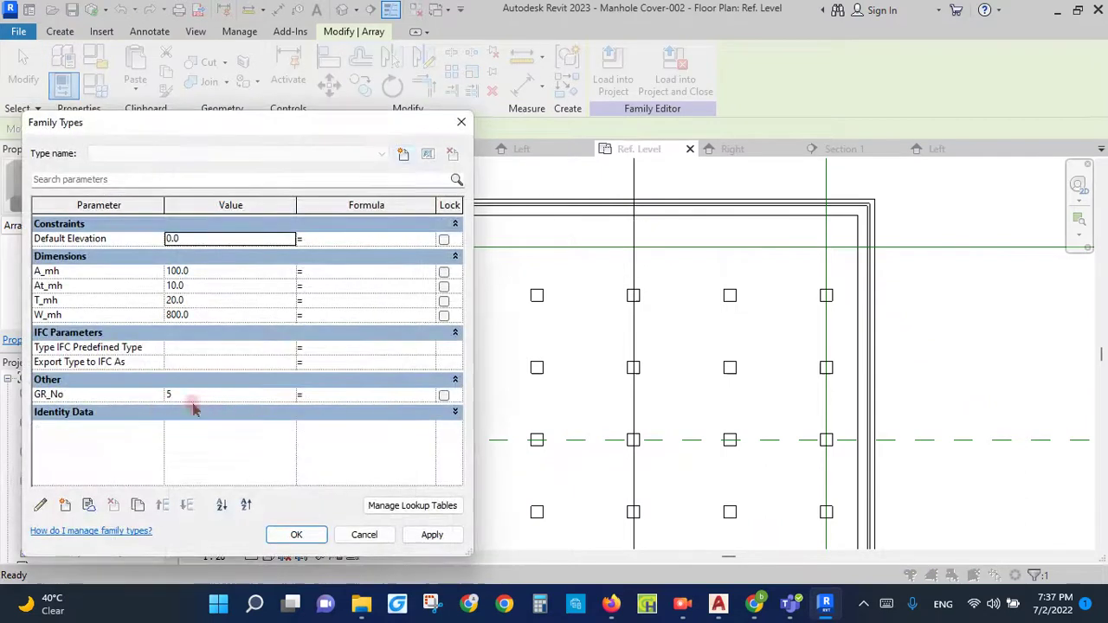
left_click(349, 394)
type("W_mh/150")
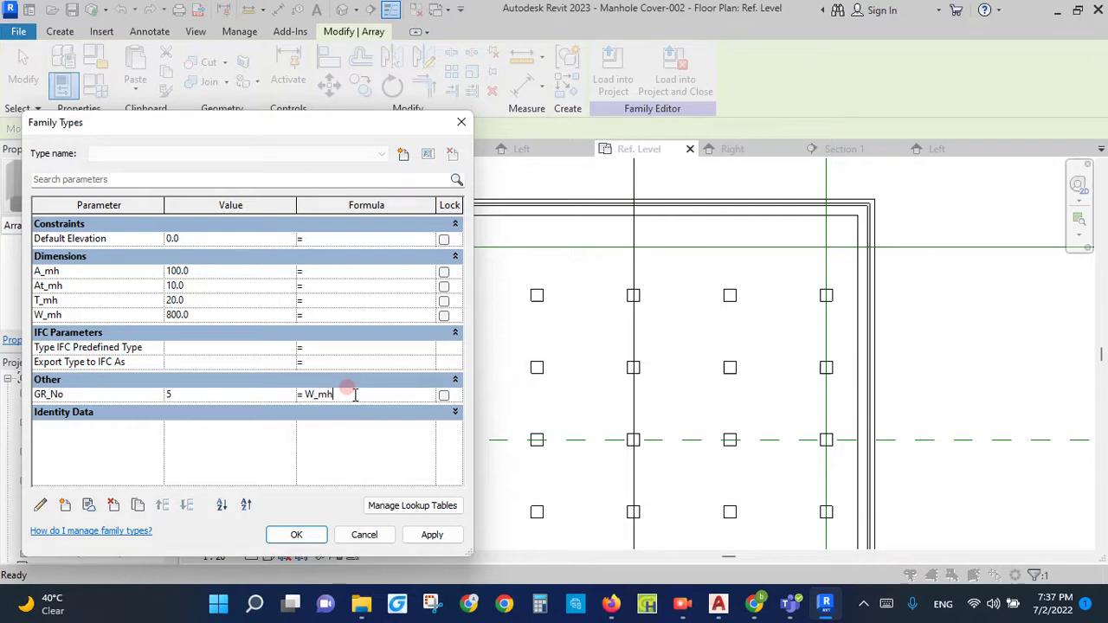
left_click(416, 539)
left_click(295, 537)
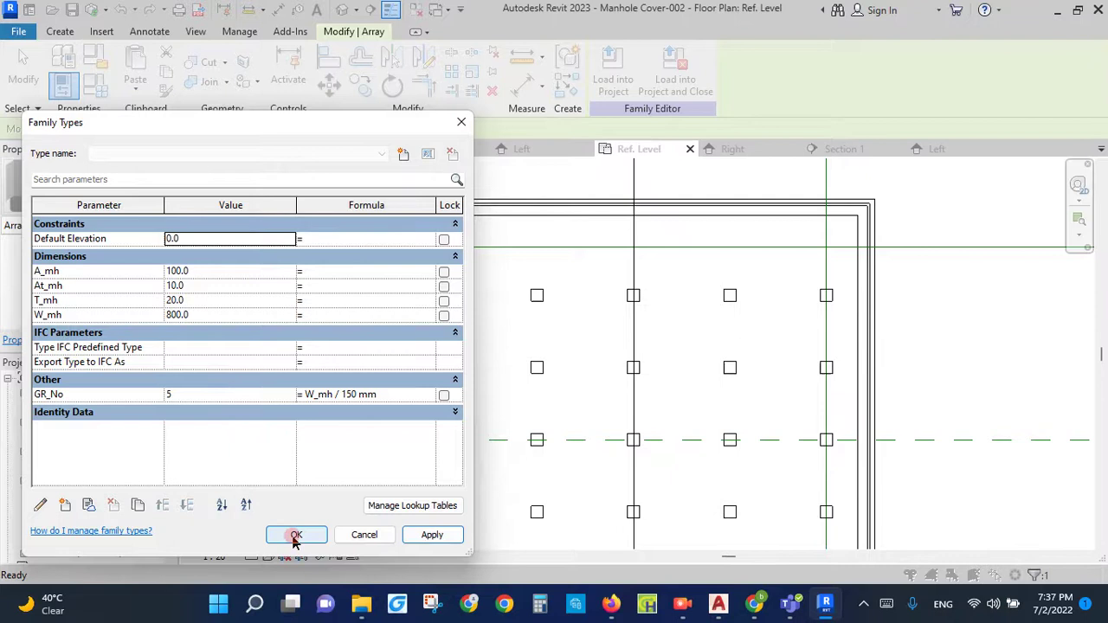
scroll(577, 211, "down", 2)
scroll(577, 211, "down", 1)
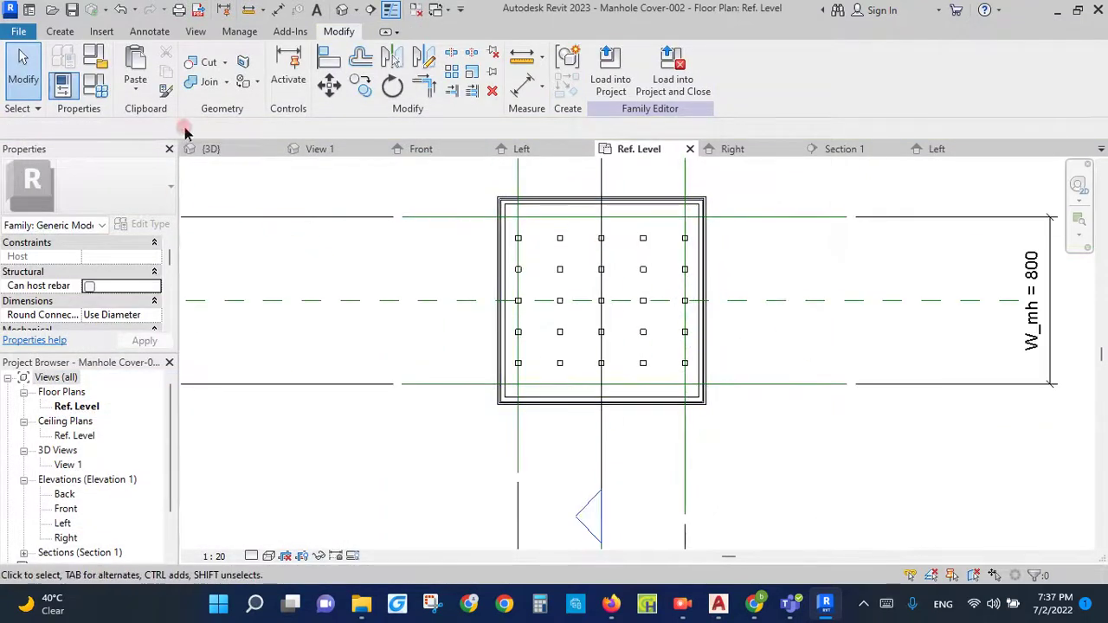
scroll(782, 361, "down", 2)
scroll(841, 384, "up", 2)
scroll(777, 384, "down", 1)
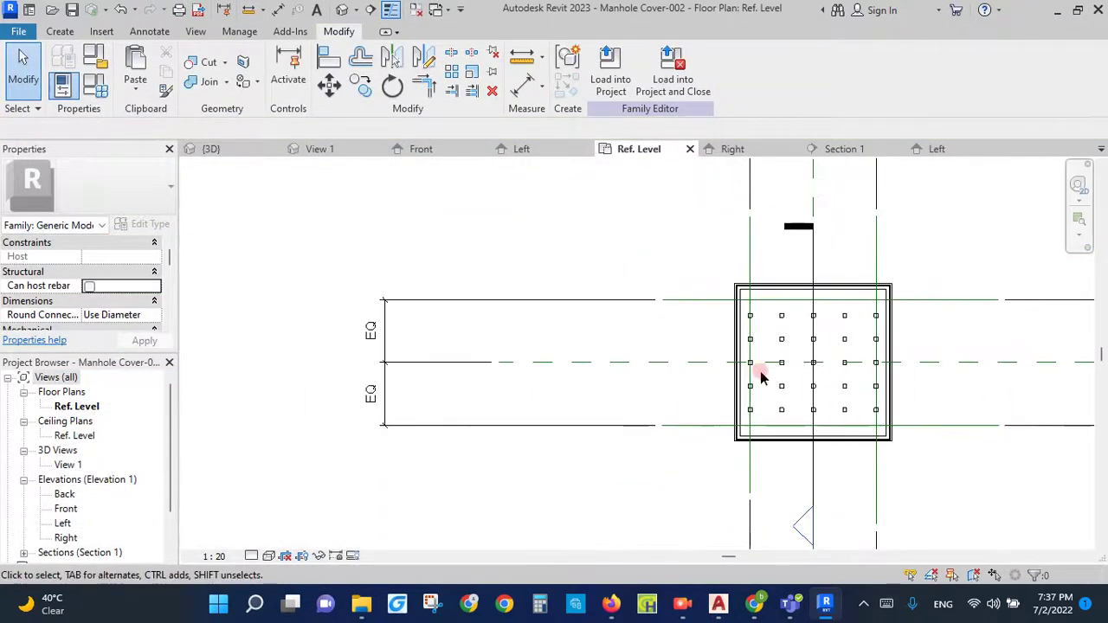
Step: Test W_mh at 1000 and 1200, then leave it at 1000
left_click(95, 84)
left_click(239, 315)
type("1000")
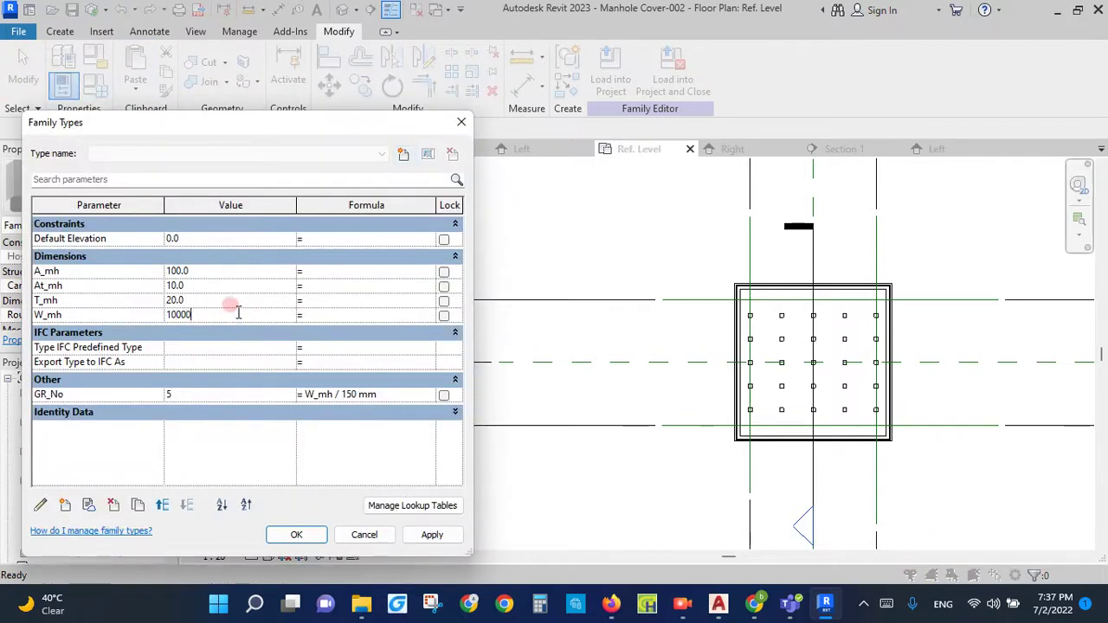
left_click(432, 535)
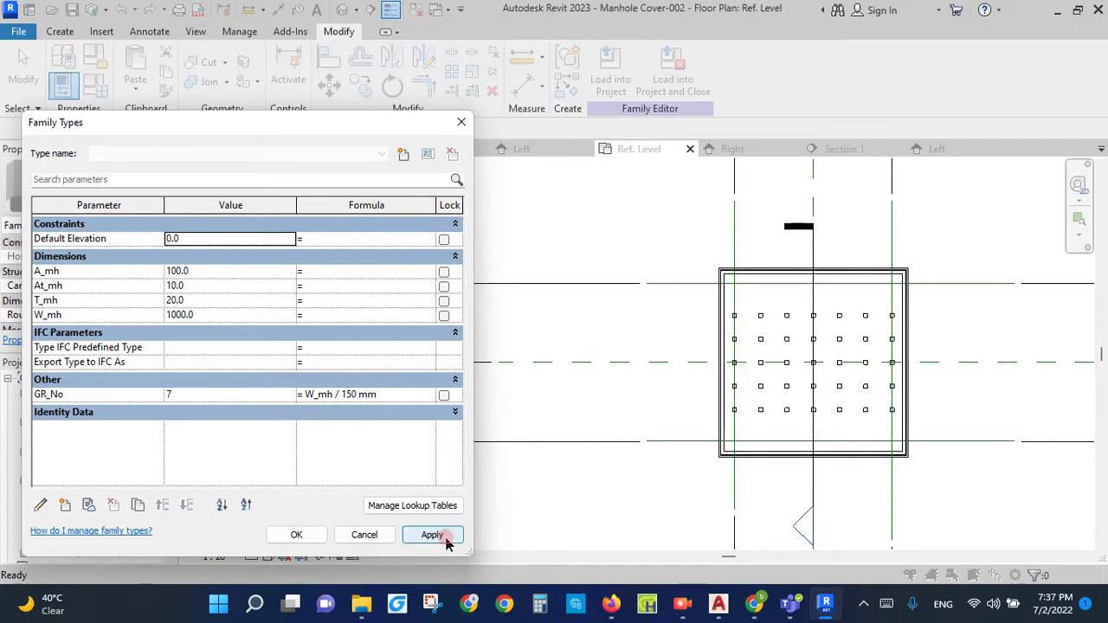
left_click(215, 315)
type("1200")
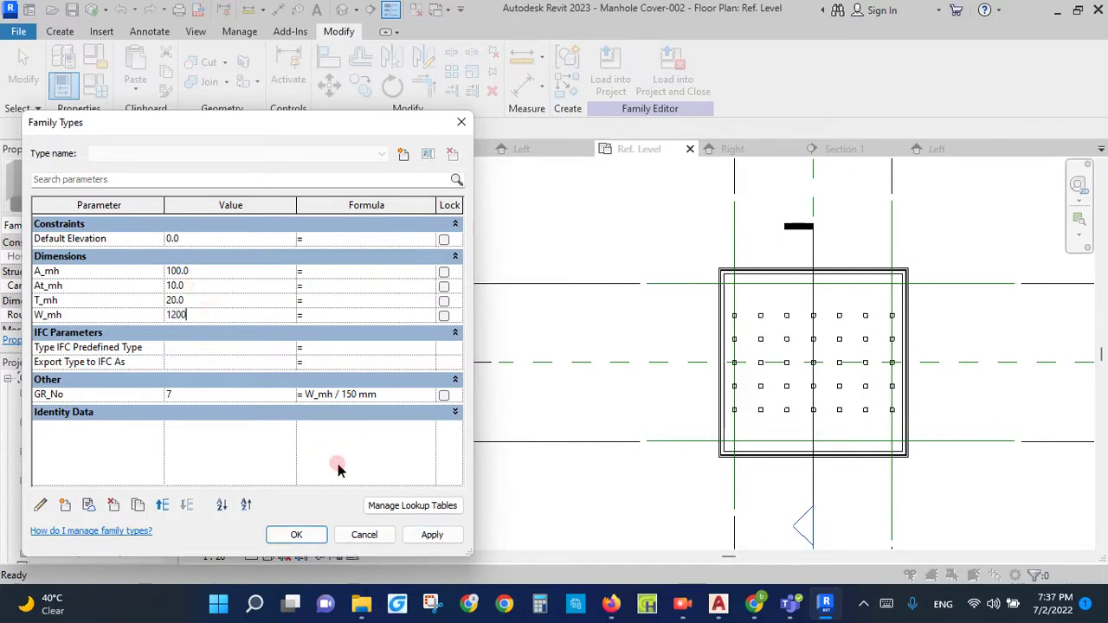
left_click(432, 535)
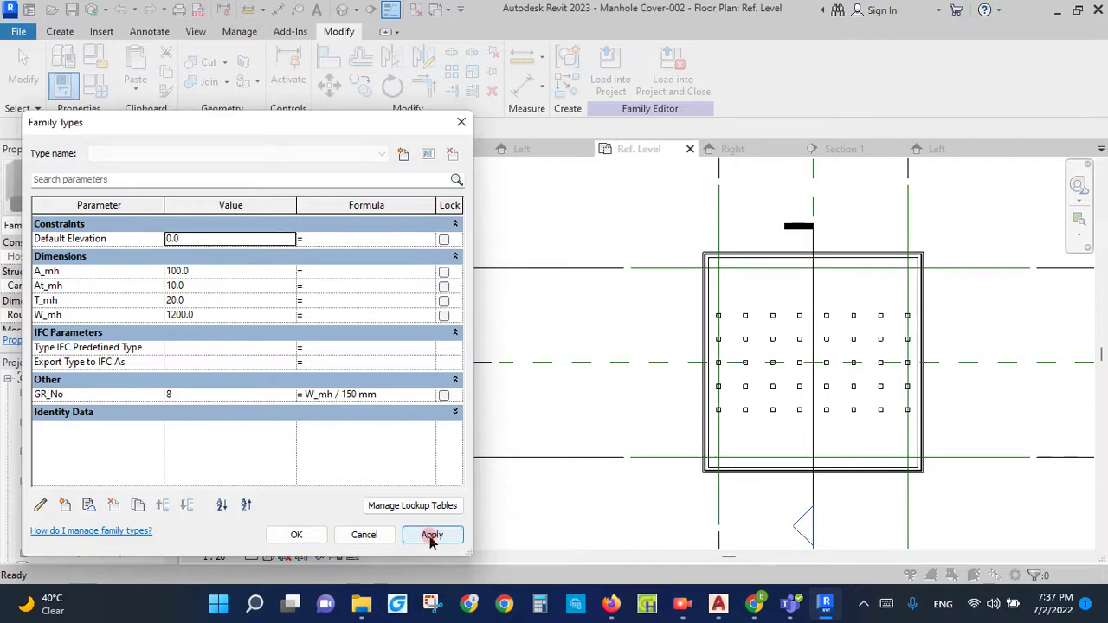
left_click(228, 316)
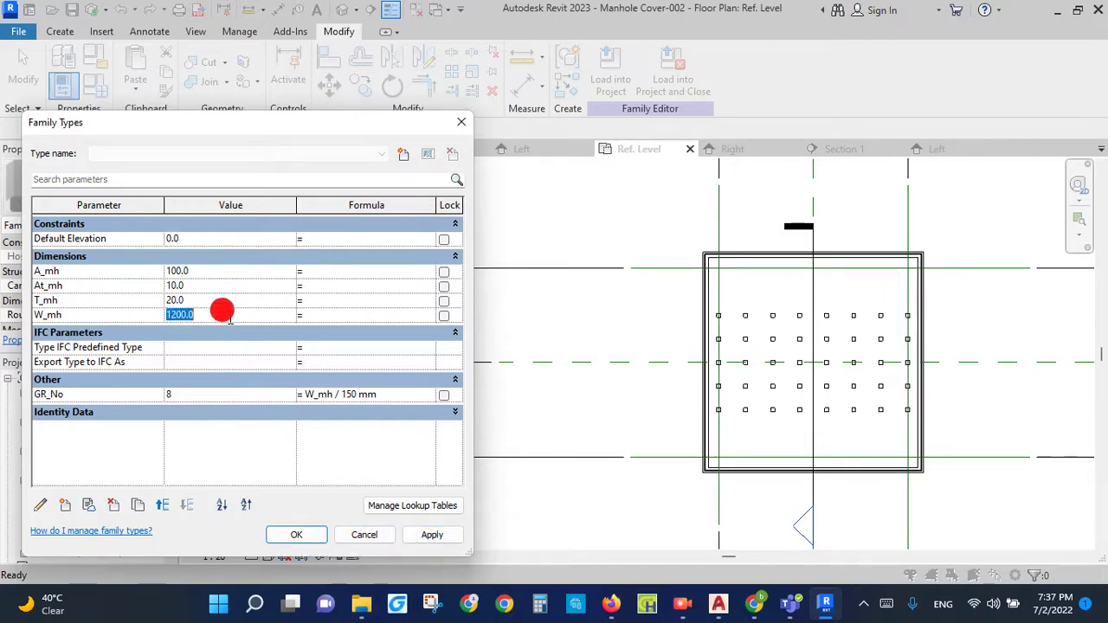
type("1000")
left_click(297, 535)
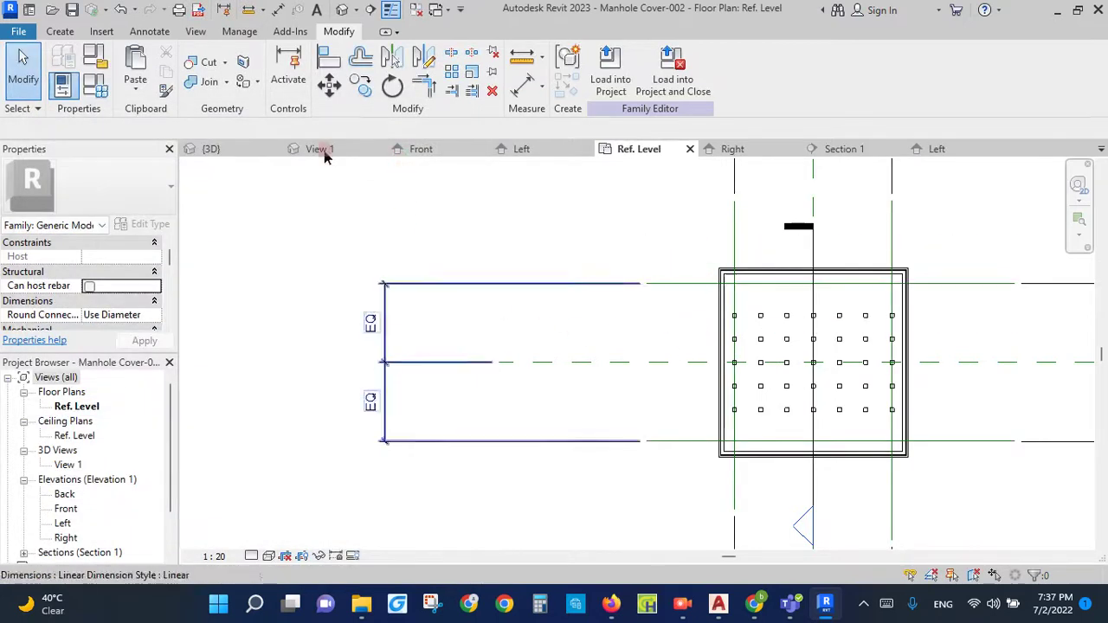
Step: Create a new type named 'Manhole Cover 1000x1000' and save the family
left_click(95, 85)
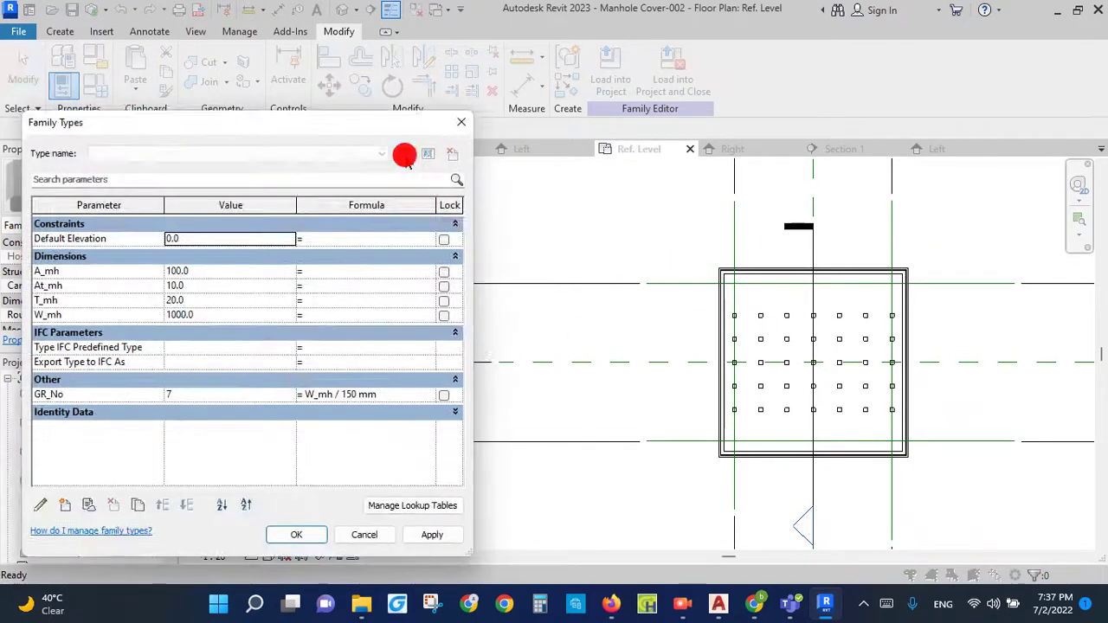
left_click(404, 155)
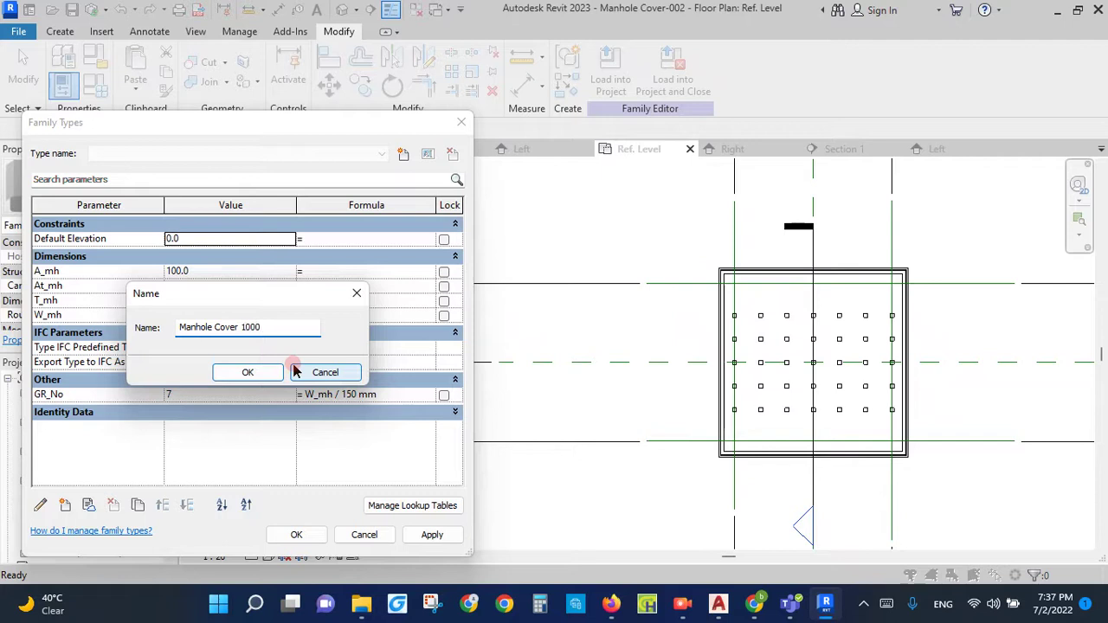
type("Manhole Cover 1000x1000")
left_click(254, 375)
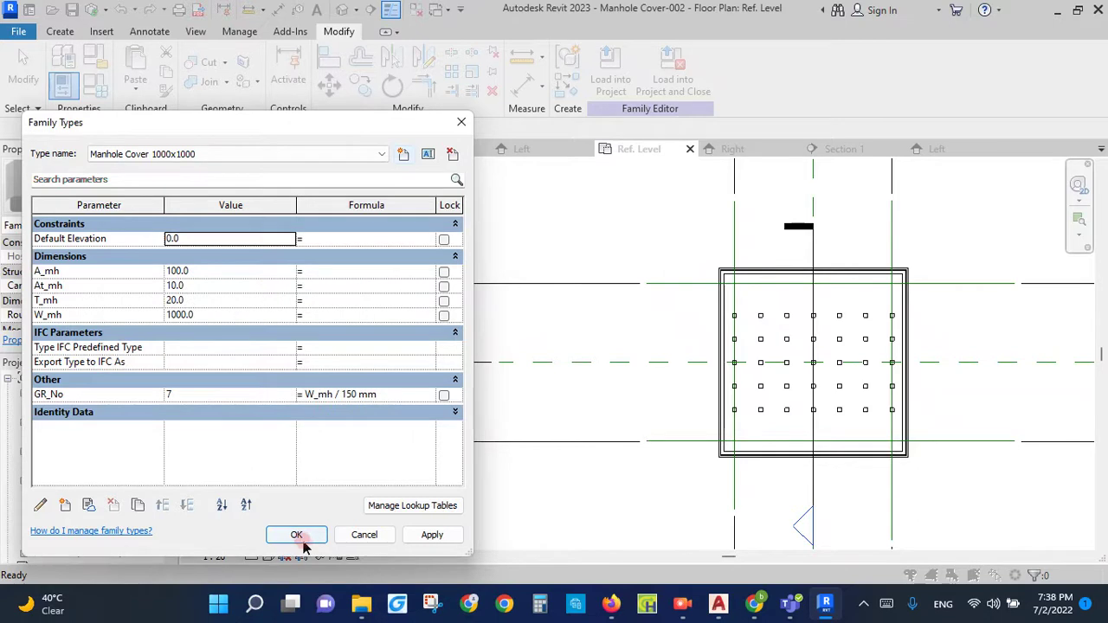
key("Return")
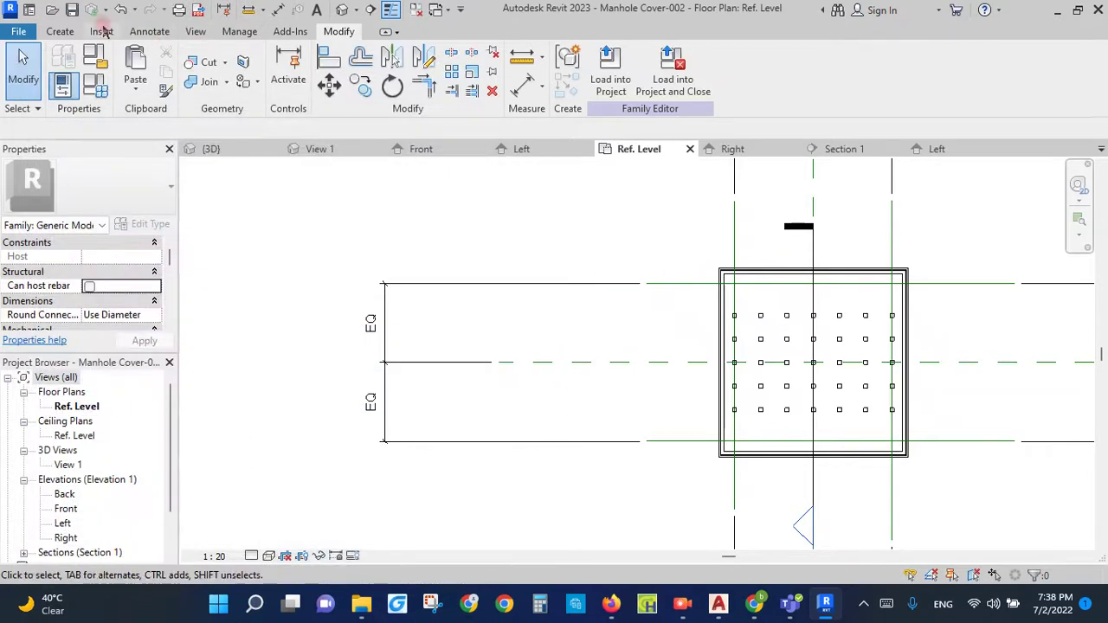
left_click(71, 11)
Step: Load the manhole cover family into CIVIL MANHOLE-001.rvt
left_click(608, 83)
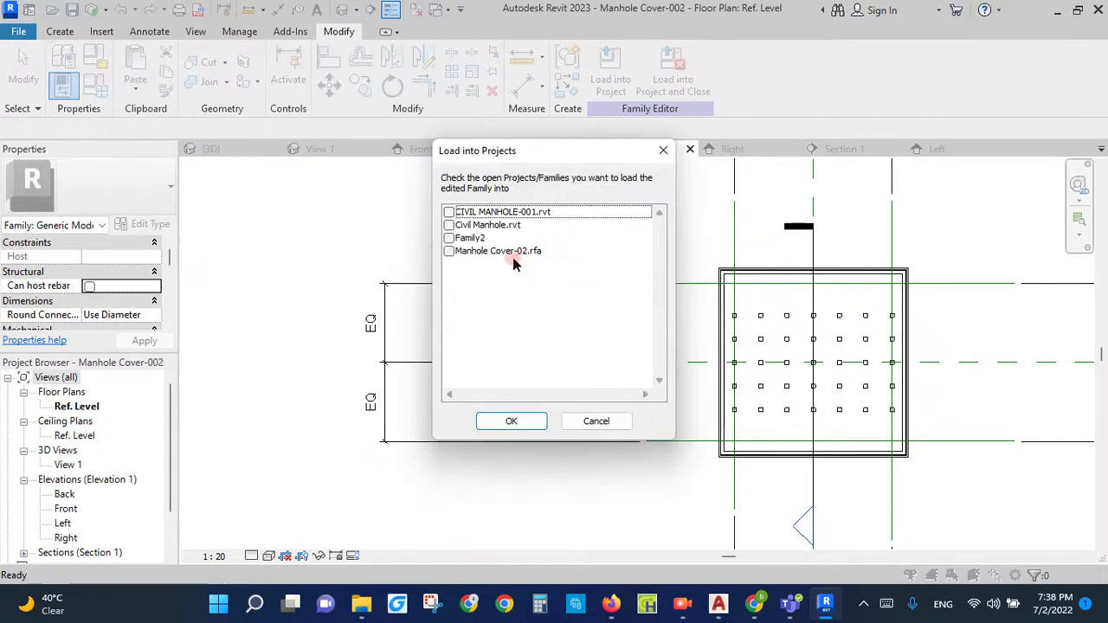
left_click(446, 210)
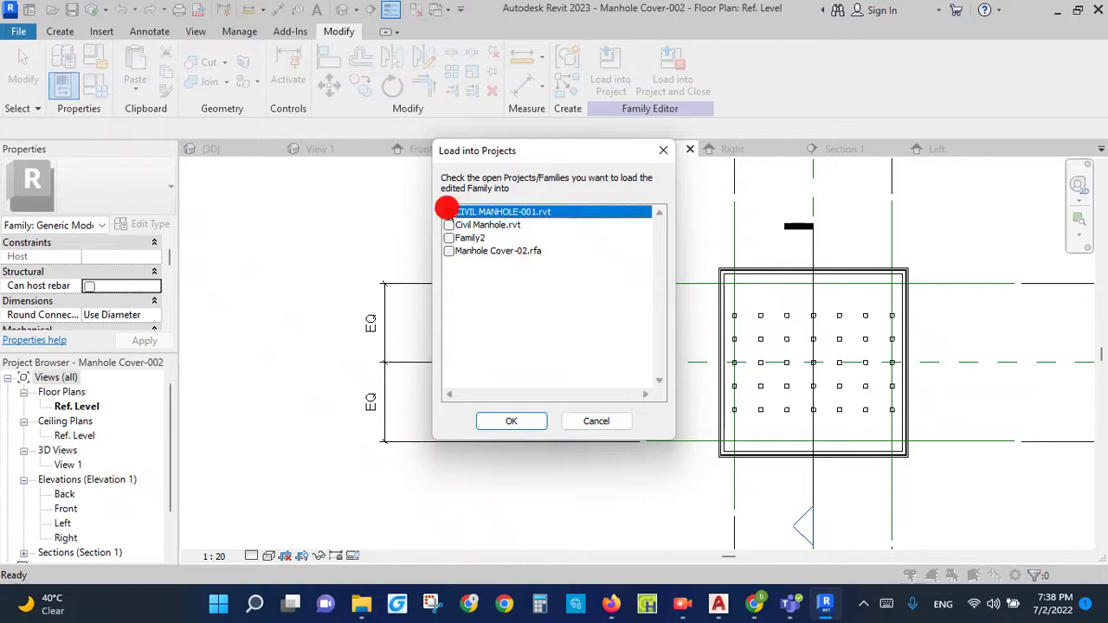
left_click(526, 427)
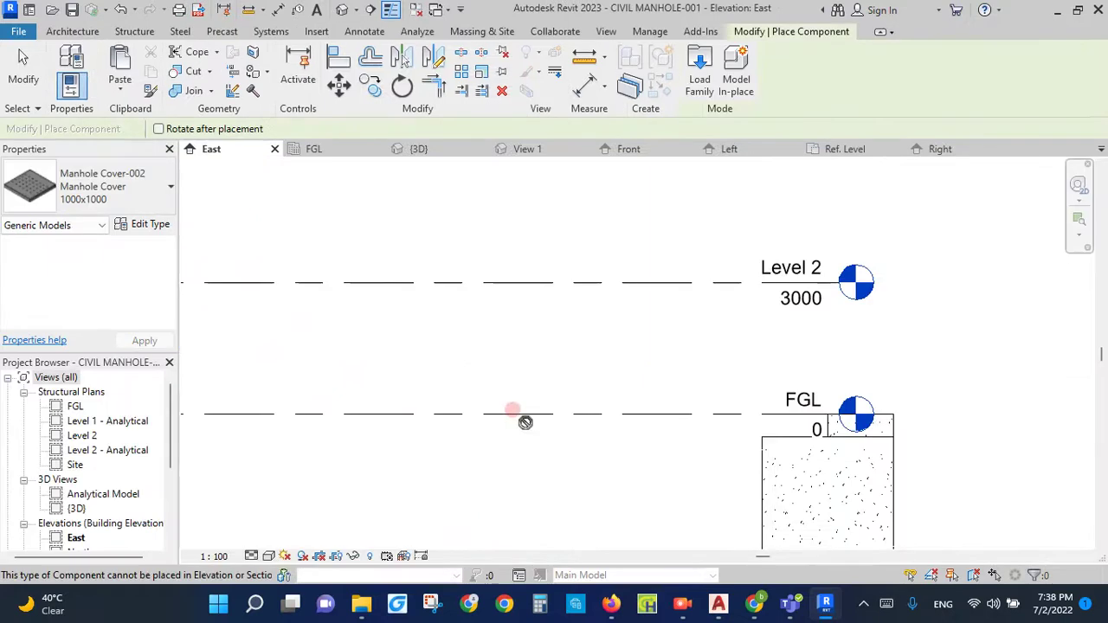
scroll(759, 400, "up", 3)
scroll(780, 363, "up", 2)
scroll(780, 363, "down", 5)
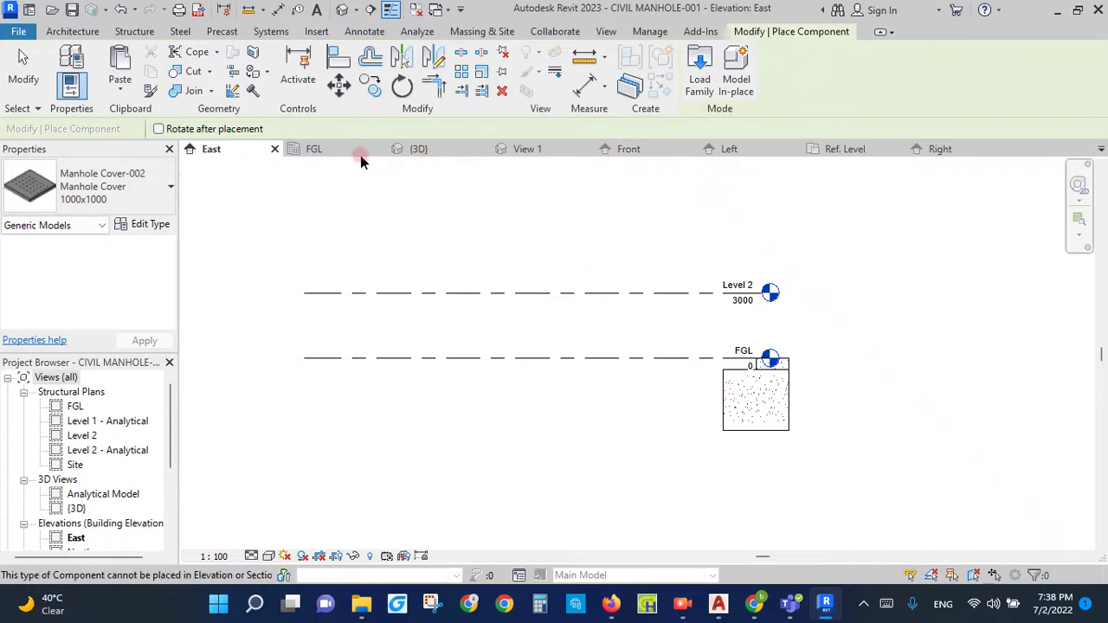
Step: Place one manhole cover in the slab opening on the FGL plan
left_click(329, 149)
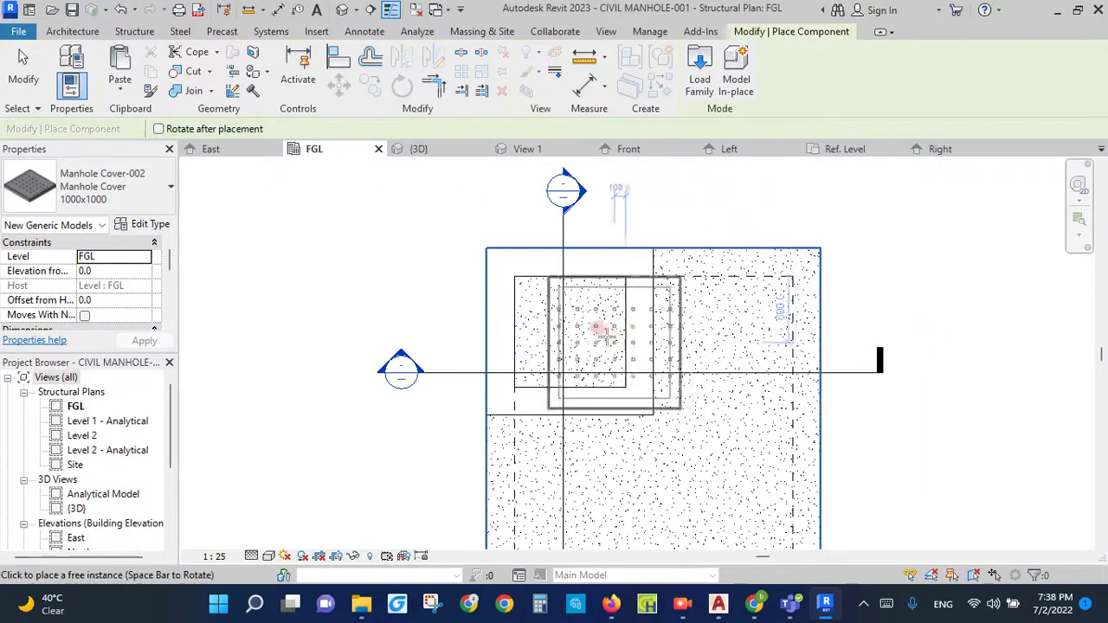
left_click(419, 149)
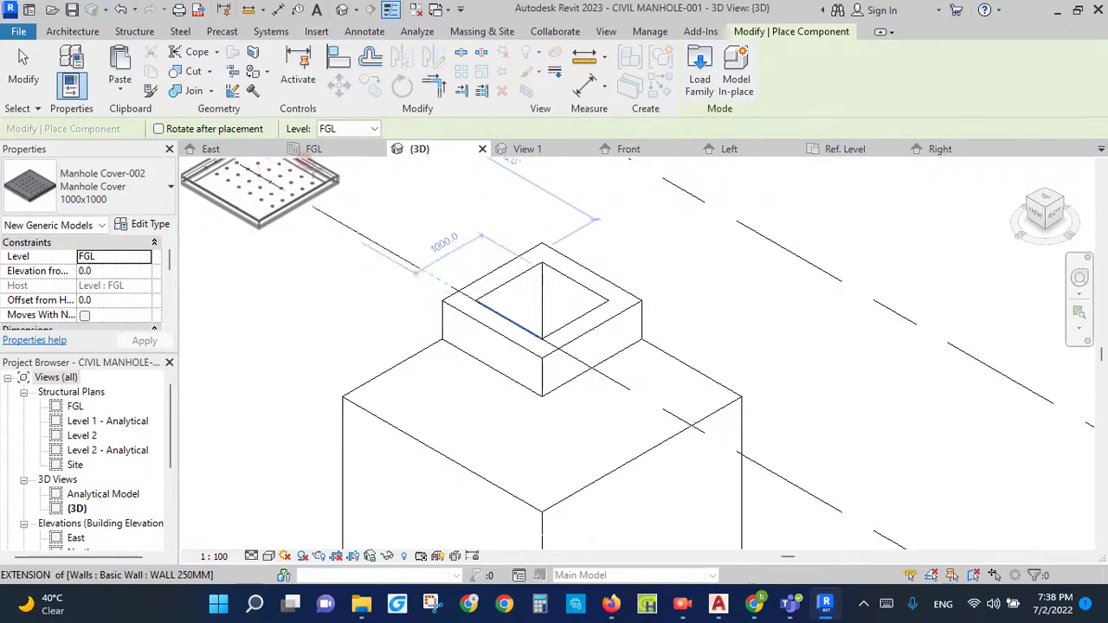
left_click(316, 151)
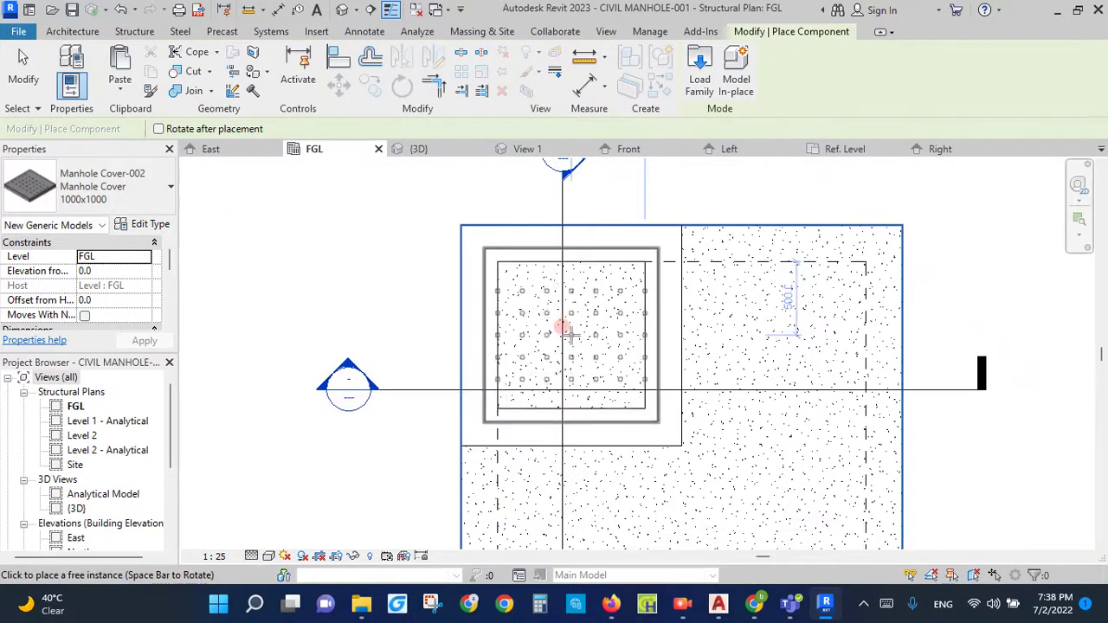
left_click(562, 327)
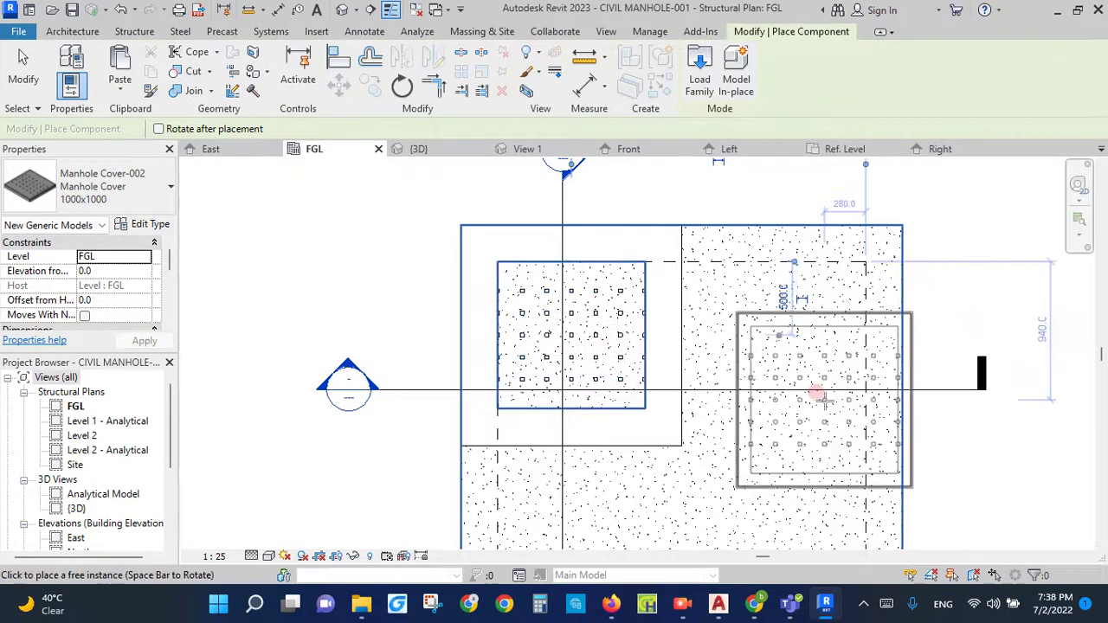
key("Escape")
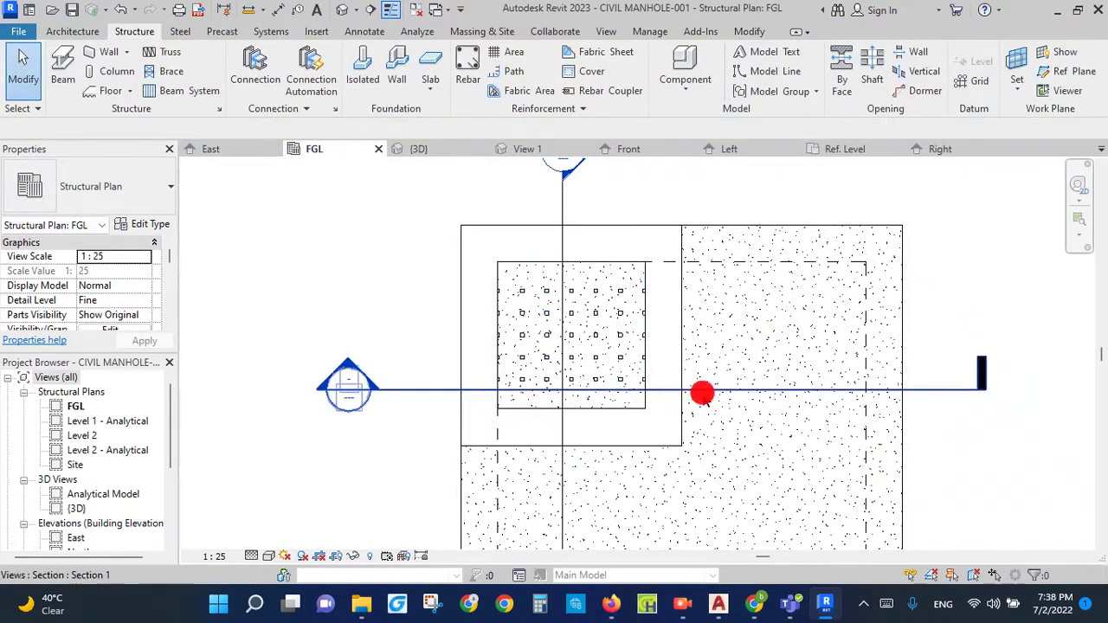
Step: Open the Section 1 view cut through the manhole
left_click(702, 391)
right_click(702, 386)
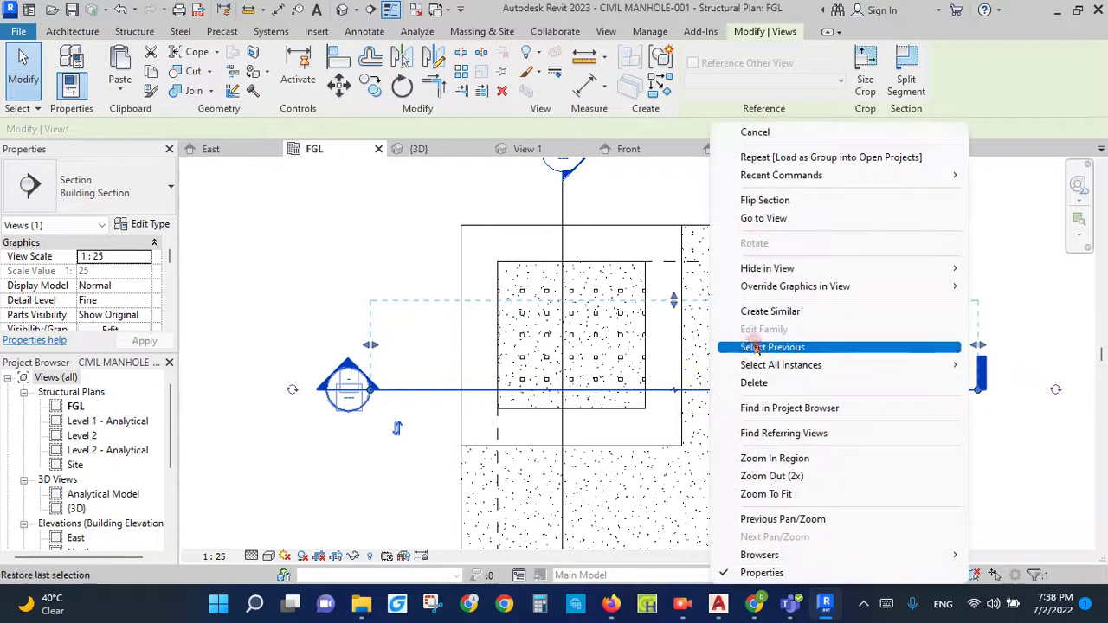
left_click(816, 221)
scroll(619, 421, "up", 2)
scroll(618, 418, "up", 2)
Step: Change the manhole cover's Elevation from Level from -3000 to 0, then return to the FGL plan
left_click(642, 478)
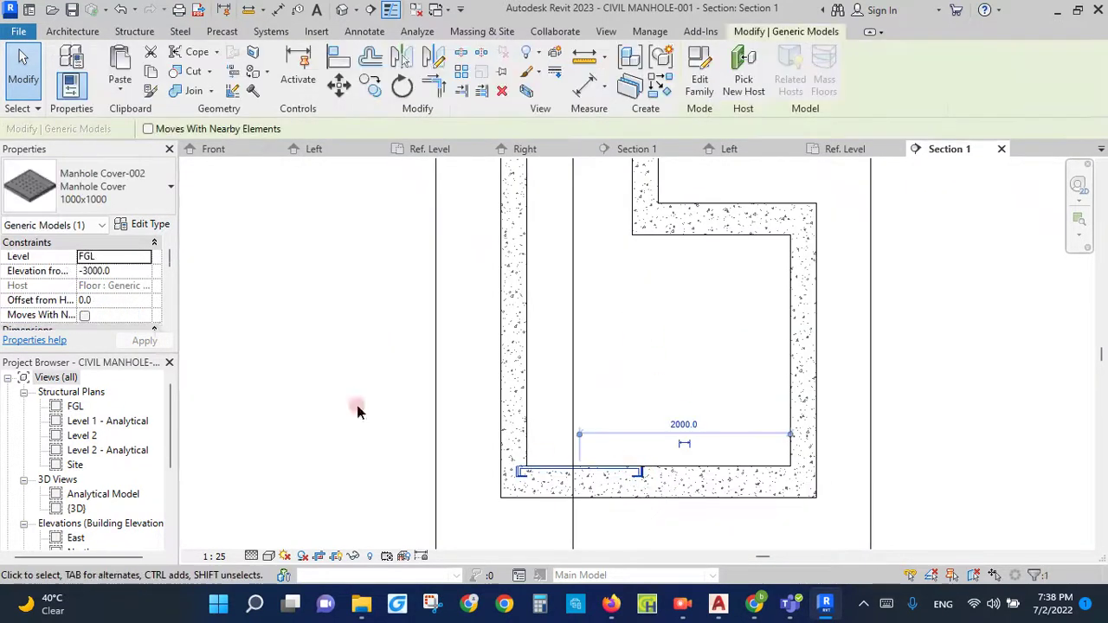
double_click(124, 270)
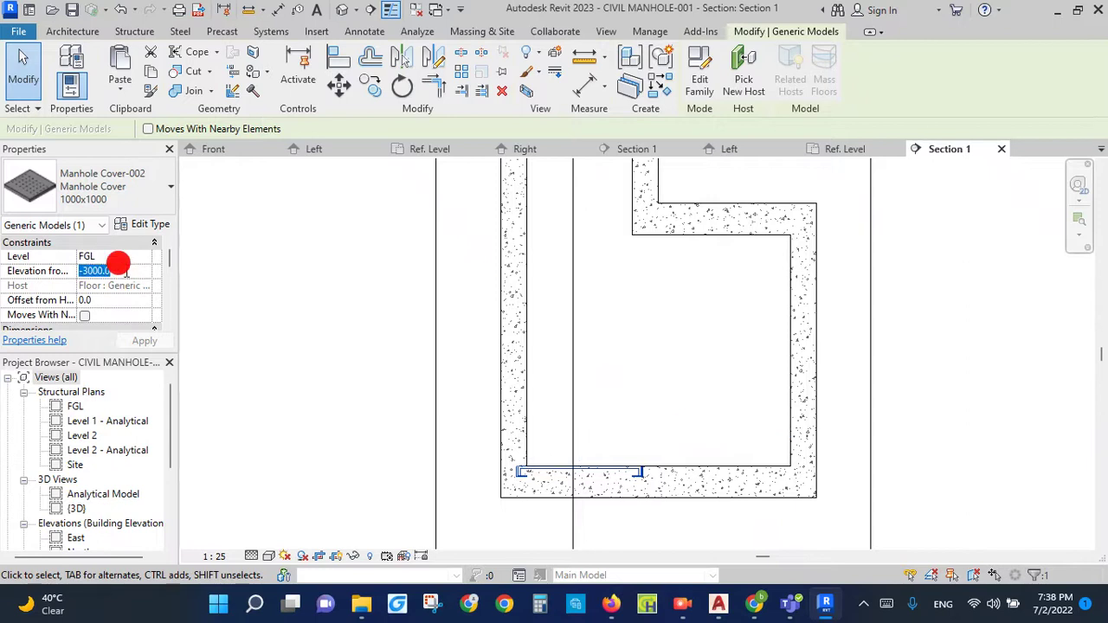
type("0")
key("Return")
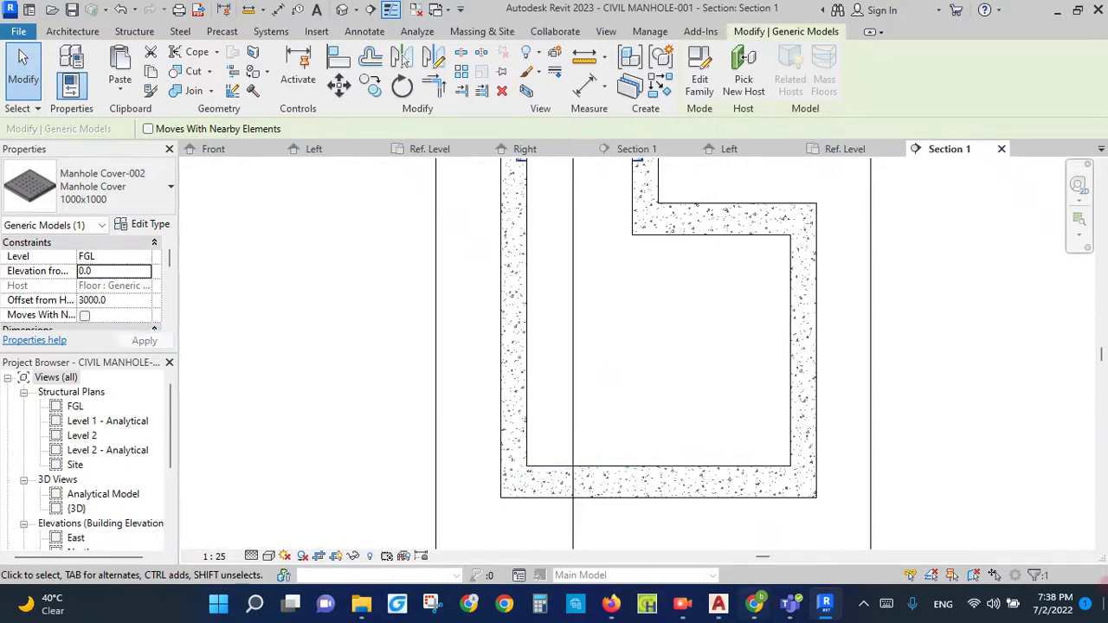
scroll(618, 435, "down", 3)
scroll(619, 272, "up", 3)
scroll(668, 370, "up", 2)
key("Escape")
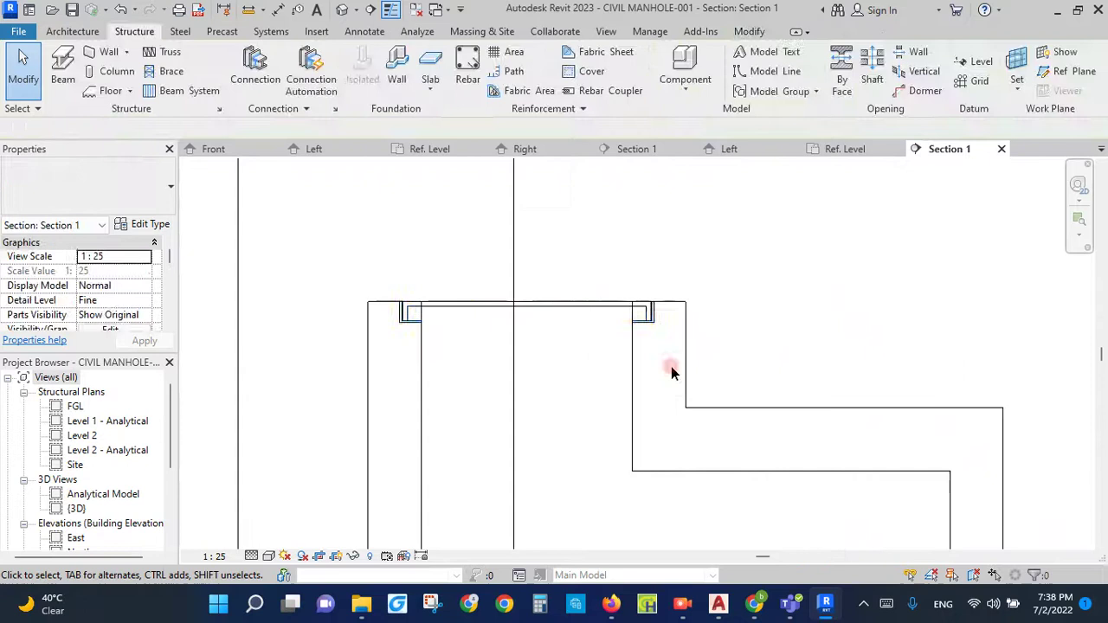
scroll(421, 371, "down", 3)
scroll(564, 354, "up", 3)
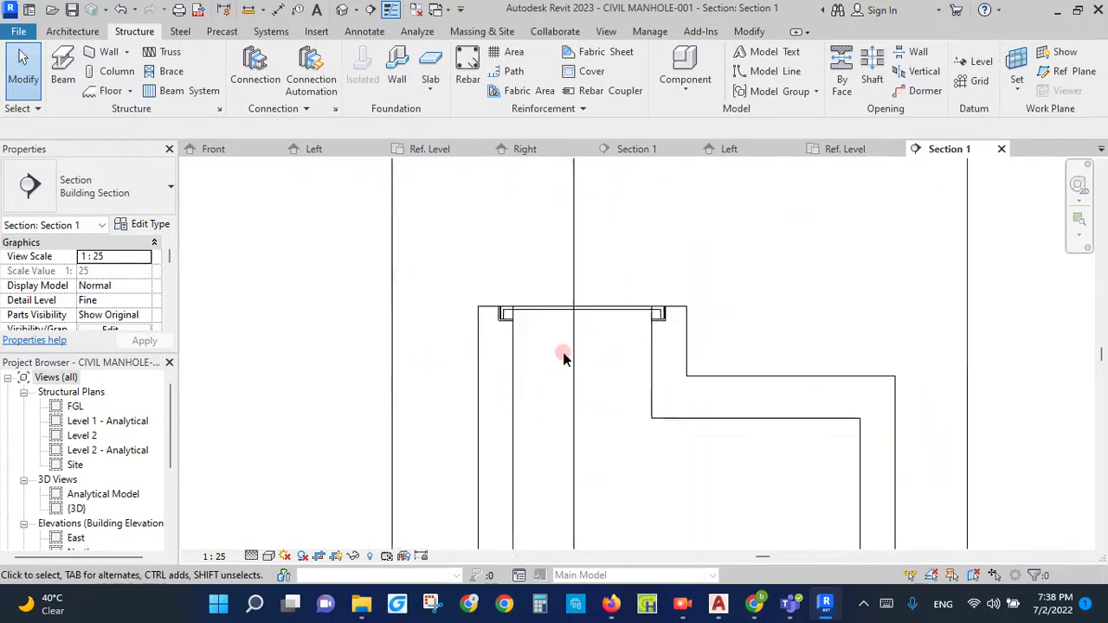
scroll(610, 355, "up", 2)
mouse_move(525, 149)
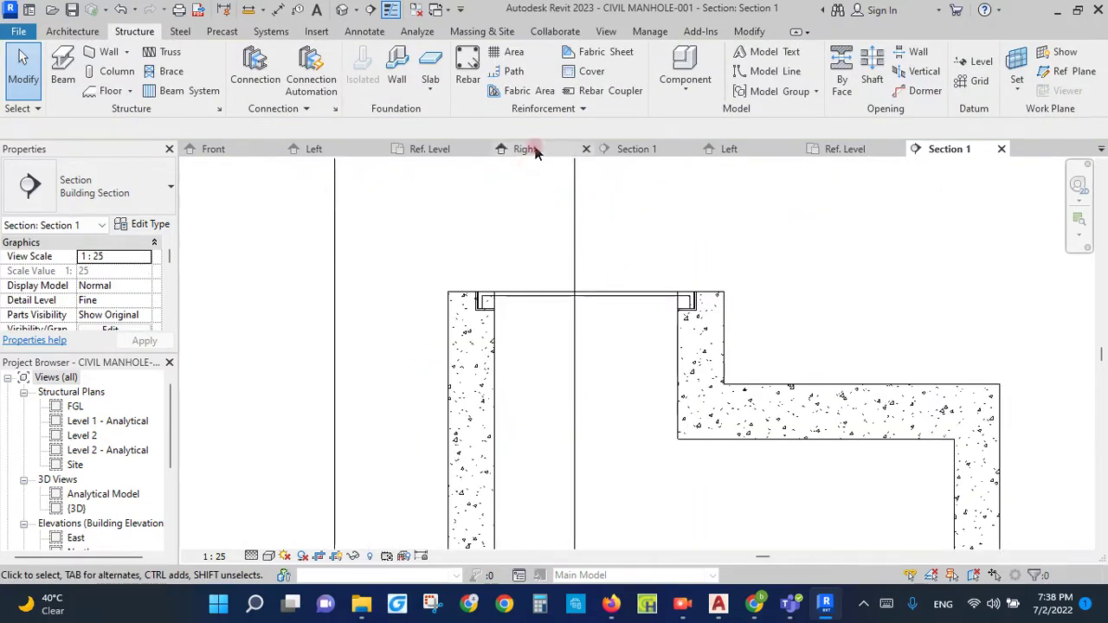
left_click(1002, 149)
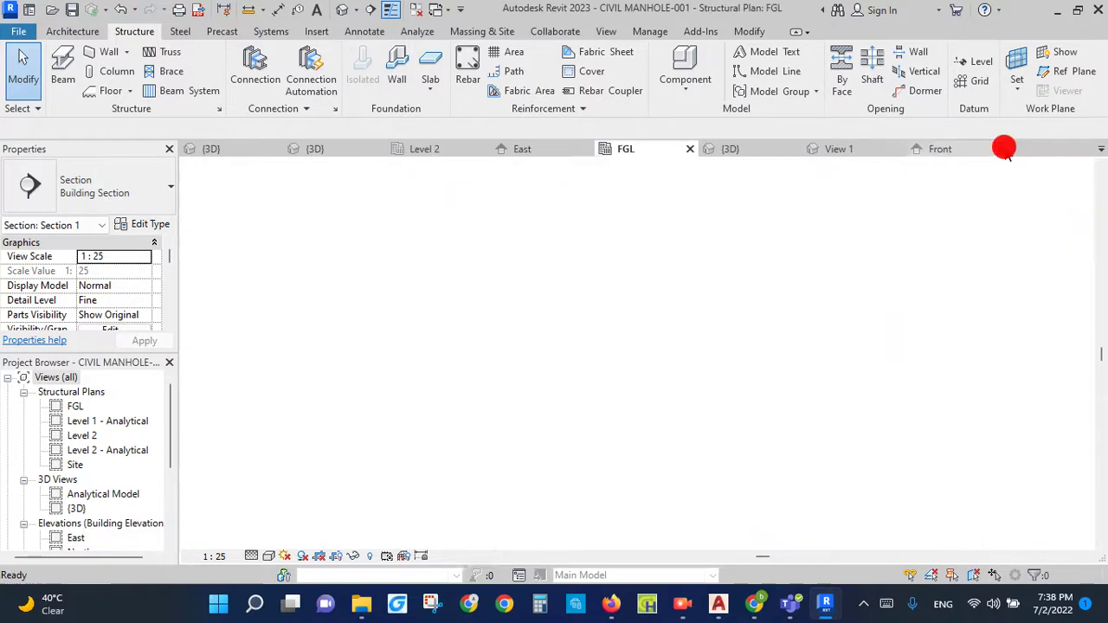
Step: Close the Front, Left, Right, Section 1 and Ref. Level view tabs
left_click(944, 149)
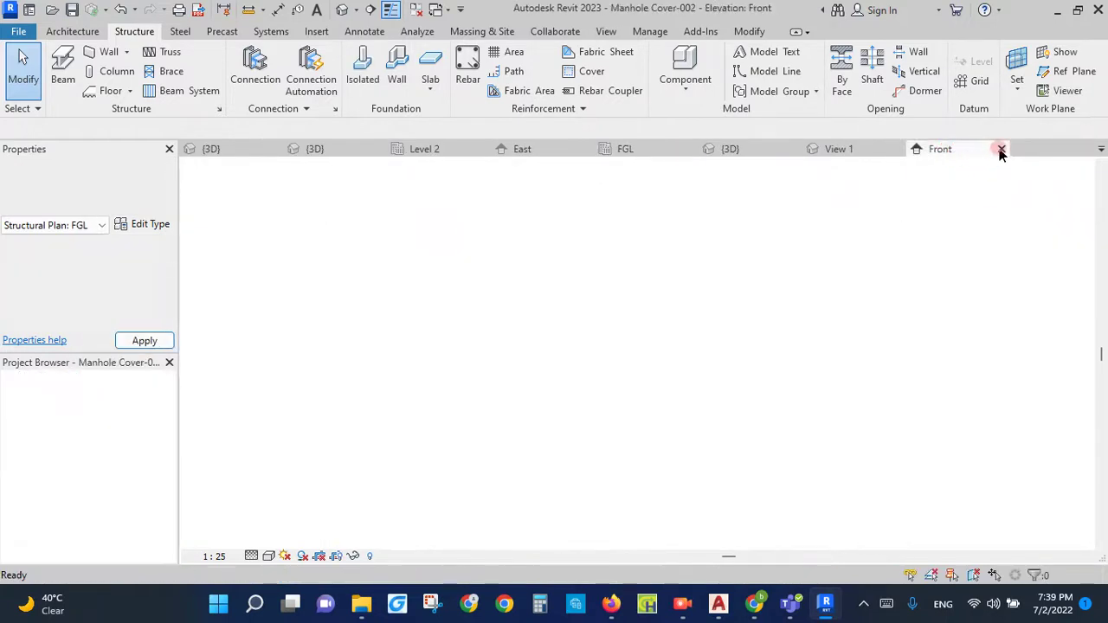
left_click(1002, 149)
left_click(961, 149)
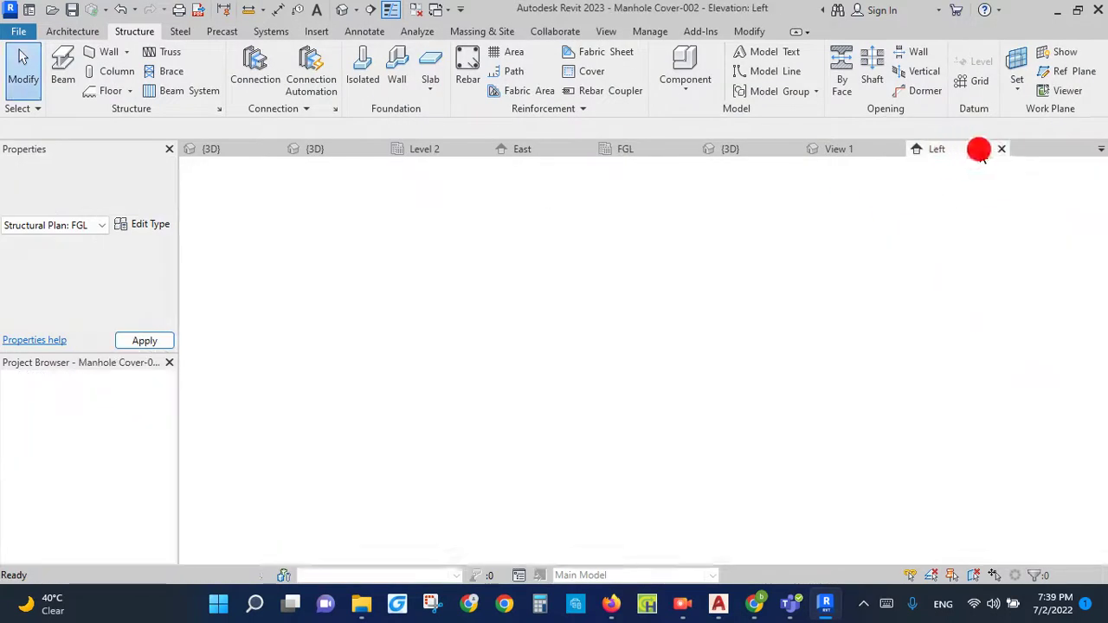
left_click(1002, 149)
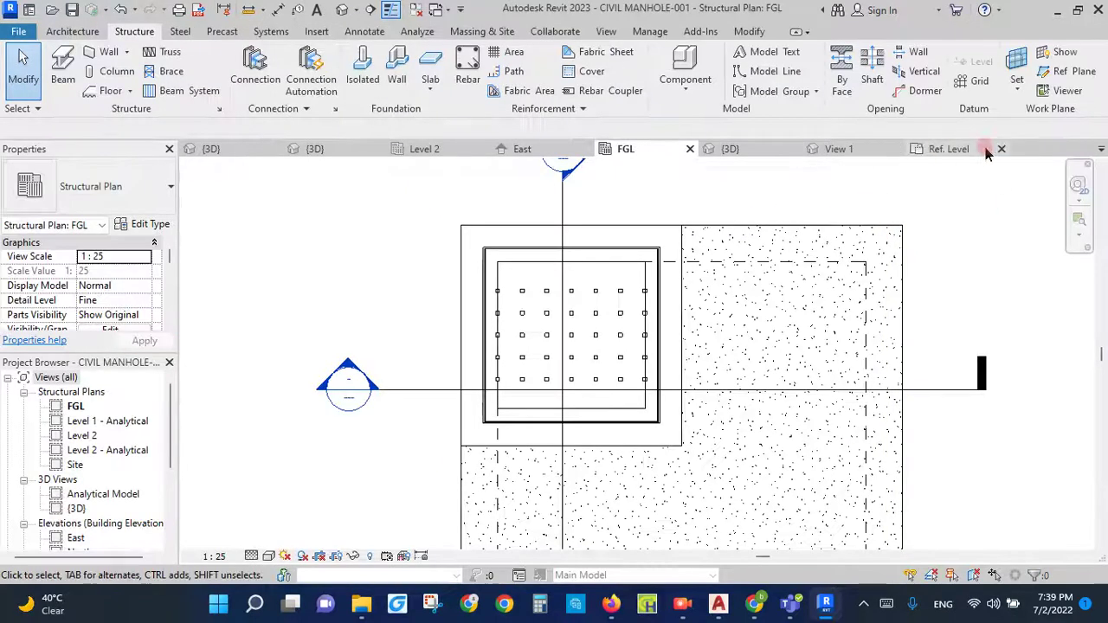
left_click(982, 148)
left_click(1001, 148)
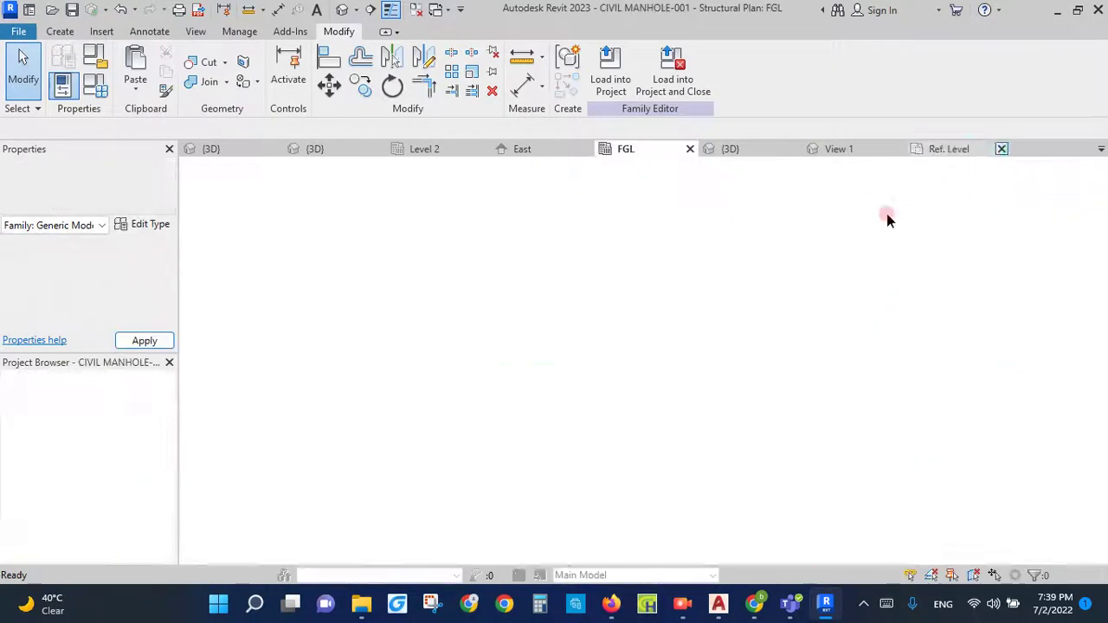
left_click(1002, 149)
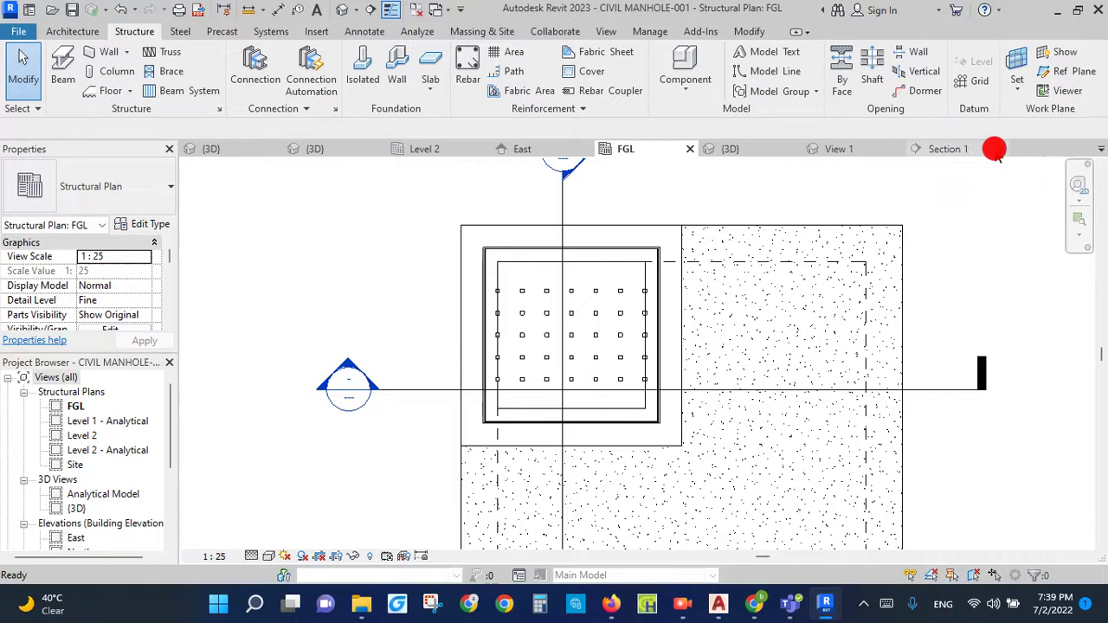
left_click(996, 149)
left_click(1001, 149)
left_click(1001, 149)
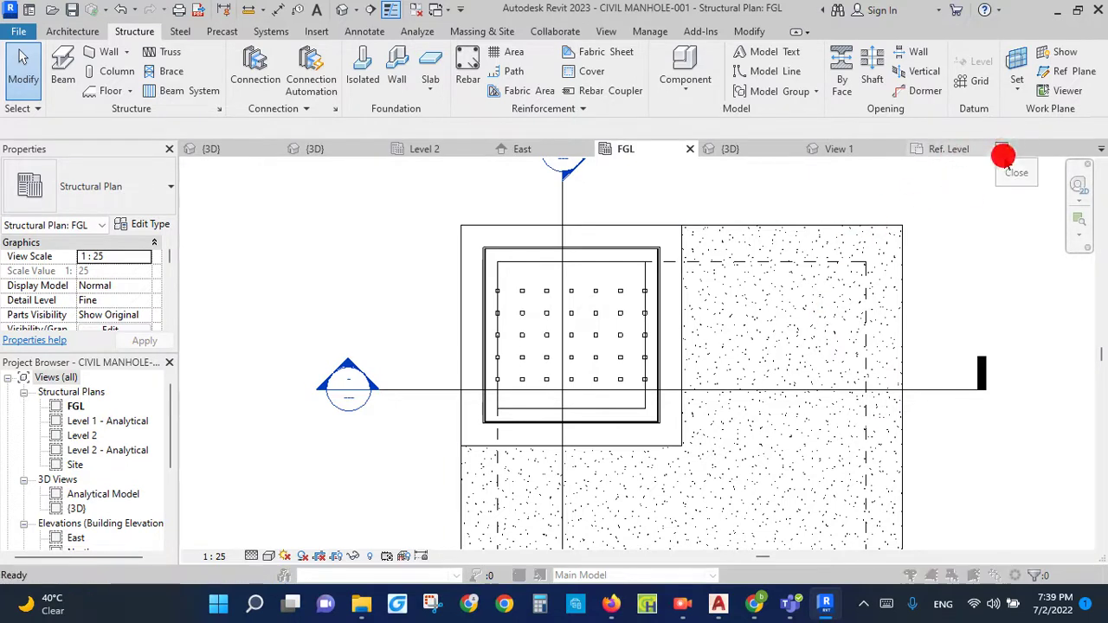
Step: Close the cover family's views without saving and show the project's 3D view
left_click(589, 302)
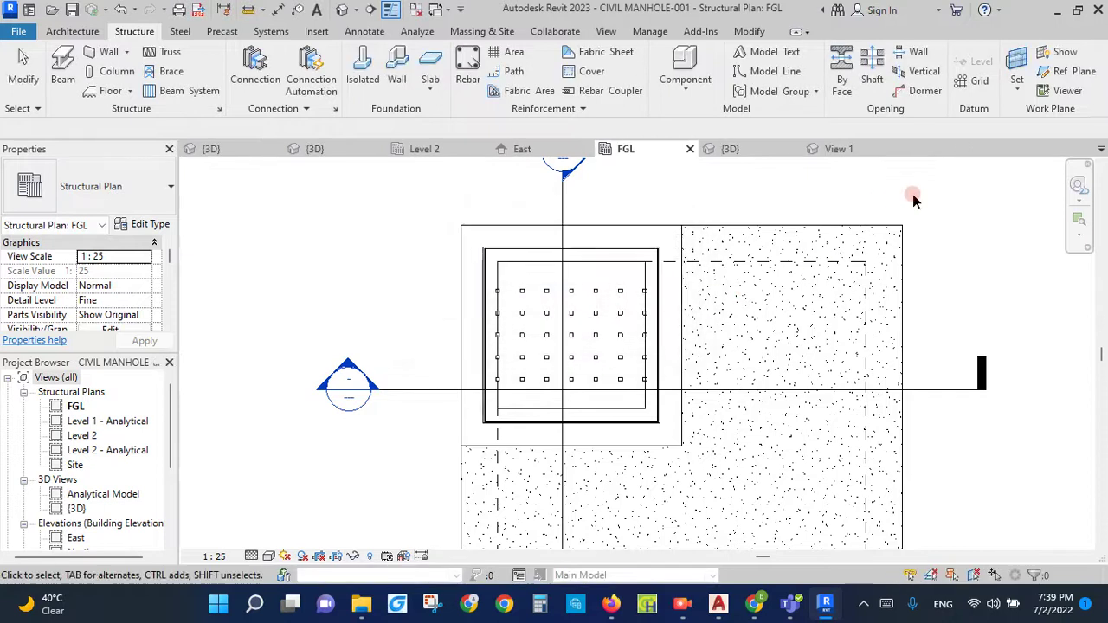
left_click(853, 149)
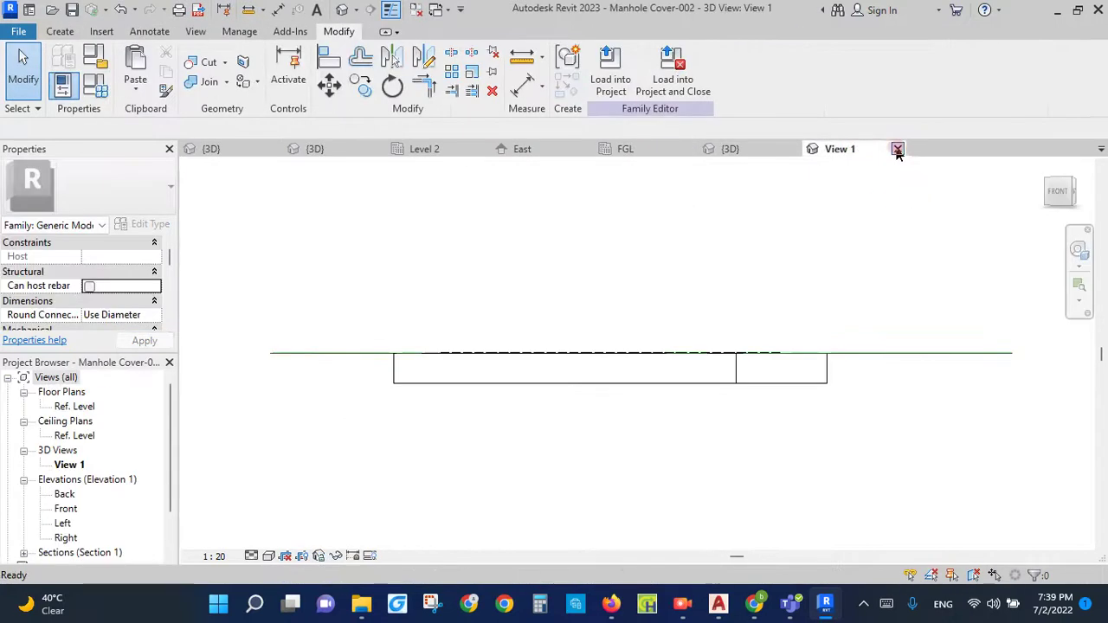
left_click(896, 149)
left_click(733, 149)
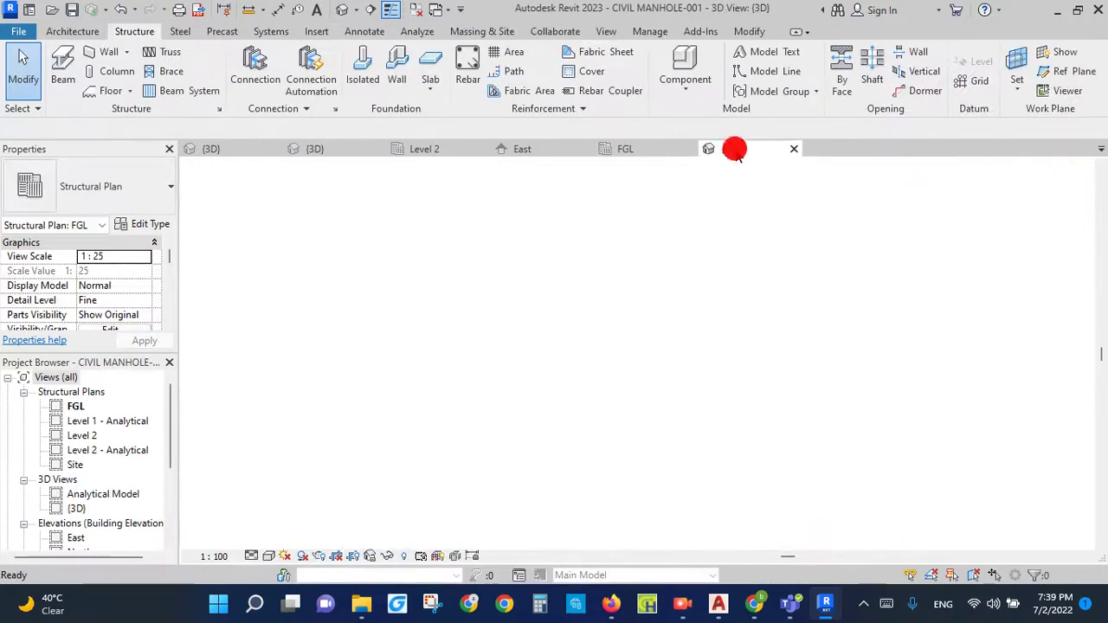
scroll(672, 271, "down", 3)
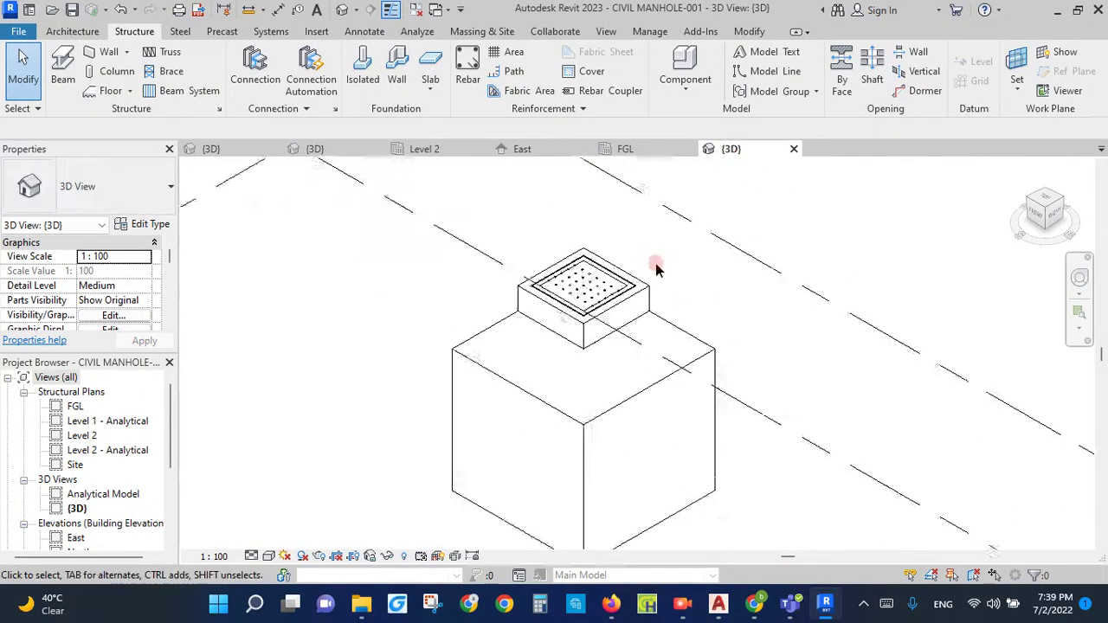
Step: Check the FGL plan and East elevation, then zoom the 3D view on the manhole
left_click(635, 149)
left_click(537, 149)
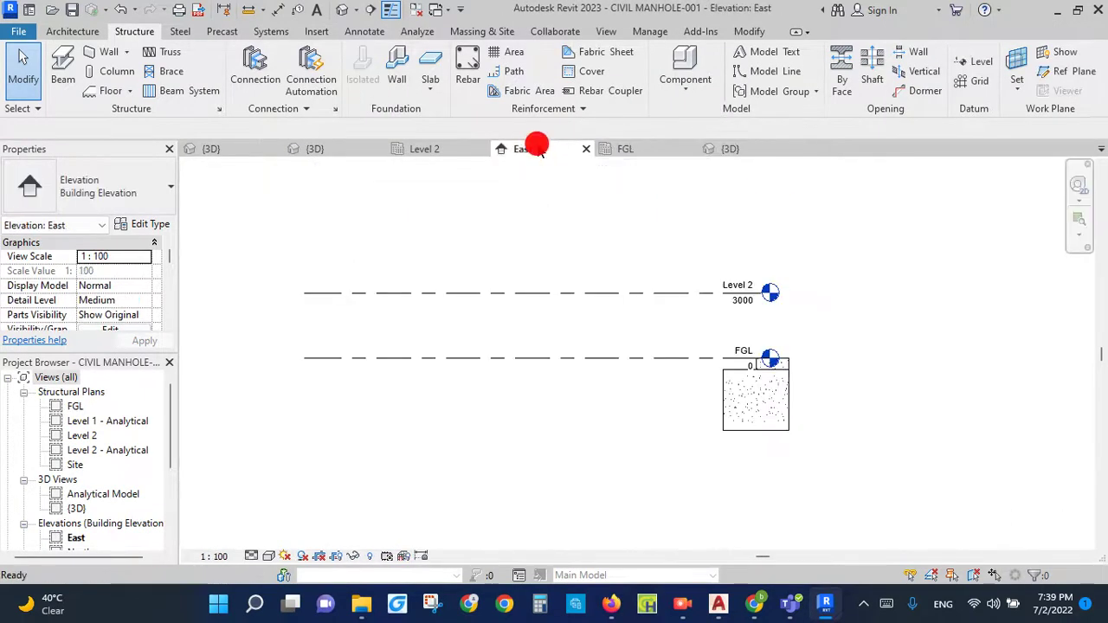
left_click(732, 149)
scroll(606, 344, "up", 1)
scroll(606, 346, "up", 2)
scroll(606, 347, "up", 2)
scroll(479, 298, "down", 5)
scroll(479, 299, "down", 3)
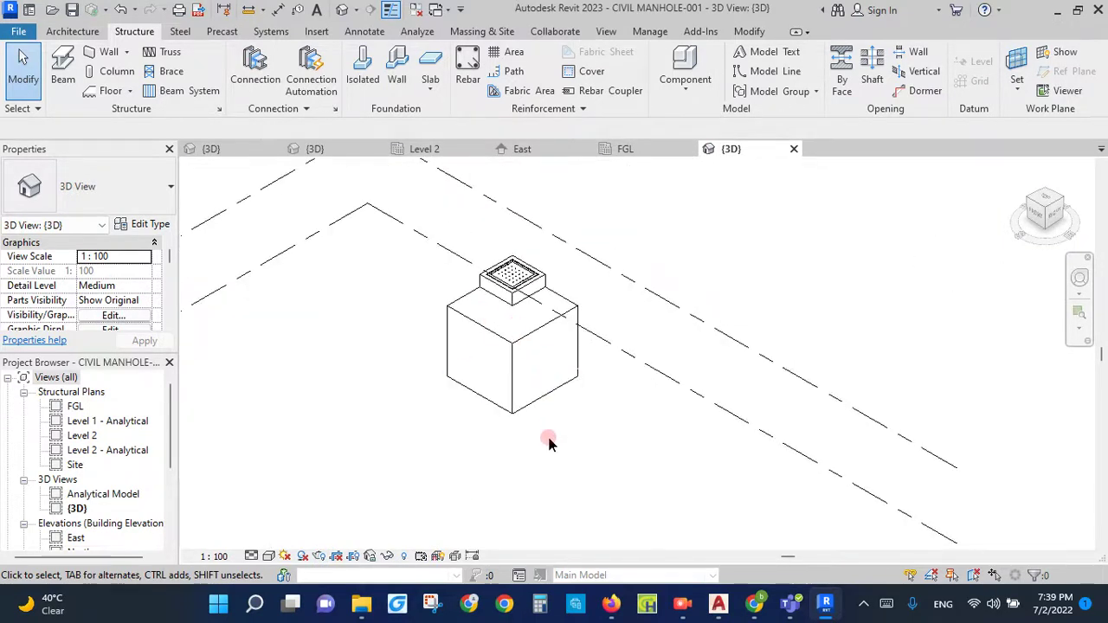
Step: Orbit around the covered manhole in 3D, then select the cover on the FGL plan
mouse_move(514, 453)
middle_mouse_down("shift")
mouse_move(587, 456)
mouse_move(738, 402)
mouse_move(413, 351)
middle_mouse_up("shift")
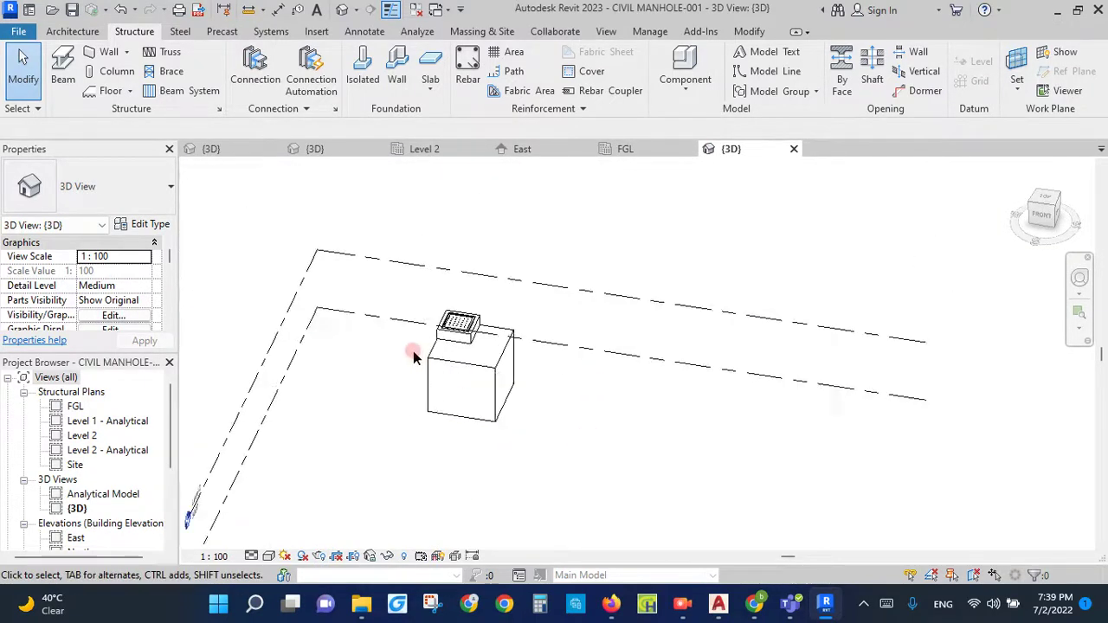
scroll(433, 342, "up", 3)
scroll(465, 336, "up", 3)
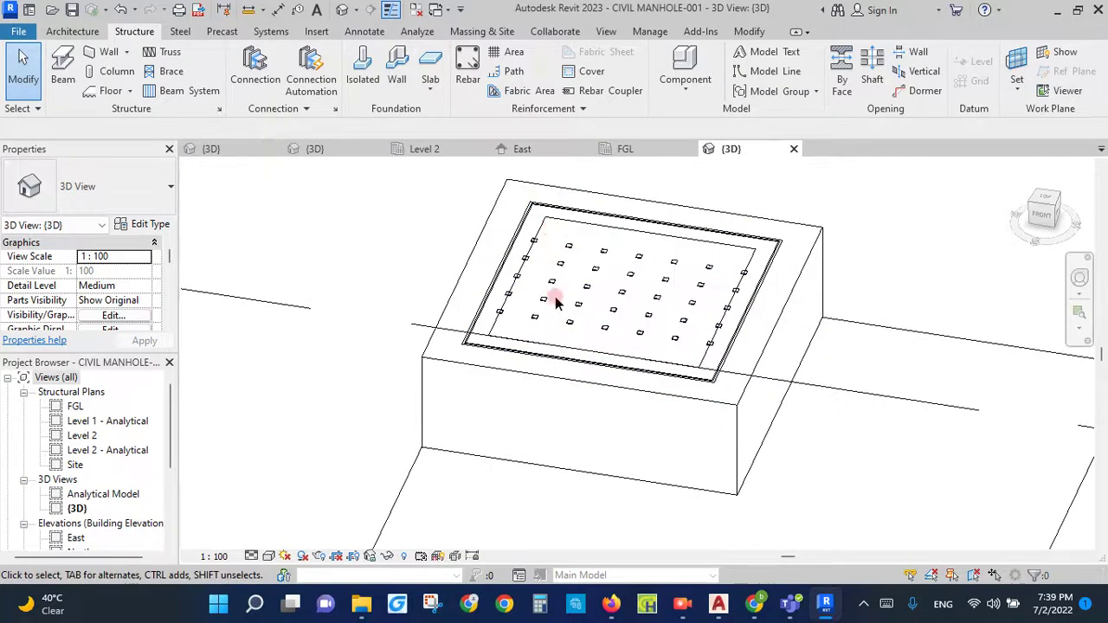
left_click(649, 148)
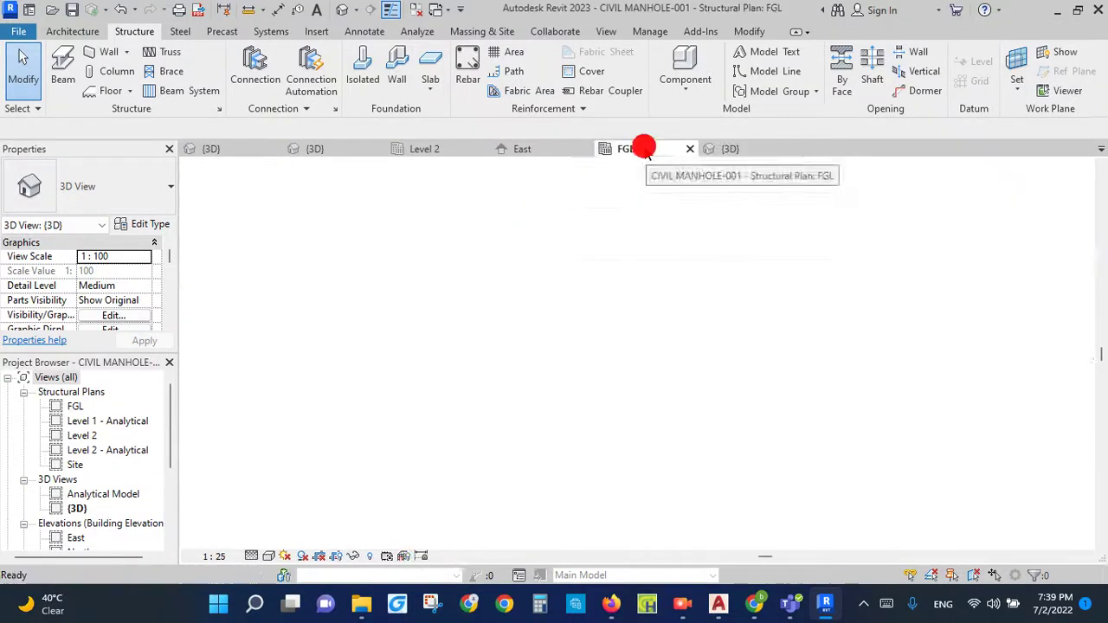
scroll(562, 287, "down", 1)
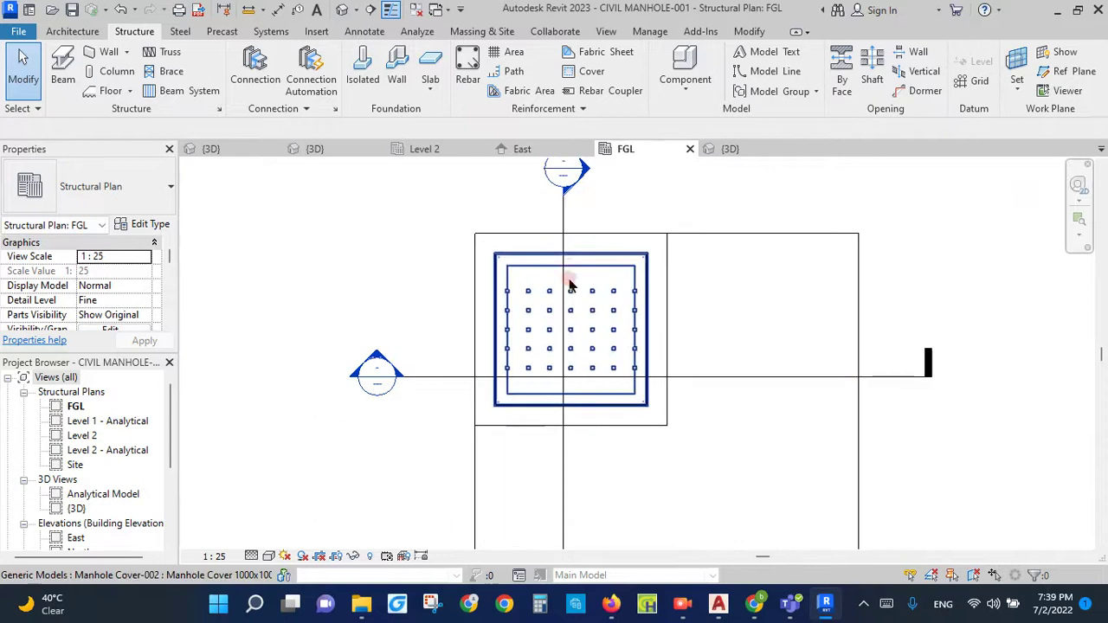
left_click(563, 219)
Step: Open the Section 2 view cut through the manhole
right_click(562, 218)
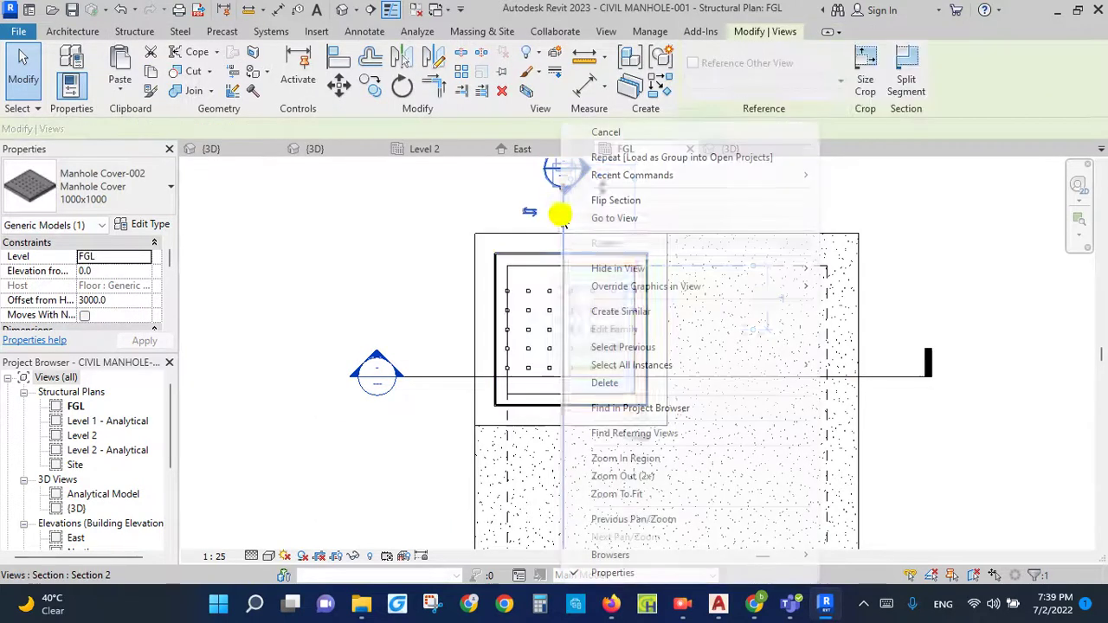
left_click(631, 217)
scroll(475, 247, "up", 5)
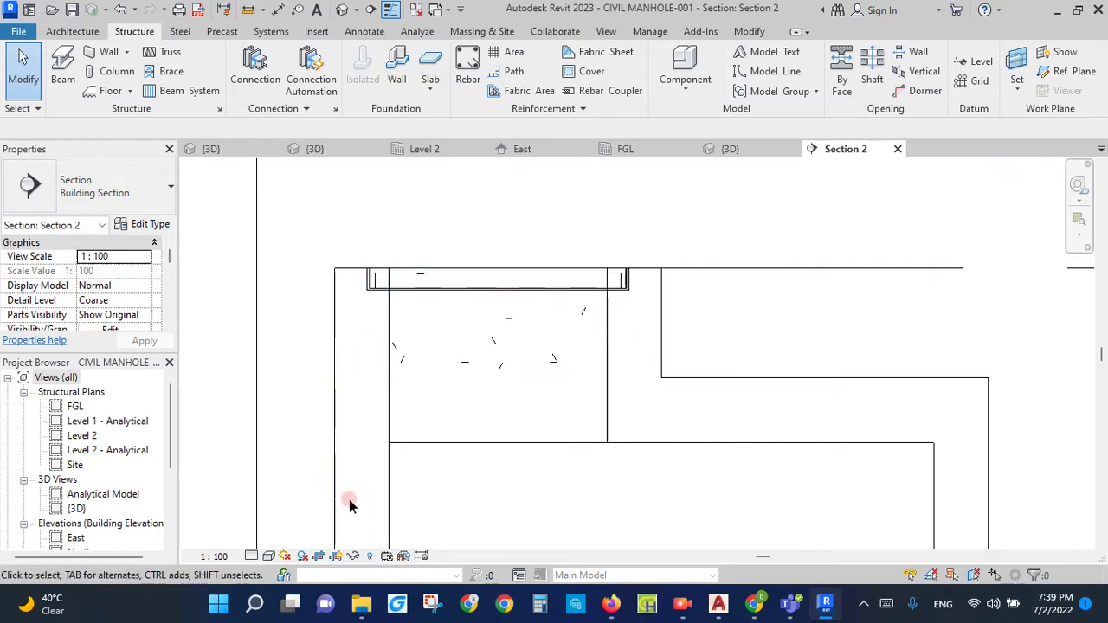
scroll(628, 294, "down", 2)
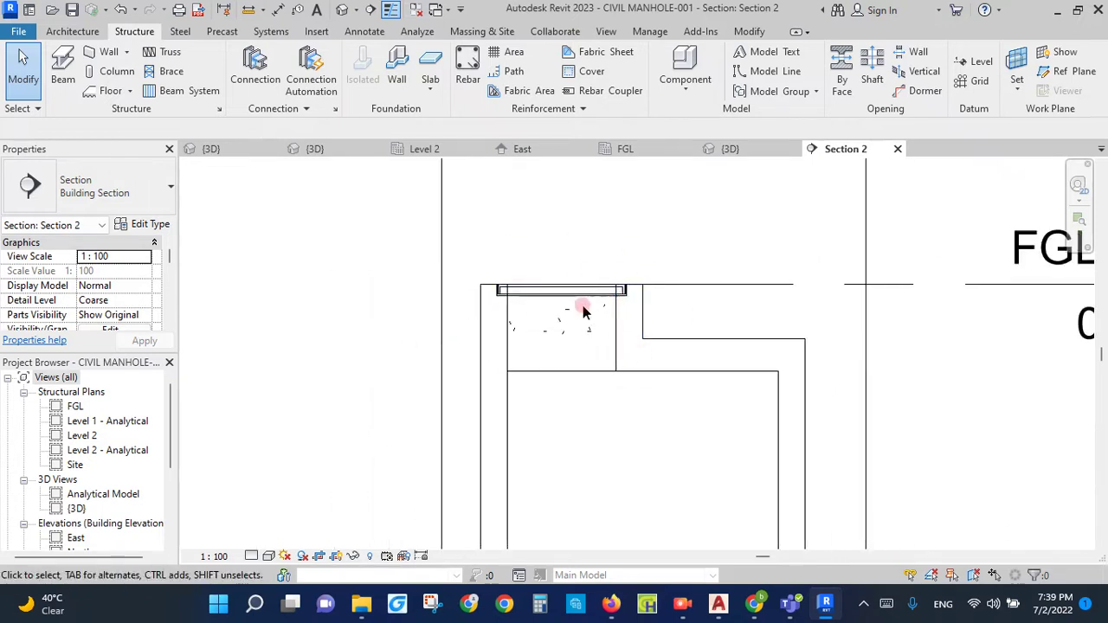
scroll(584, 312, "up", 2)
scroll(551, 329, "down", 2)
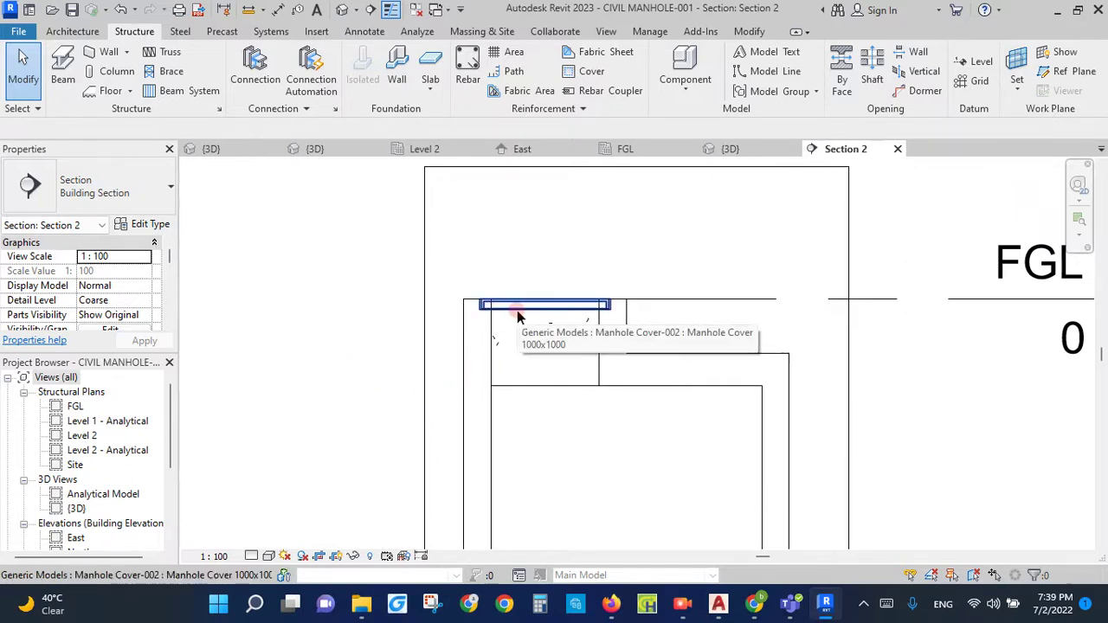
scroll(517, 310, "down", 2)
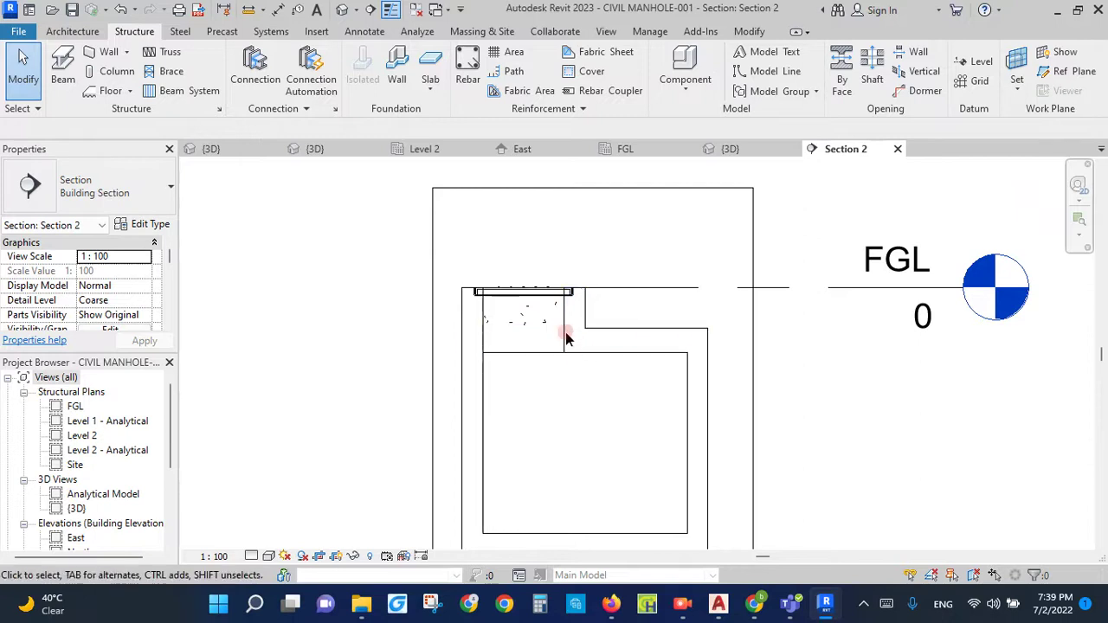
scroll(461, 281, "down", 1)
mouse_move(641, 149)
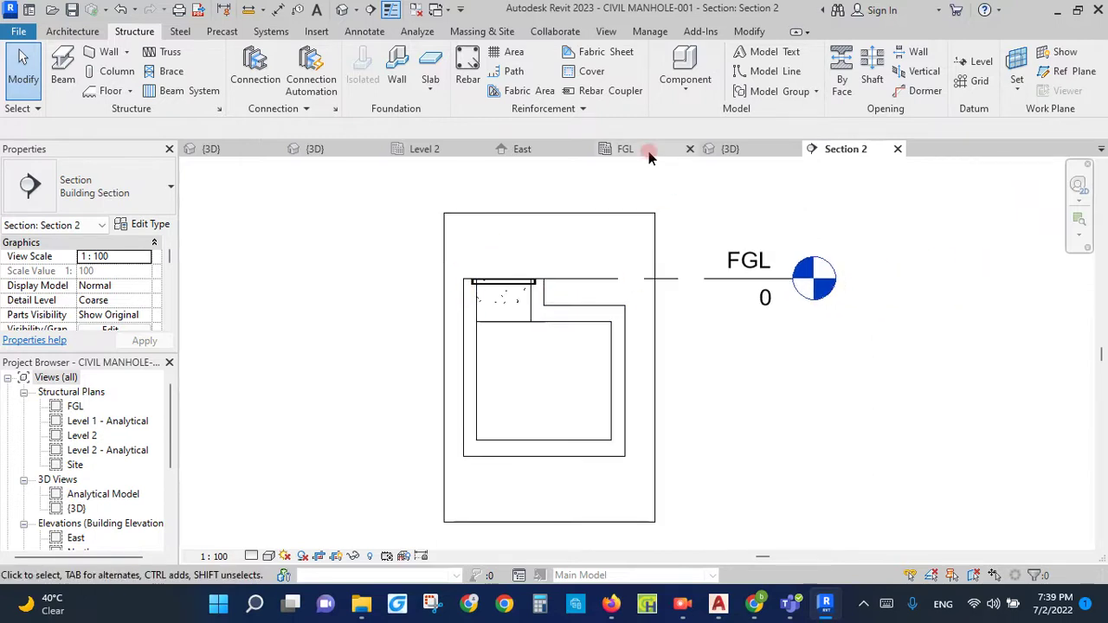
Step: Widen the Section 2 crop region to the right
left_click(654, 289)
scroll(502, 329, "down", 2)
left_click_drag(563, 349, 866, 348)
left_click(527, 347)
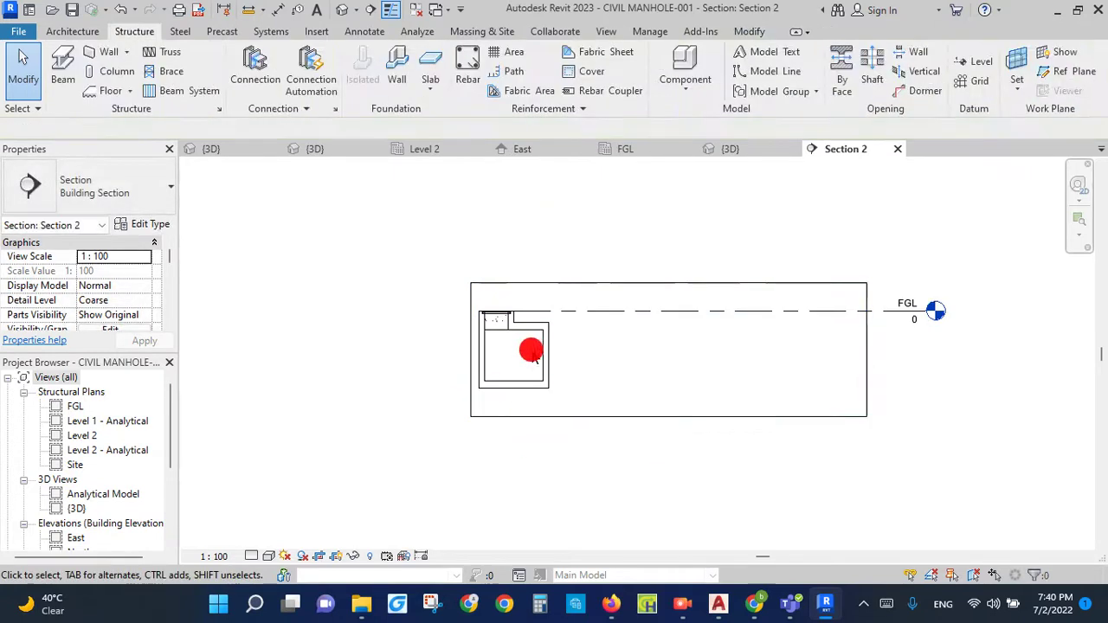
scroll(528, 347, "up", 2)
left_click(631, 194)
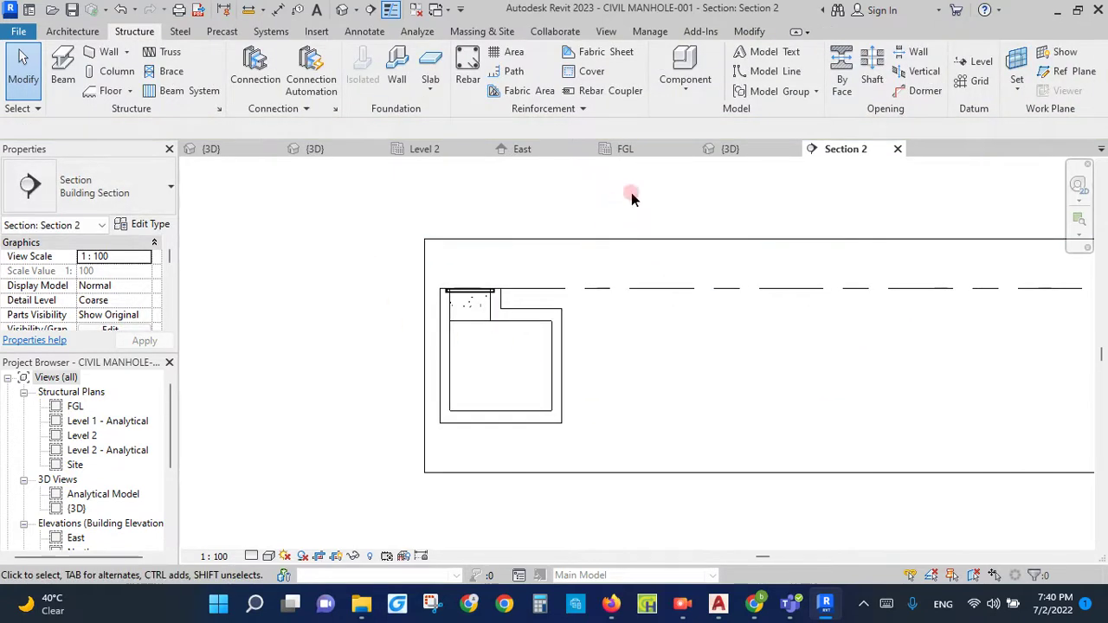
Step: Show the covered manhole in the 3D view
left_click(761, 154)
scroll(559, 287, "down", 3)
scroll(572, 281, "down", 2)
left_click(677, 316)
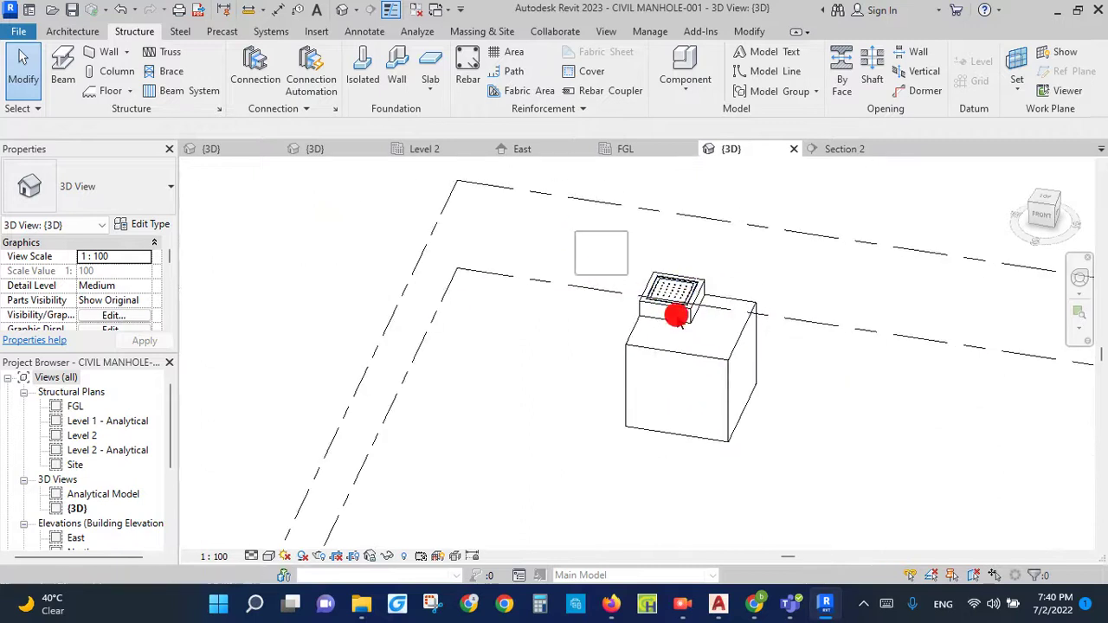
Step: Copy the whole manhole 6800 to the right in Section 2
left_click_drag(676, 316, 815, 534)
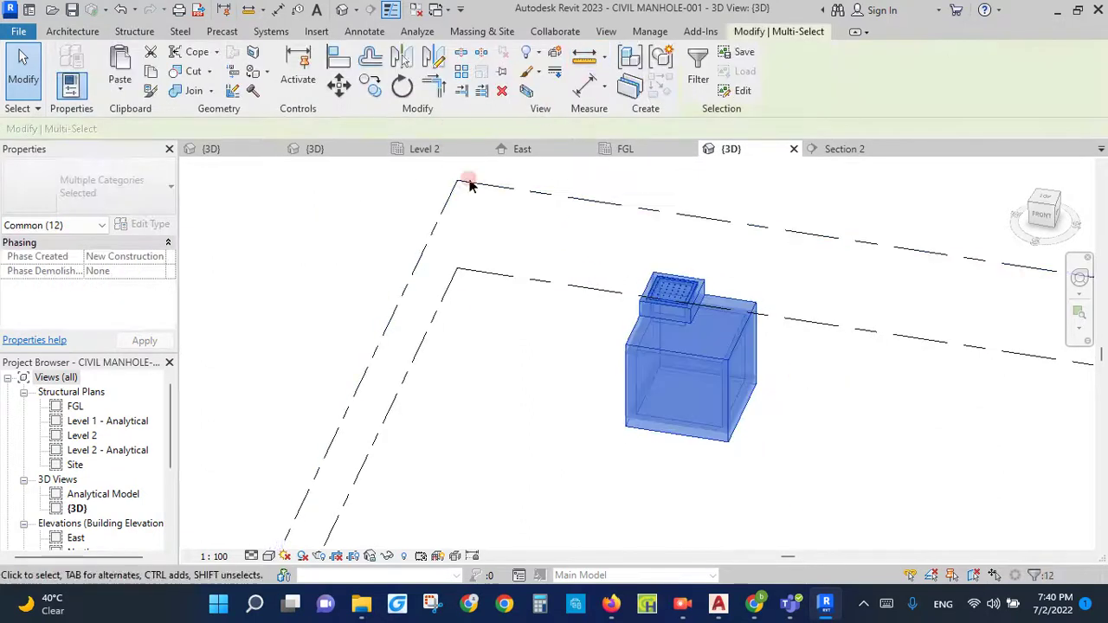
left_click(845, 149)
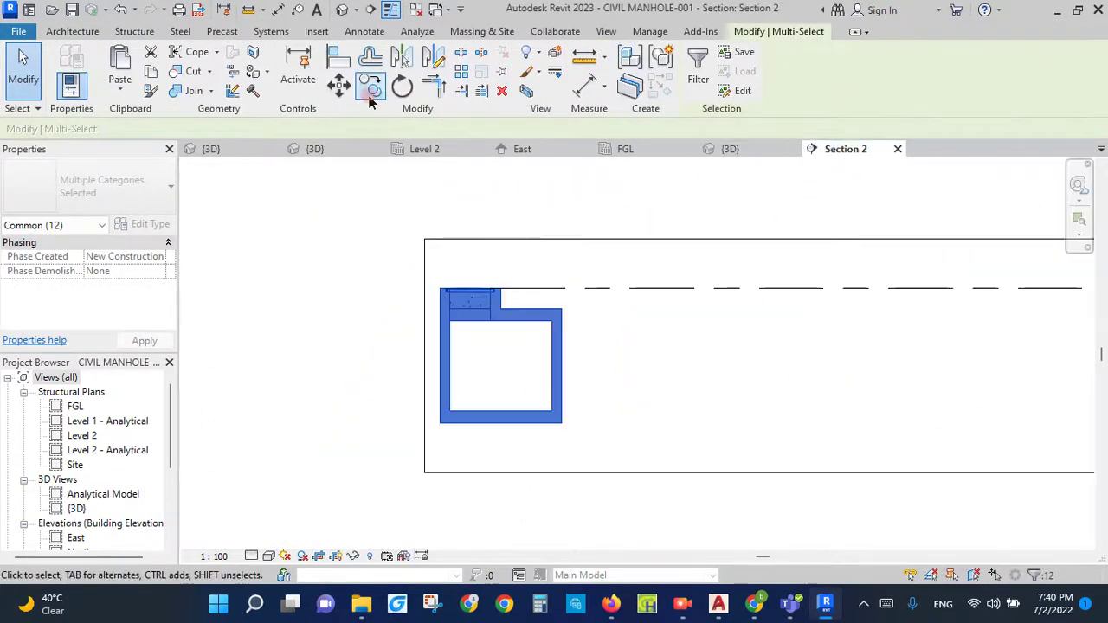
left_click(371, 86)
left_click(561, 423)
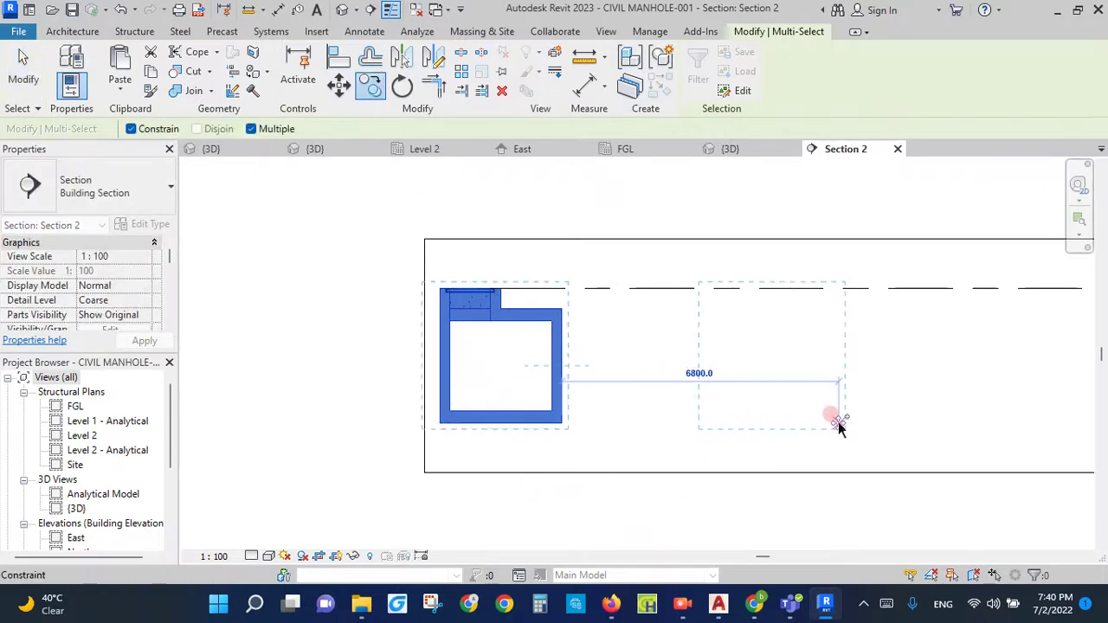
left_click(831, 417)
key("Escape")
key("Escape")
Step: Delete the copied manhole's cover and check the coverless box in 3D
left_click_drag(691, 266, 798, 346)
key("Delete")
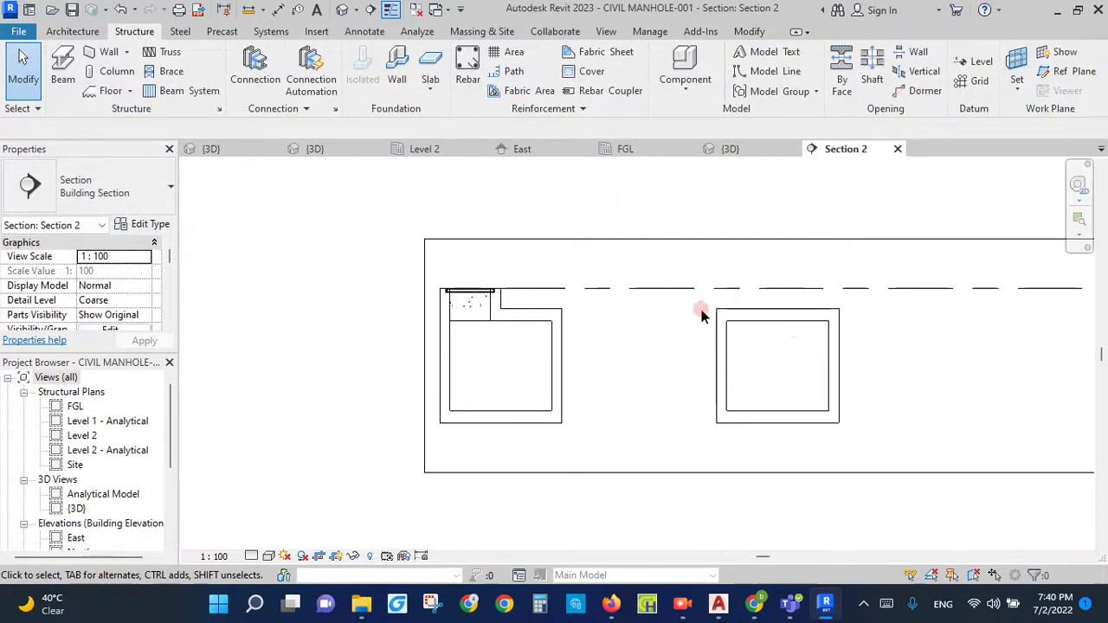
left_click(730, 149)
scroll(508, 185, "down", 2)
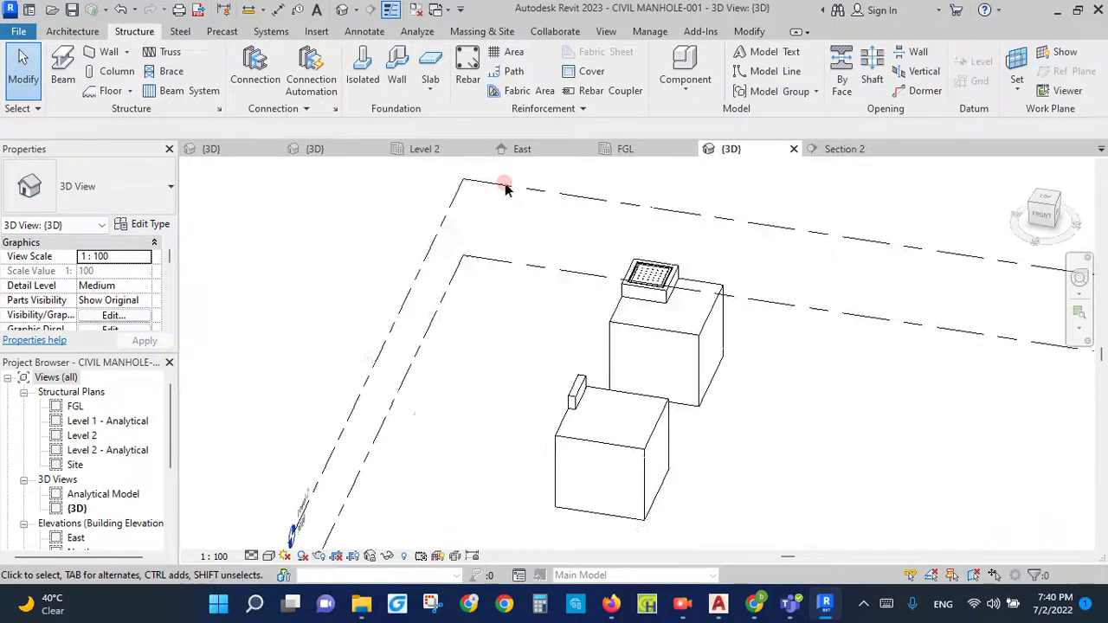
left_click(558, 340)
left_click(701, 468)
scroll(701, 468, "down", 2)
mouse_move(700, 470)
middle_mouse_down("shift")
mouse_move(685, 482)
mouse_move(609, 475)
mouse_move(685, 398)
middle_mouse_up("shift")
Step: Select the entire copied manhole and start moving it in Section 2
left_click_drag(693, 315, 616, 453)
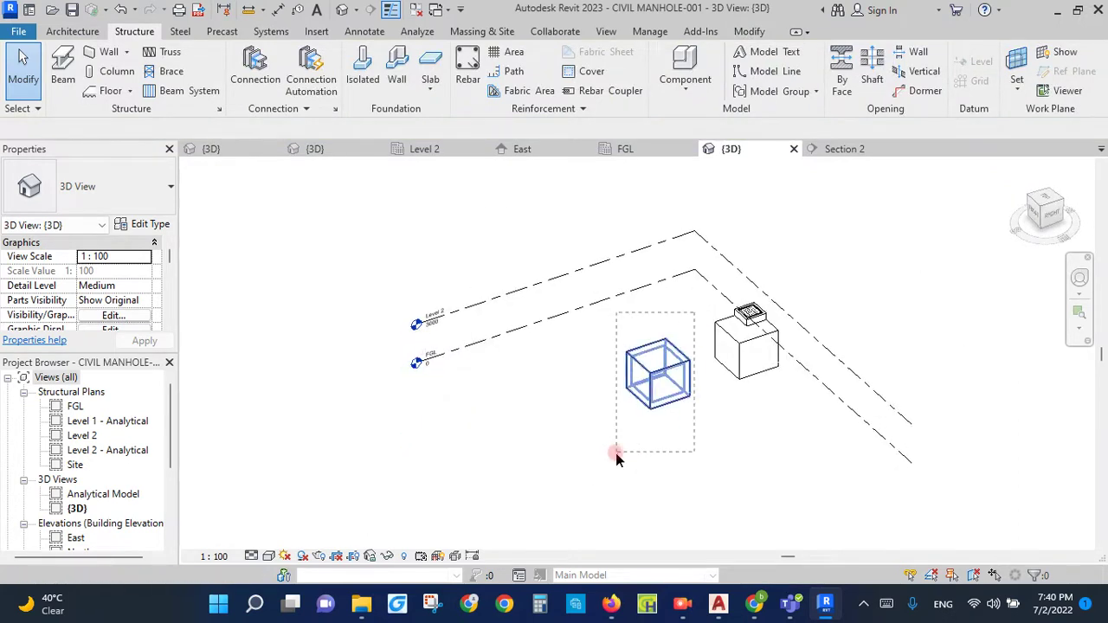
left_click(837, 149)
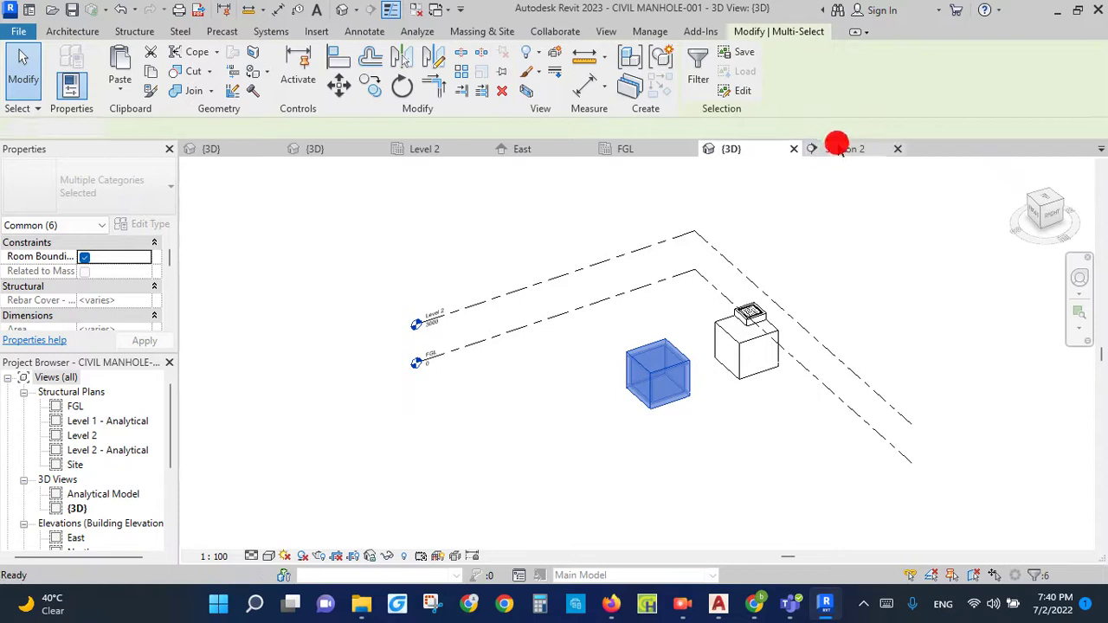
left_click(339, 84)
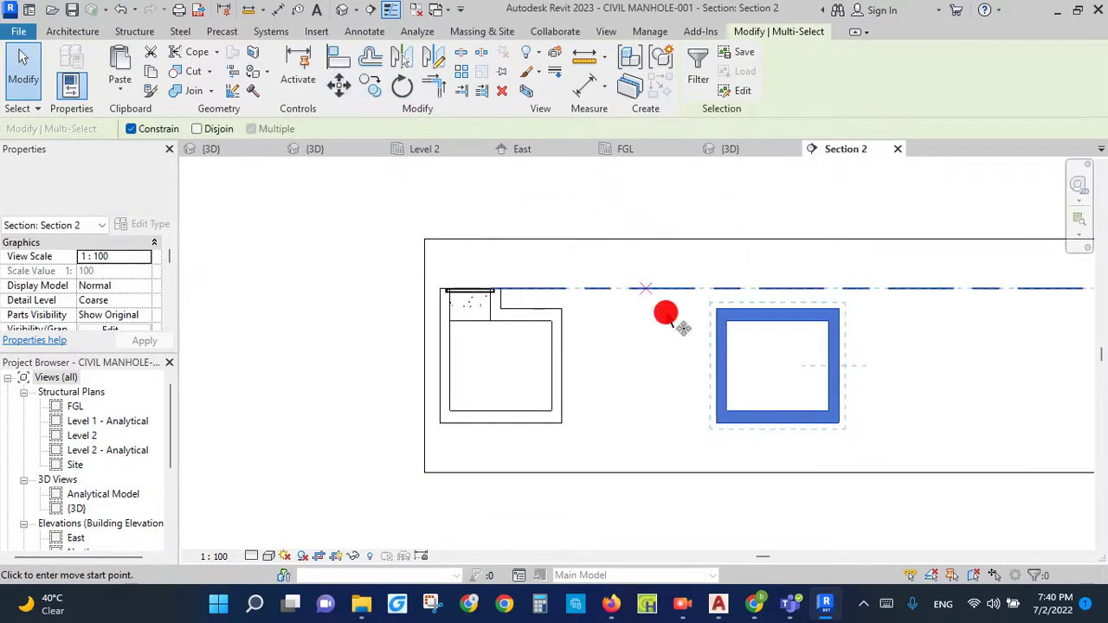
Step: Raise the copied manhole to FGL and set its top slab's Height Offset from Level to 0
left_click(713, 290)
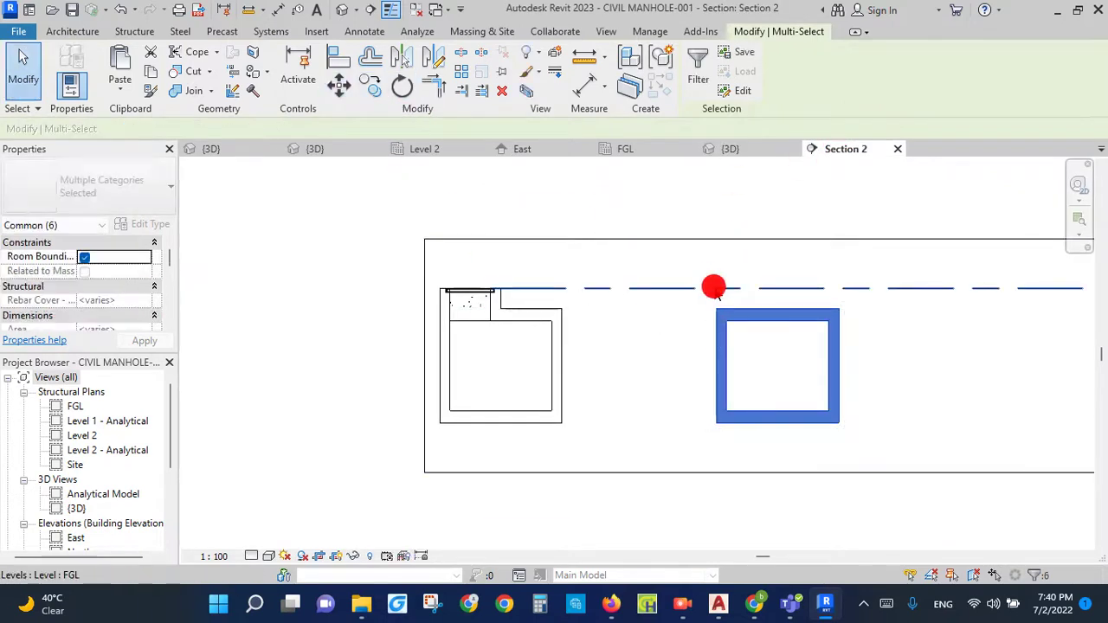
left_click(797, 326)
left_click(803, 315)
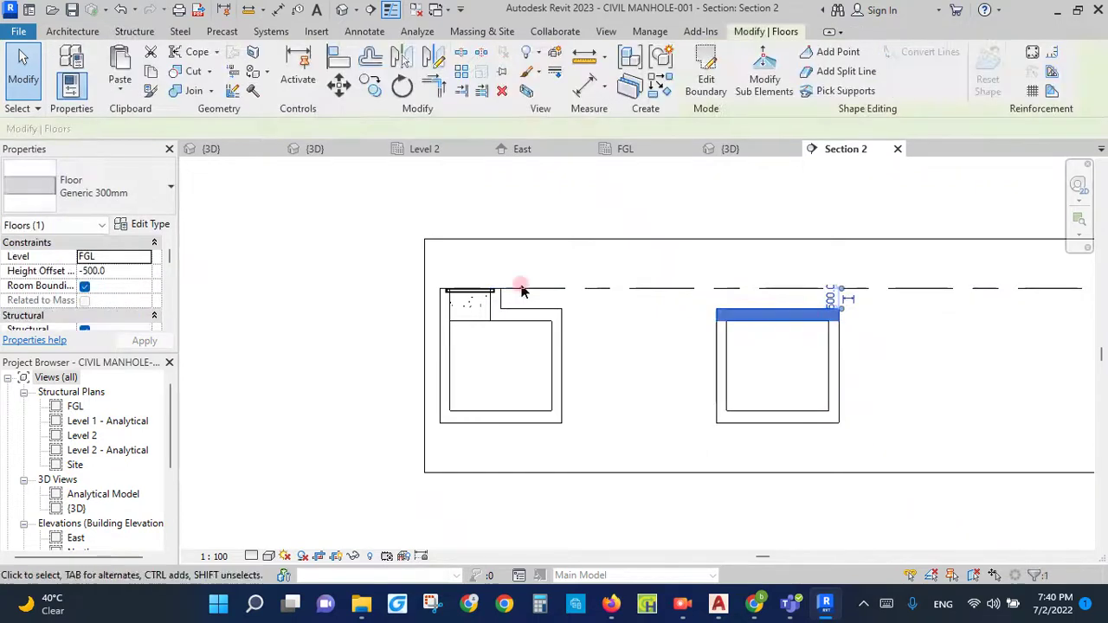
left_click(126, 270)
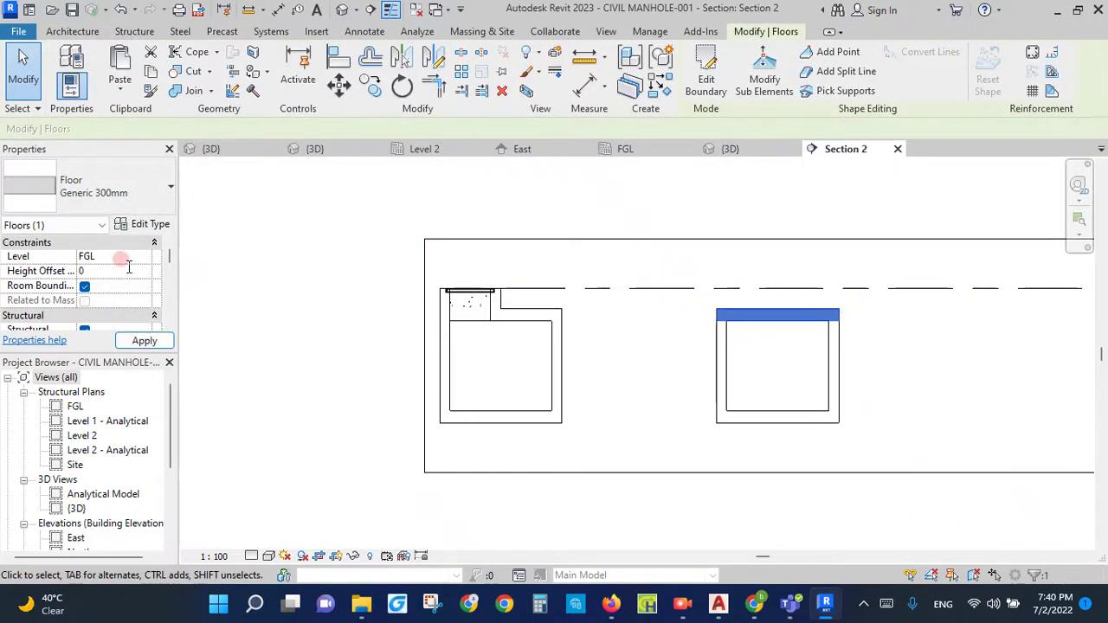
key("Return")
left_click(873, 324)
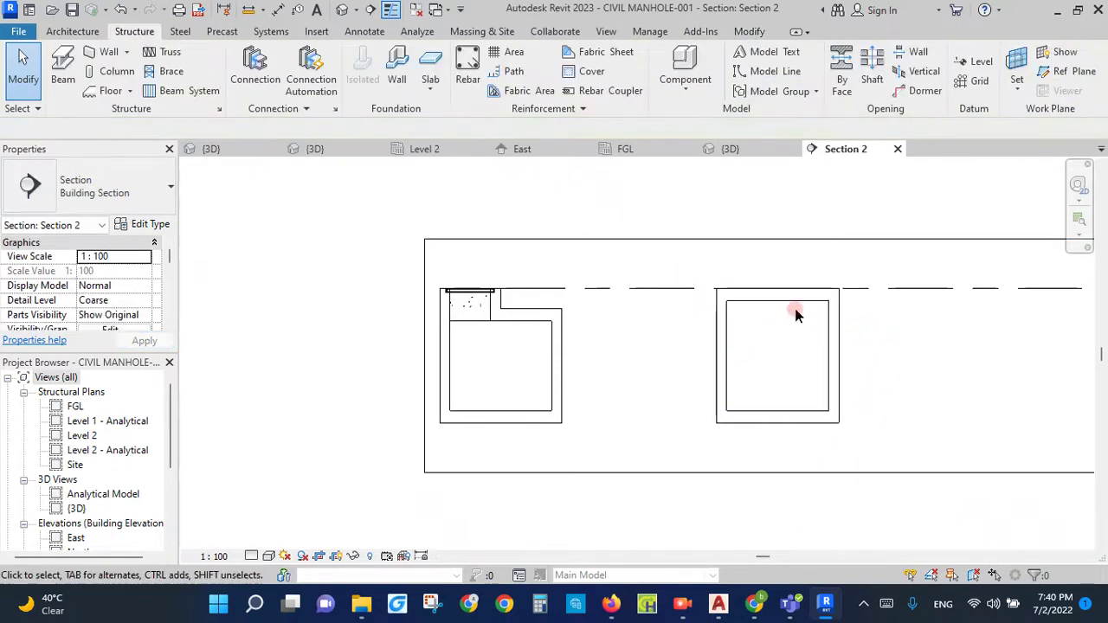
Step: Set Section 2 to Fine detail level and 1:25 scale
scroll(796, 315, "up", 2)
scroll(840, 297, "up", 3)
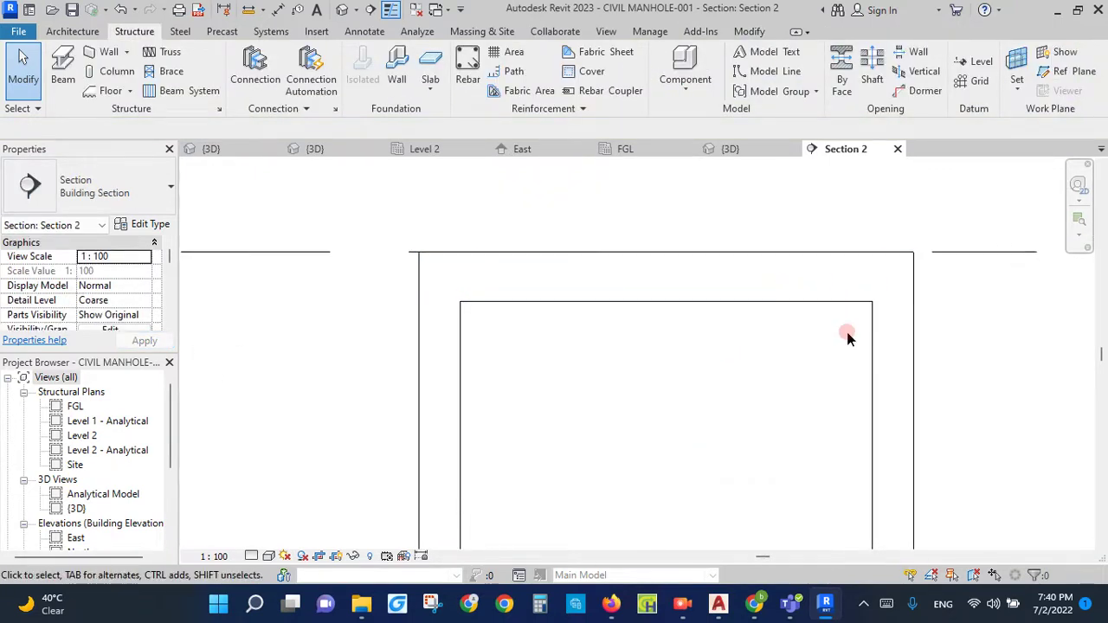
left_click(251, 556)
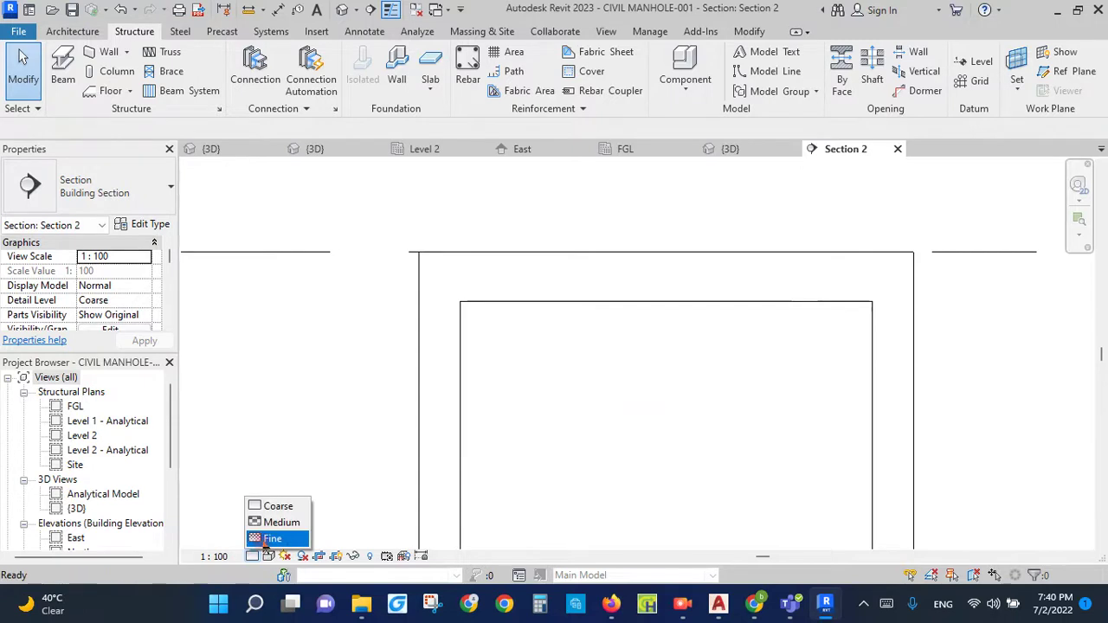
left_click(260, 537)
left_click(214, 556)
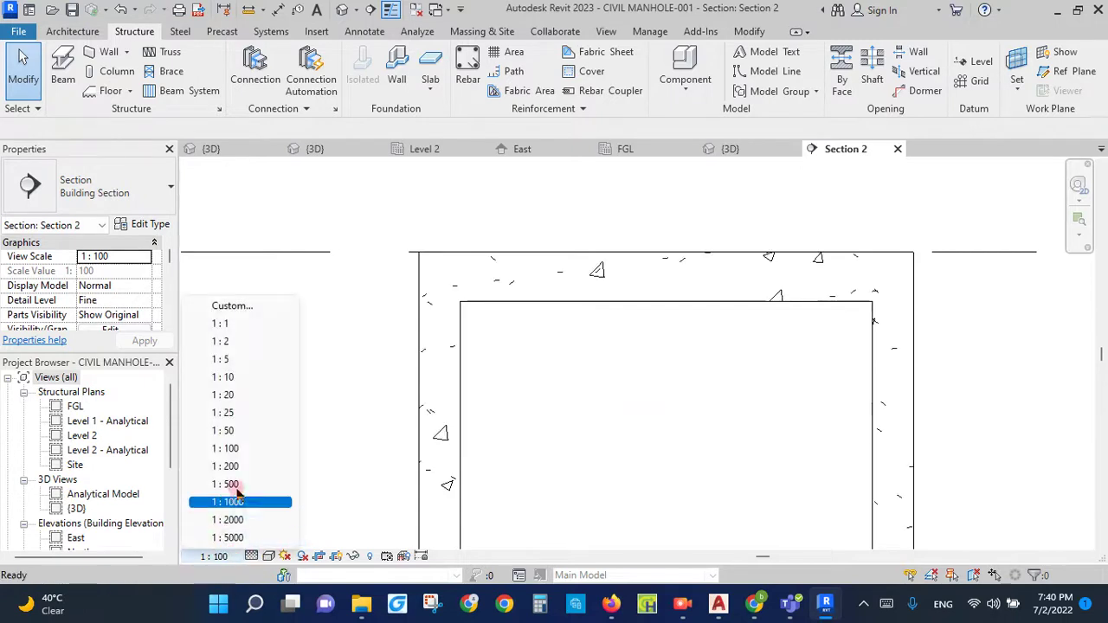
left_click(222, 413)
scroll(662, 371, "down", 3)
scroll(684, 394, "down", 2)
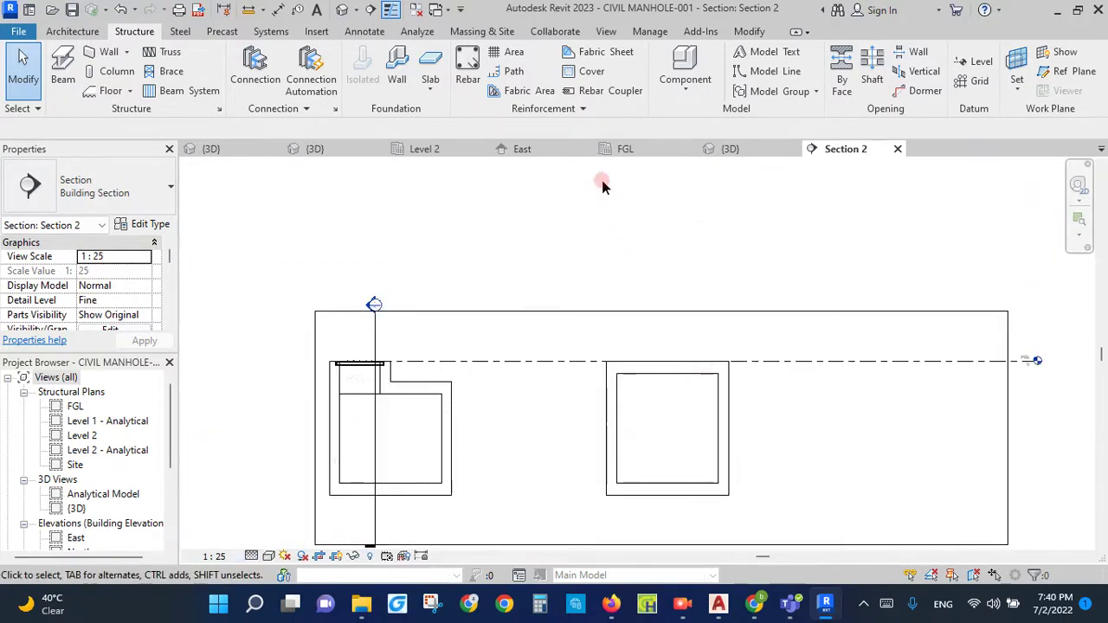
Step: Return to the FGL structural plan and zoom to the second manhole
left_click(732, 149)
left_click(656, 149)
scroll(554, 303, "down", 3)
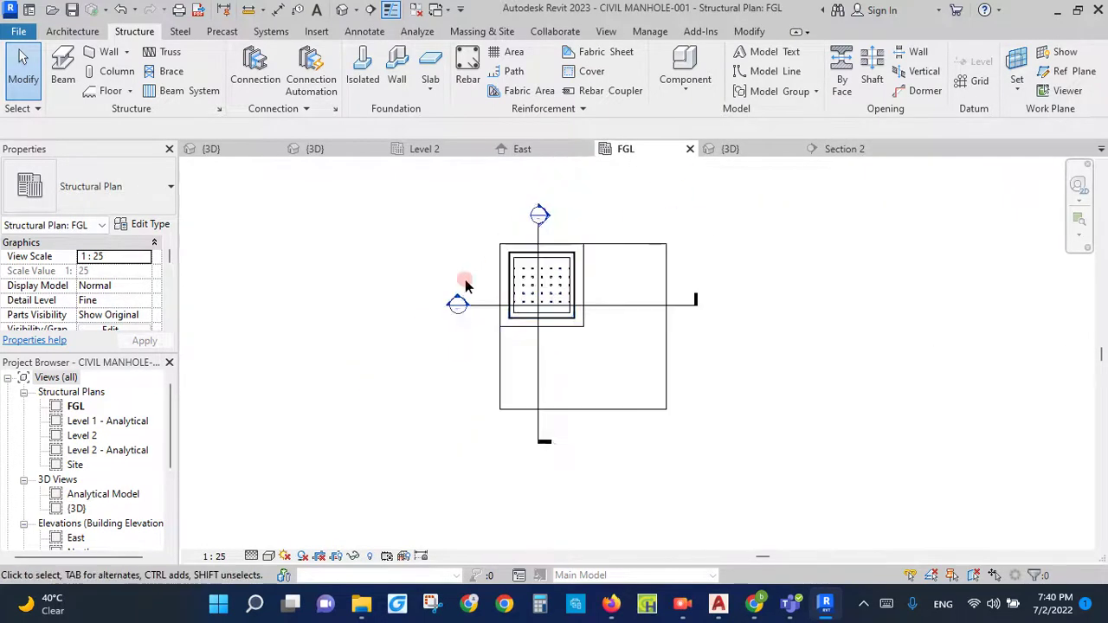
scroll(462, 329, "down", 2)
scroll(482, 479, "up", 4)
scroll(445, 319, "up", 3)
scroll(561, 447, "down", 2)
Step: Cut an 800 x 800 By Face opening in the second manhole's slab, locked to the walls
left_click(844, 85)
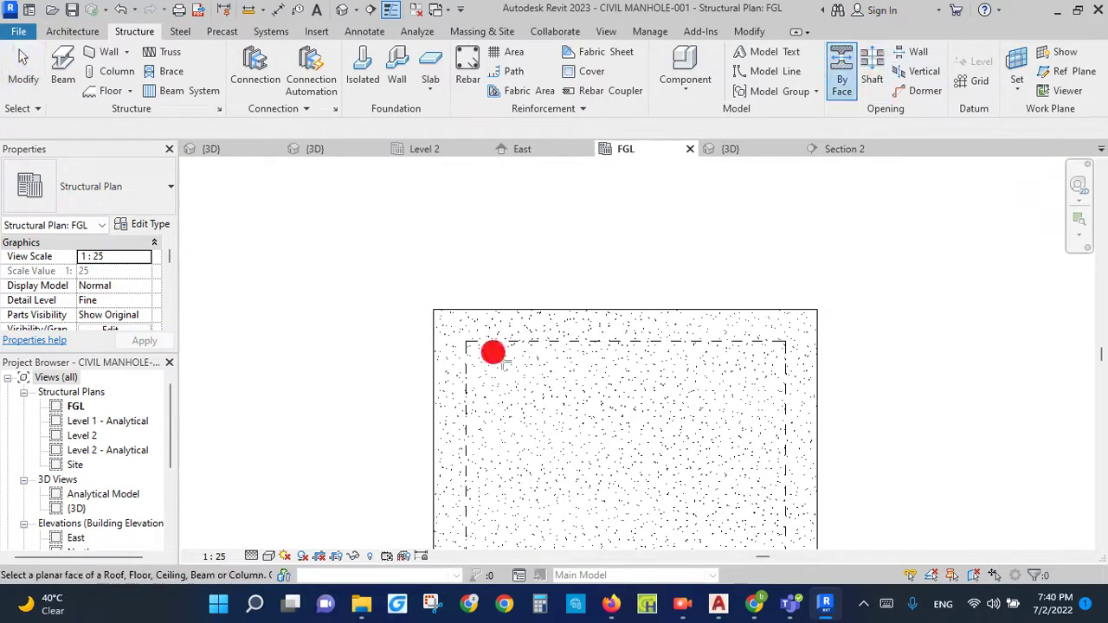
left_click(638, 310)
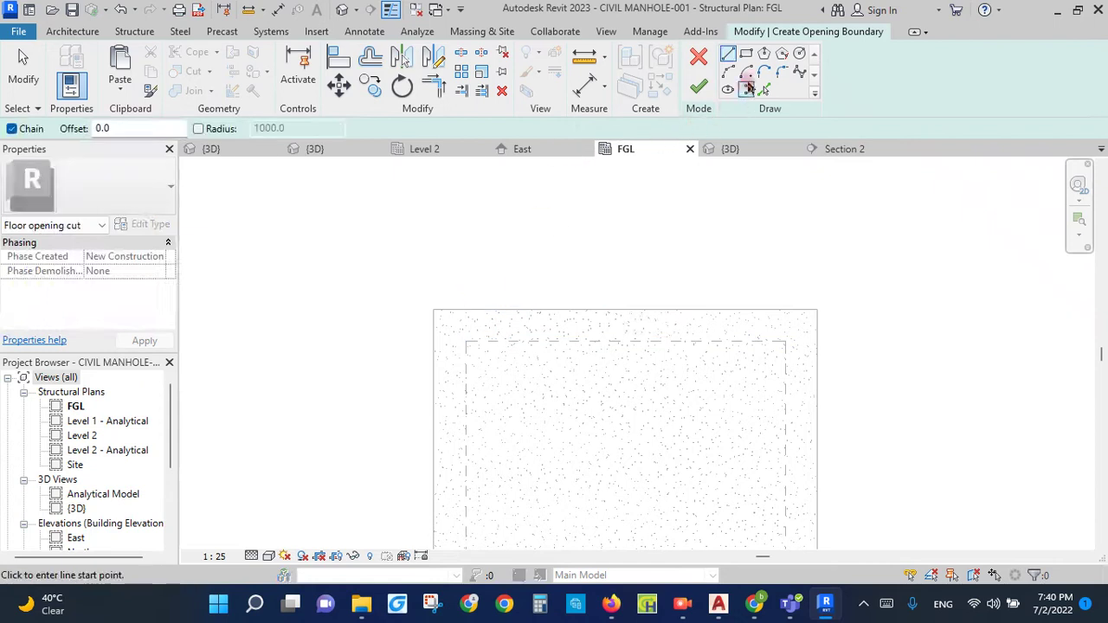
left_click(750, 56)
left_click(466, 342)
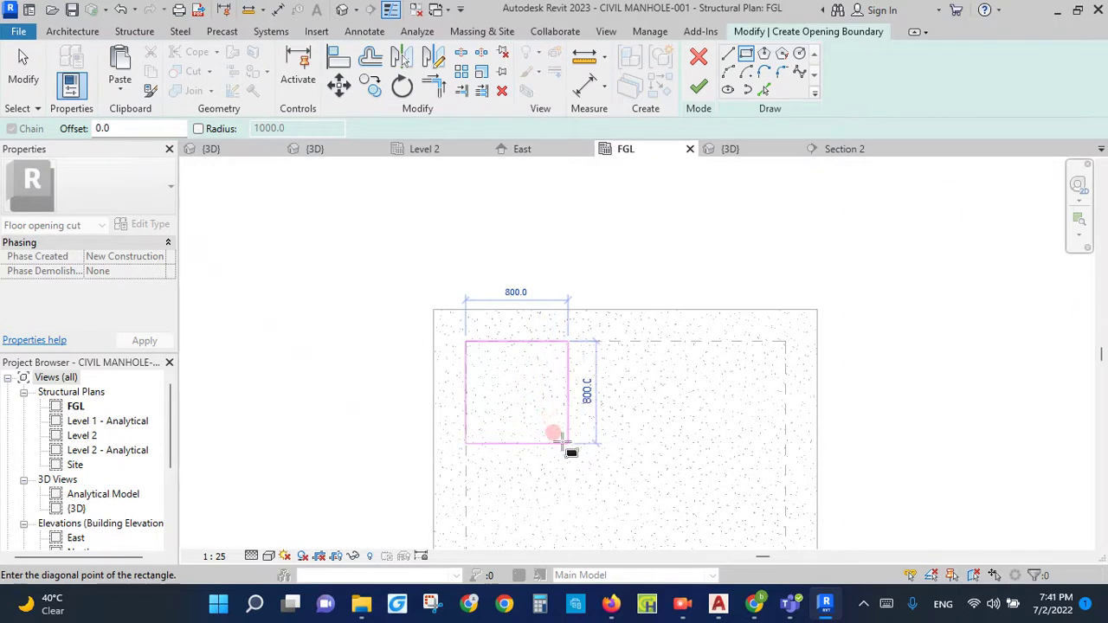
left_click(563, 443)
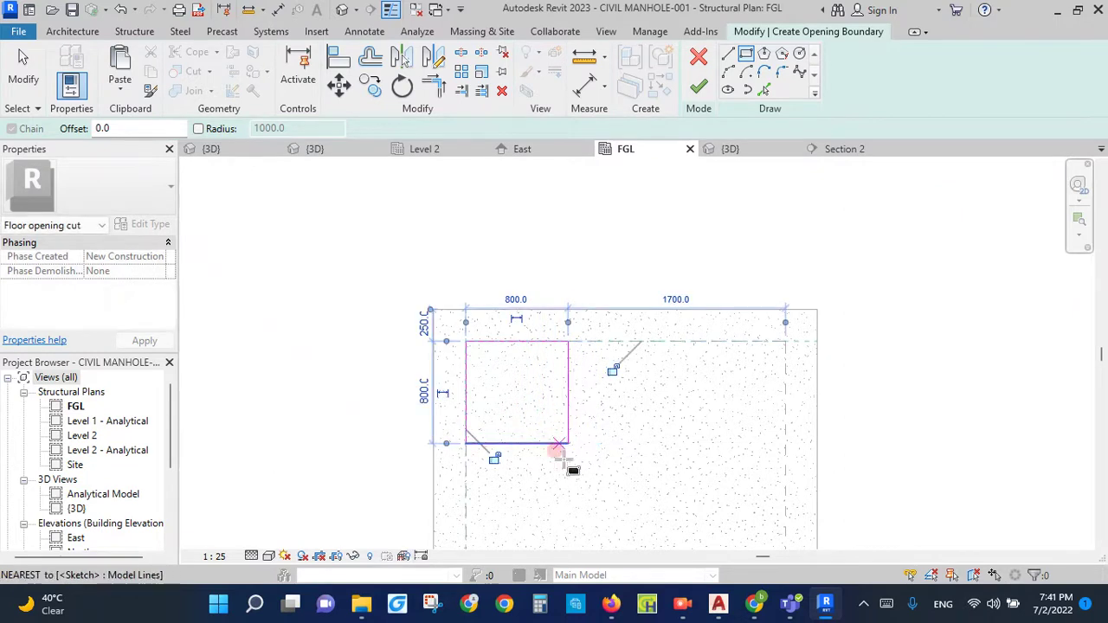
left_click(493, 457)
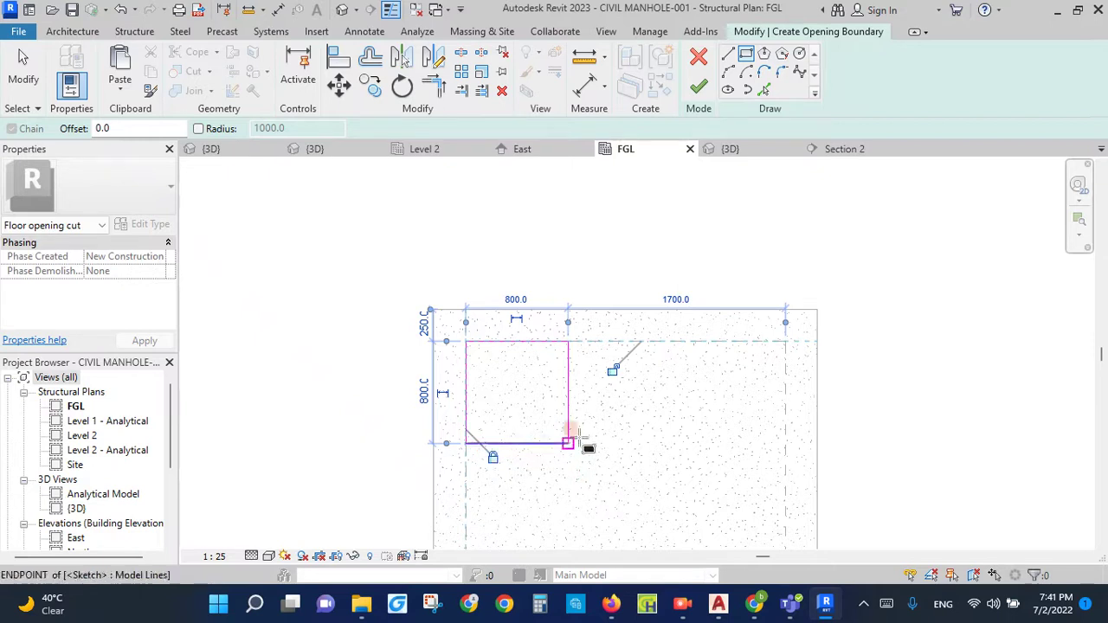
left_click(612, 369)
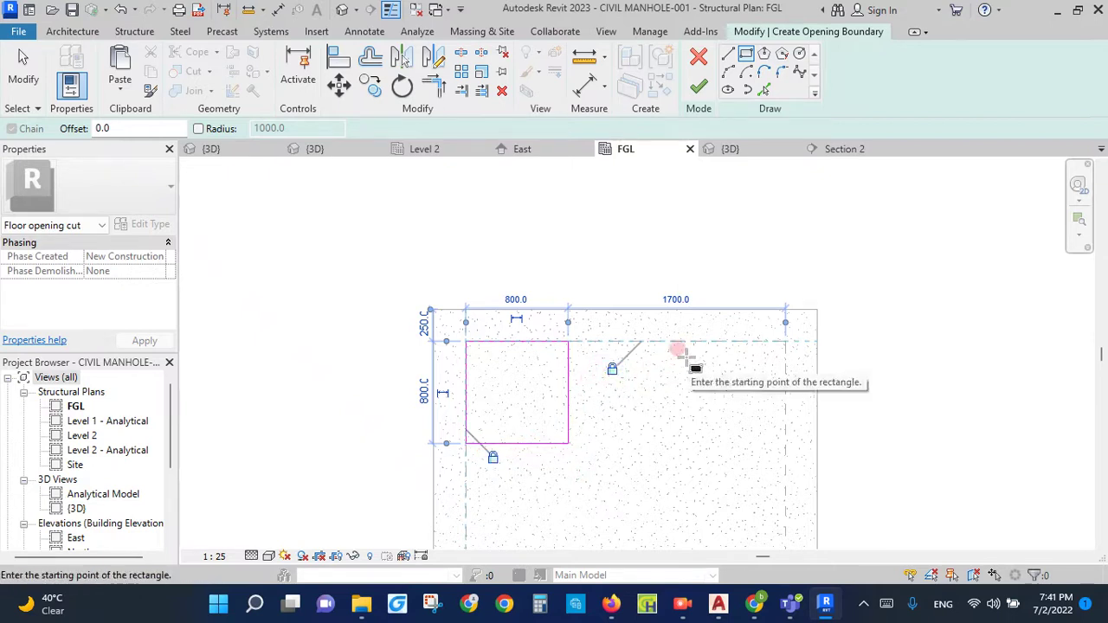
left_click(699, 86)
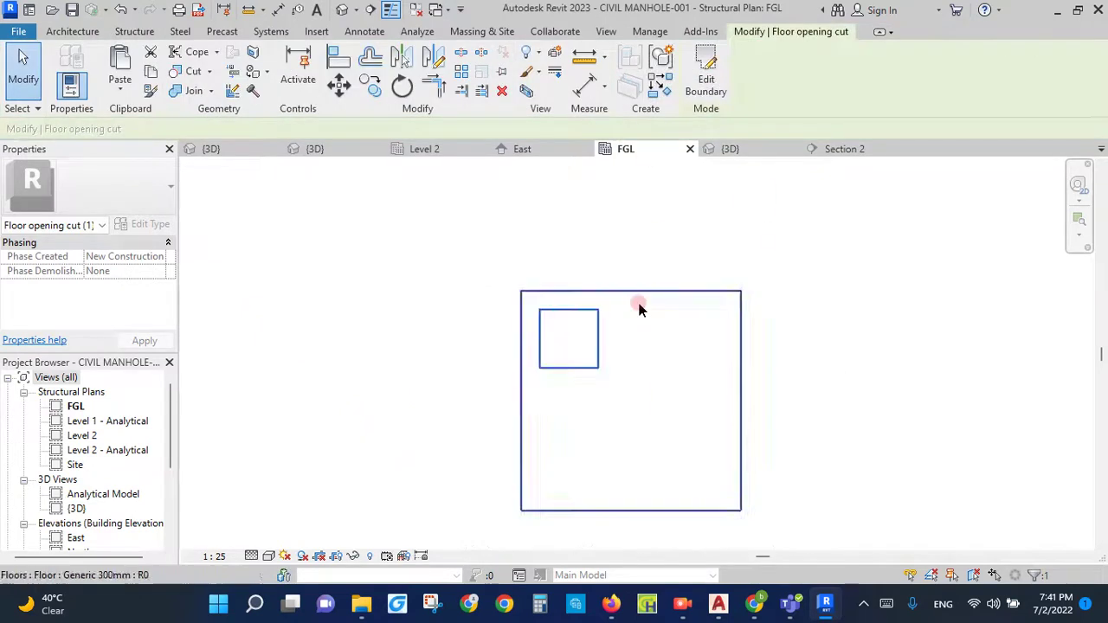
key("Escape")
scroll(602, 384, "down", 2)
scroll(582, 366, "down", 2)
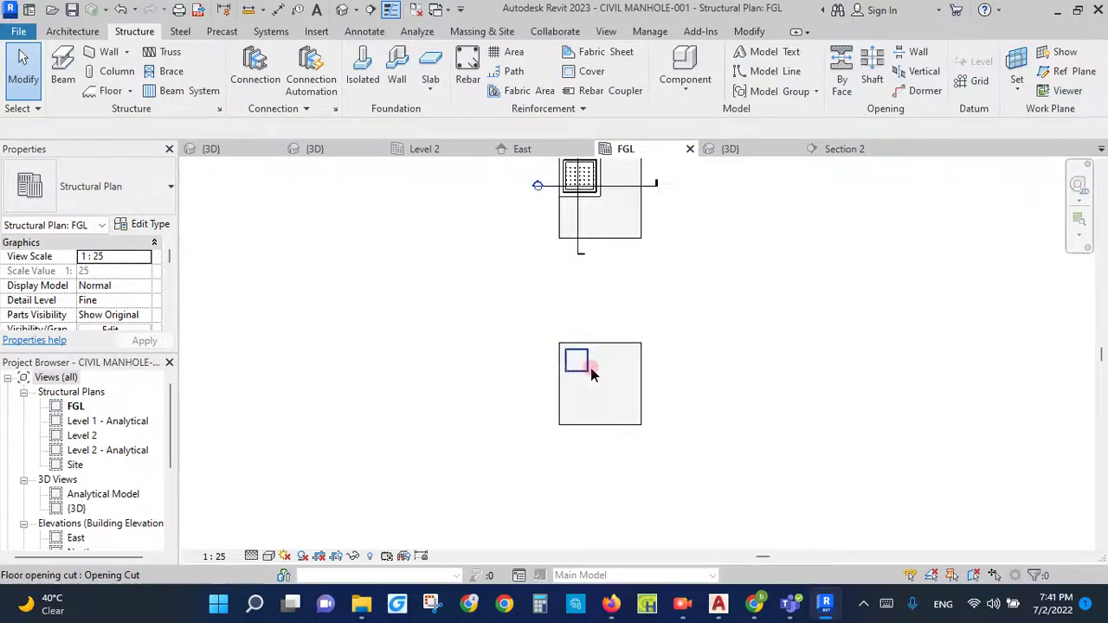
left_click(587, 251)
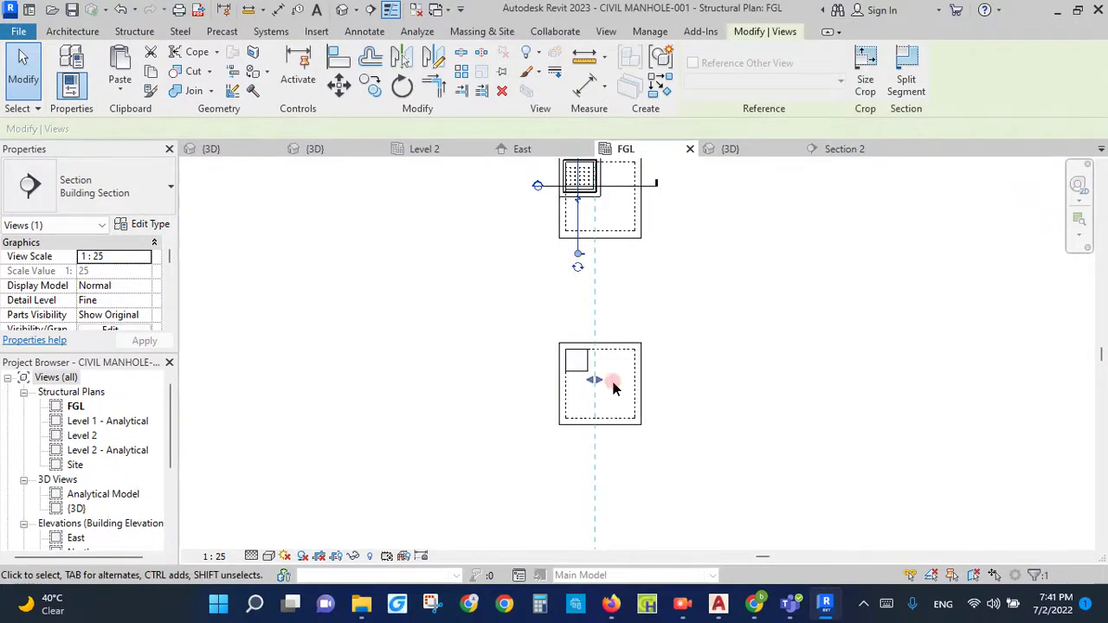
scroll(621, 392, "down", 2)
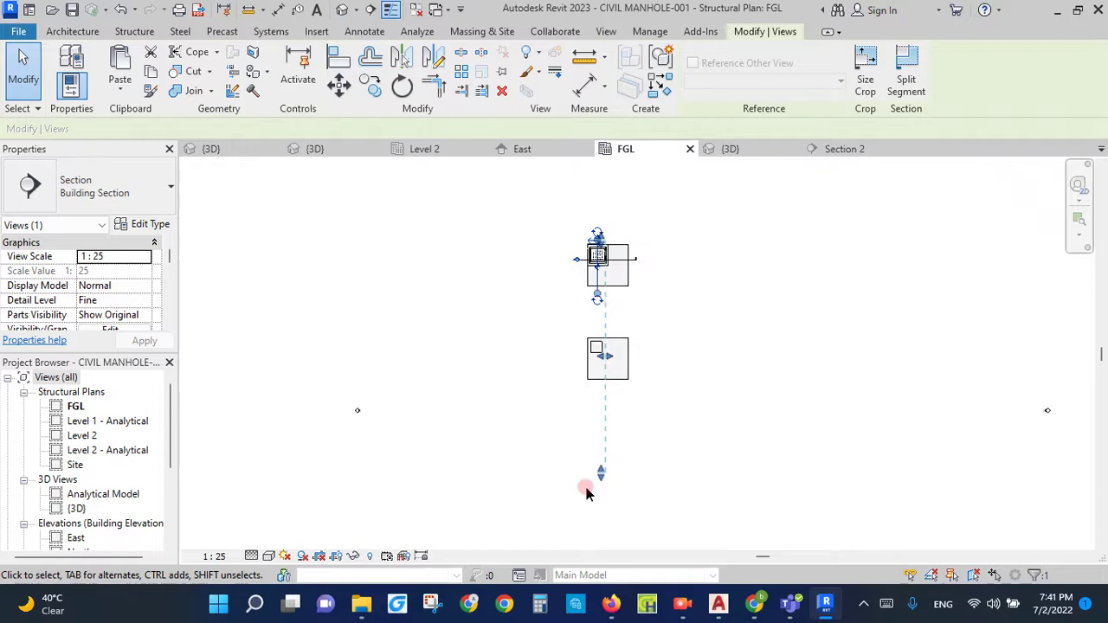
scroll(602, 476, "up", 2)
scroll(613, 416, "up", 2)
scroll(608, 364, "up", 2)
key("Escape")
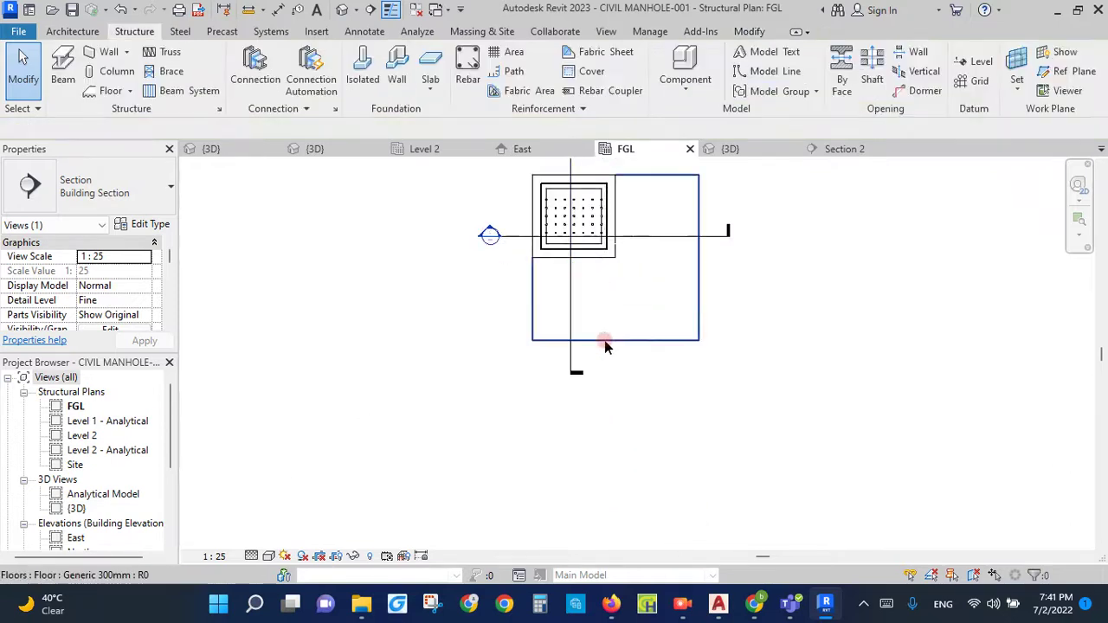
left_click(572, 317)
right_click(571, 317)
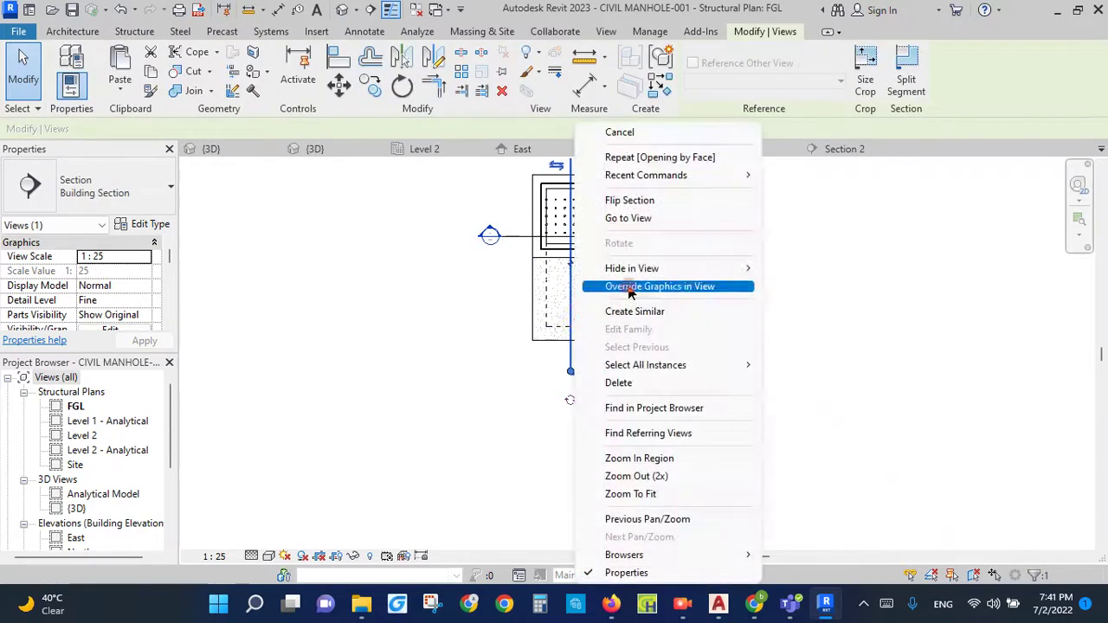
left_click(654, 219)
scroll(671, 397, "up", 3)
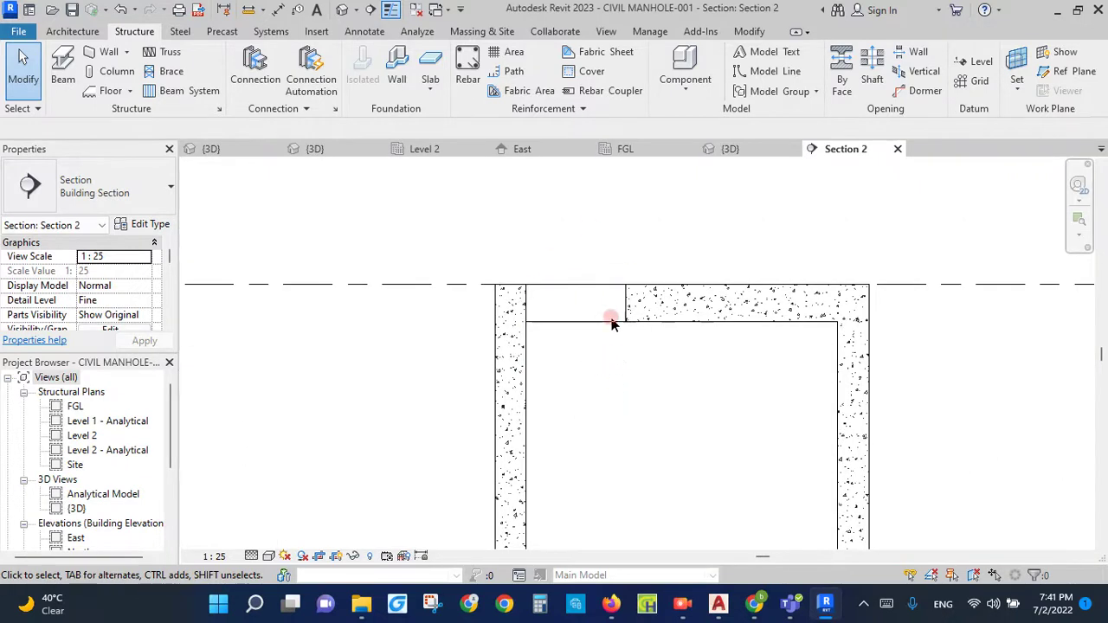
scroll(611, 323, "down", 3)
scroll(614, 358, "down", 2)
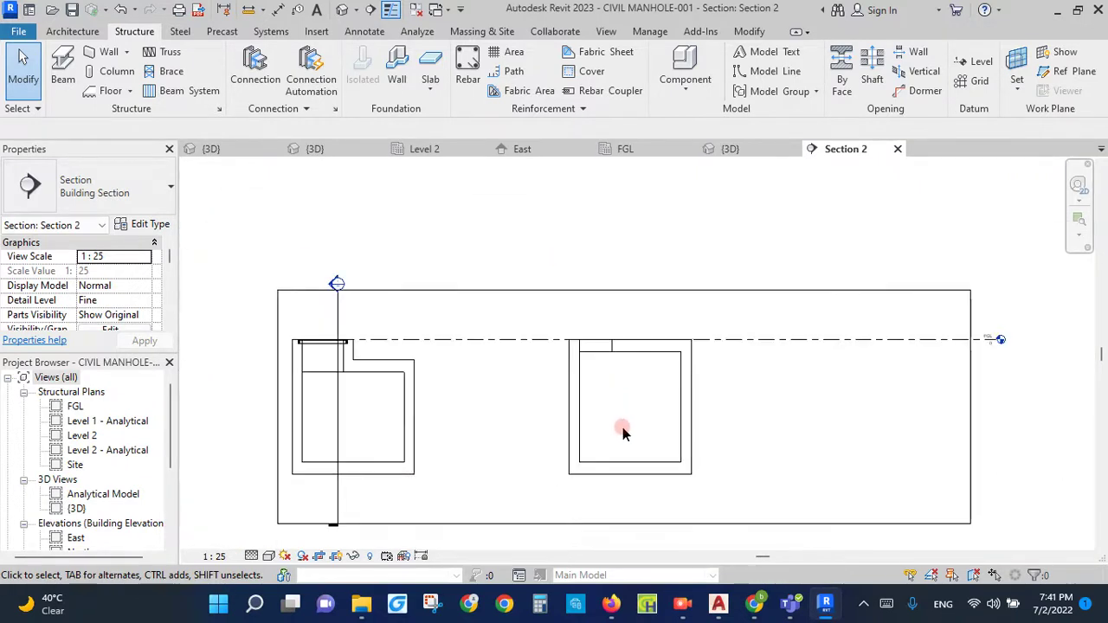
left_click(679, 155)
scroll(572, 334, "up", 3)
scroll(564, 285, "down", 3)
scroll(567, 424, "up", 2)
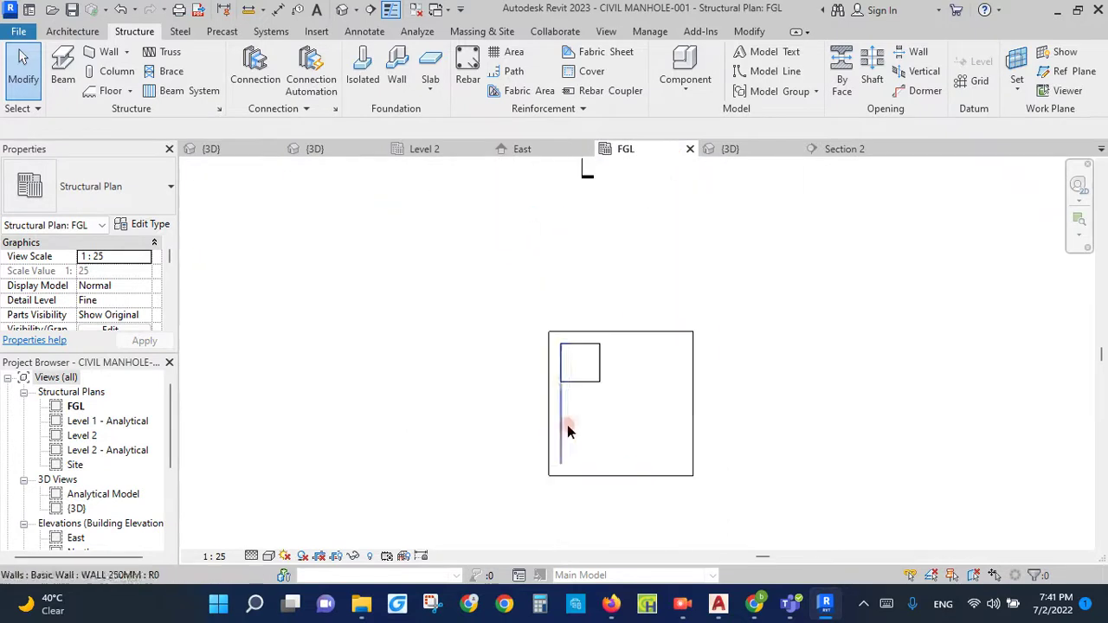
scroll(567, 425, "down", 2)
scroll(616, 515, "down", 1)
scroll(628, 320, "up", 4)
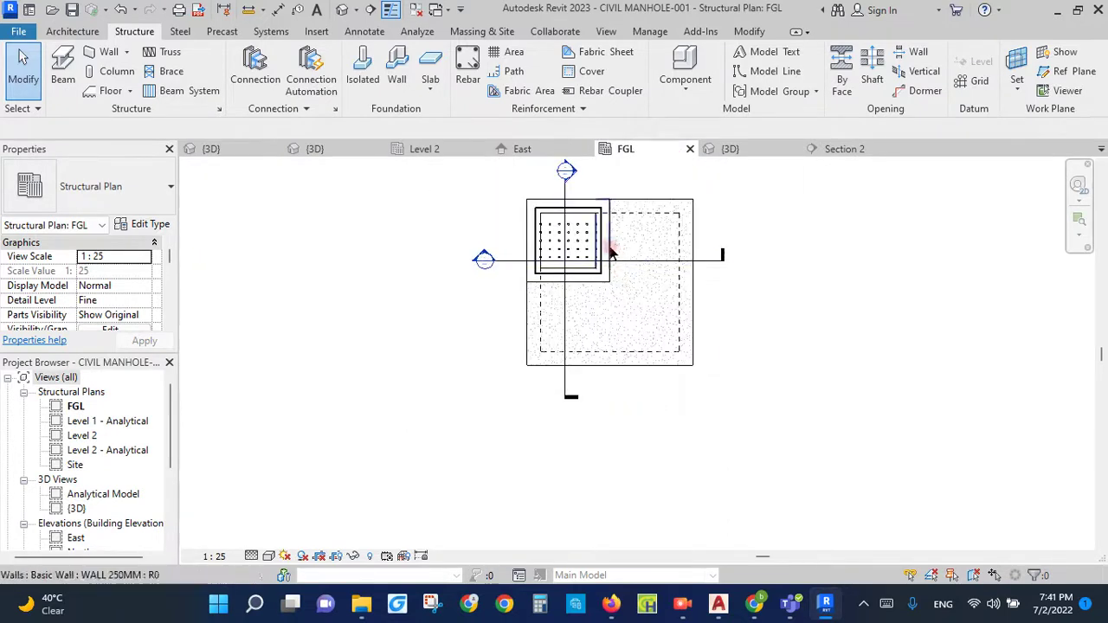
left_click(609, 251)
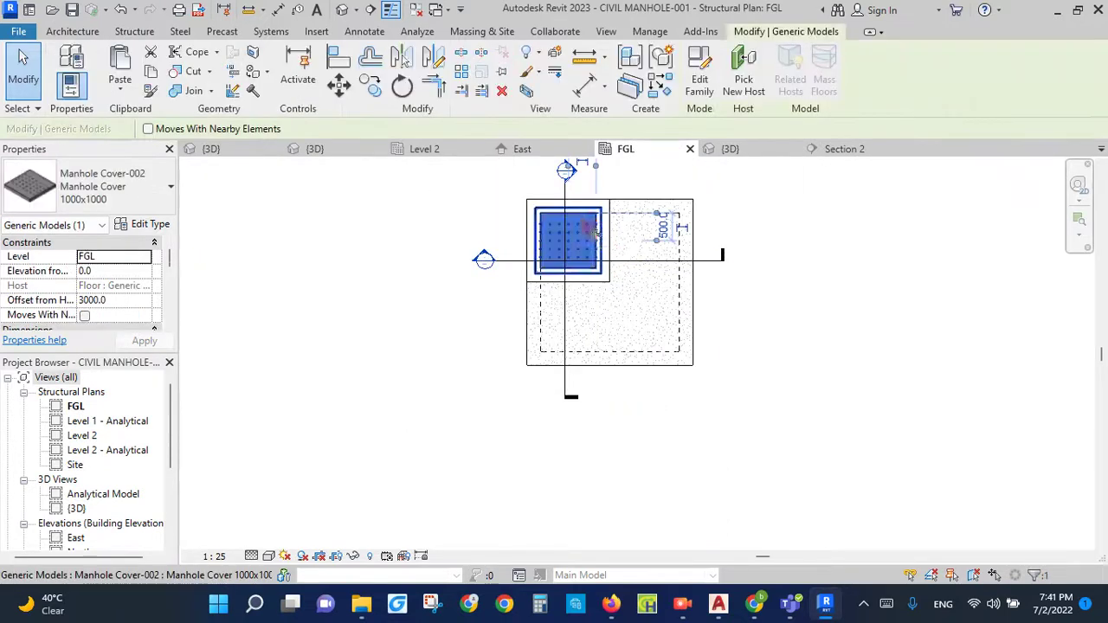
Step: Create a duplicate cover type 'Manhole Cover 800x800' with W_mh 800 for placement
left_click(660, 85)
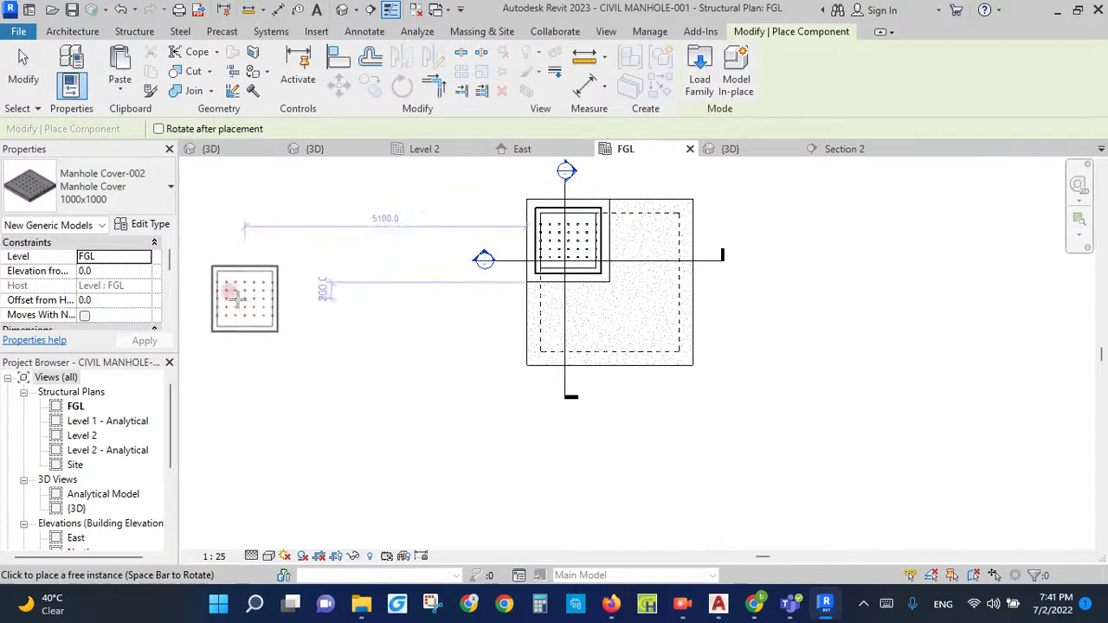
left_click(158, 228)
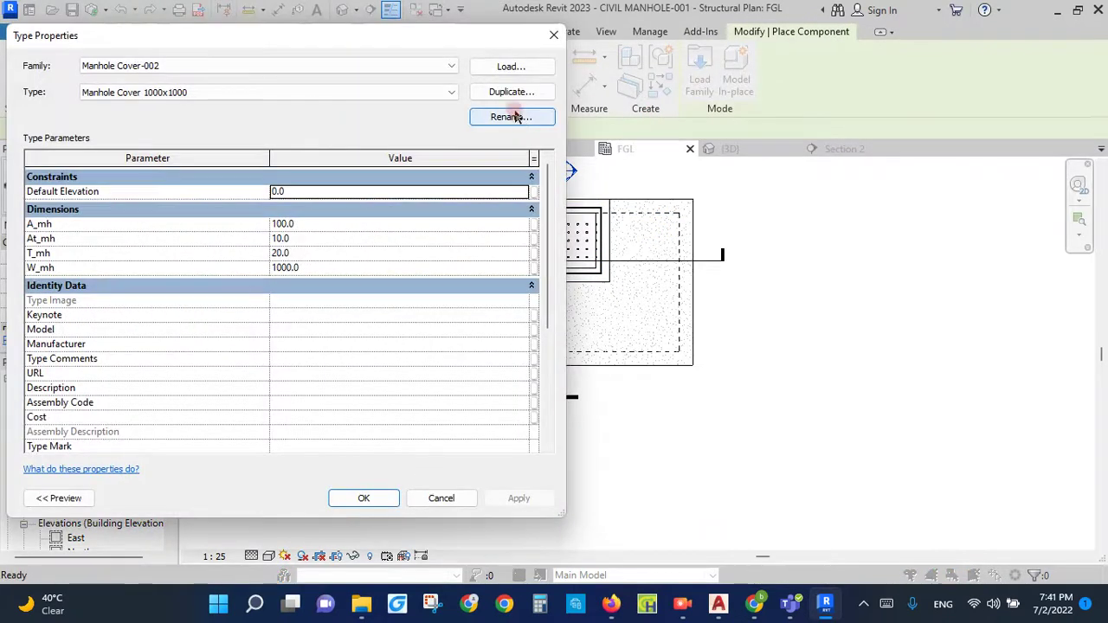
left_click(517, 93)
left_click(333, 264)
type("Manhole Cover 800x800")
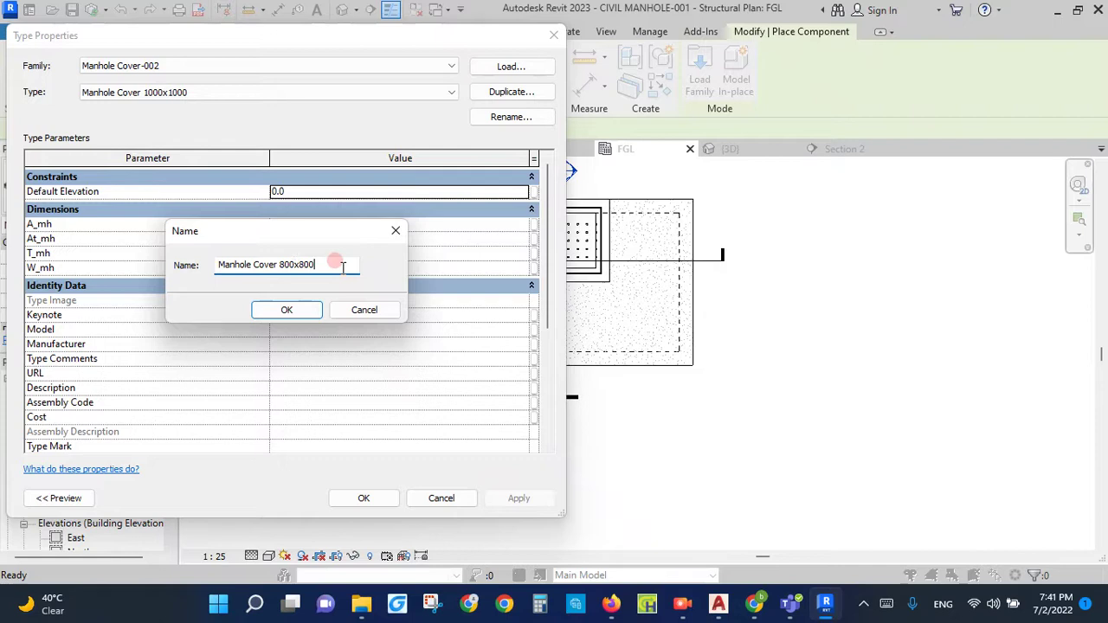
left_click(299, 309)
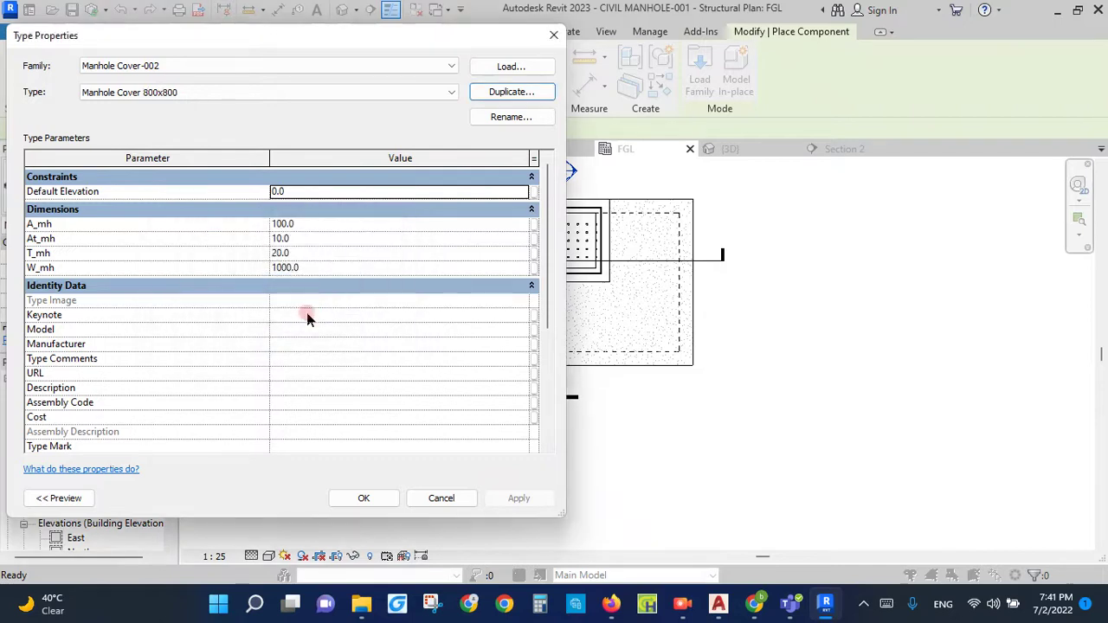
left_click(324, 268)
type("800")
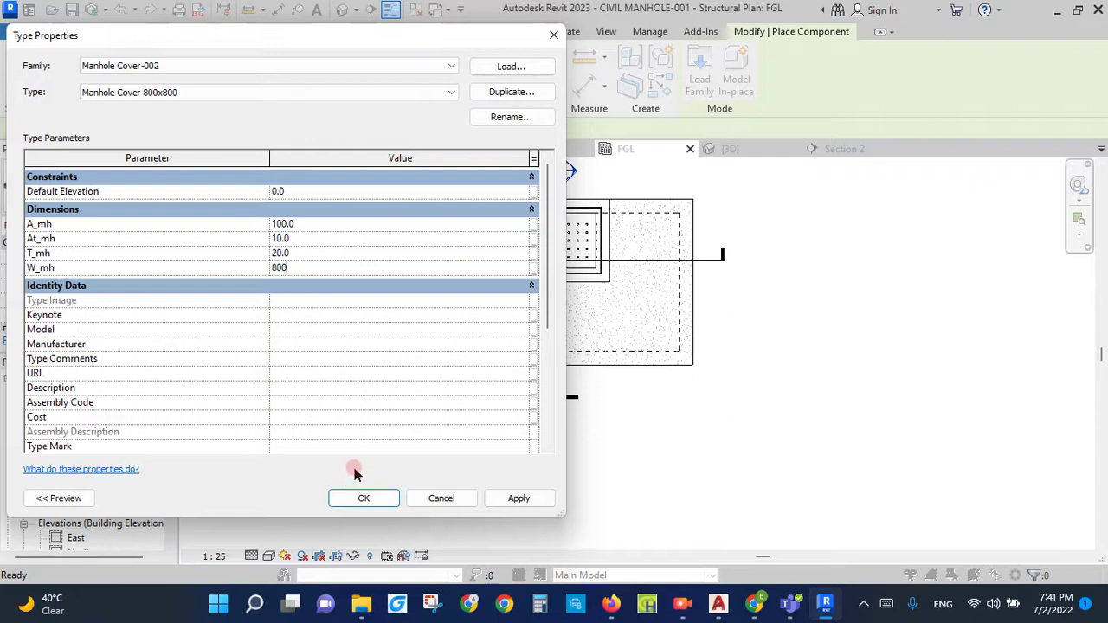
left_click(375, 498)
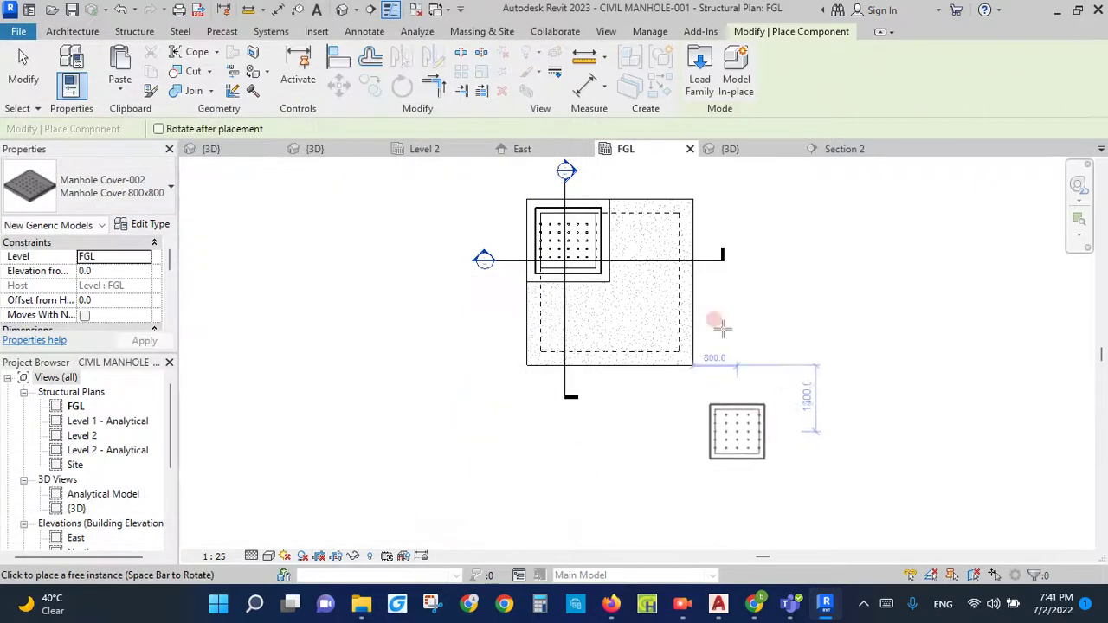
left_click(635, 448)
Step: Place the 800x800 cover in the second manhole's floor opening
scroll(596, 360, "up", 5)
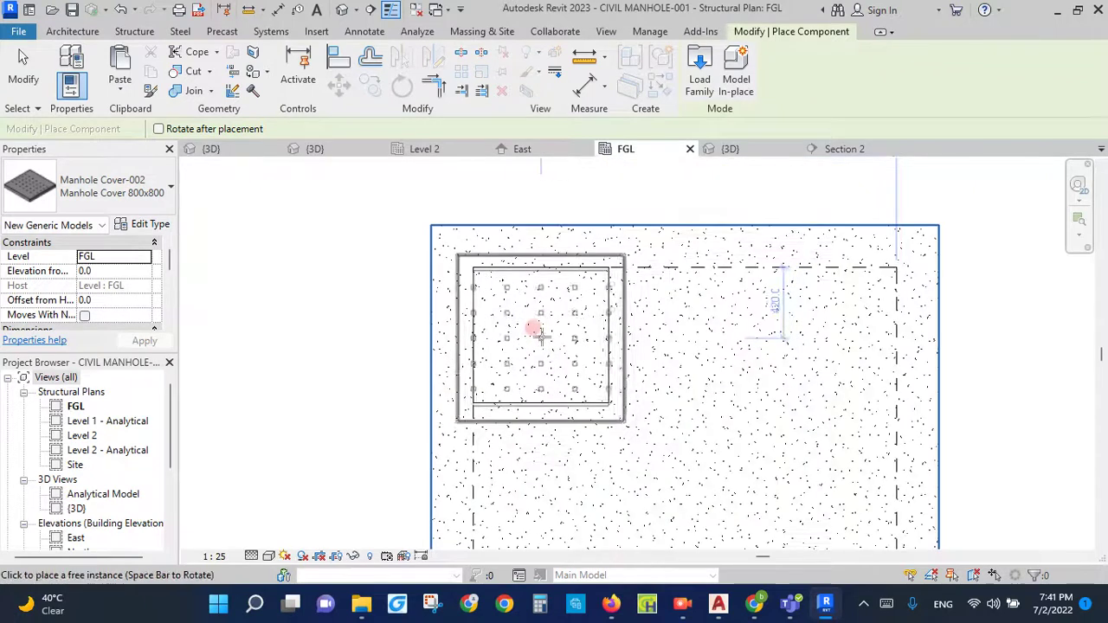
left_click(534, 327)
key("Escape")
key("Escape")
scroll(597, 407, "down", 3)
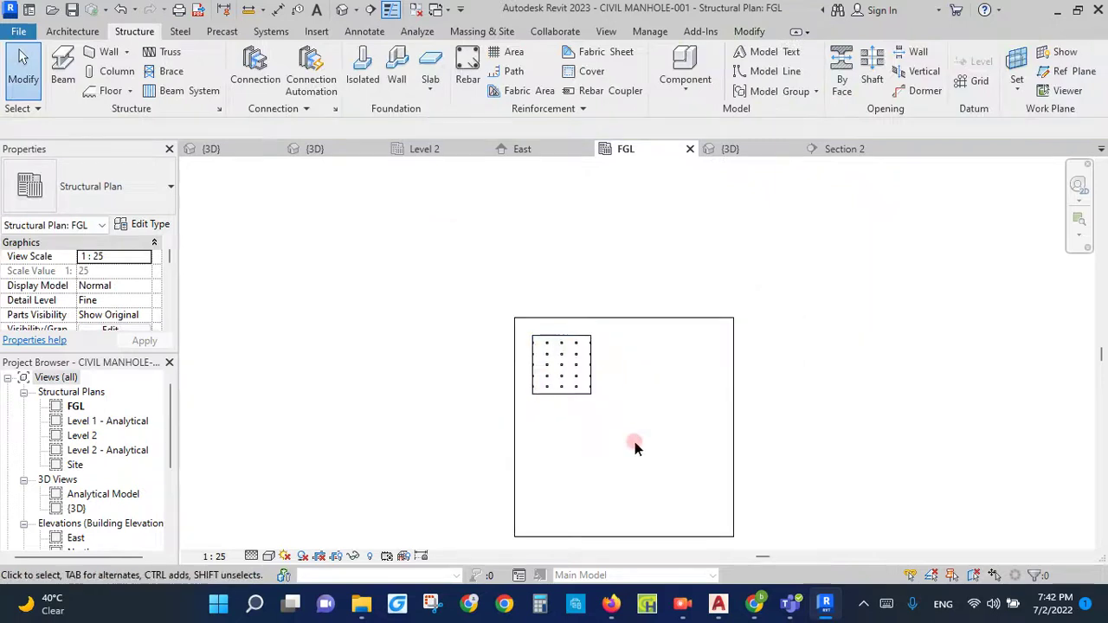
Step: In Section 2, set the new cover's elevation to 0.0 so it sits at the slab top
left_click(866, 148)
scroll(607, 364, "up", 2)
scroll(576, 439, "up", 2)
scroll(593, 493, "up", 2)
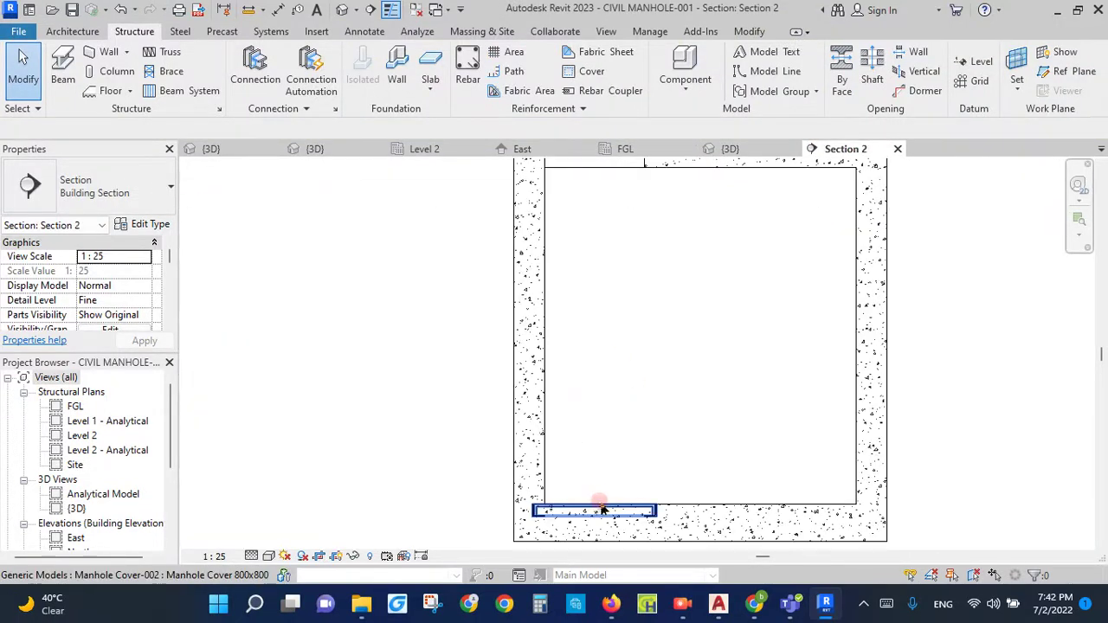
left_click(601, 509)
left_click(130, 270)
type("0")
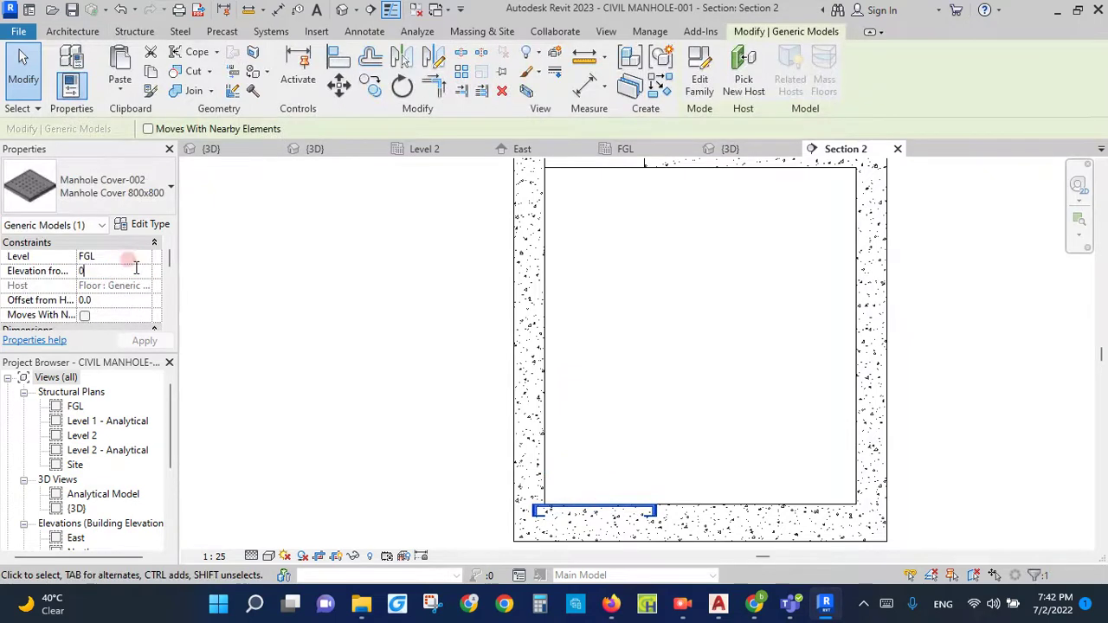
key("Return")
scroll(719, 433, "down", 2)
scroll(693, 364, "up", 1)
scroll(683, 353, "up", 3)
left_click(683, 353)
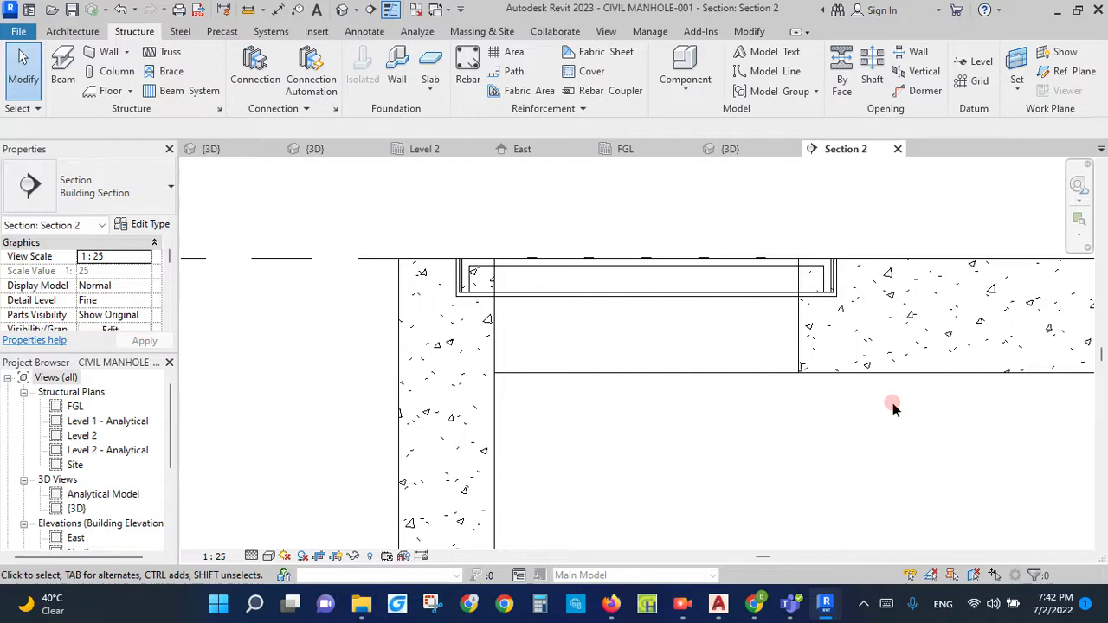
Step: In the {3D} view, zoom around both manholes to check the 800x800 covers at slab top
left_click(747, 149)
scroll(705, 379, "up", 2)
scroll(734, 357, "up", 2)
scroll(734, 356, "down", 2)
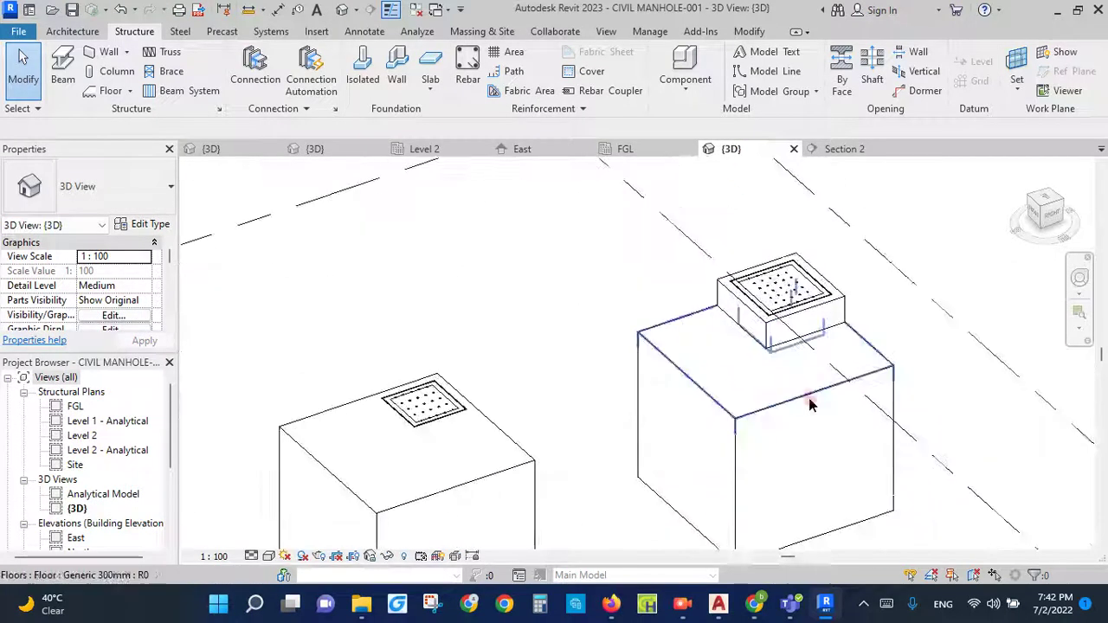
scroll(421, 440, "up", 2)
scroll(520, 459, "up", 1)
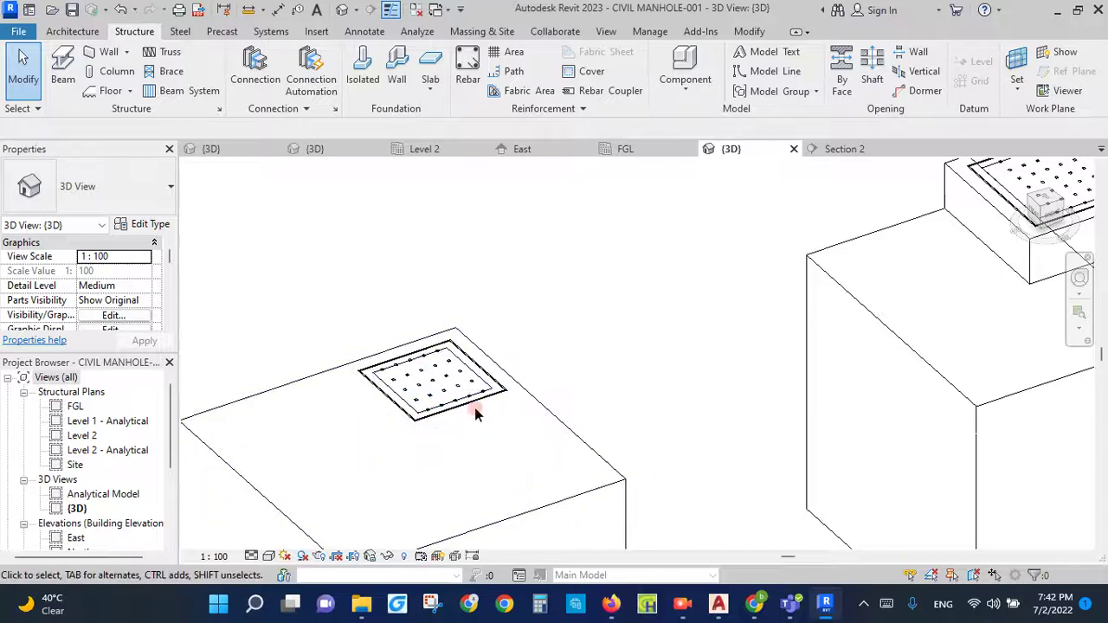
scroll(296, 421, "down", 2)
scroll(719, 329, "up", 2)
scroll(725, 303, "up", 1)
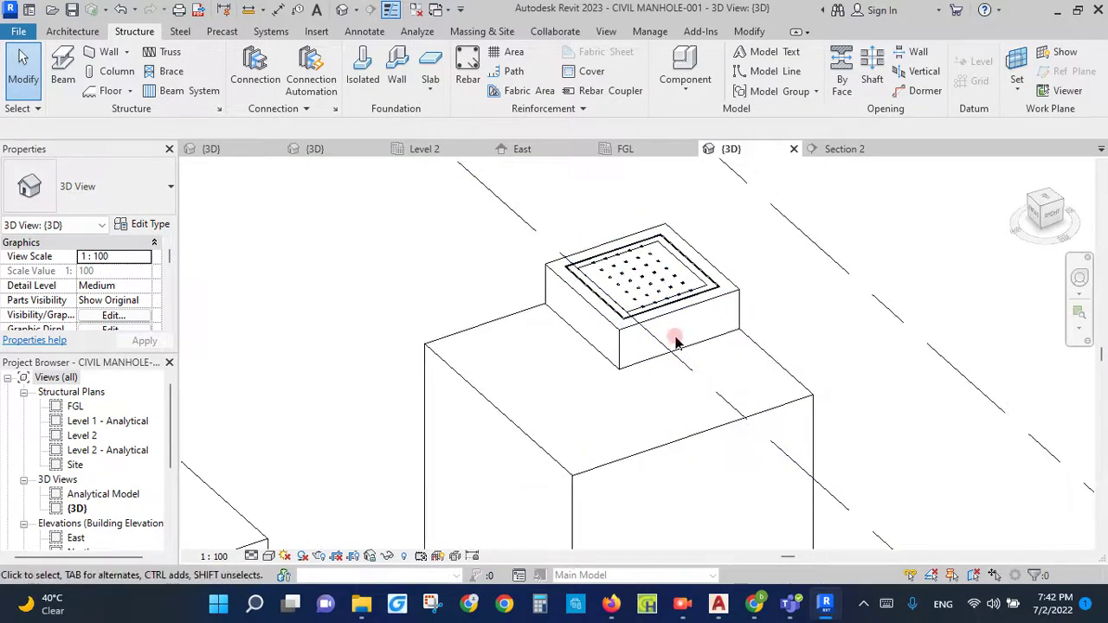
scroll(658, 342, "down", 2)
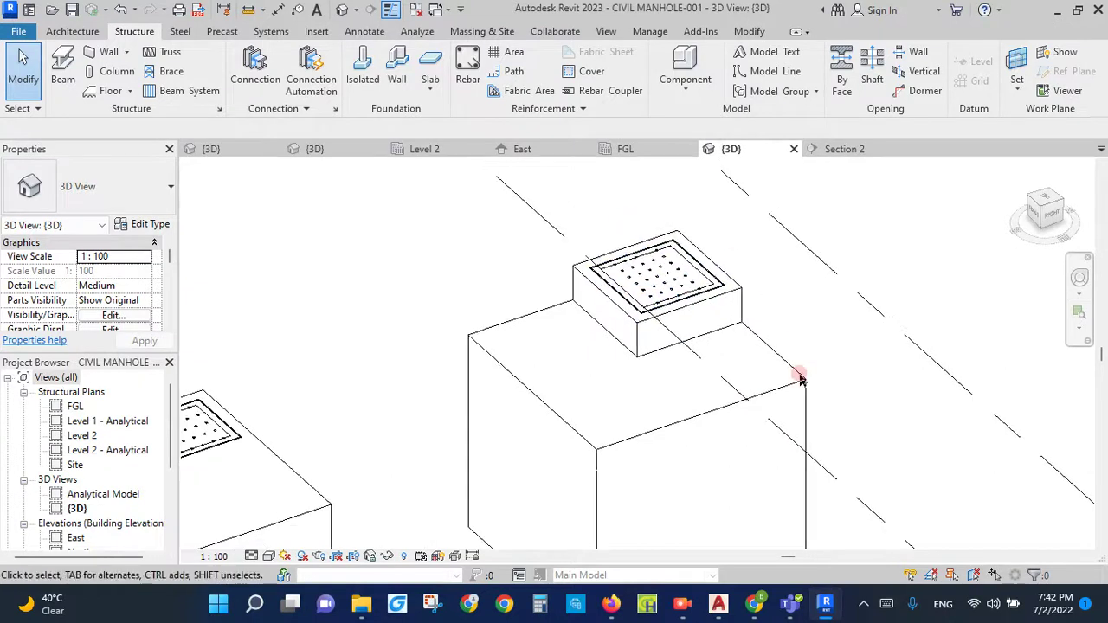
scroll(615, 347, "down", 1)
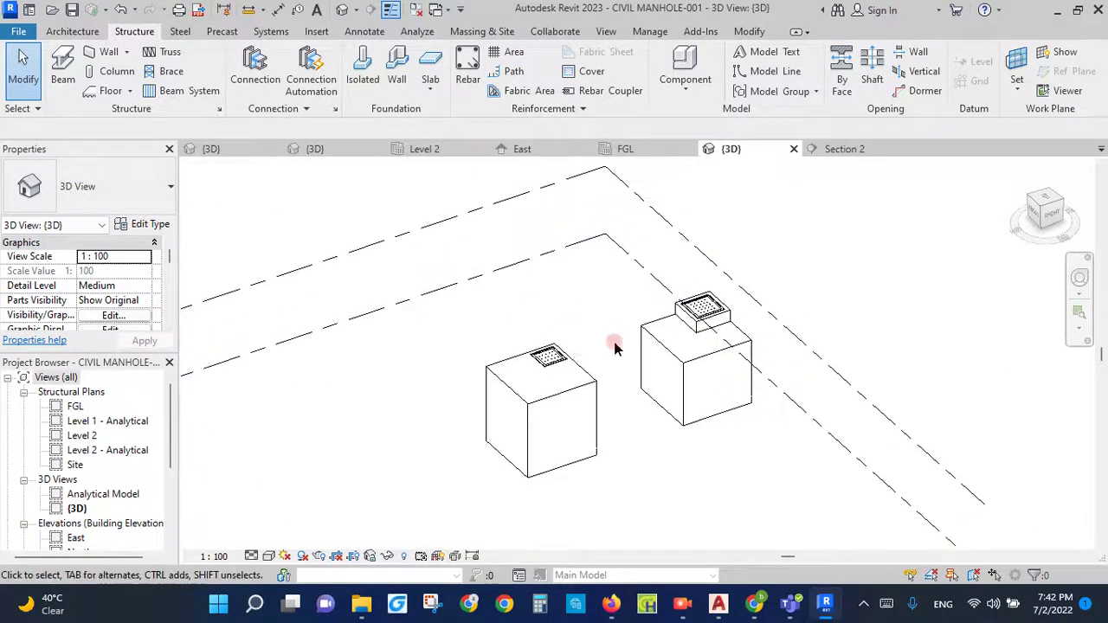
left_click(684, 606)
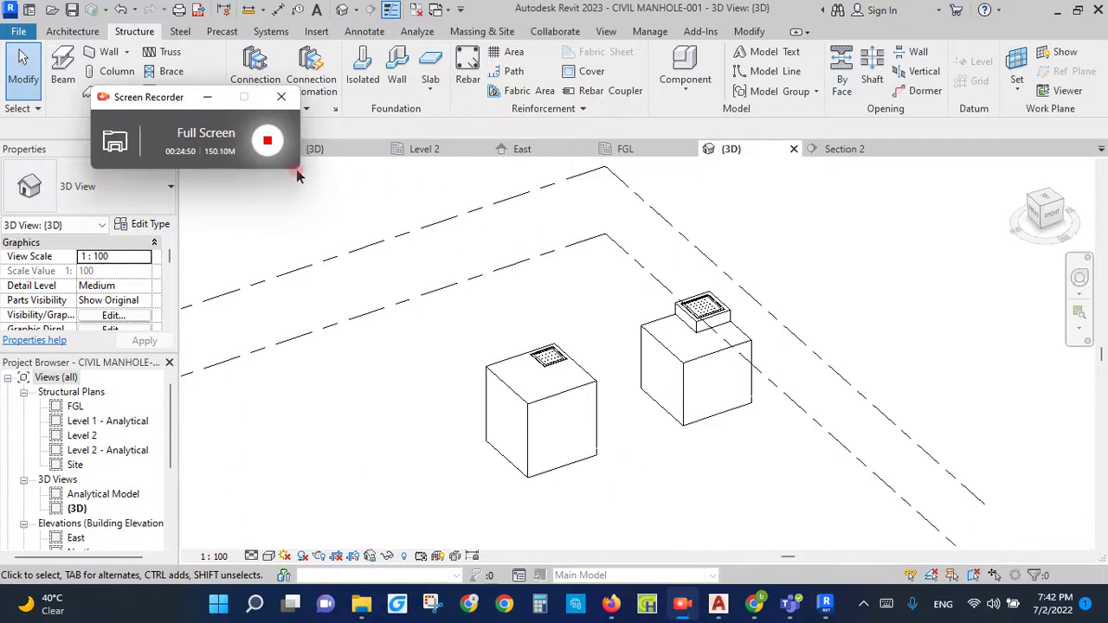